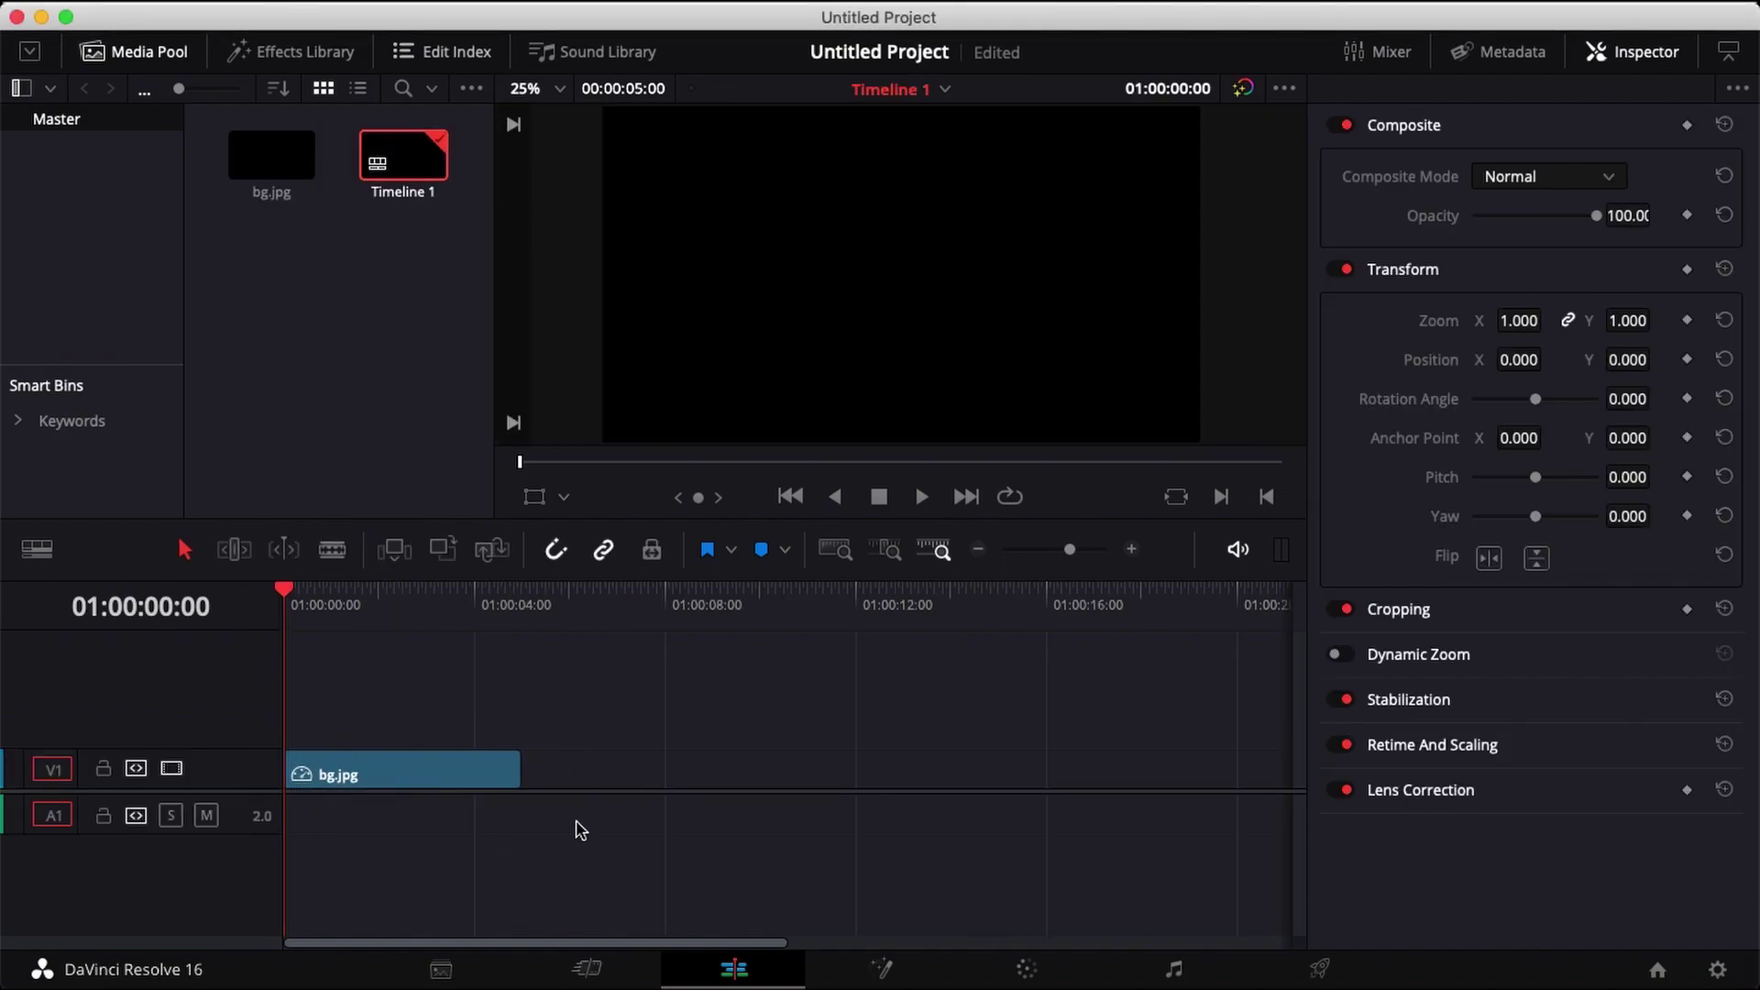
Convert the bg.jpg clip in V1 into Fusion Clip 1 and switch to the Fusion page
right_click(479, 774)
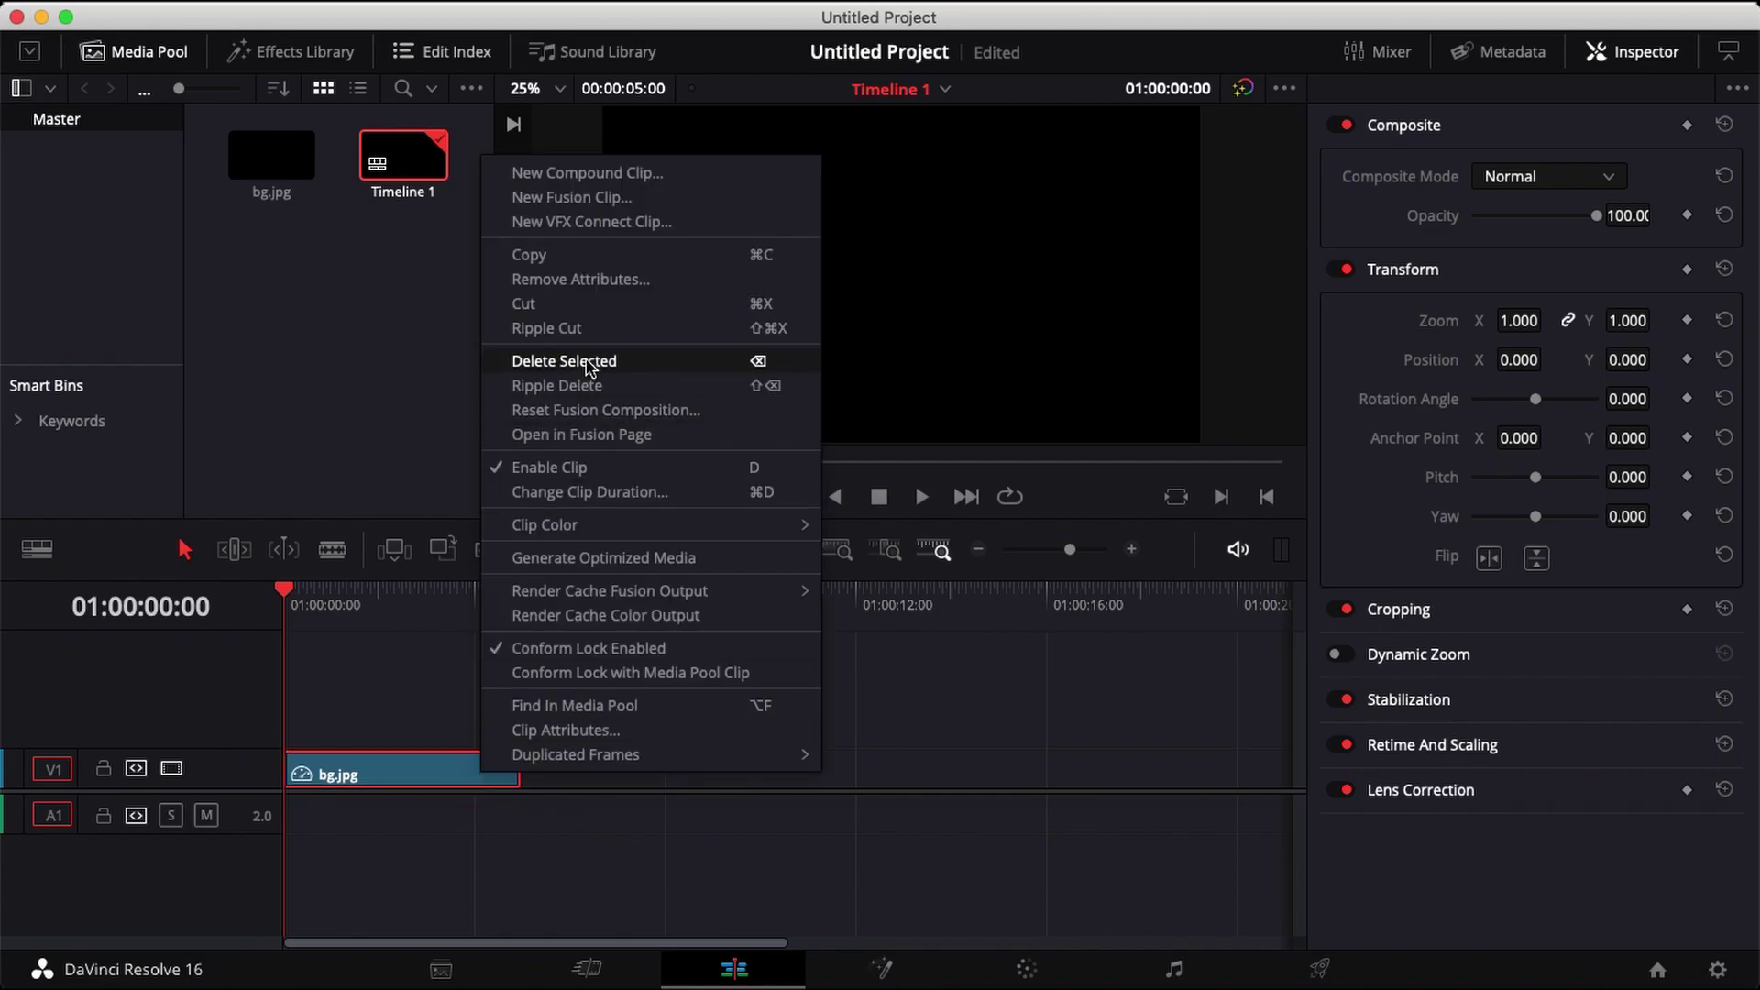
left_click(584, 198)
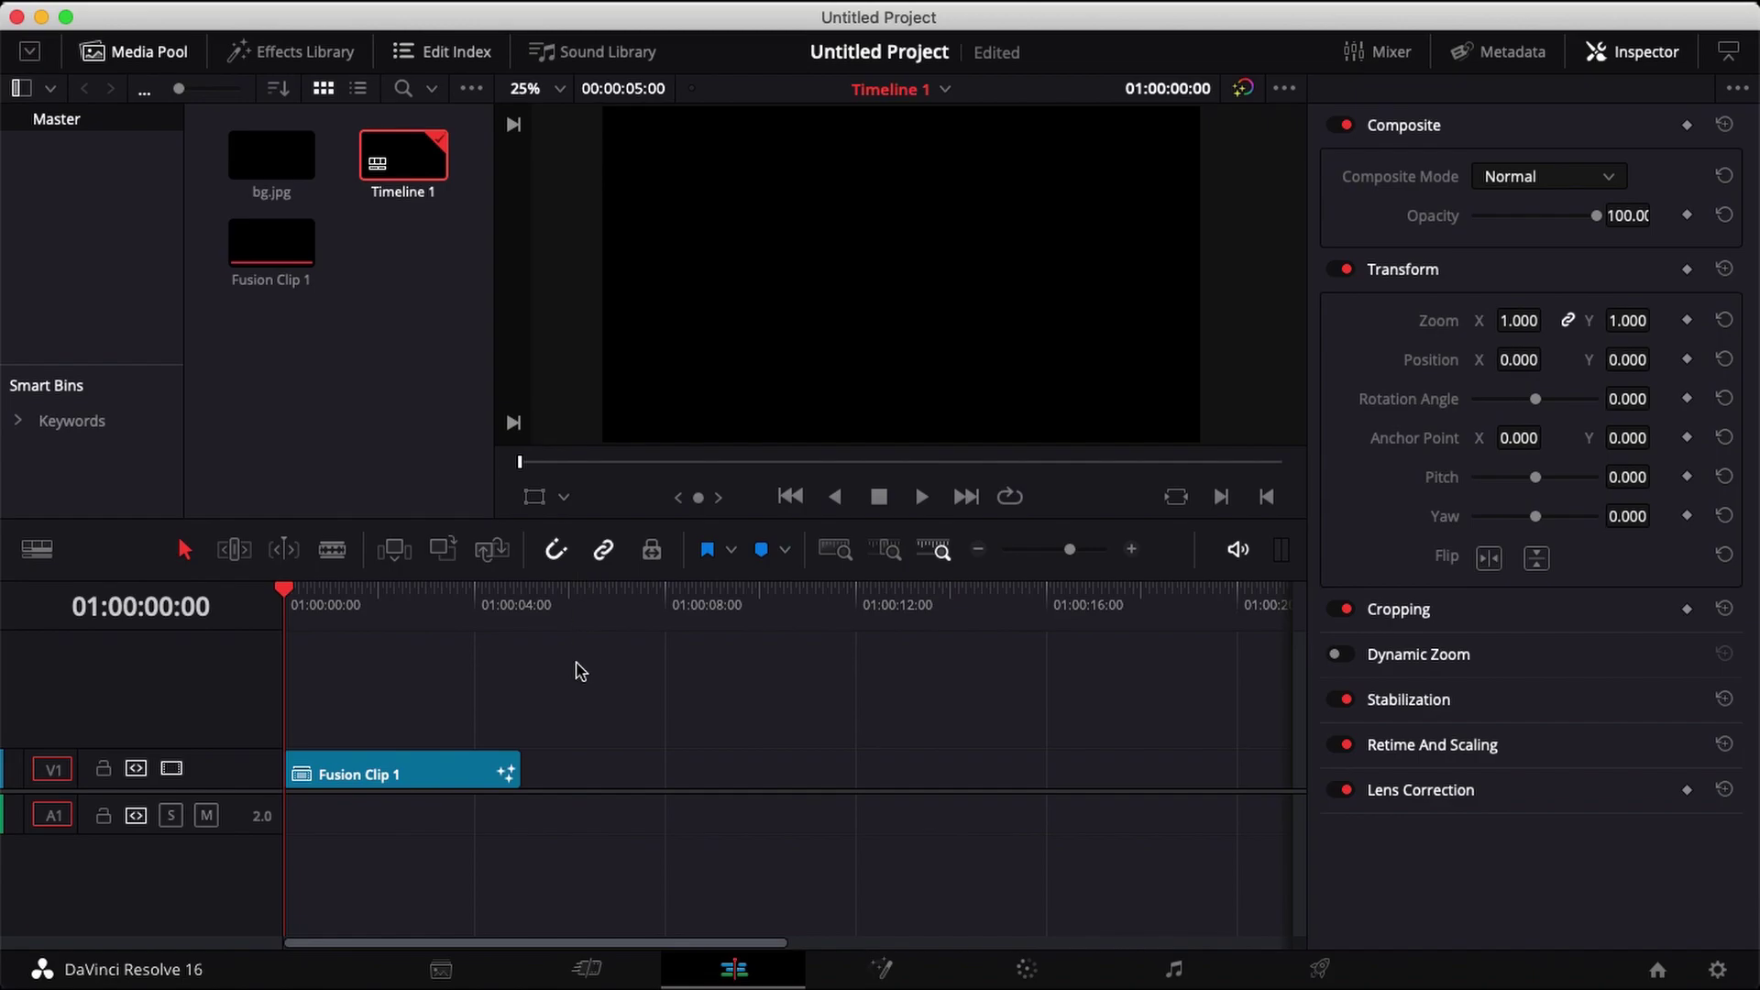
left_click(883, 969)
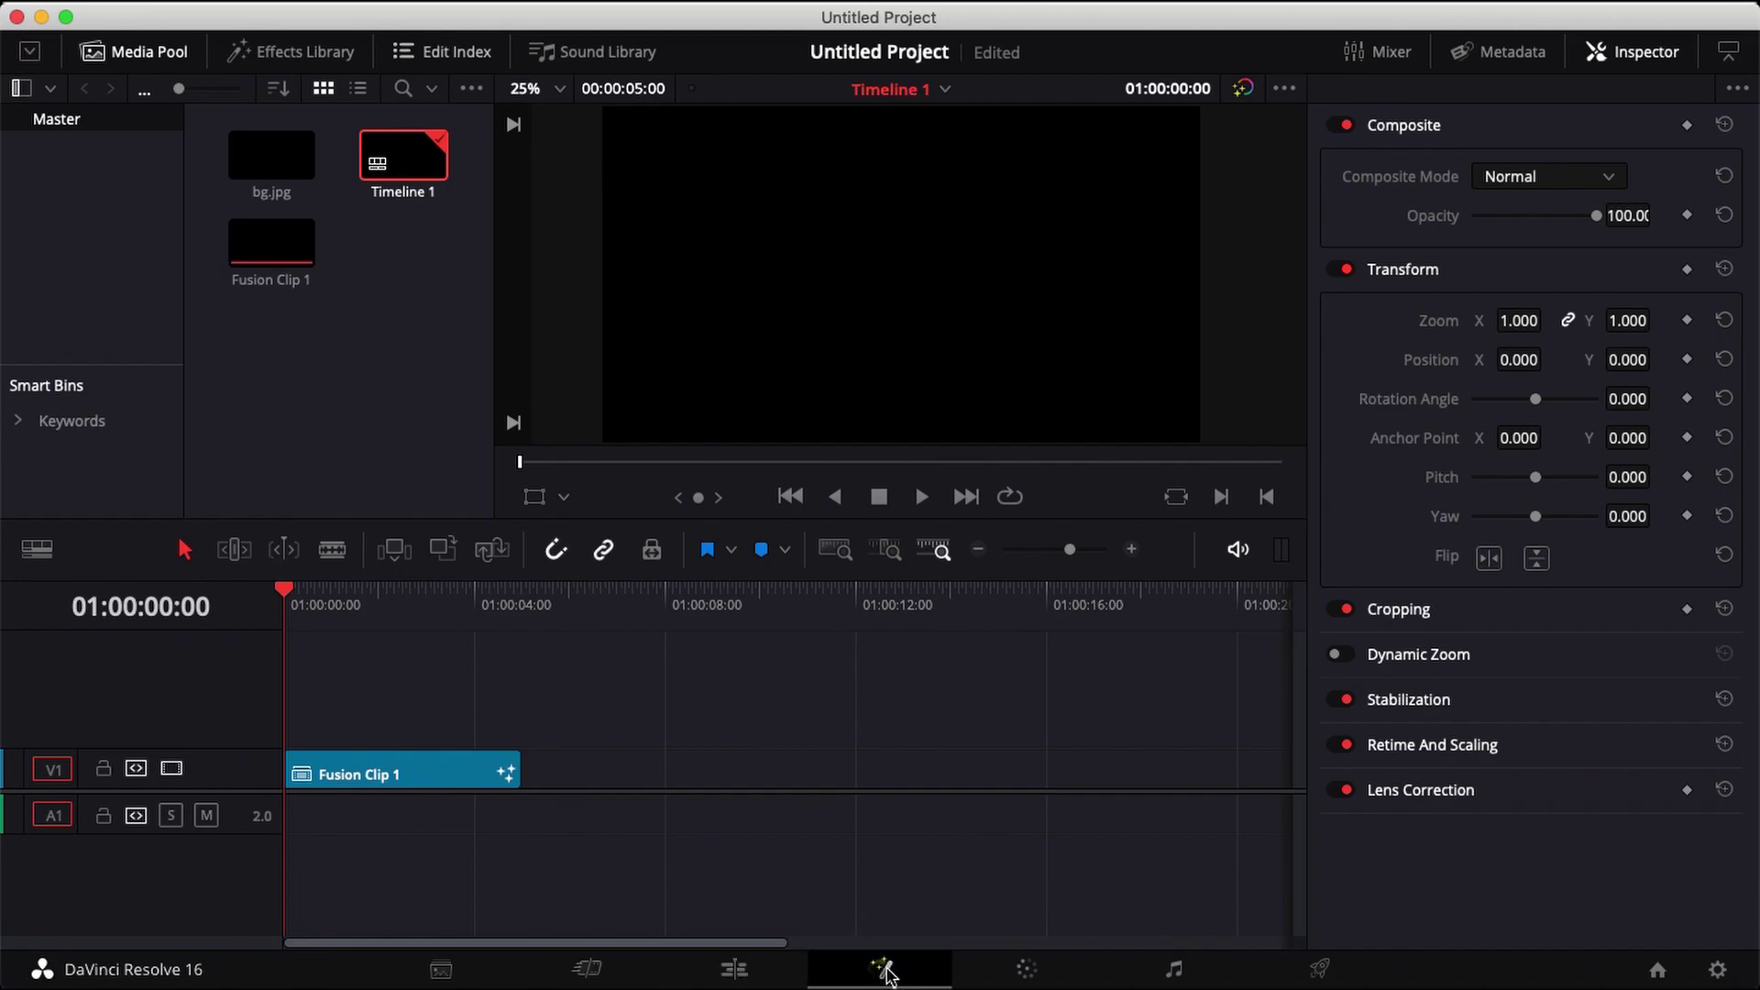
Set the node graph to Orthogonal Pipes and arrange the tools to the grid
right_click(882, 674)
left_click(974, 317)
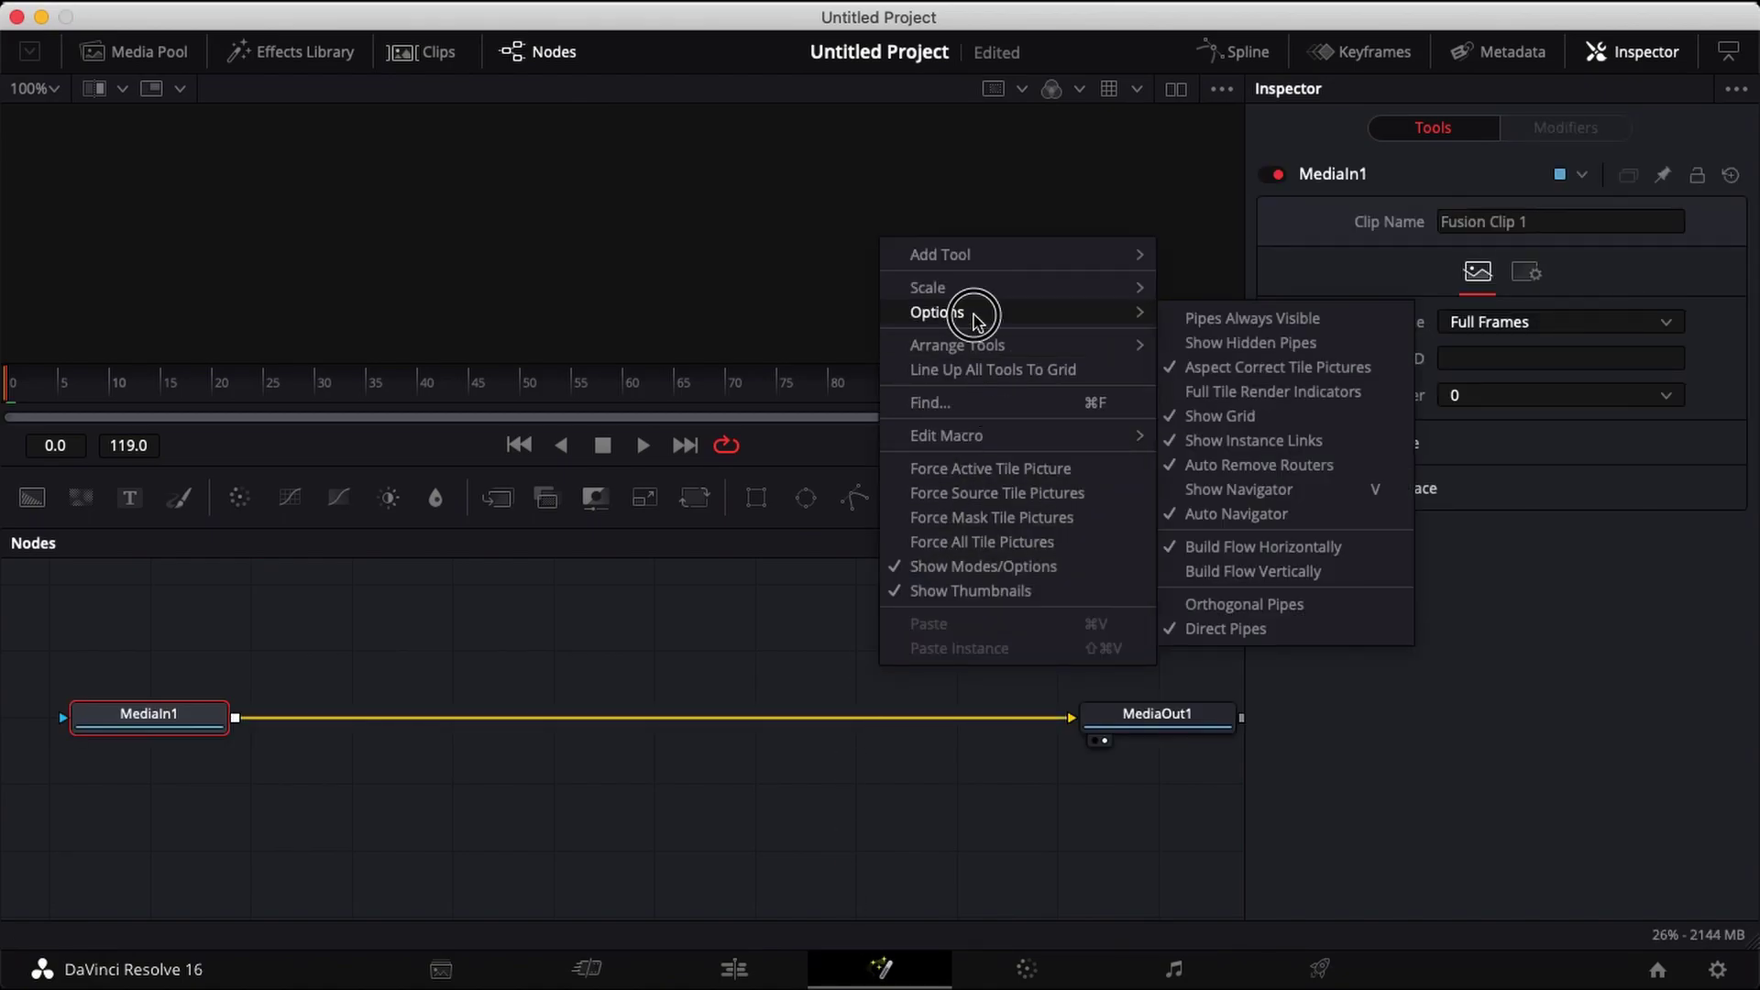
left_click(1229, 605)
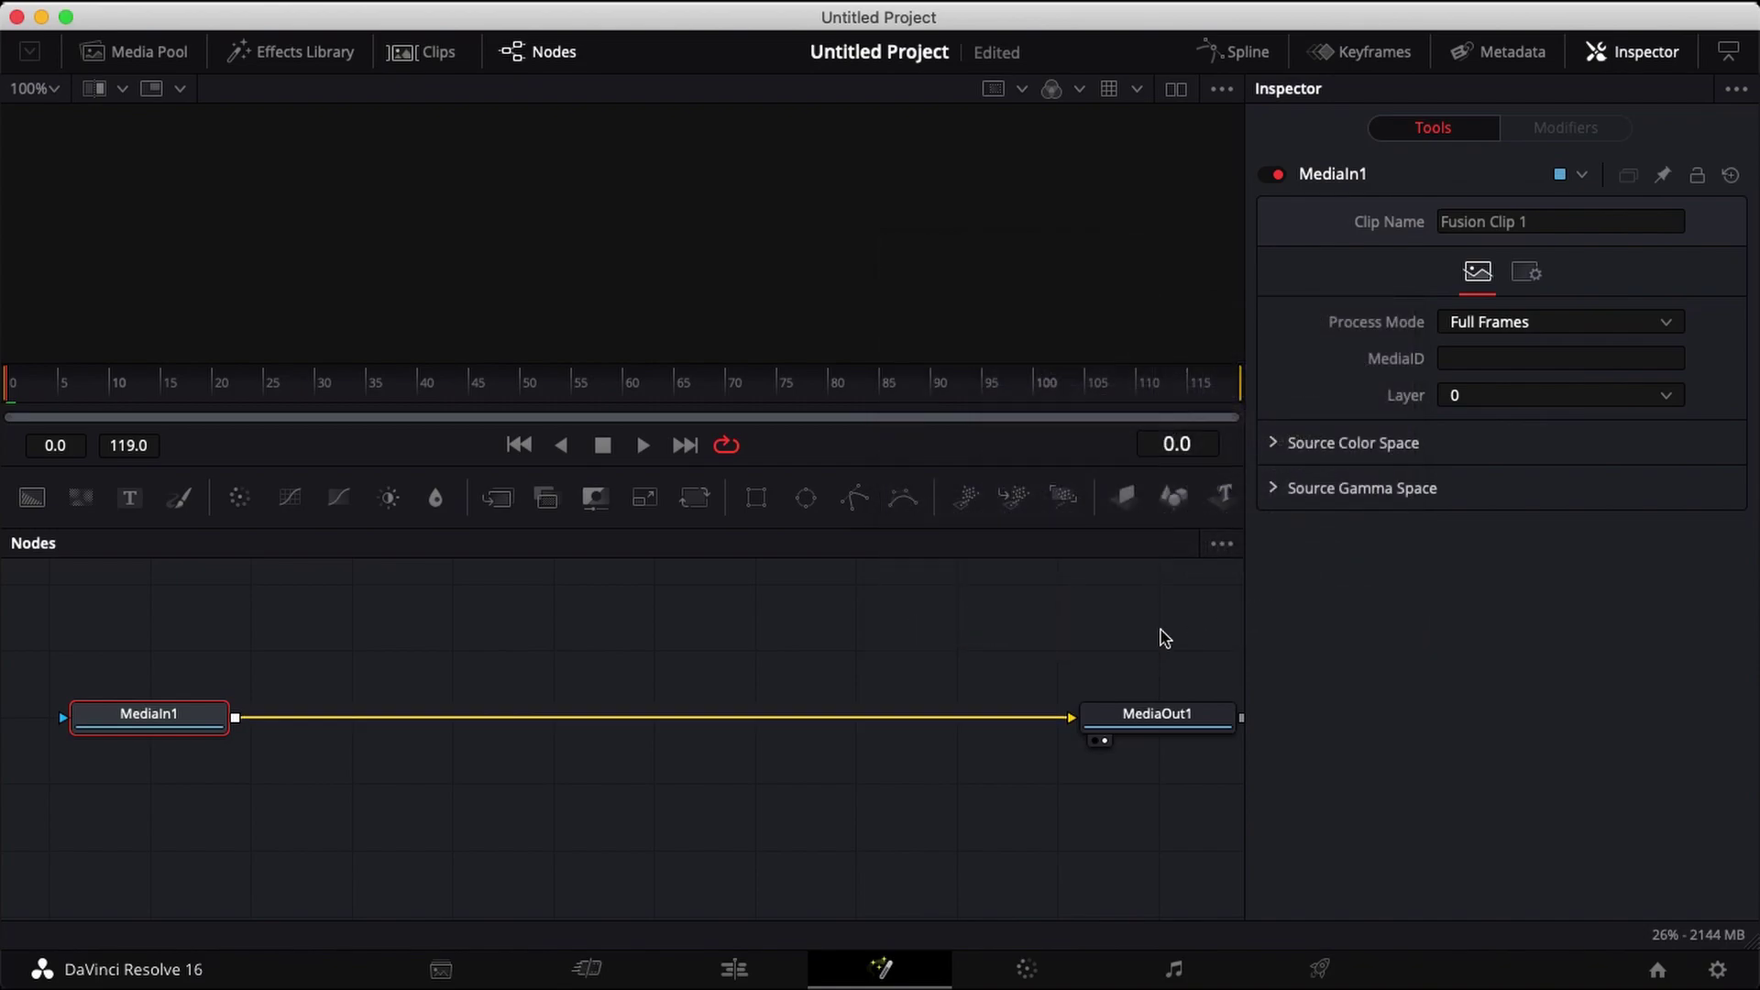
right_click(880, 621)
mouse_move(997, 311)
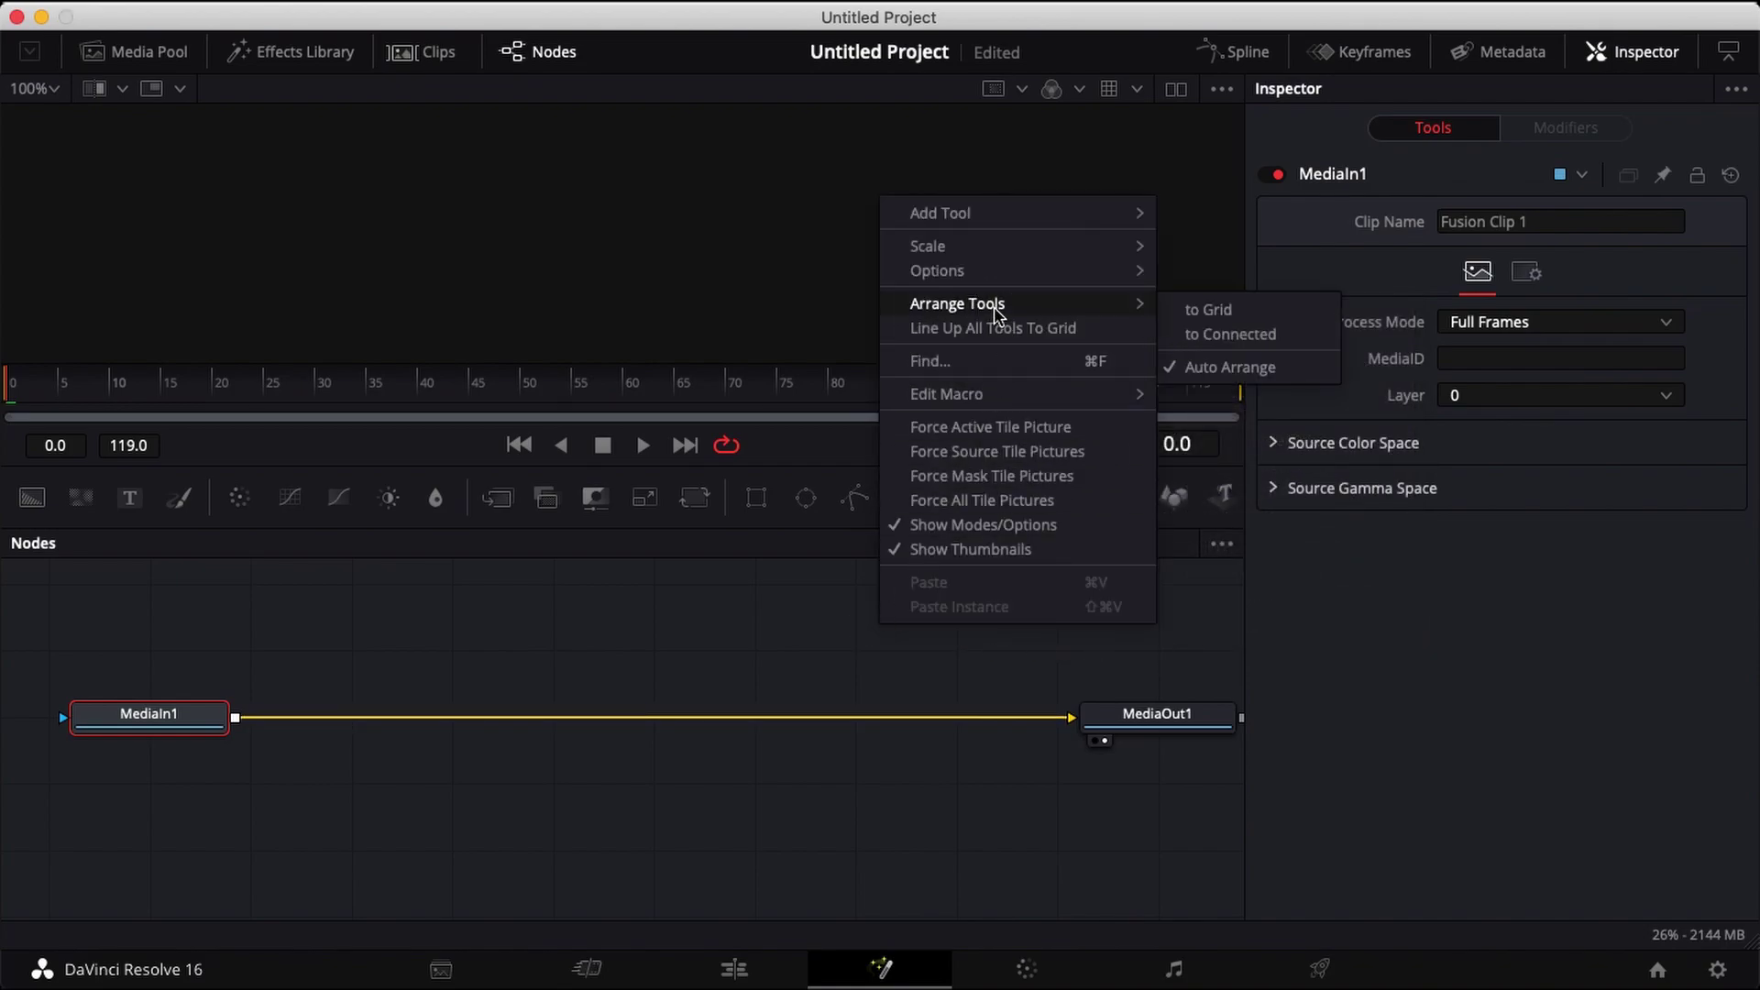
left_click(1228, 312)
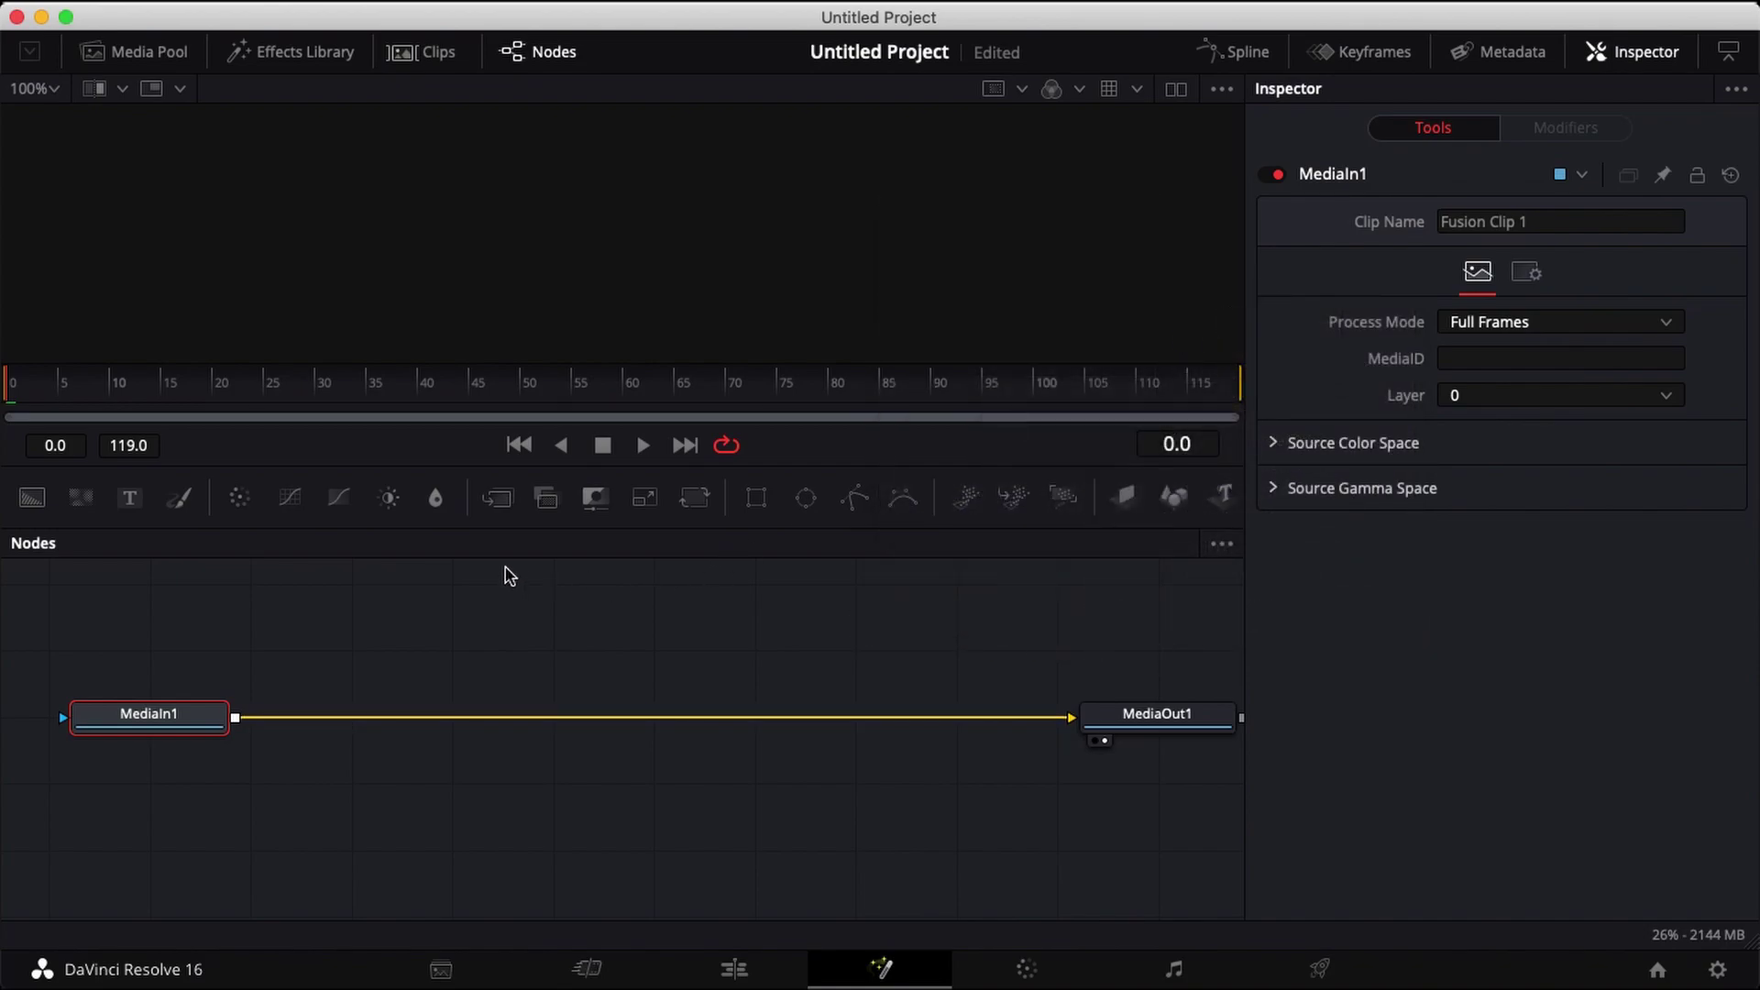
Insert Merge1 between MediaIn1 and MediaOut1, hide the Inspector, and add a Shape3D node
left_click(499, 503)
scroll(559, 658, "up", 5)
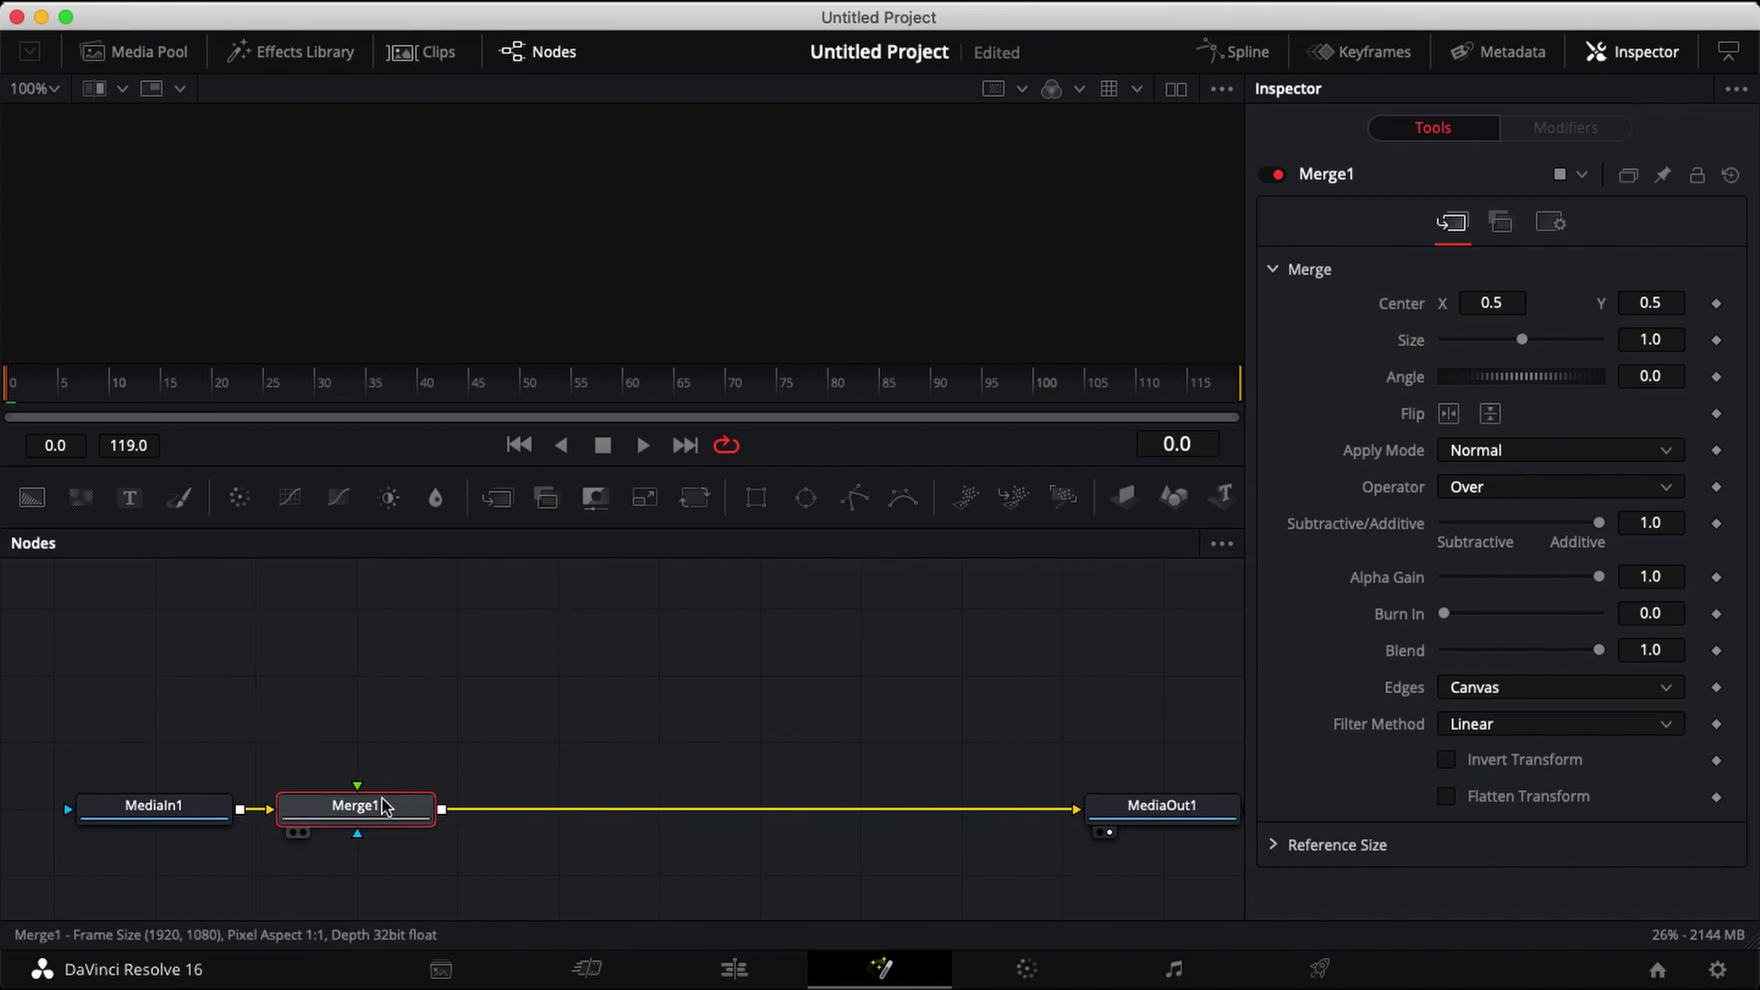
left_click_drag(432, 798, 533, 798)
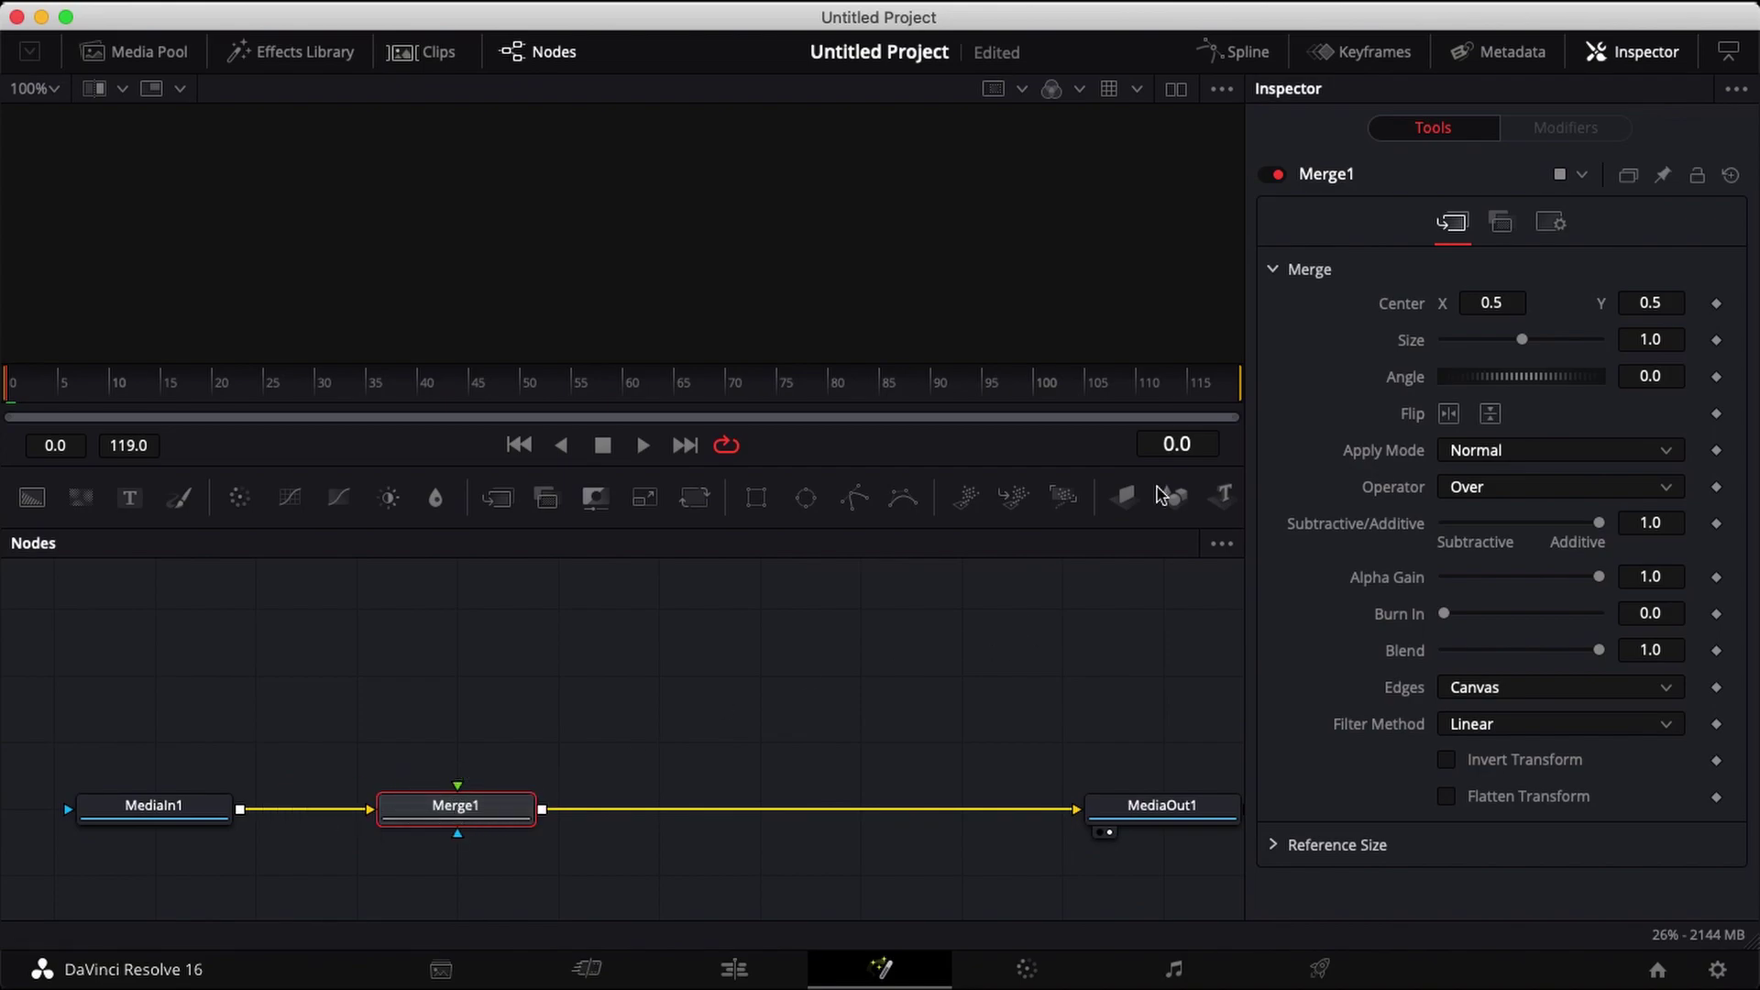
left_click(1630, 52)
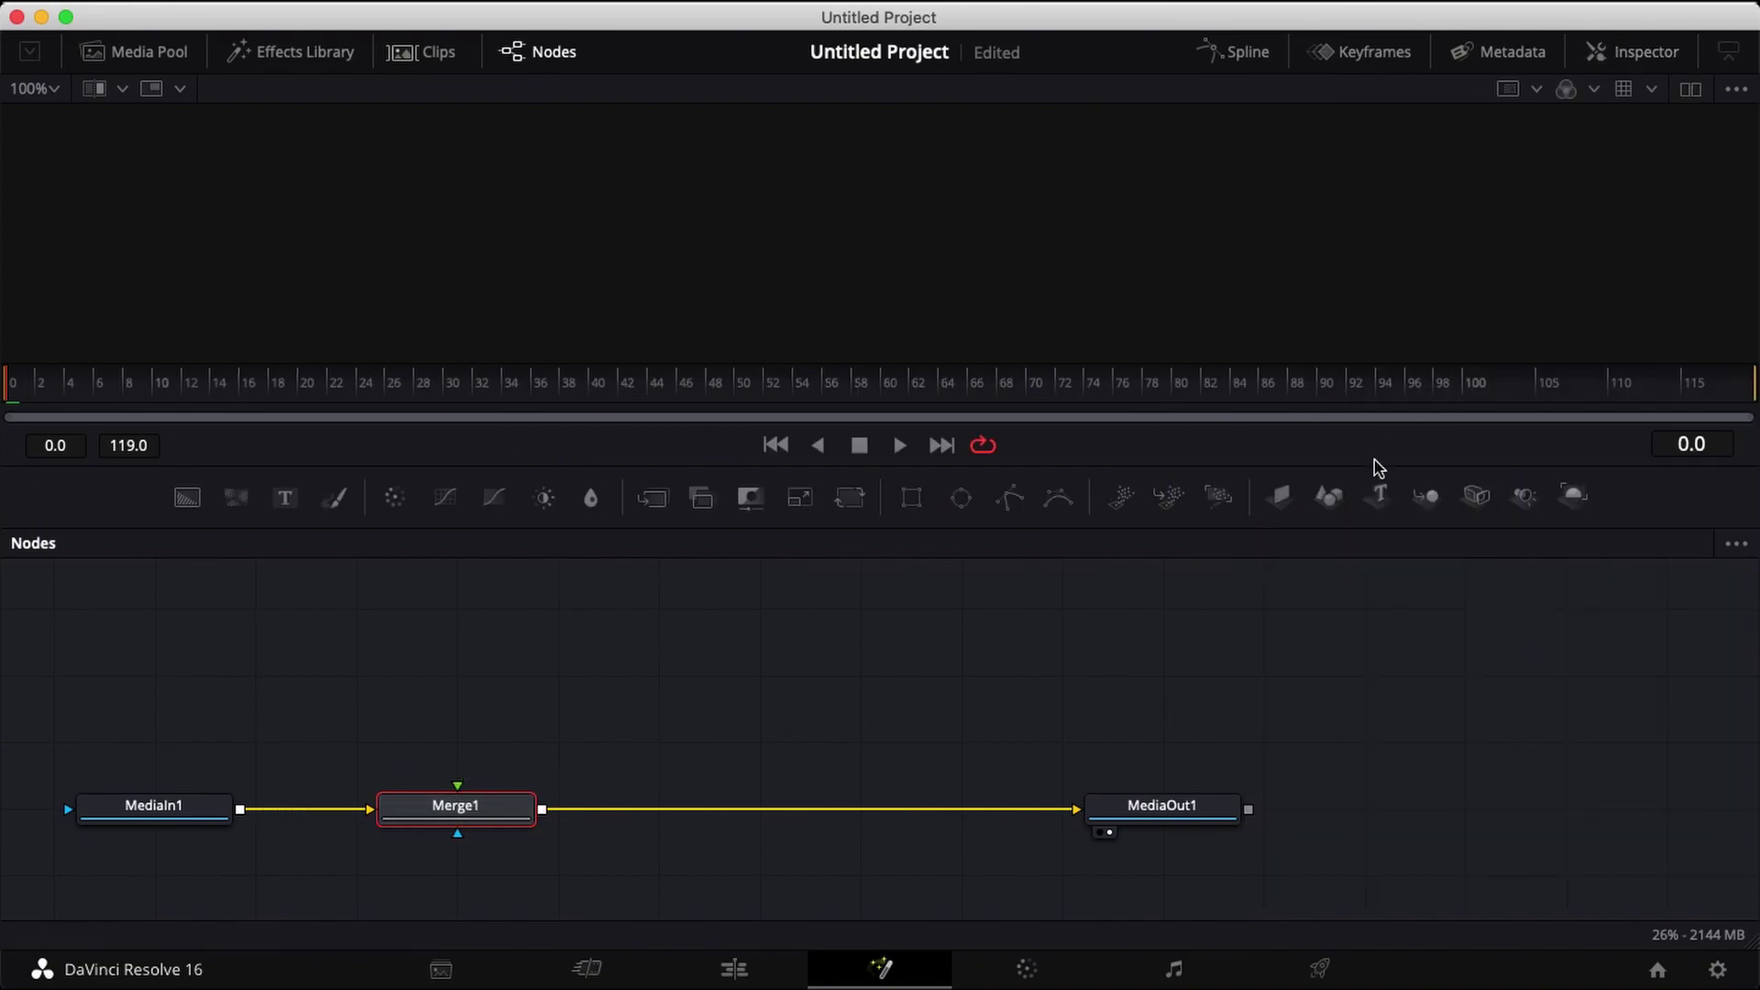
left_click_drag(1332, 507, 189, 631)
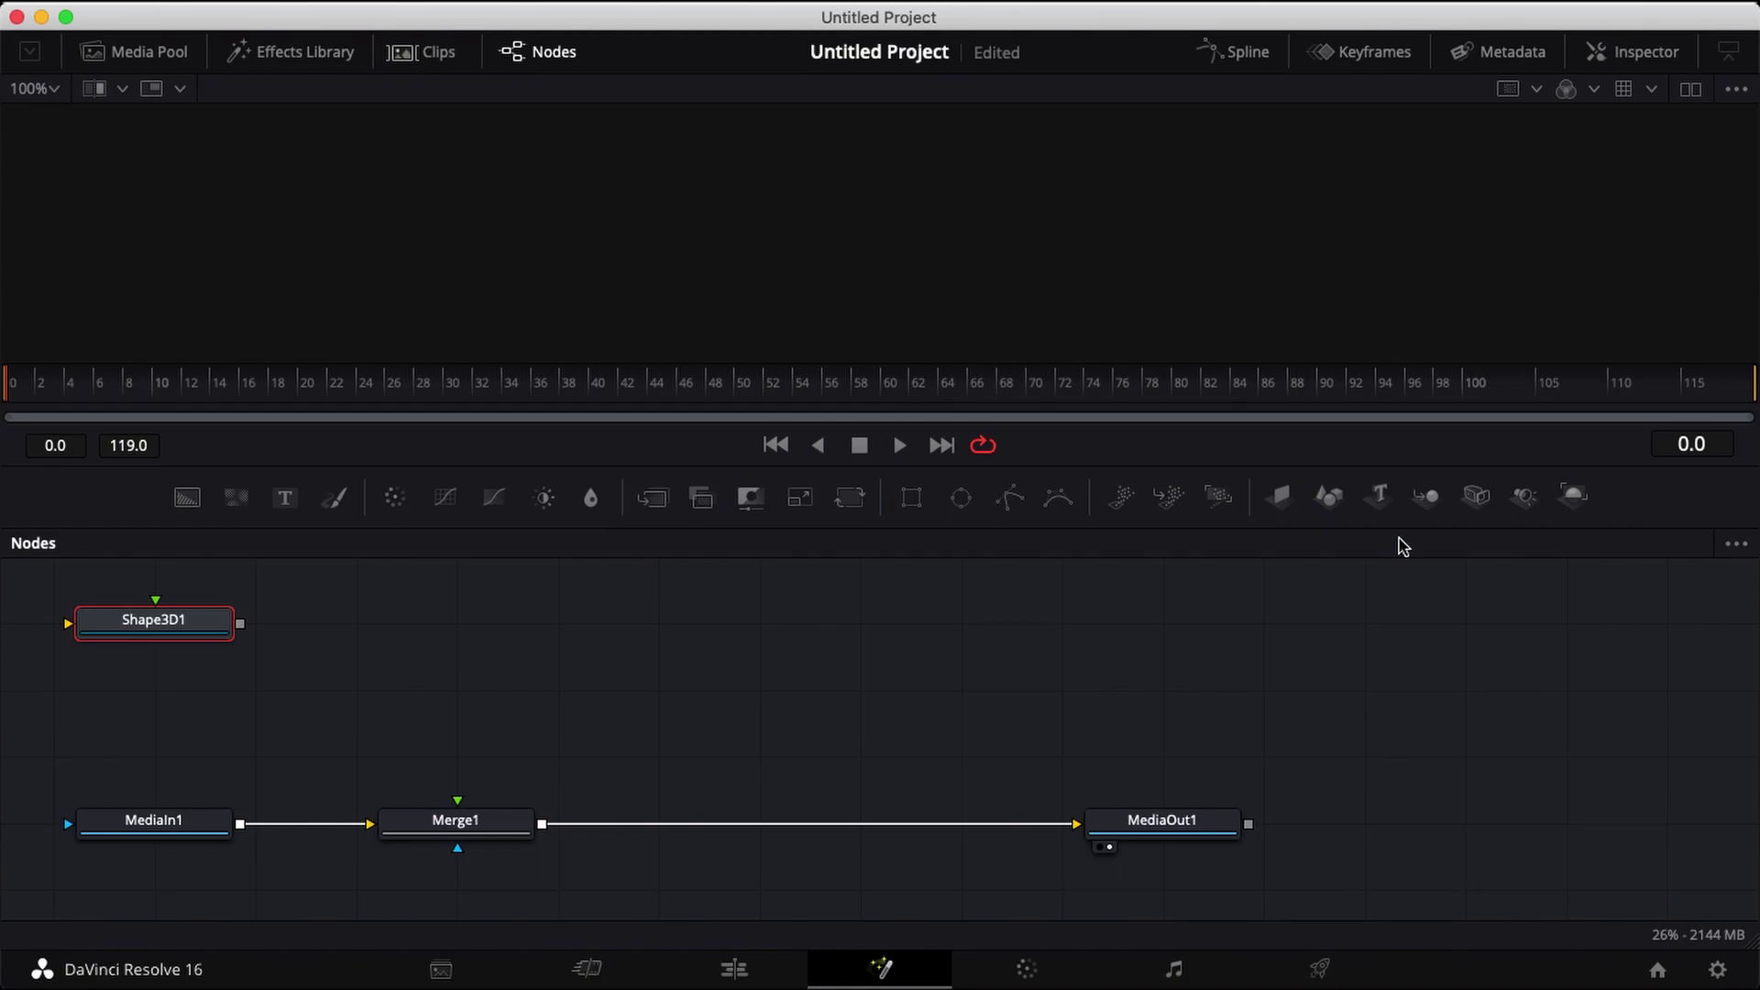
Add Merge3D, Camera3D, SpotLight and Renderer3D nodes after Shape3D1
left_click(1426, 500)
left_click(1478, 496)
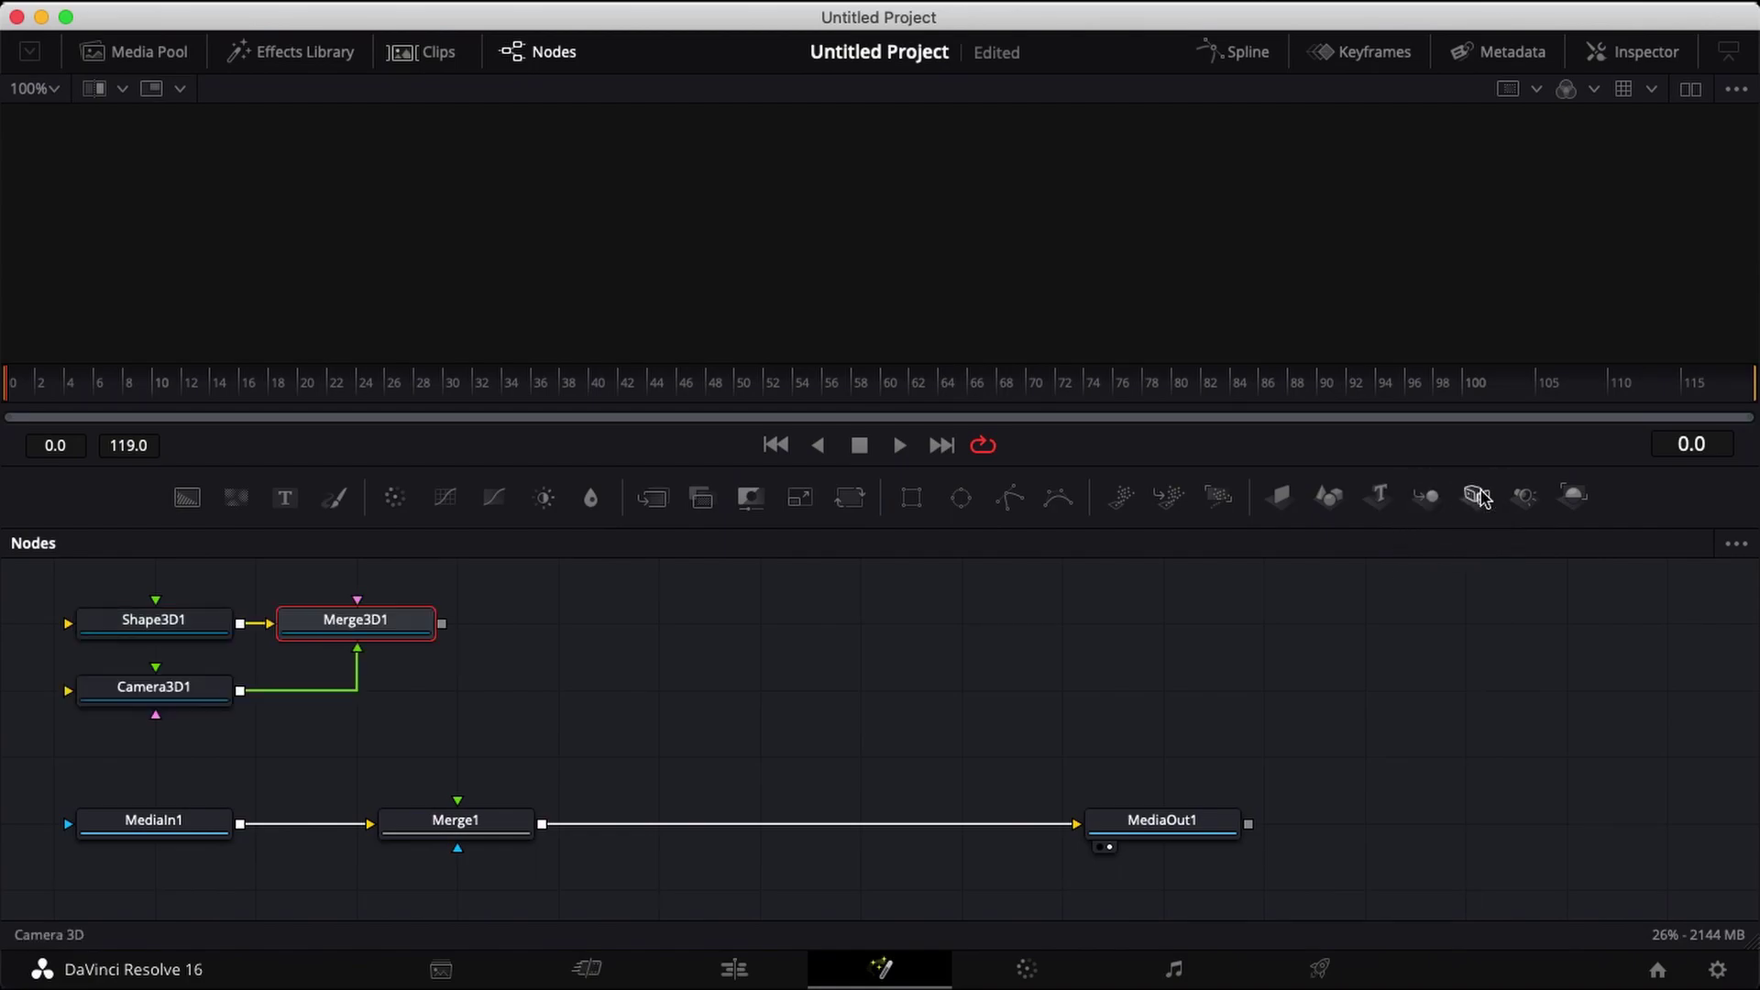
left_click(1525, 500)
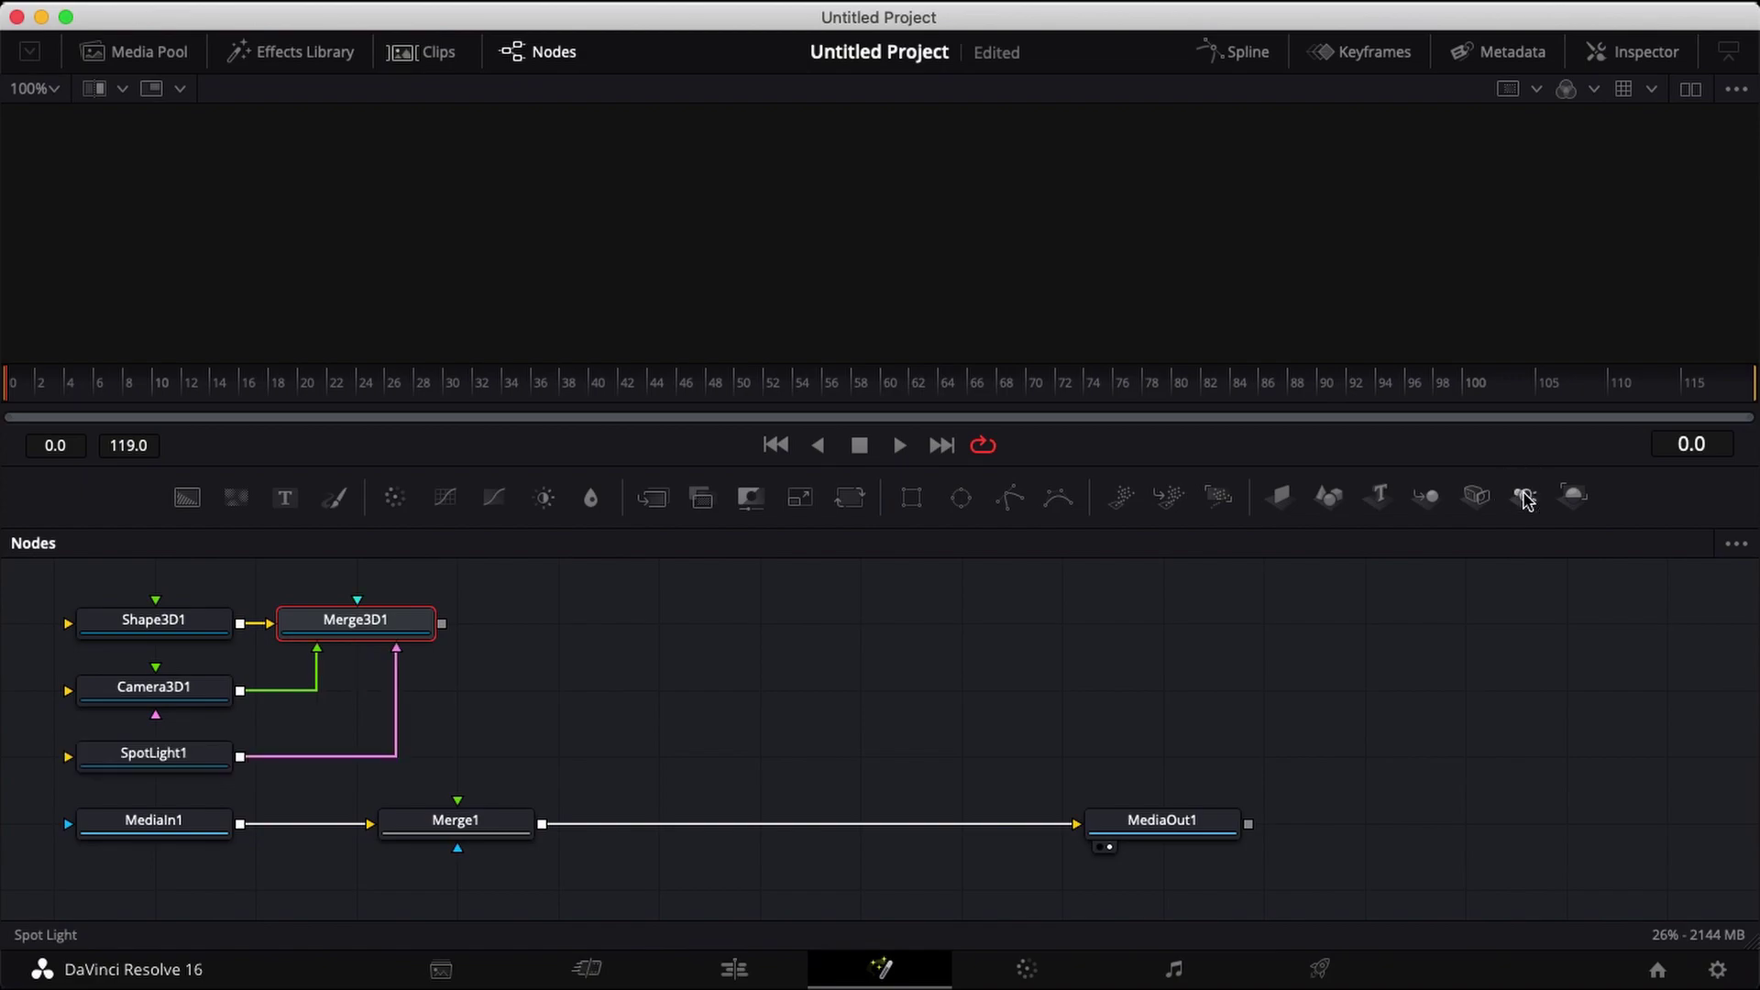
left_click(1574, 496)
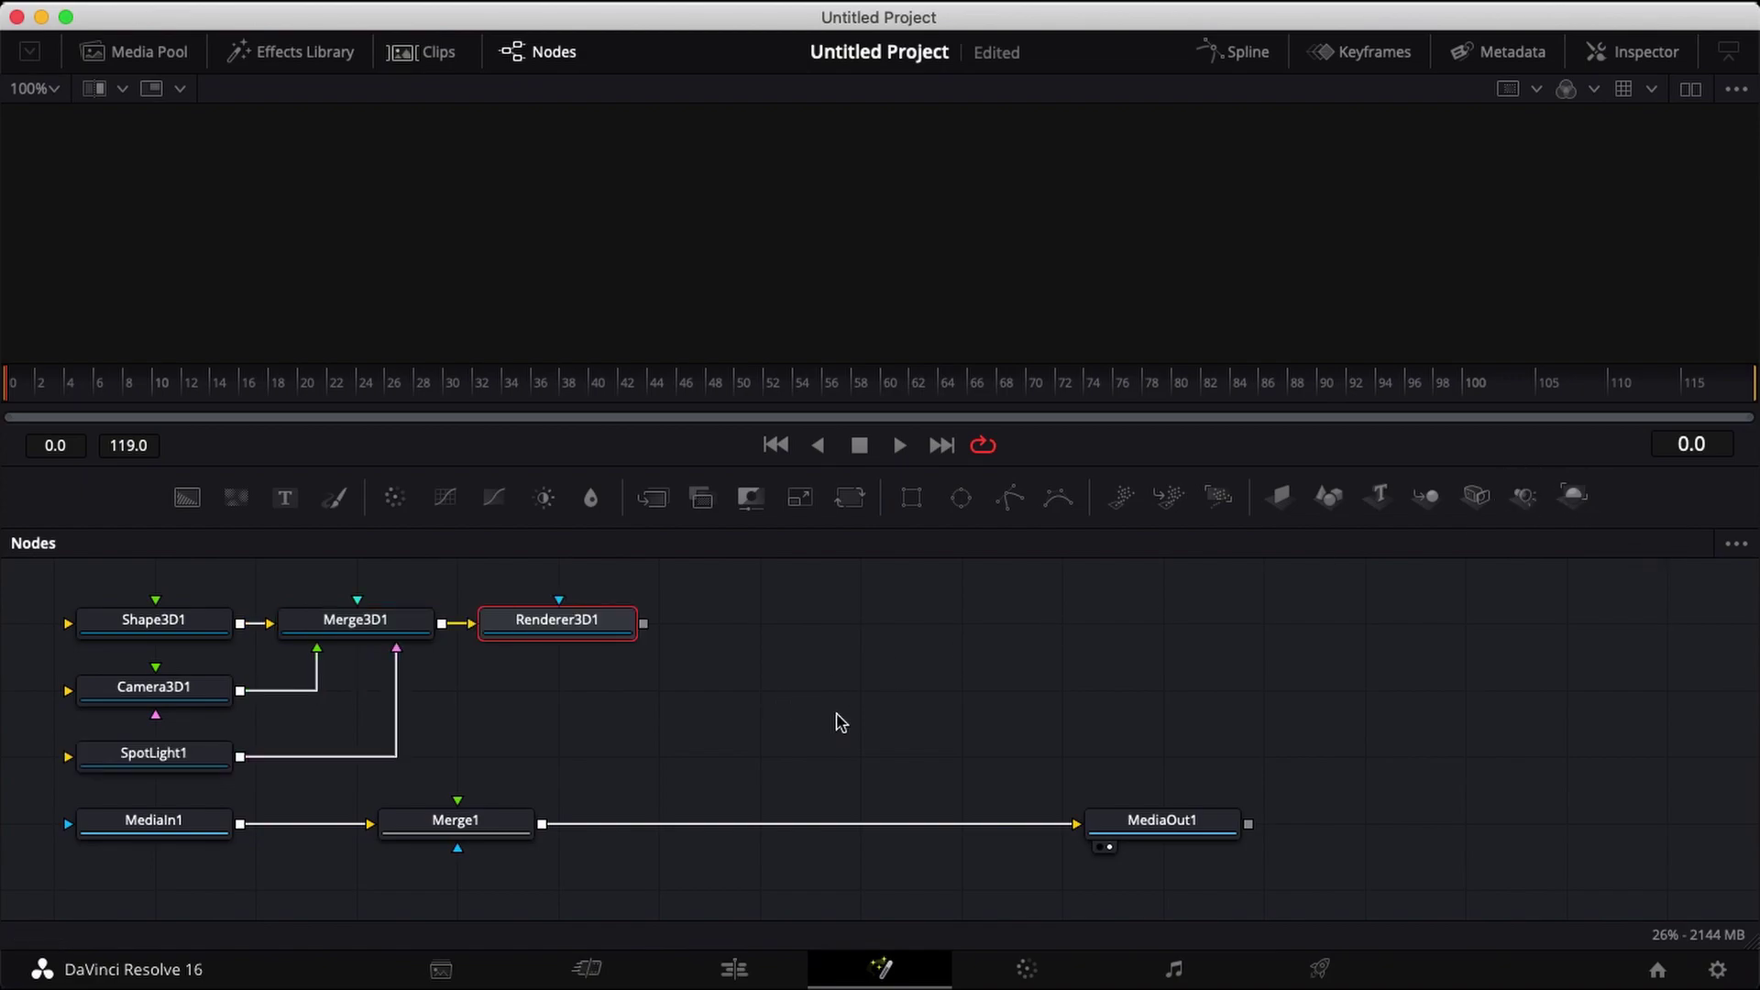
Move Renderer3D1 above Merge3D1 so it feeds Merge1, then select Merge1
scroll(836, 722, "up", 3)
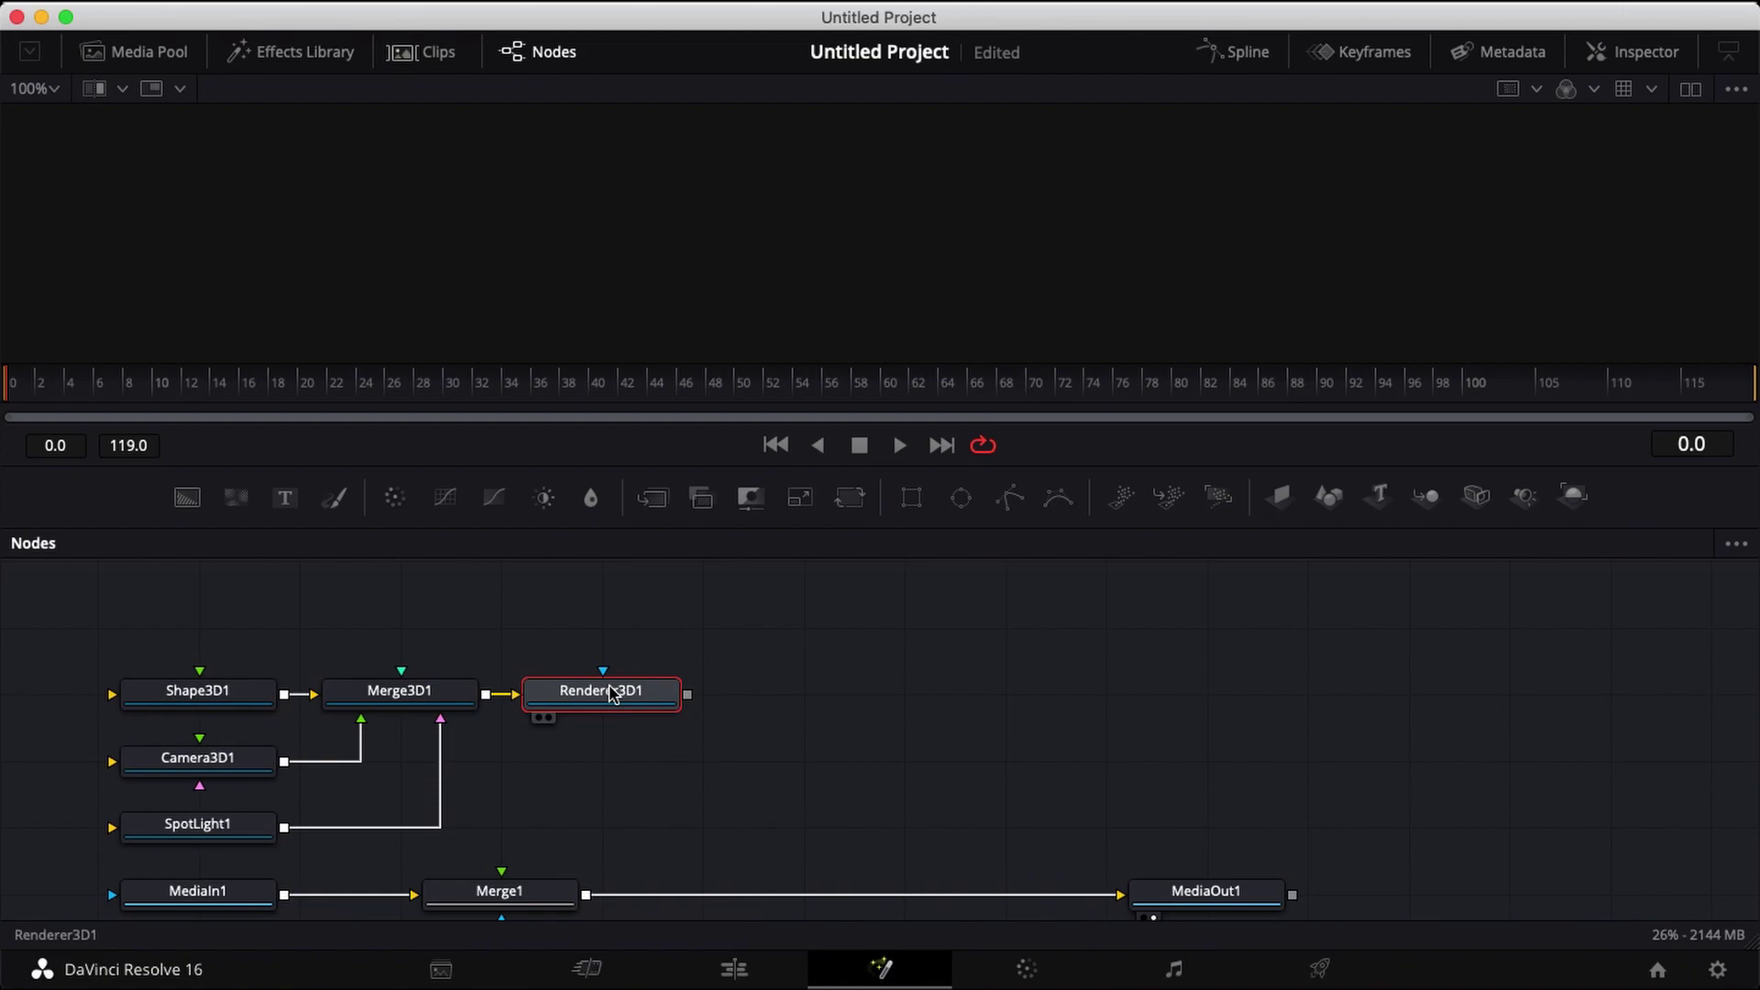
left_click_drag(612, 694, 509, 901)
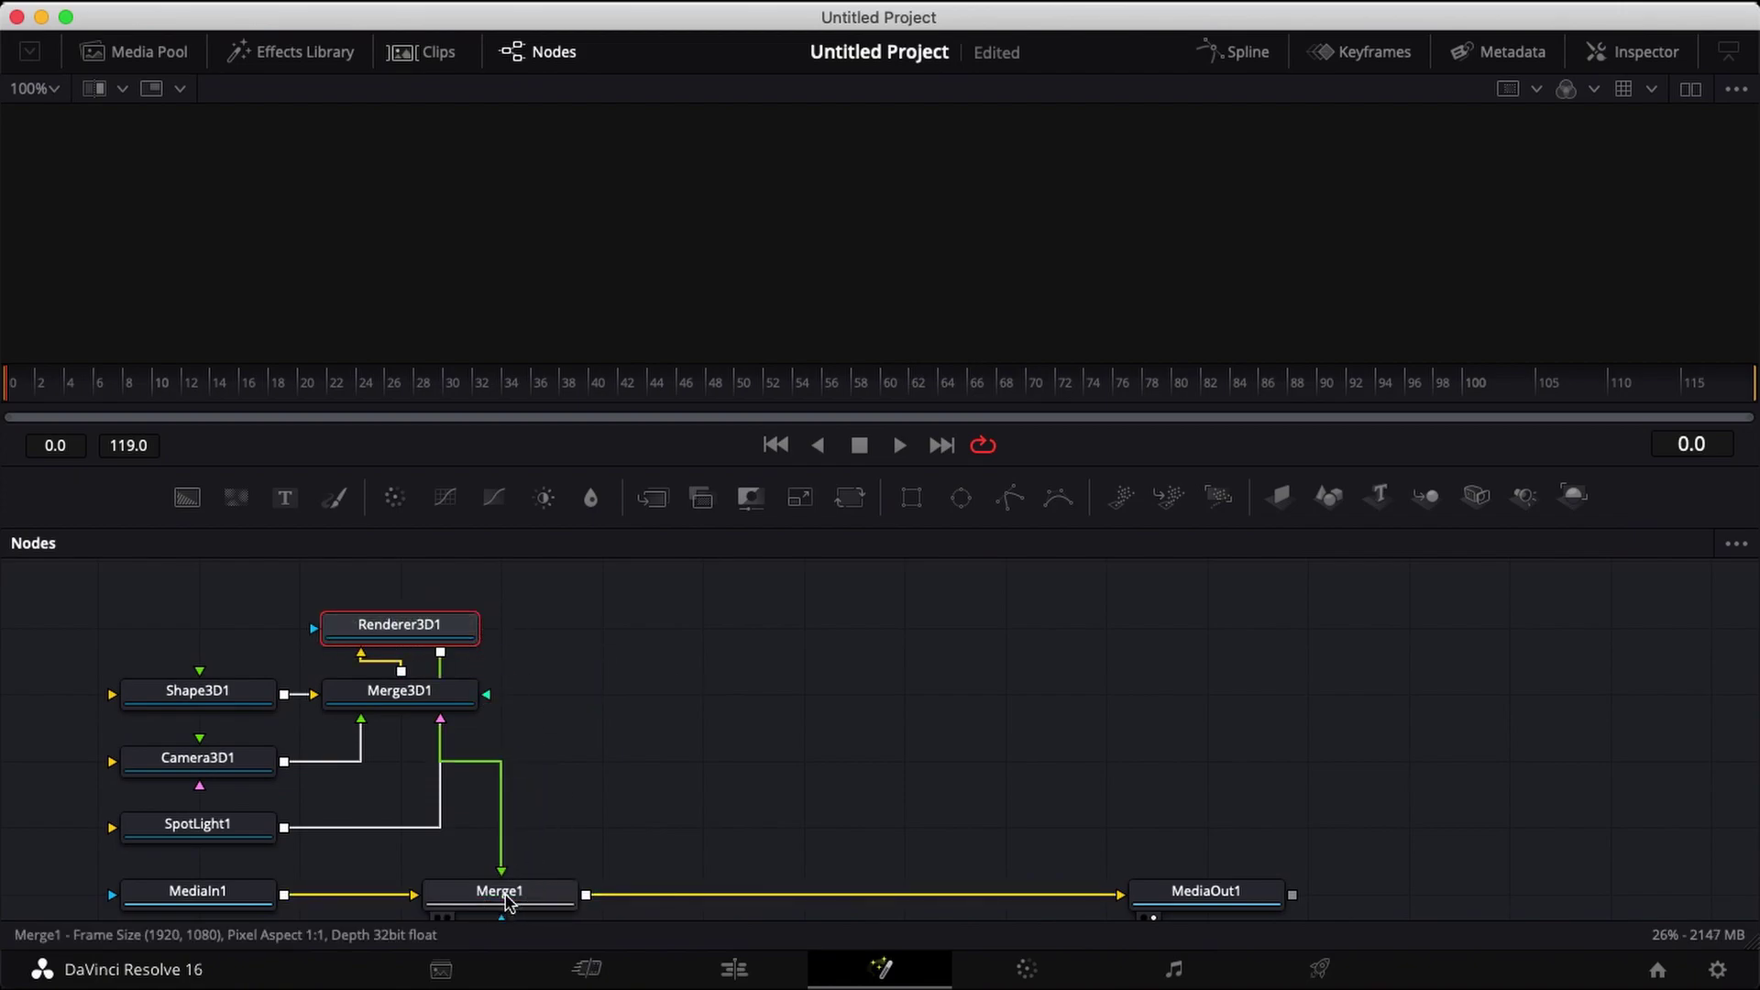
scroll(690, 791, "right", 3)
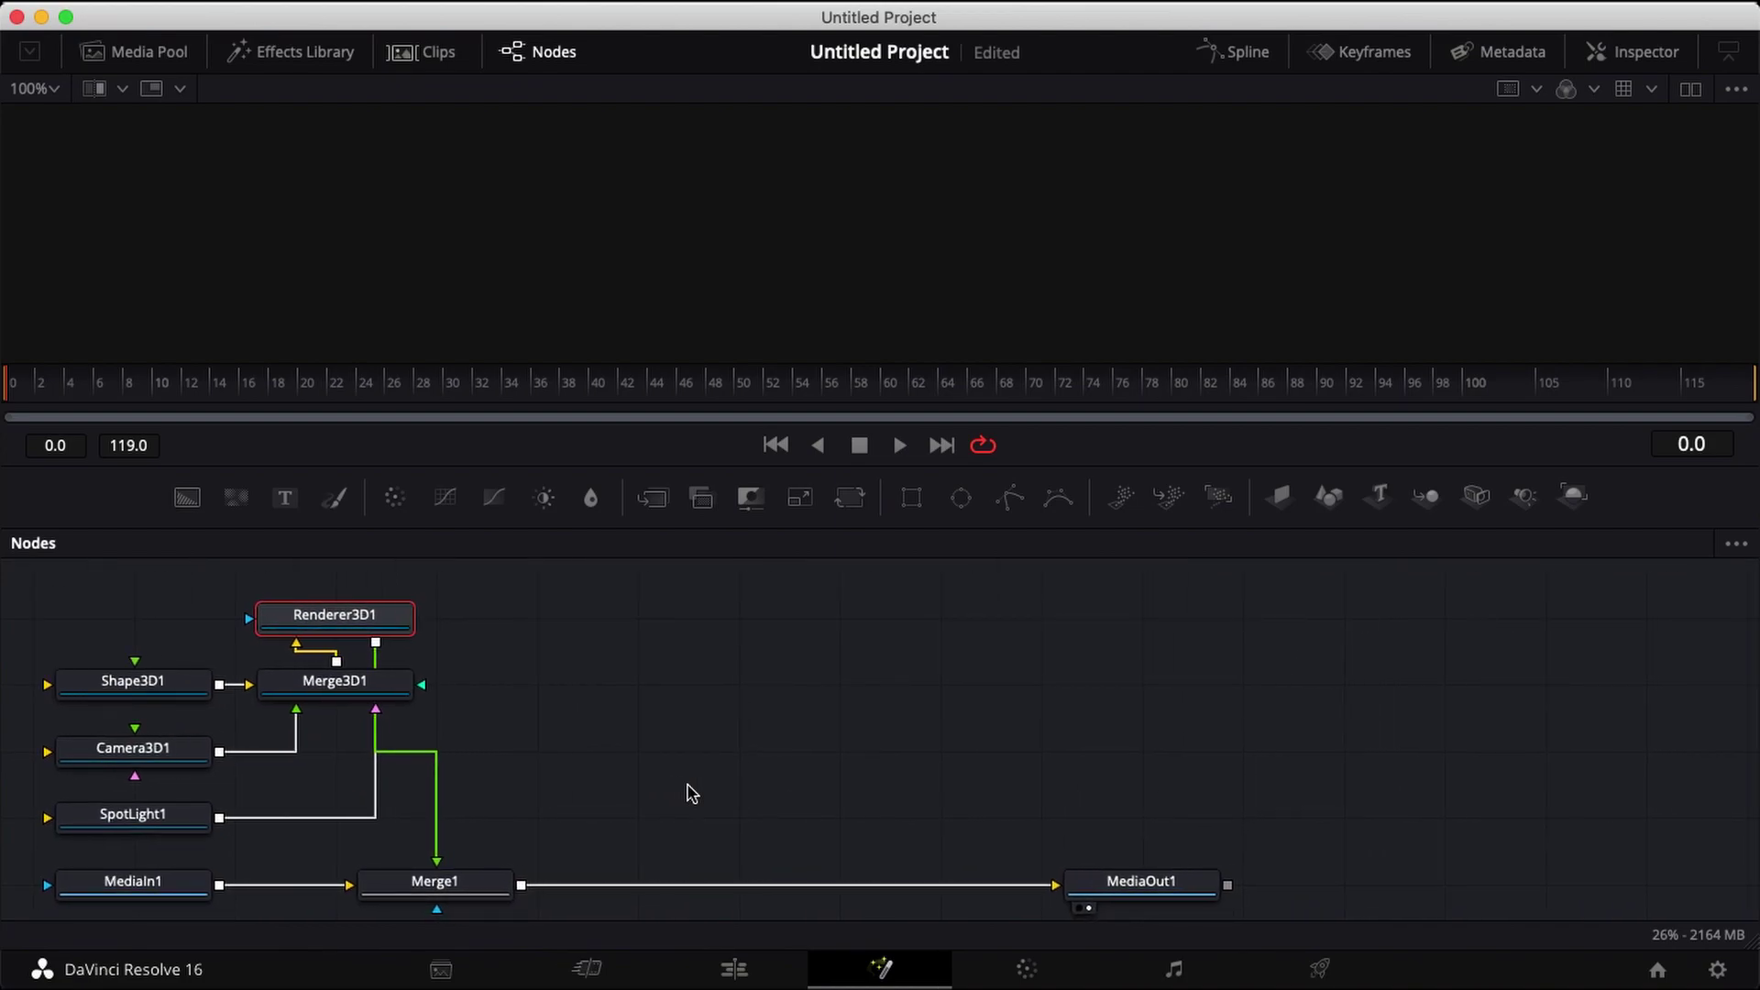
scroll(689, 791, "right", 1)
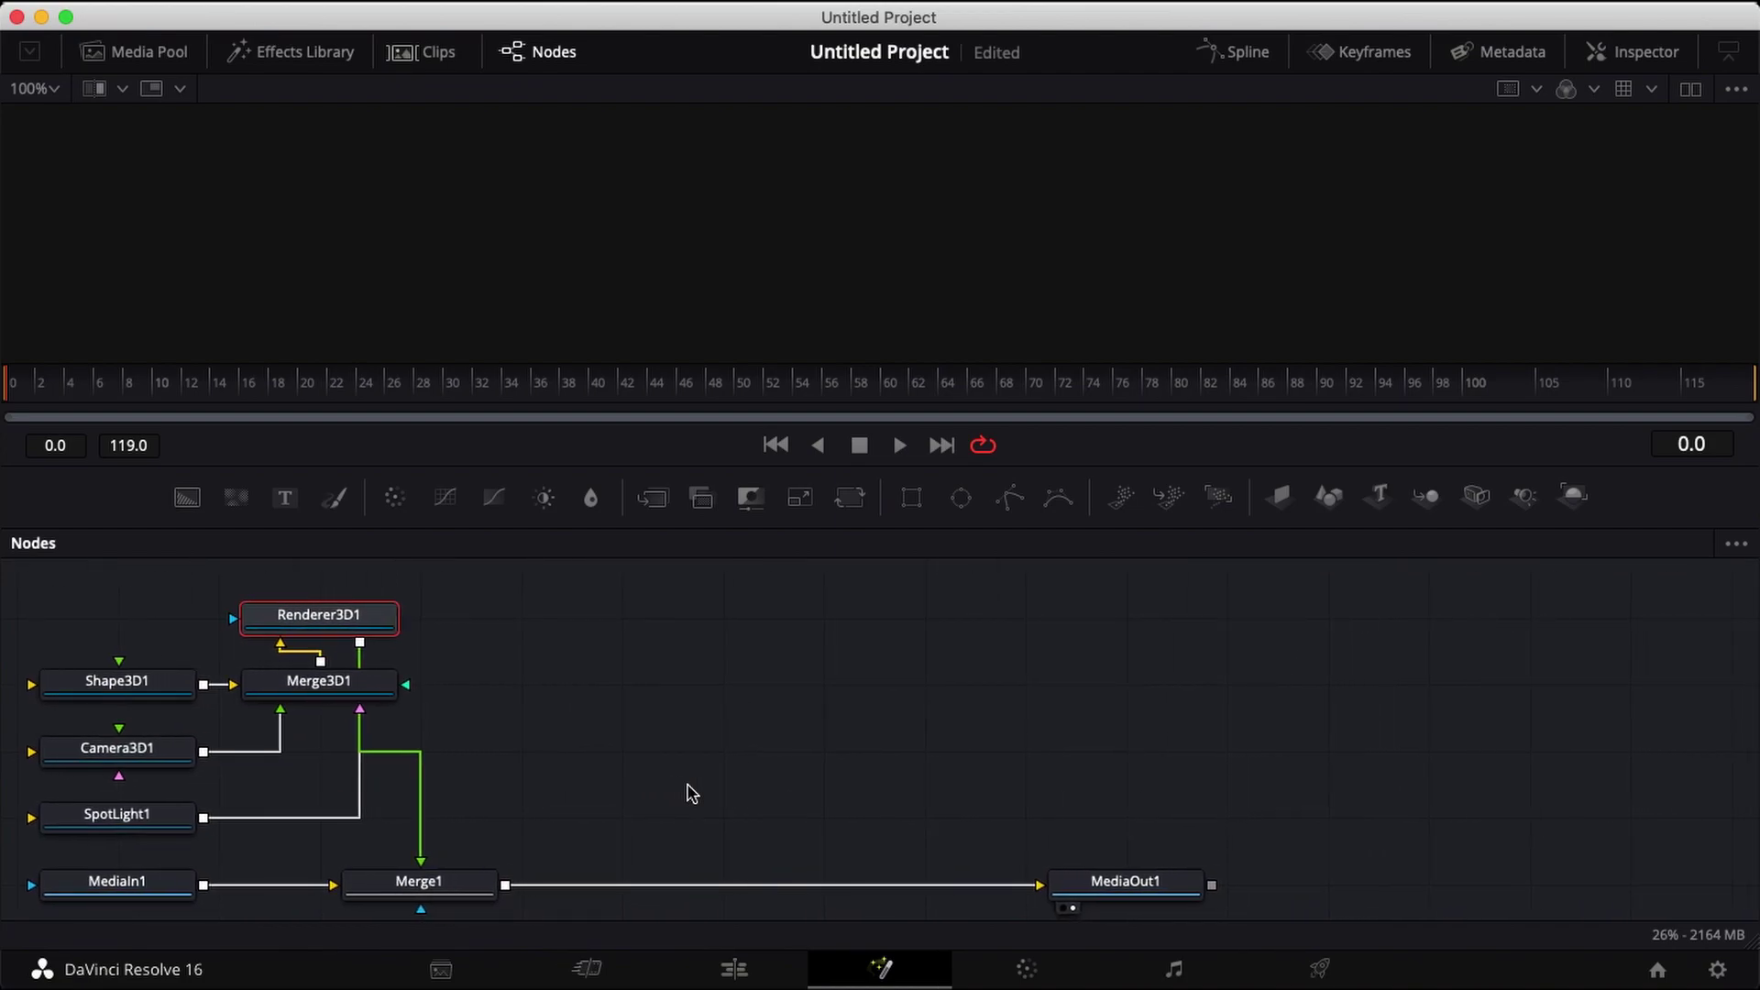
left_click(461, 887)
scroll(461, 887, "down", 1)
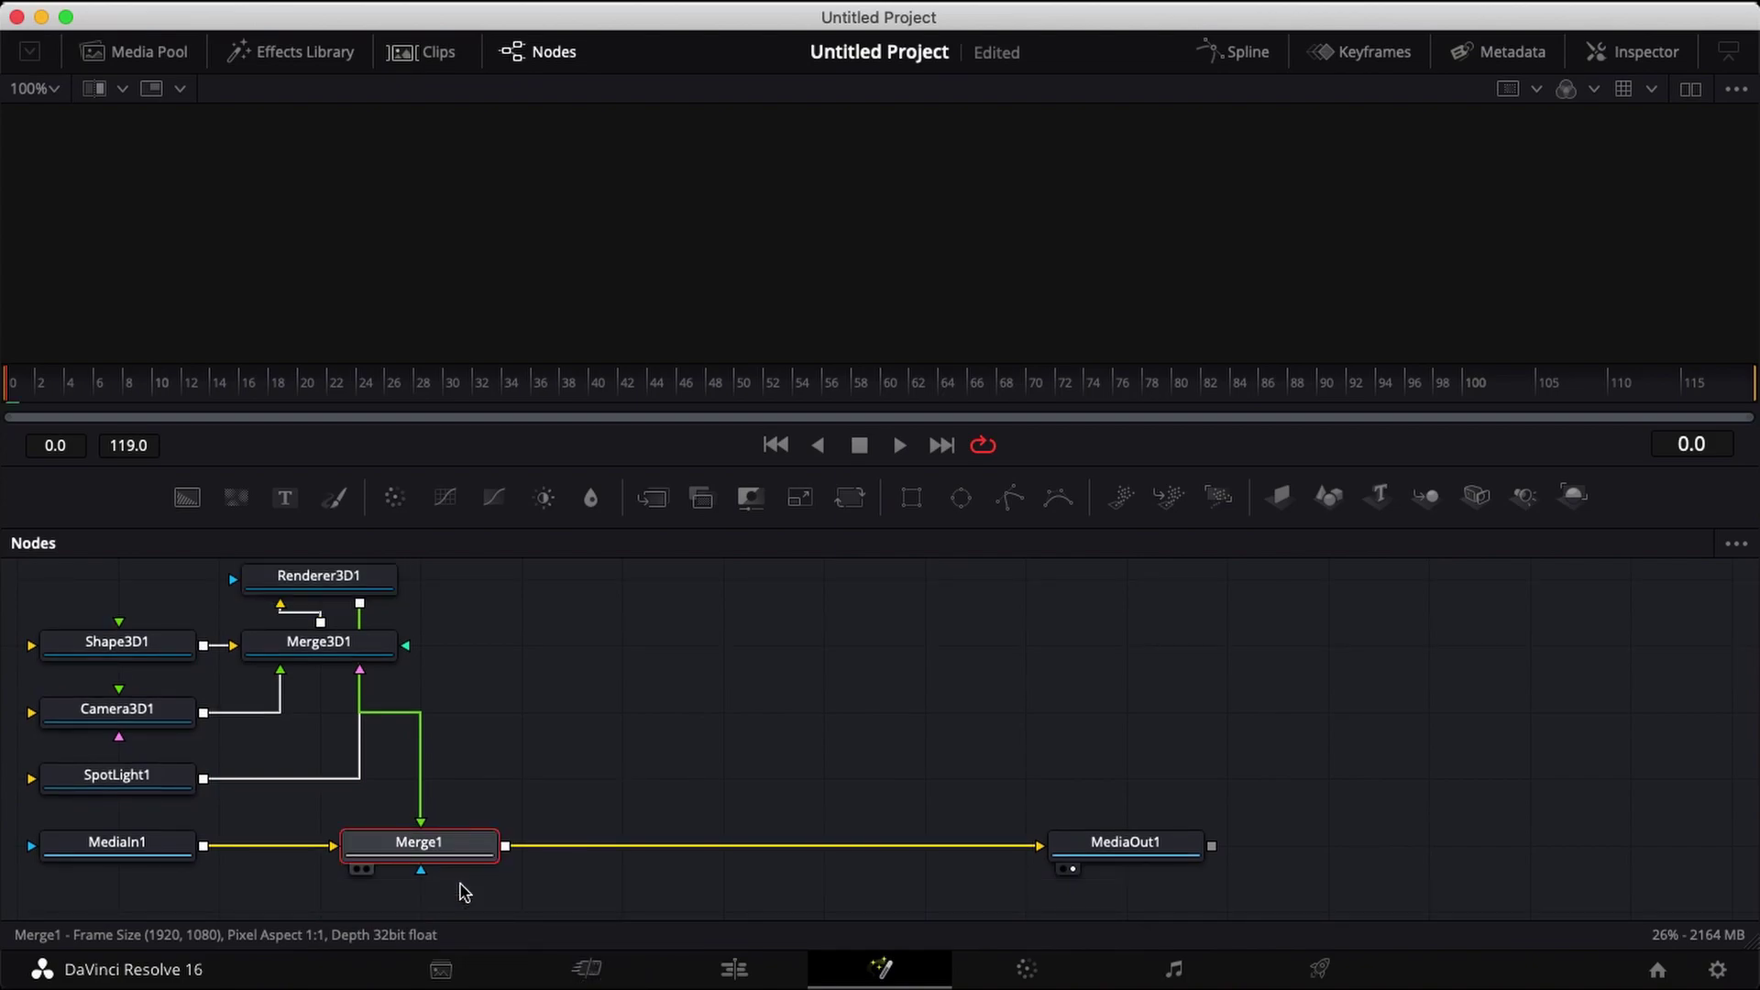
Add Merge2 after Merge1, shift it right, and place an unconnected pEmitter node above
left_click(662, 507)
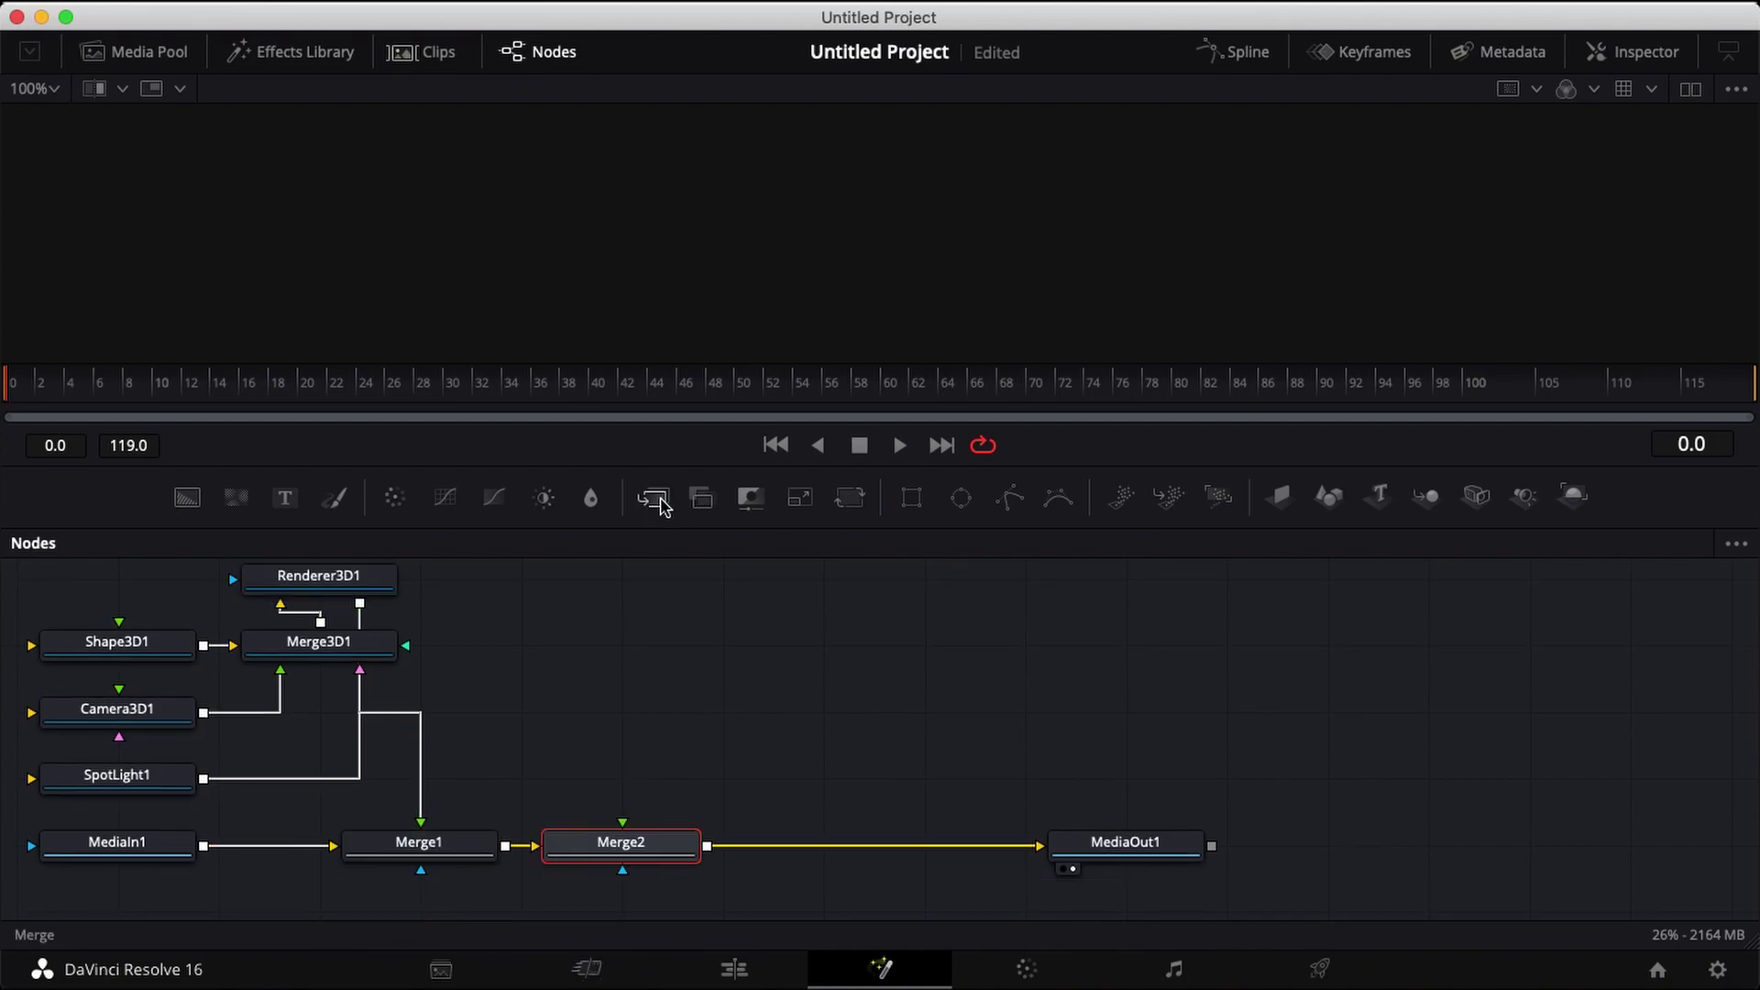
left_click_drag(630, 850, 732, 851)
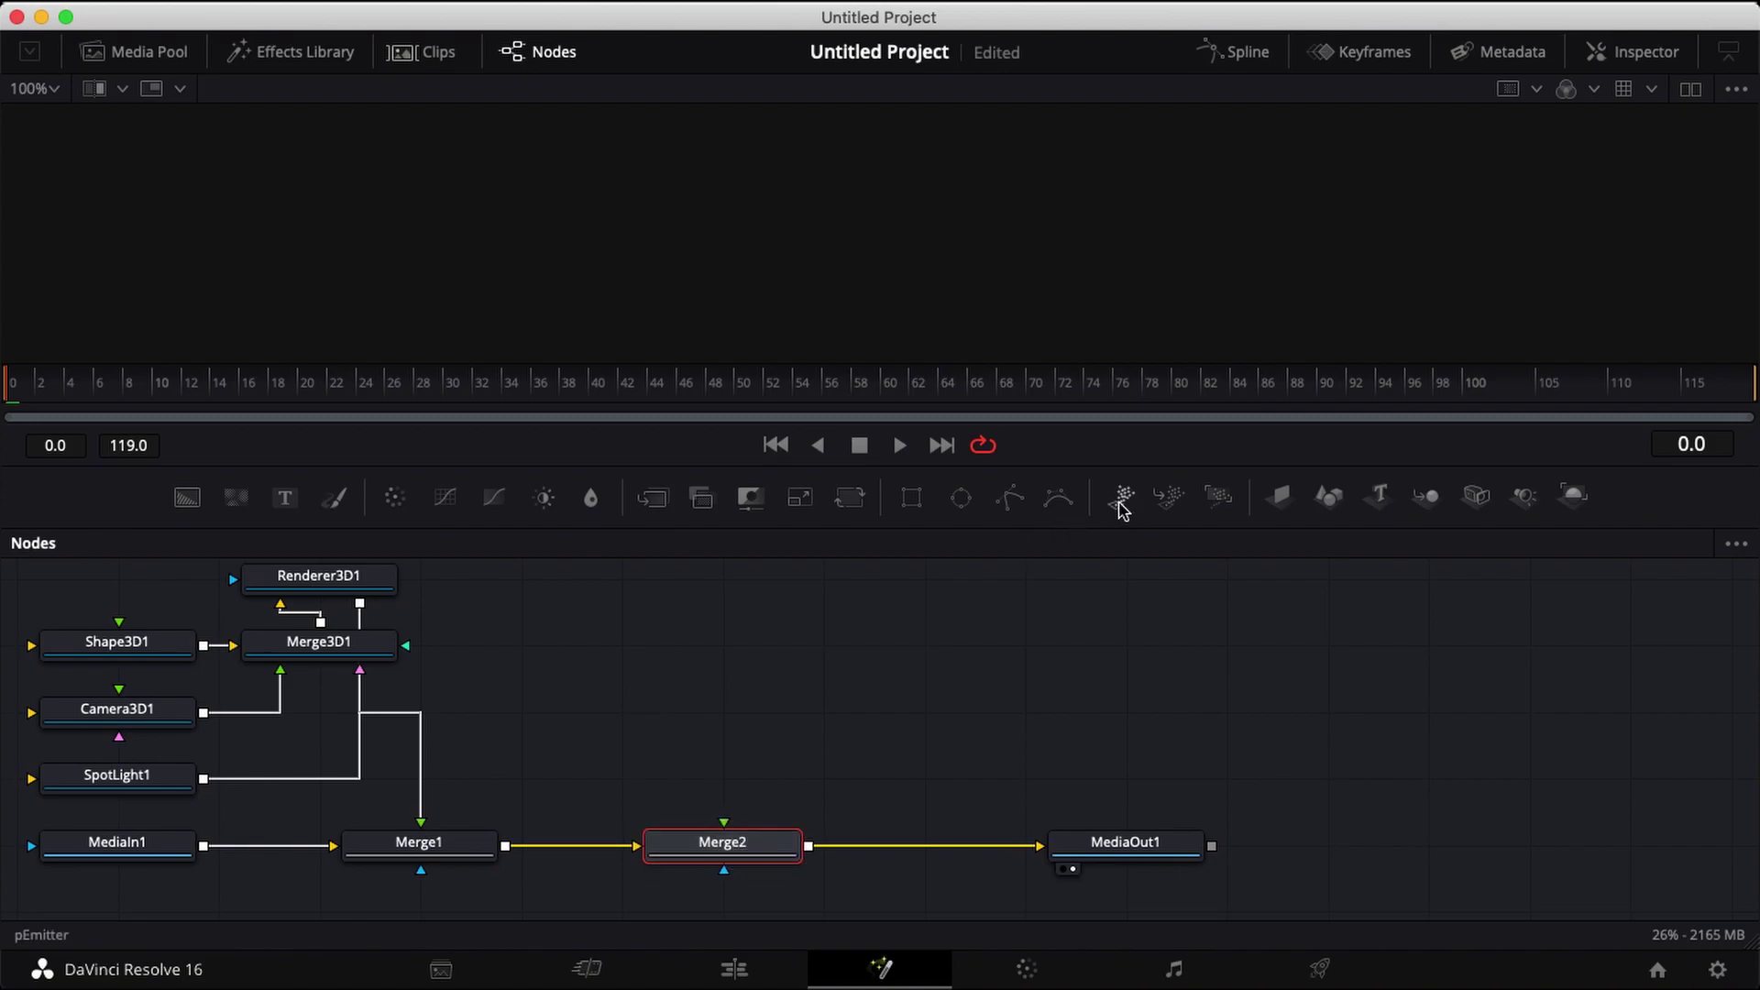
left_click_drag(1122, 507, 536, 792)
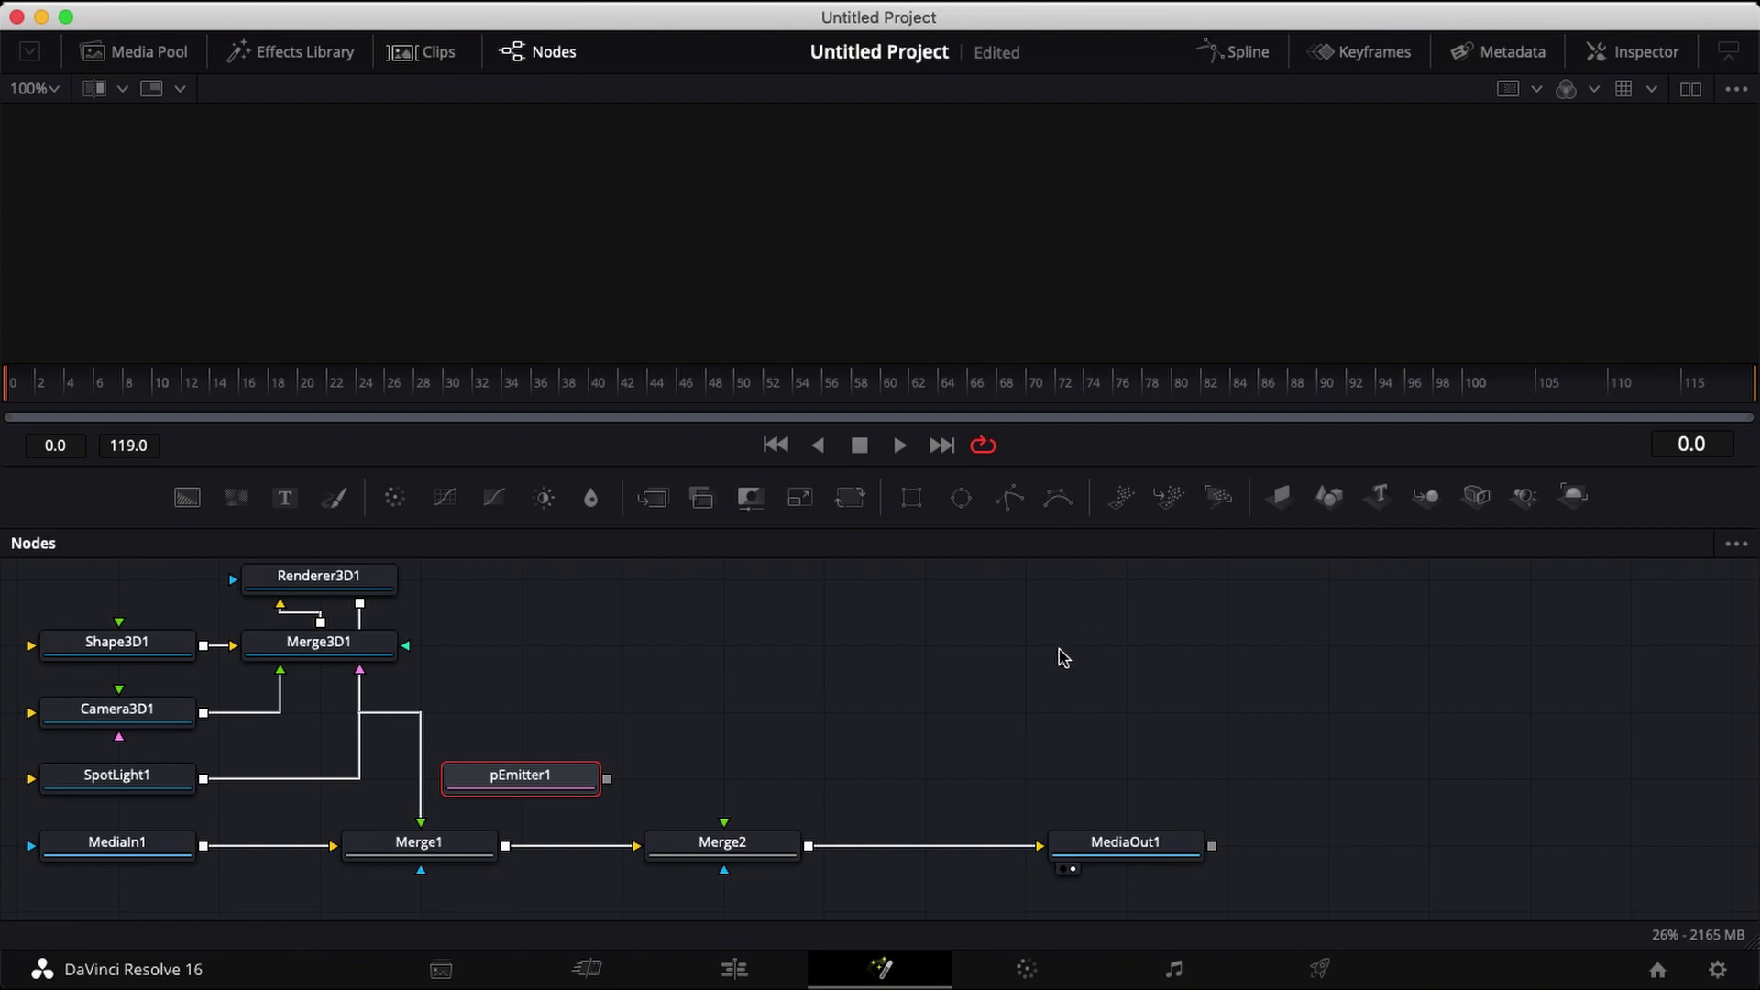
Add a pDirectionalForce node beside pEmitter1 and connect pEmitter1's output into it
right_click(924, 670)
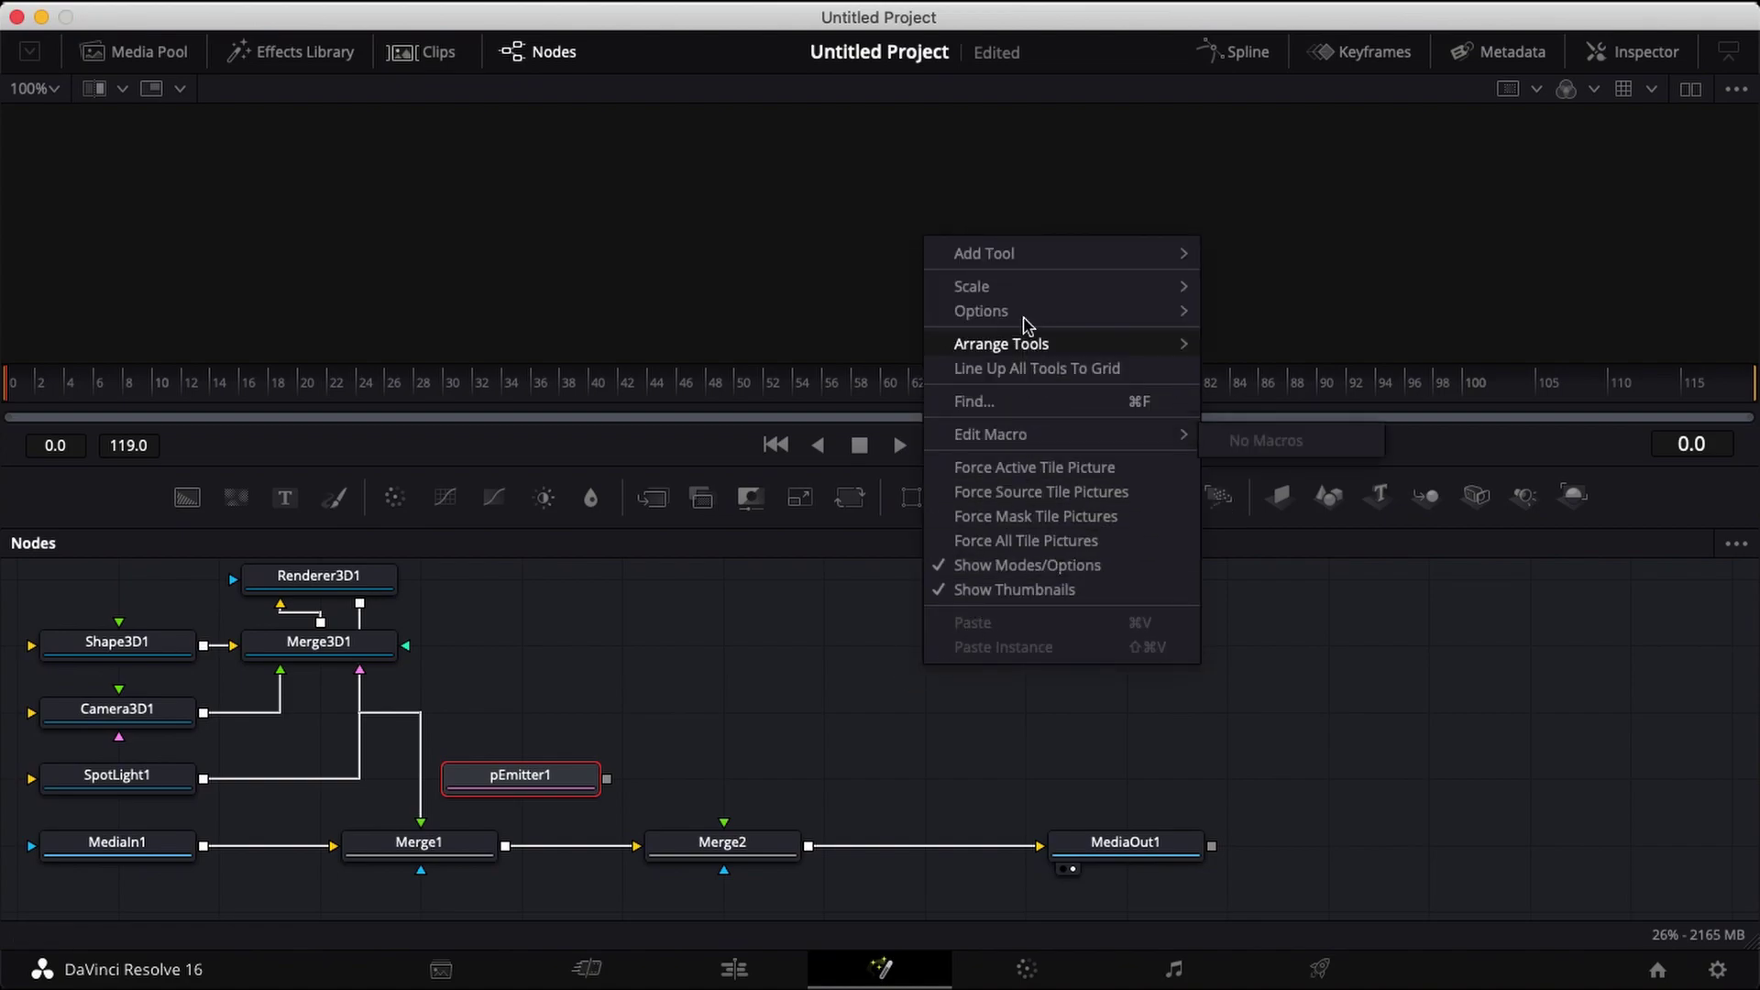
mouse_move(1023, 262)
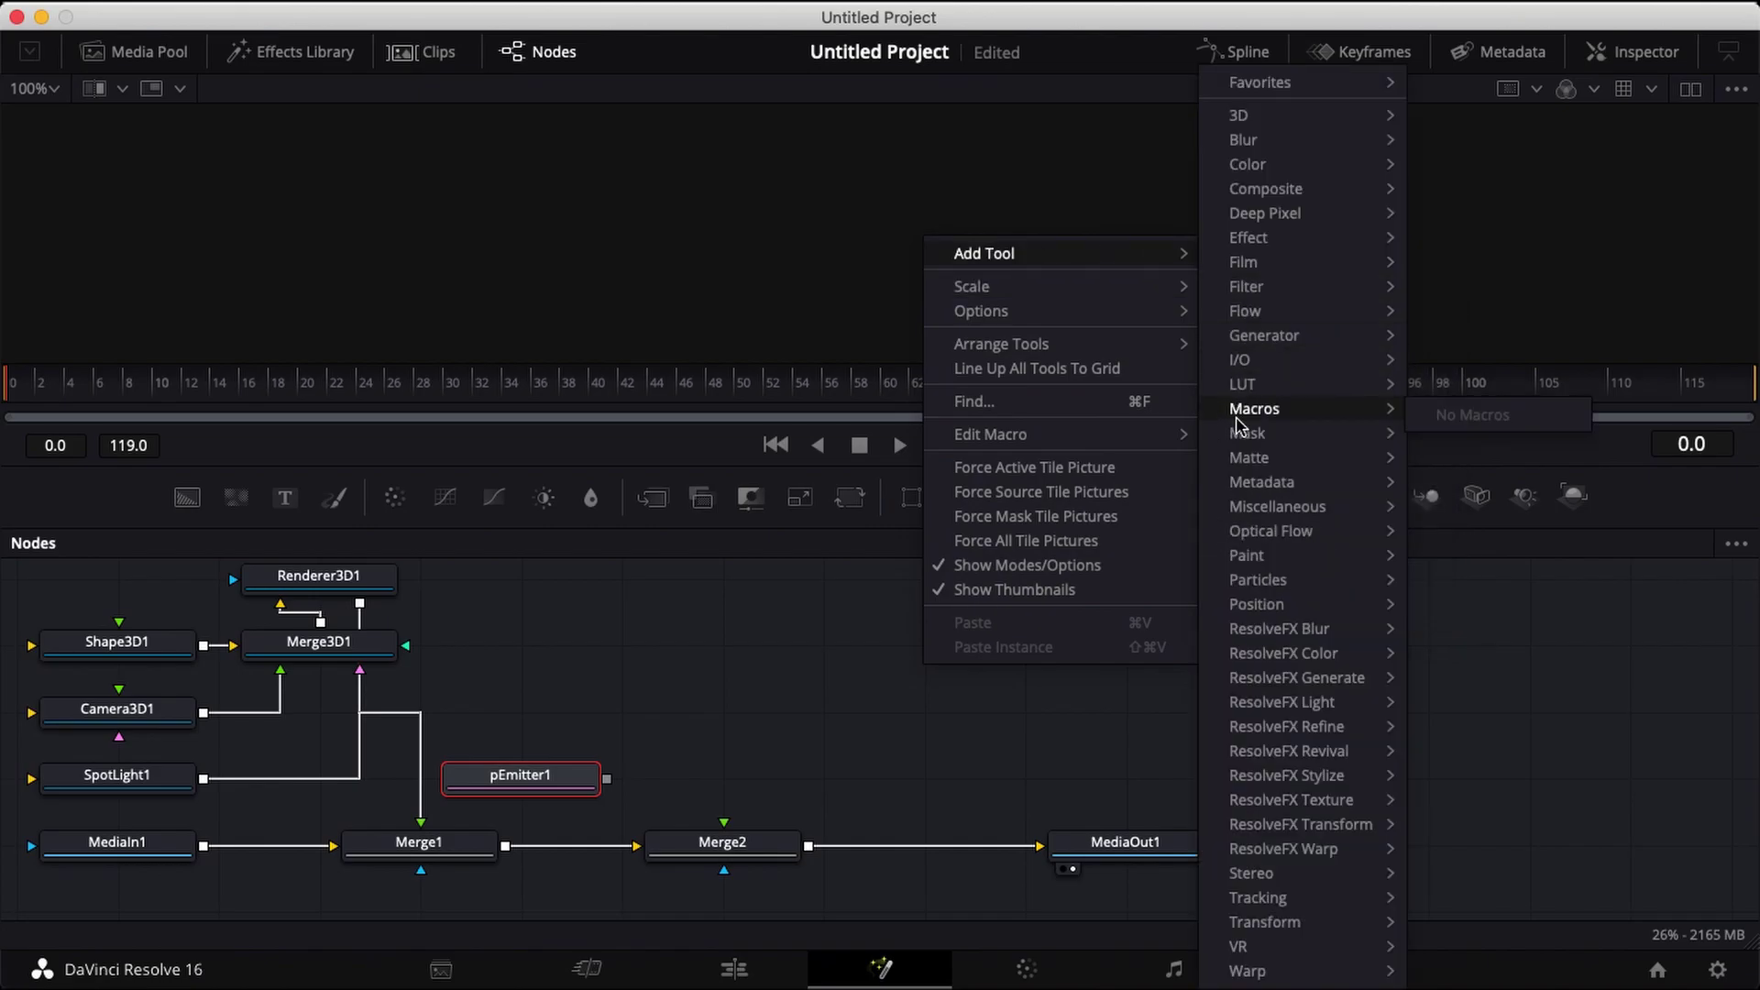
mouse_move(1288, 585)
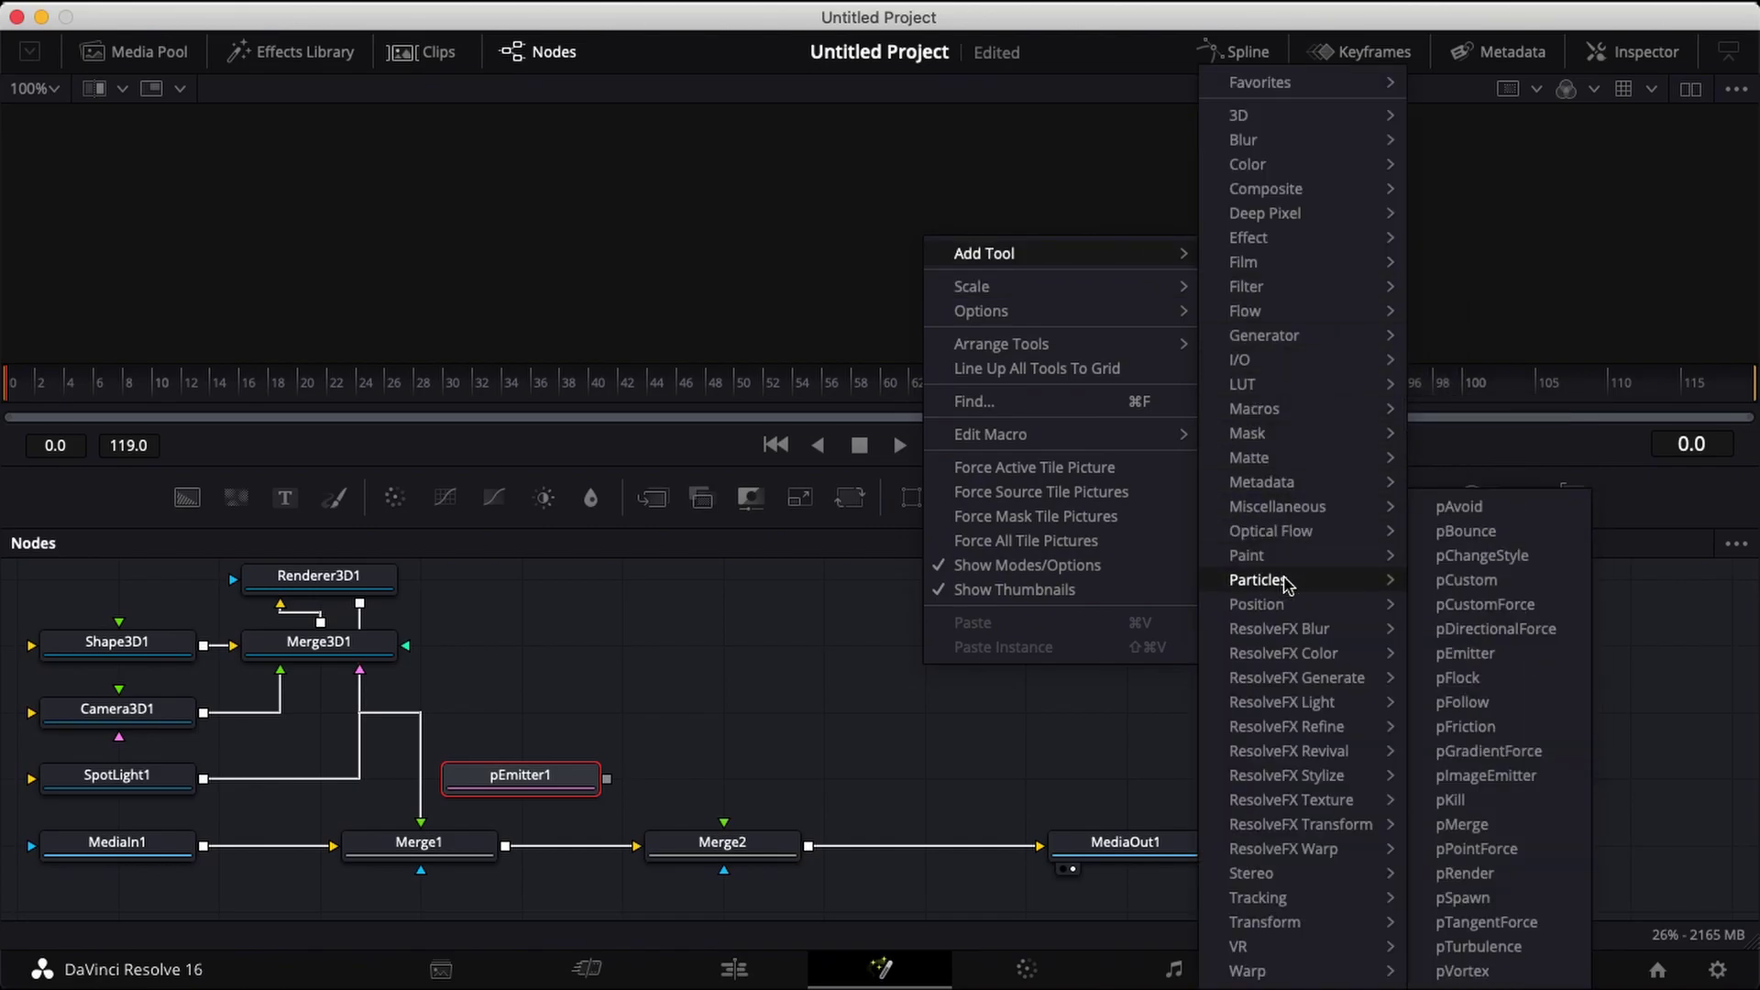
left_click(1489, 632)
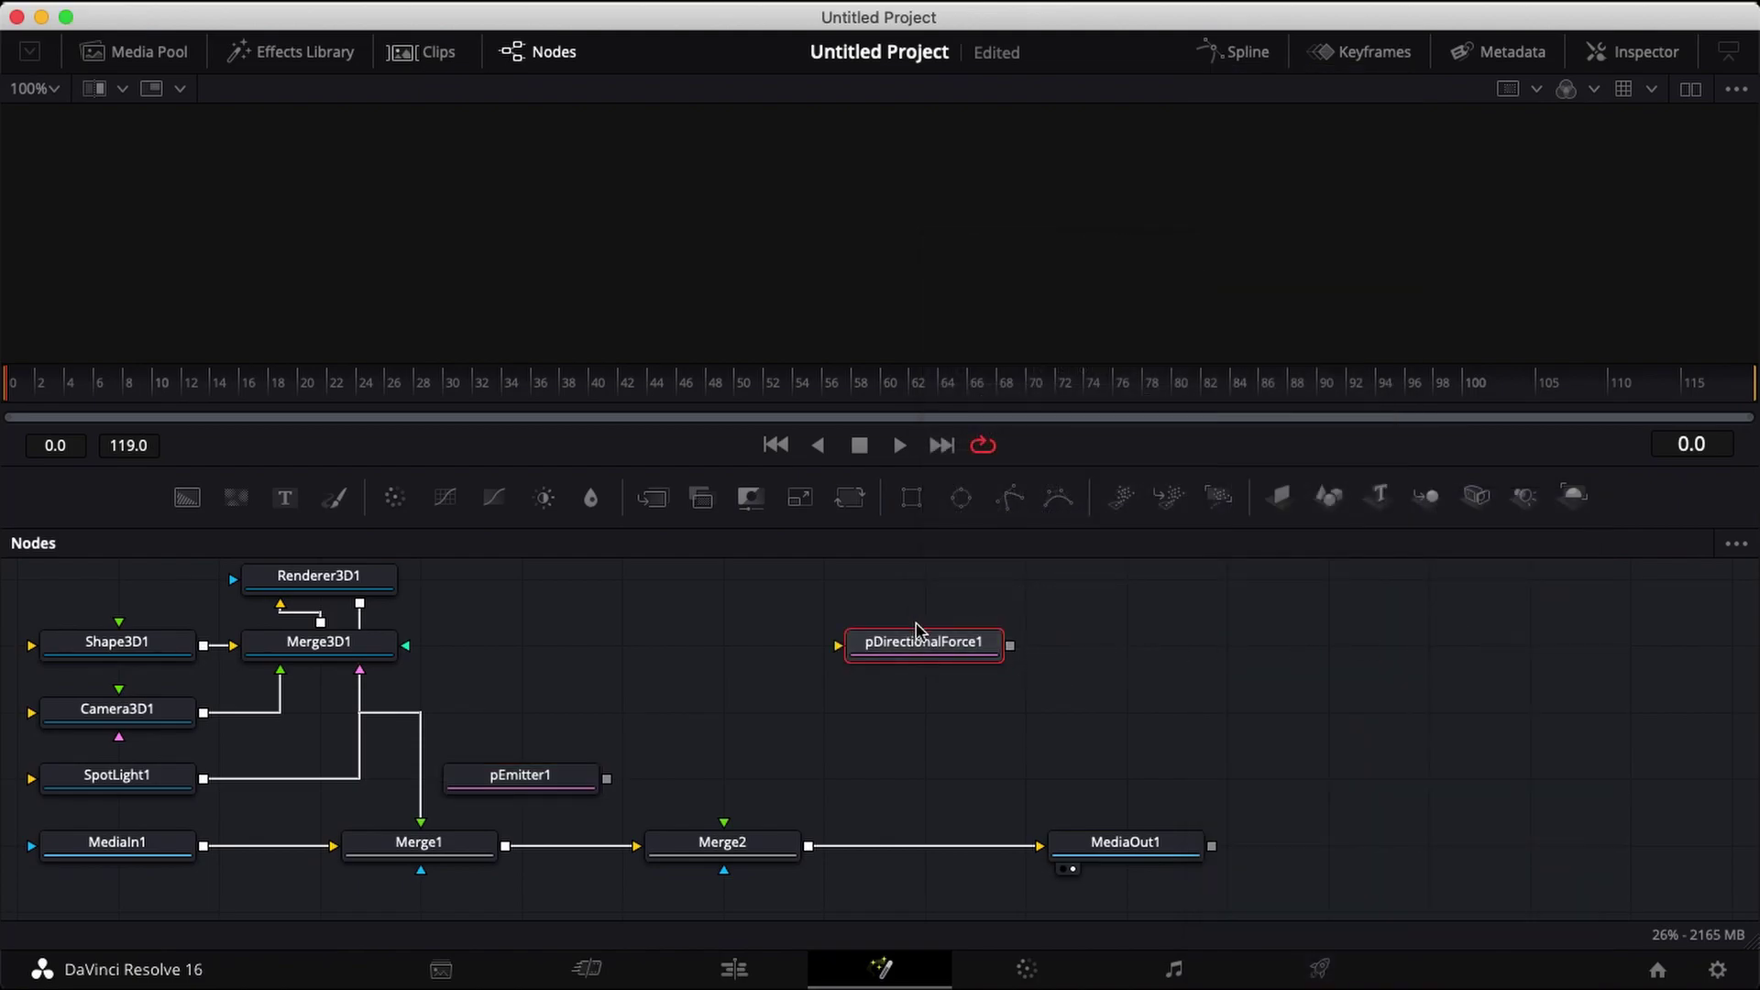
left_click_drag(919, 649, 729, 779)
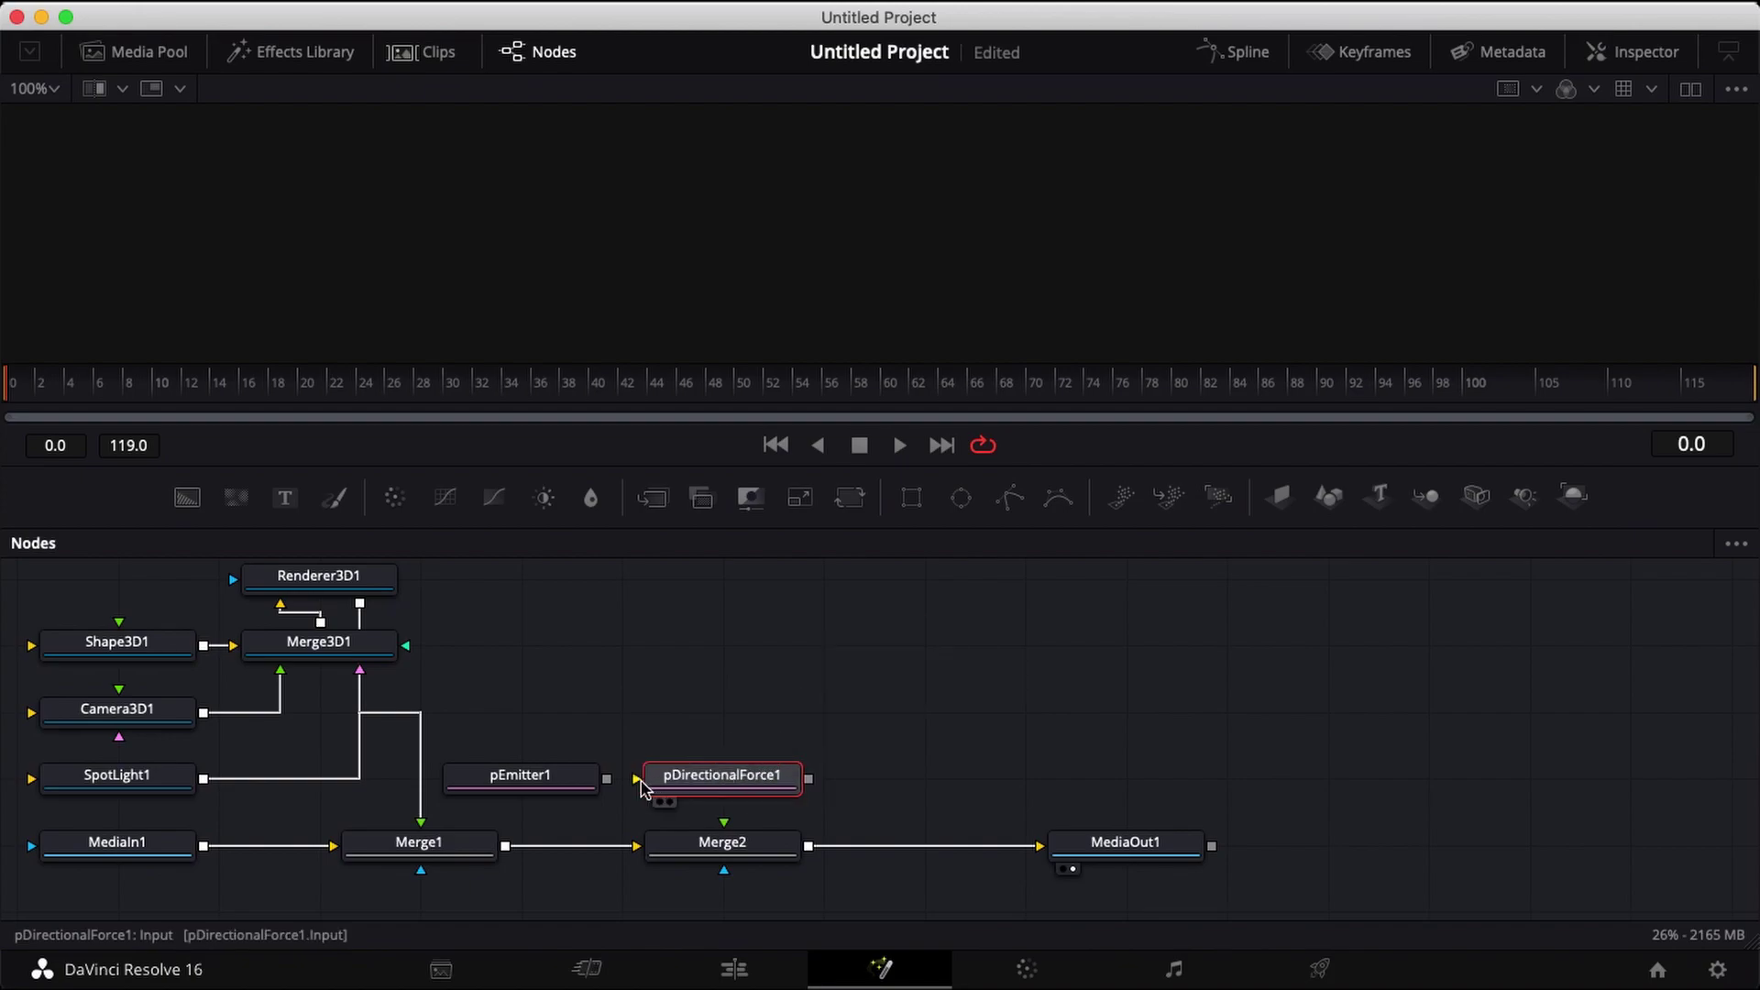
left_click_drag(607, 779, 505, 708)
left_click(708, 778)
Add a pTurbulence node from the particle tools and feed pDirectionalForce1 into it
right_click(703, 726)
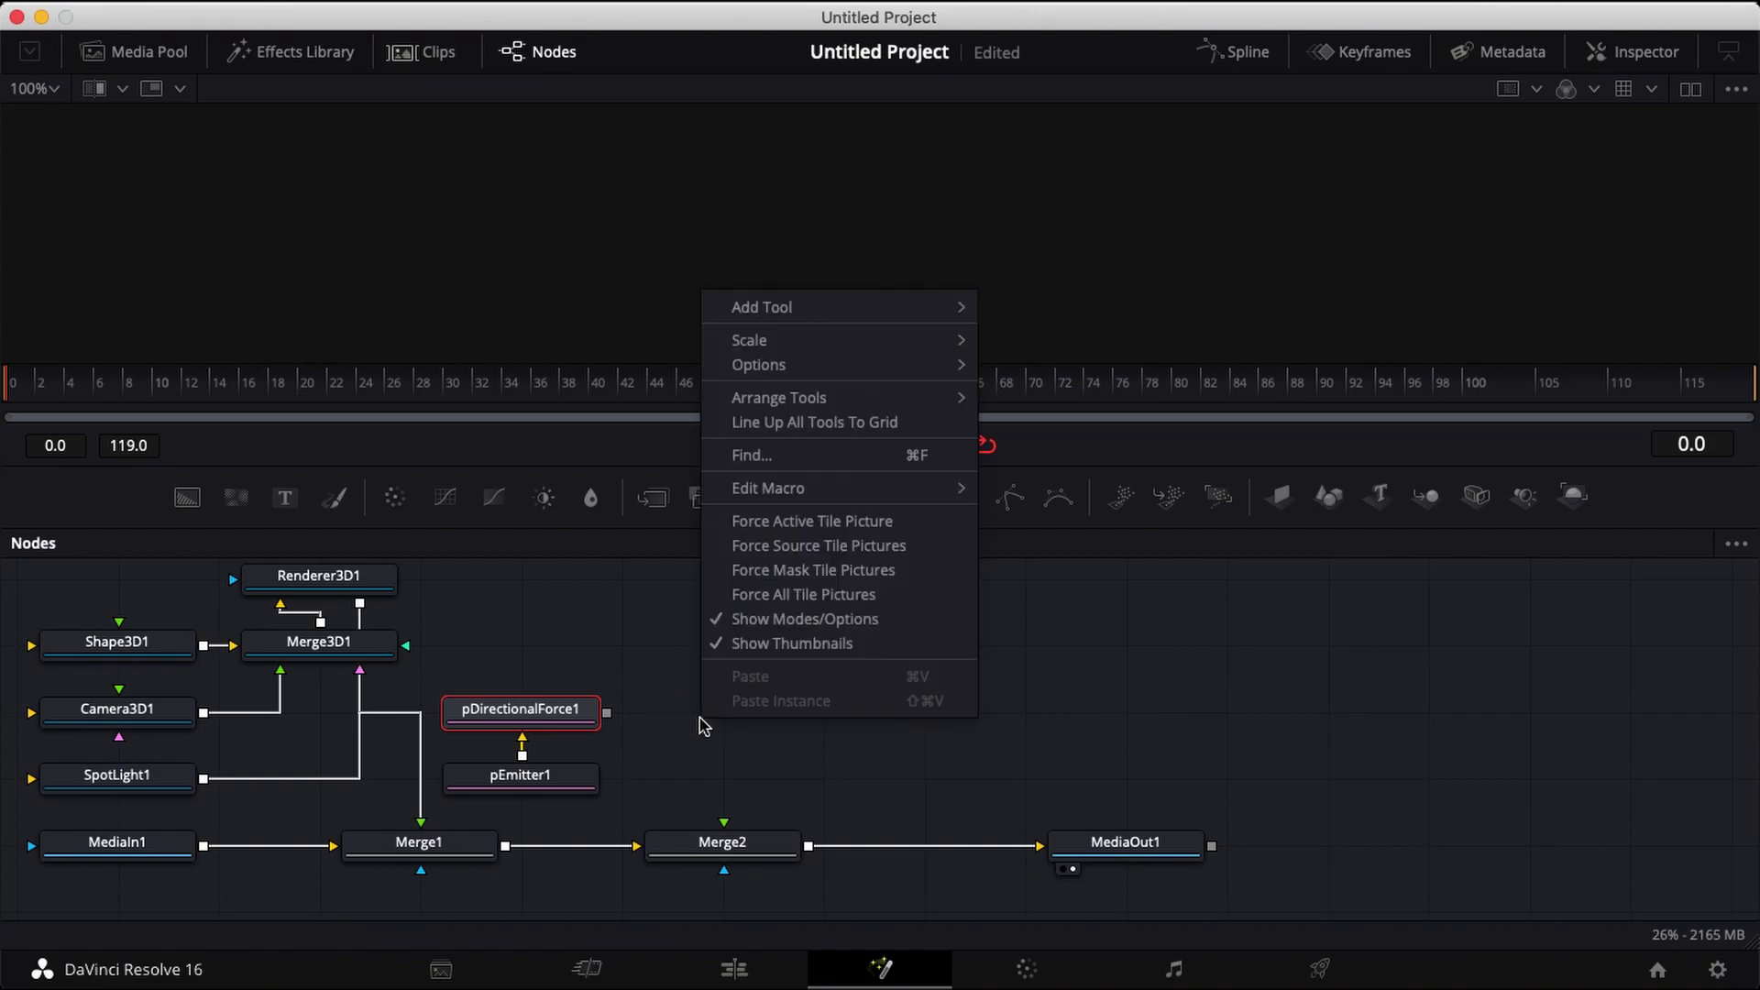
left_click(804, 311)
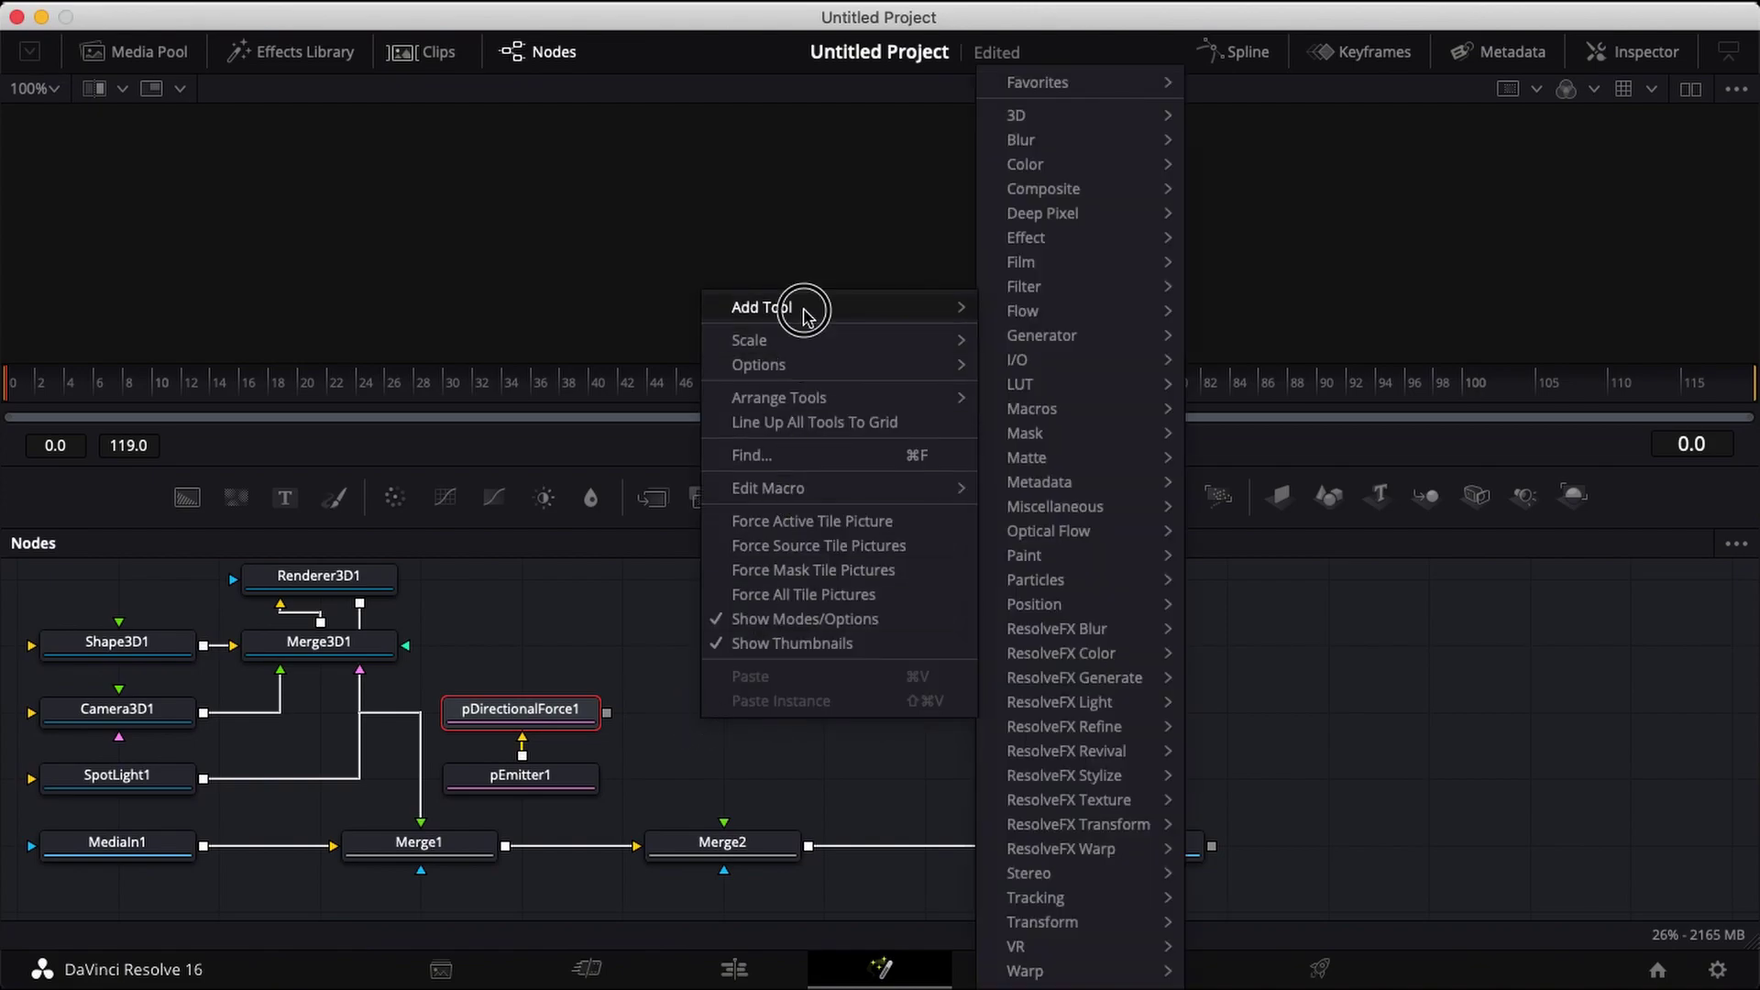
left_click(1088, 585)
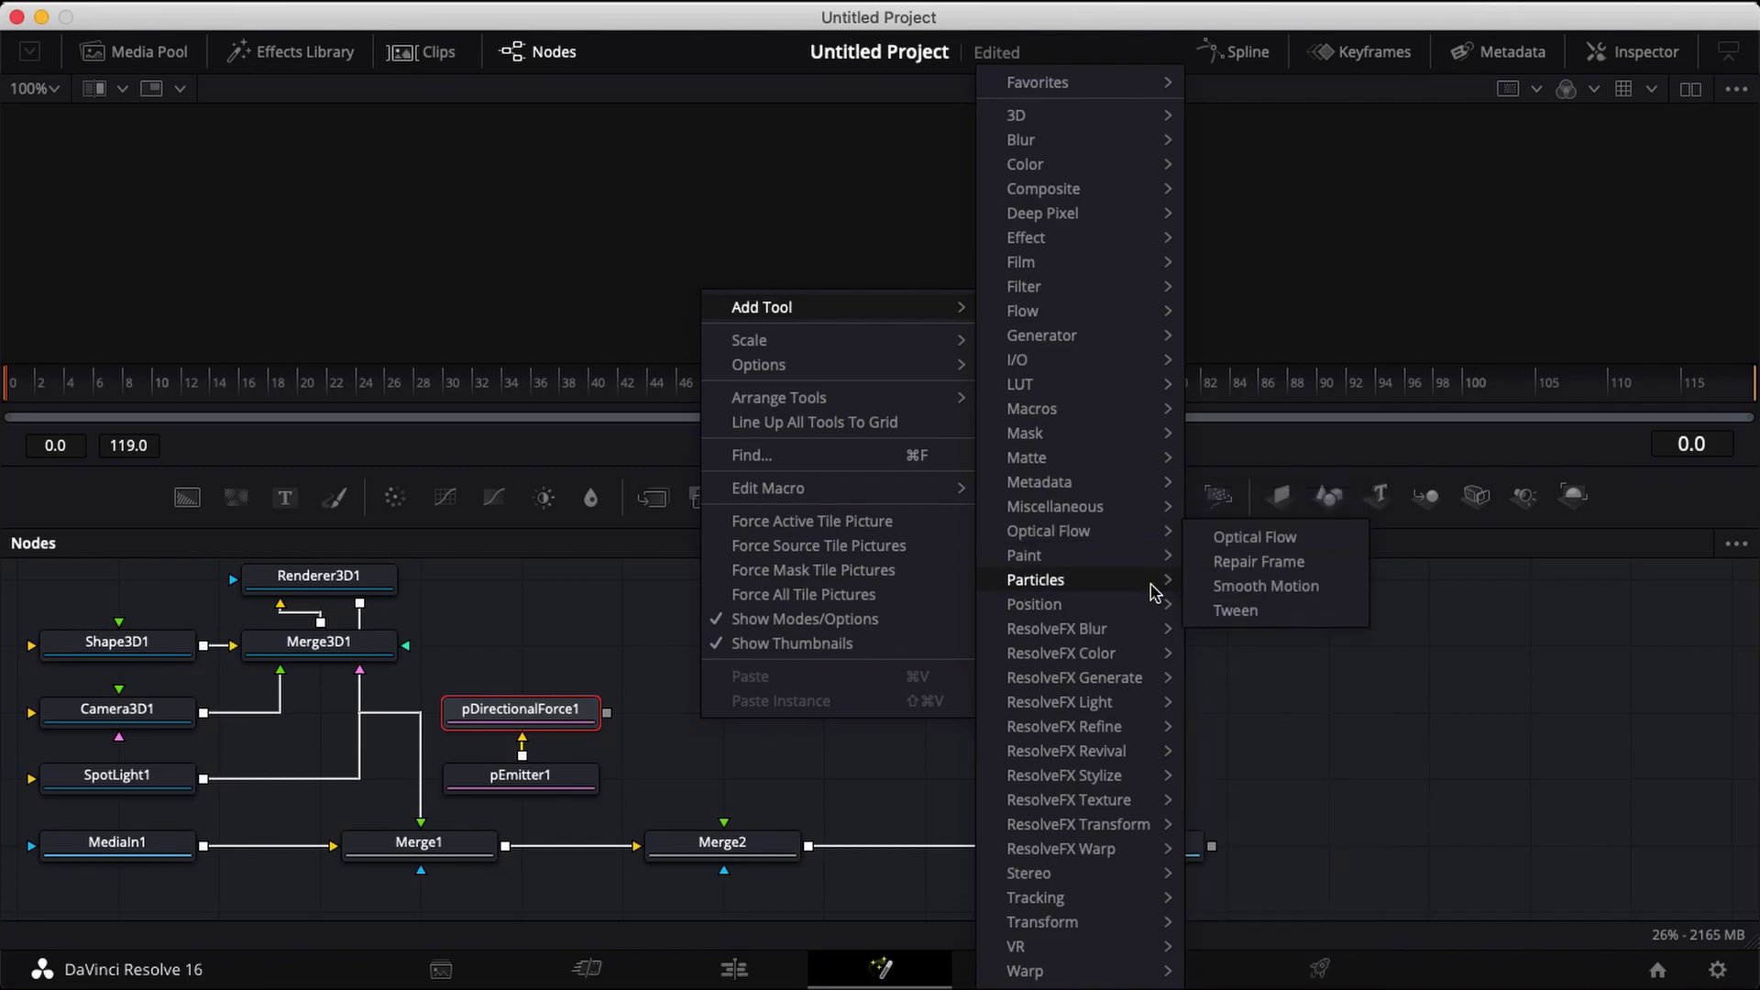
mouse_move(1152, 585)
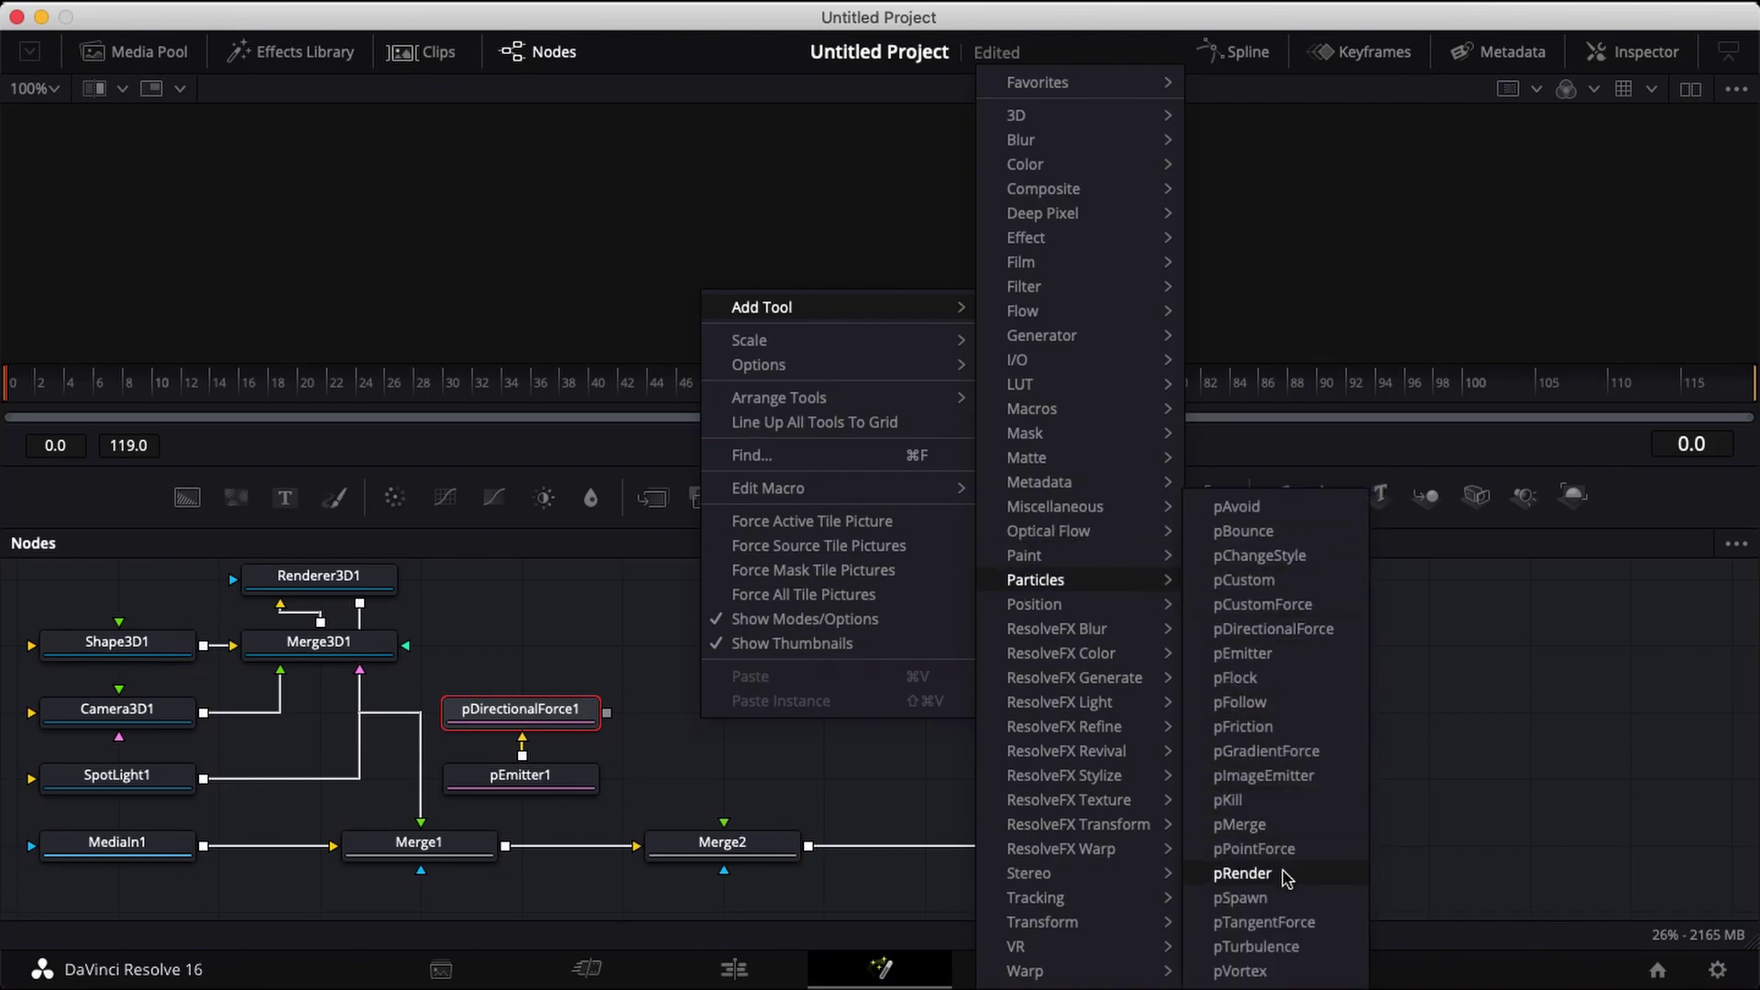
left_click(1256, 947)
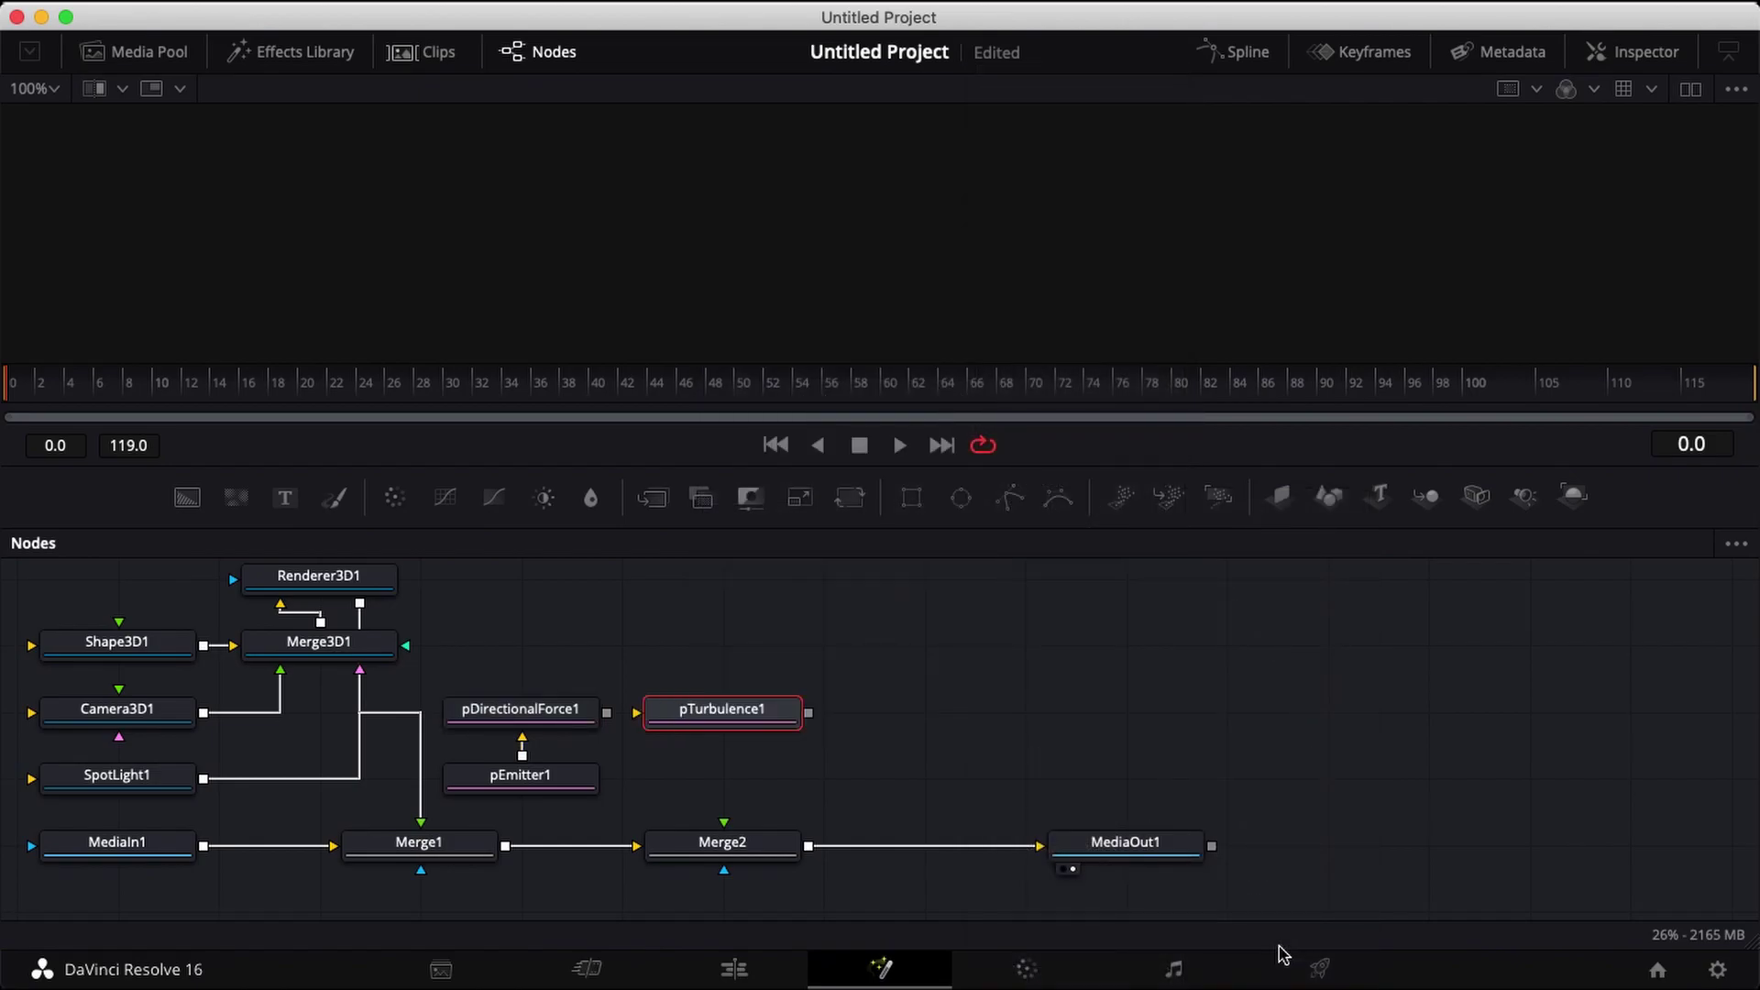
left_click_drag(607, 713, 518, 646)
scroll(709, 704, "up", 2)
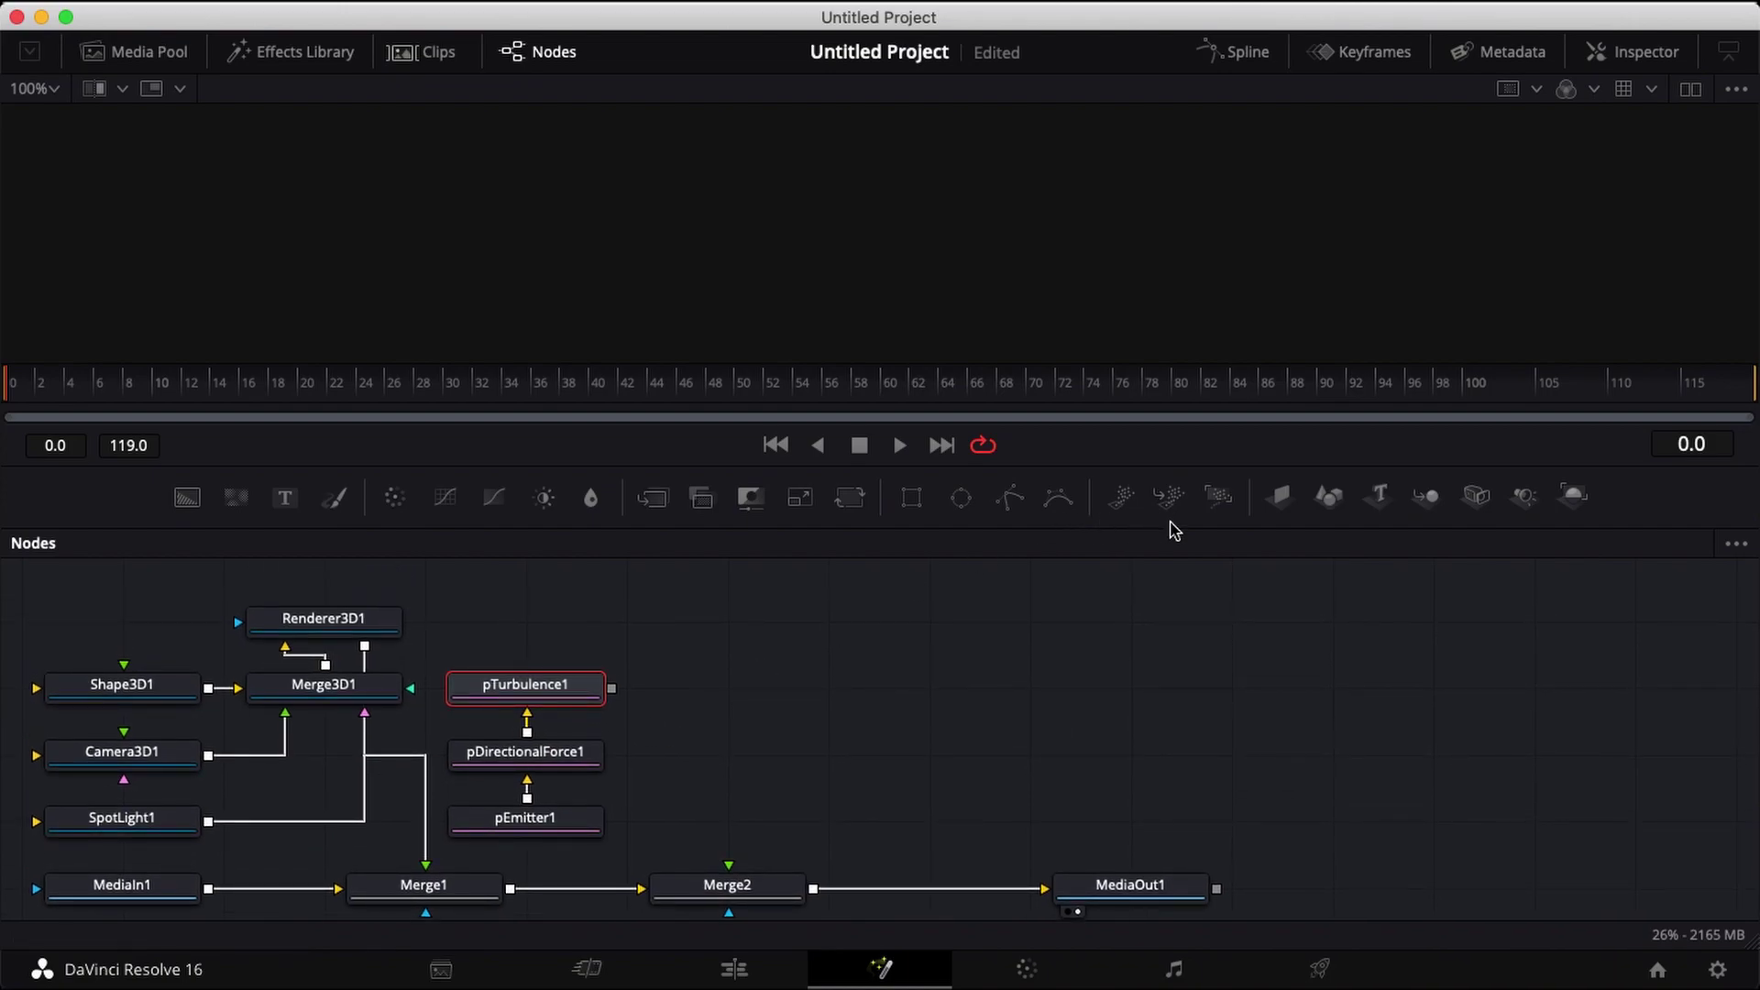
Add pRender1 after pTurbulence1 and connect its output into a new Renderer3D2 node
left_click(1218, 496)
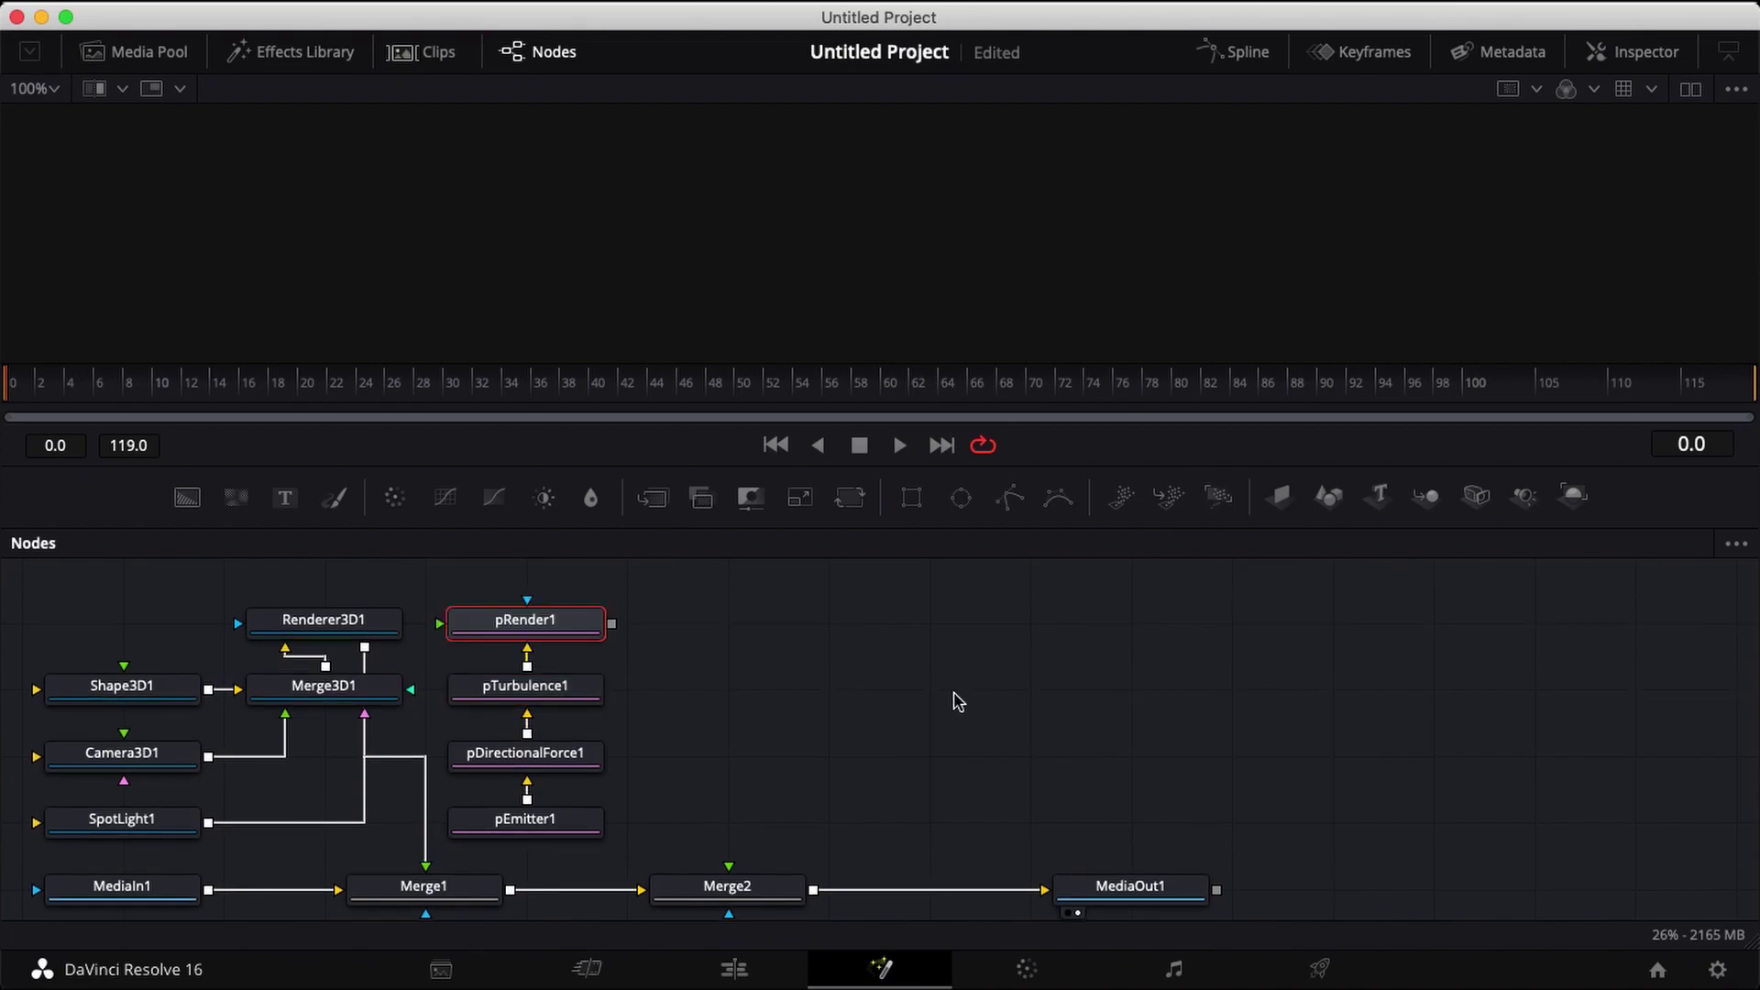
scroll(852, 737, "up", 3)
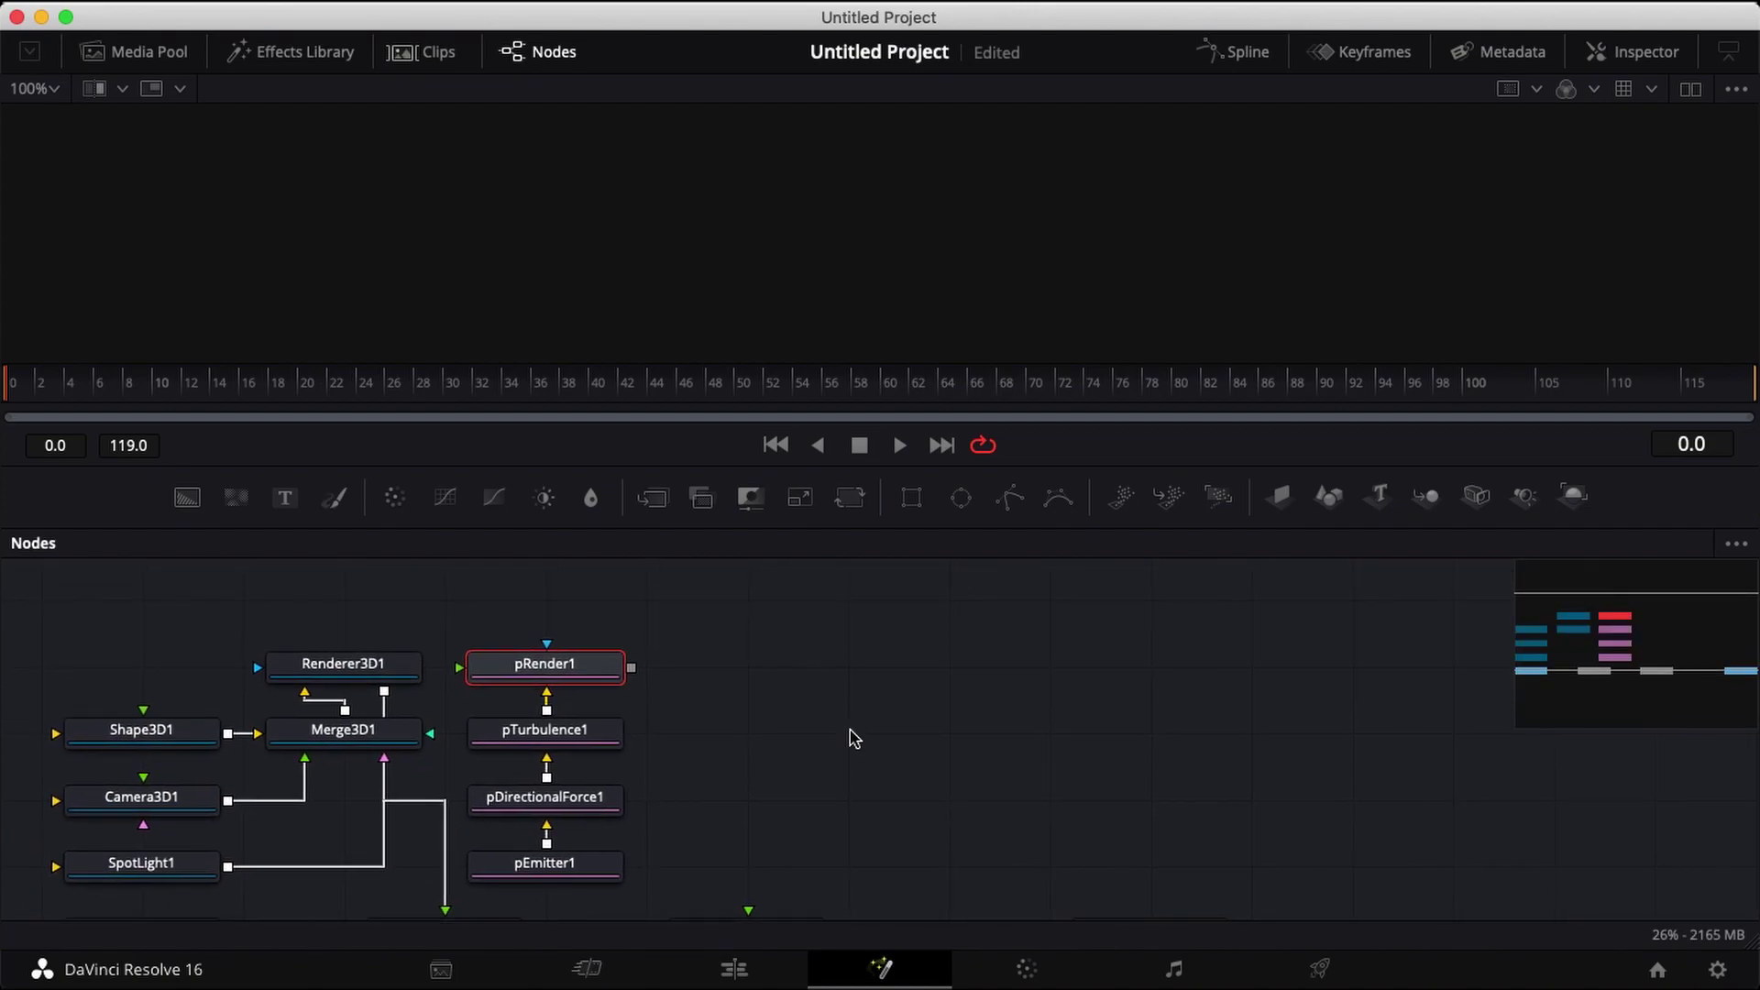
scroll(852, 737, "down", 2)
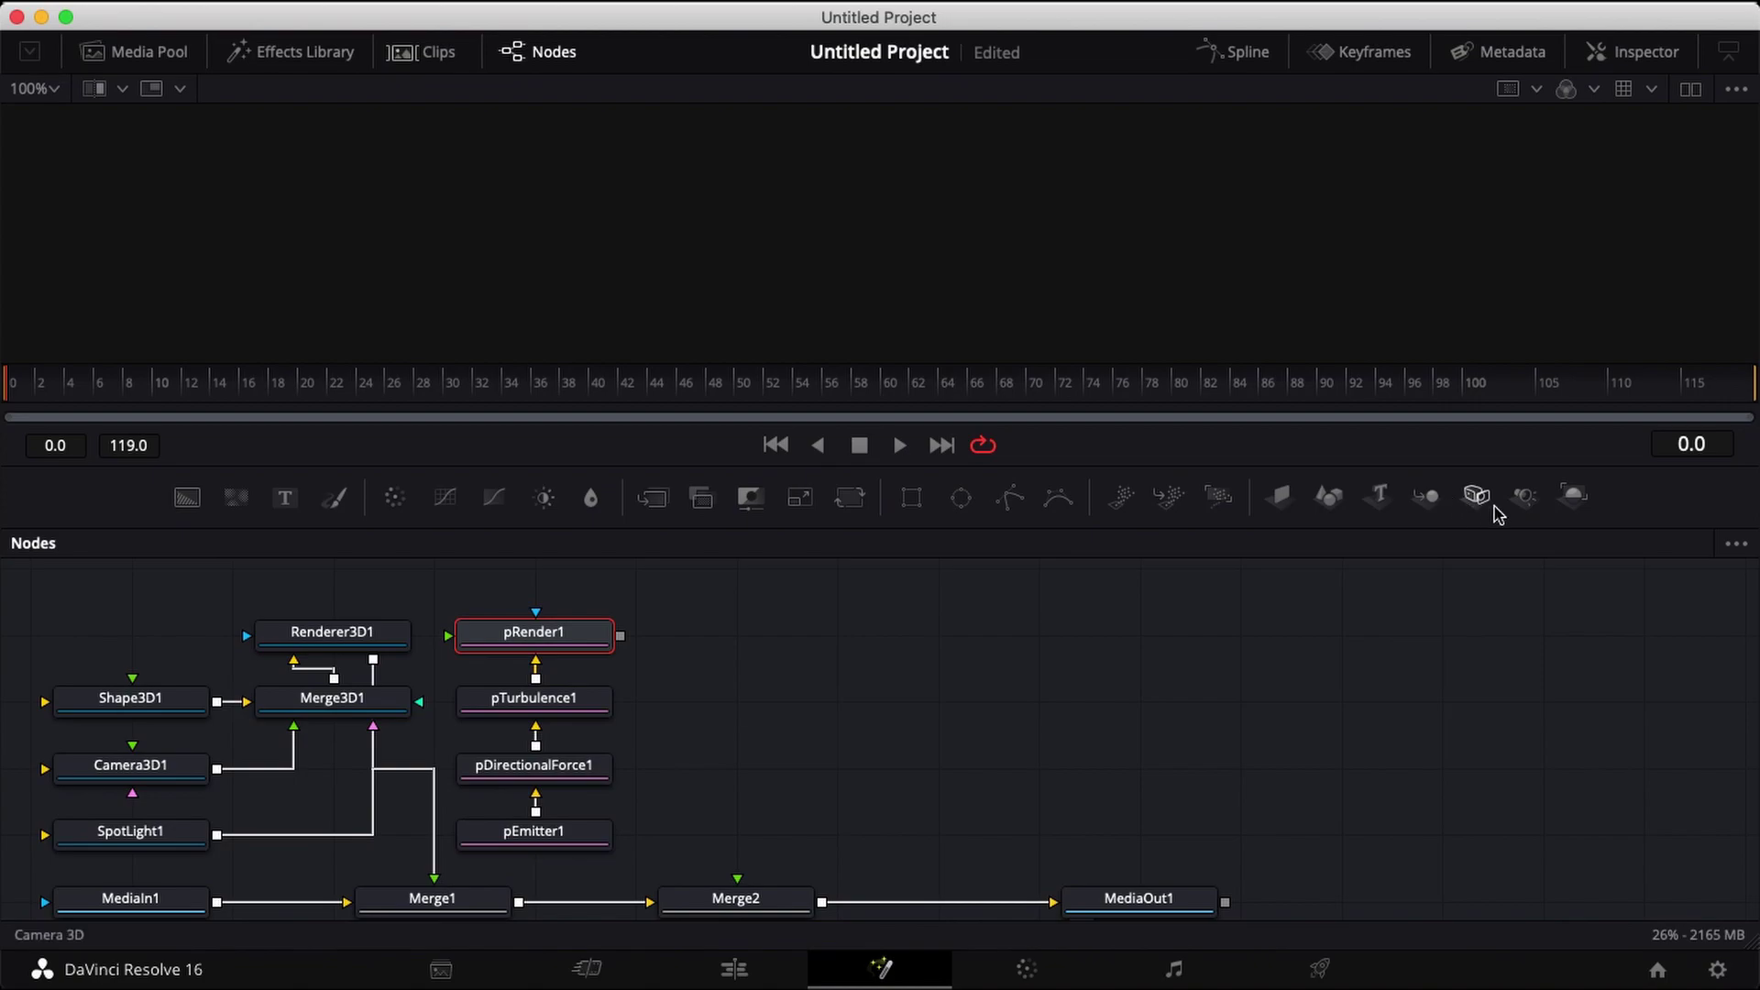
left_click_drag(1579, 500, 736, 641)
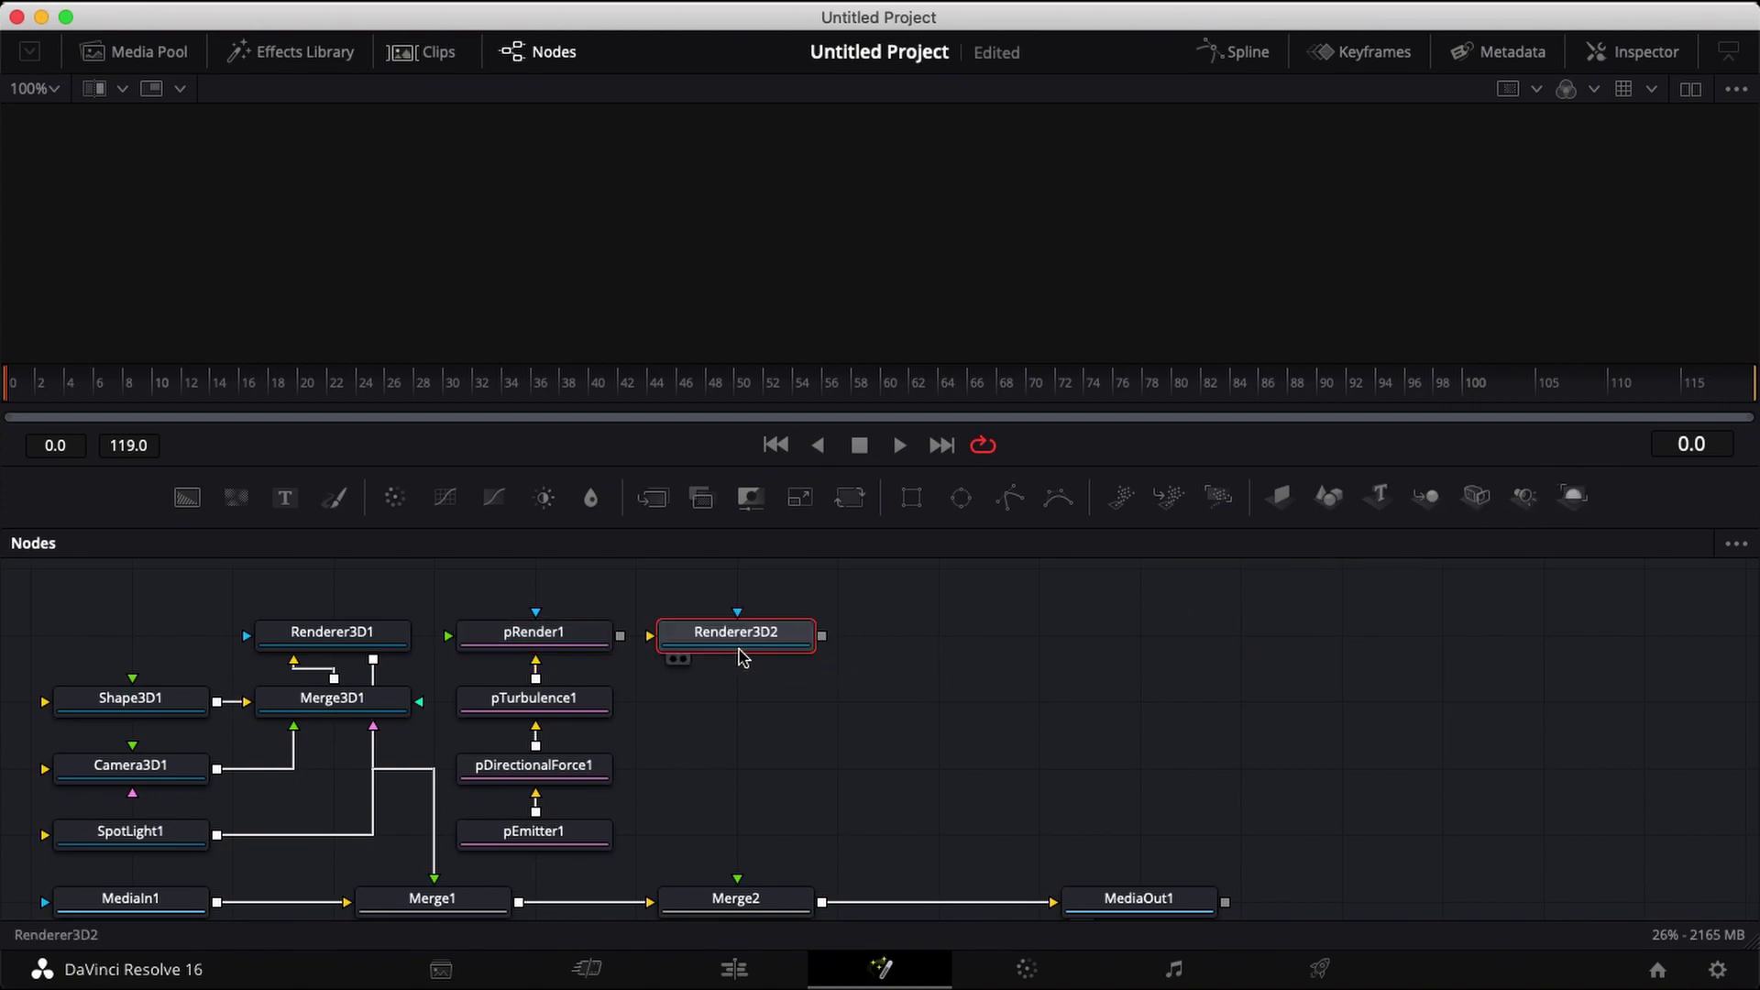
left_click_drag(621, 636, 683, 645)
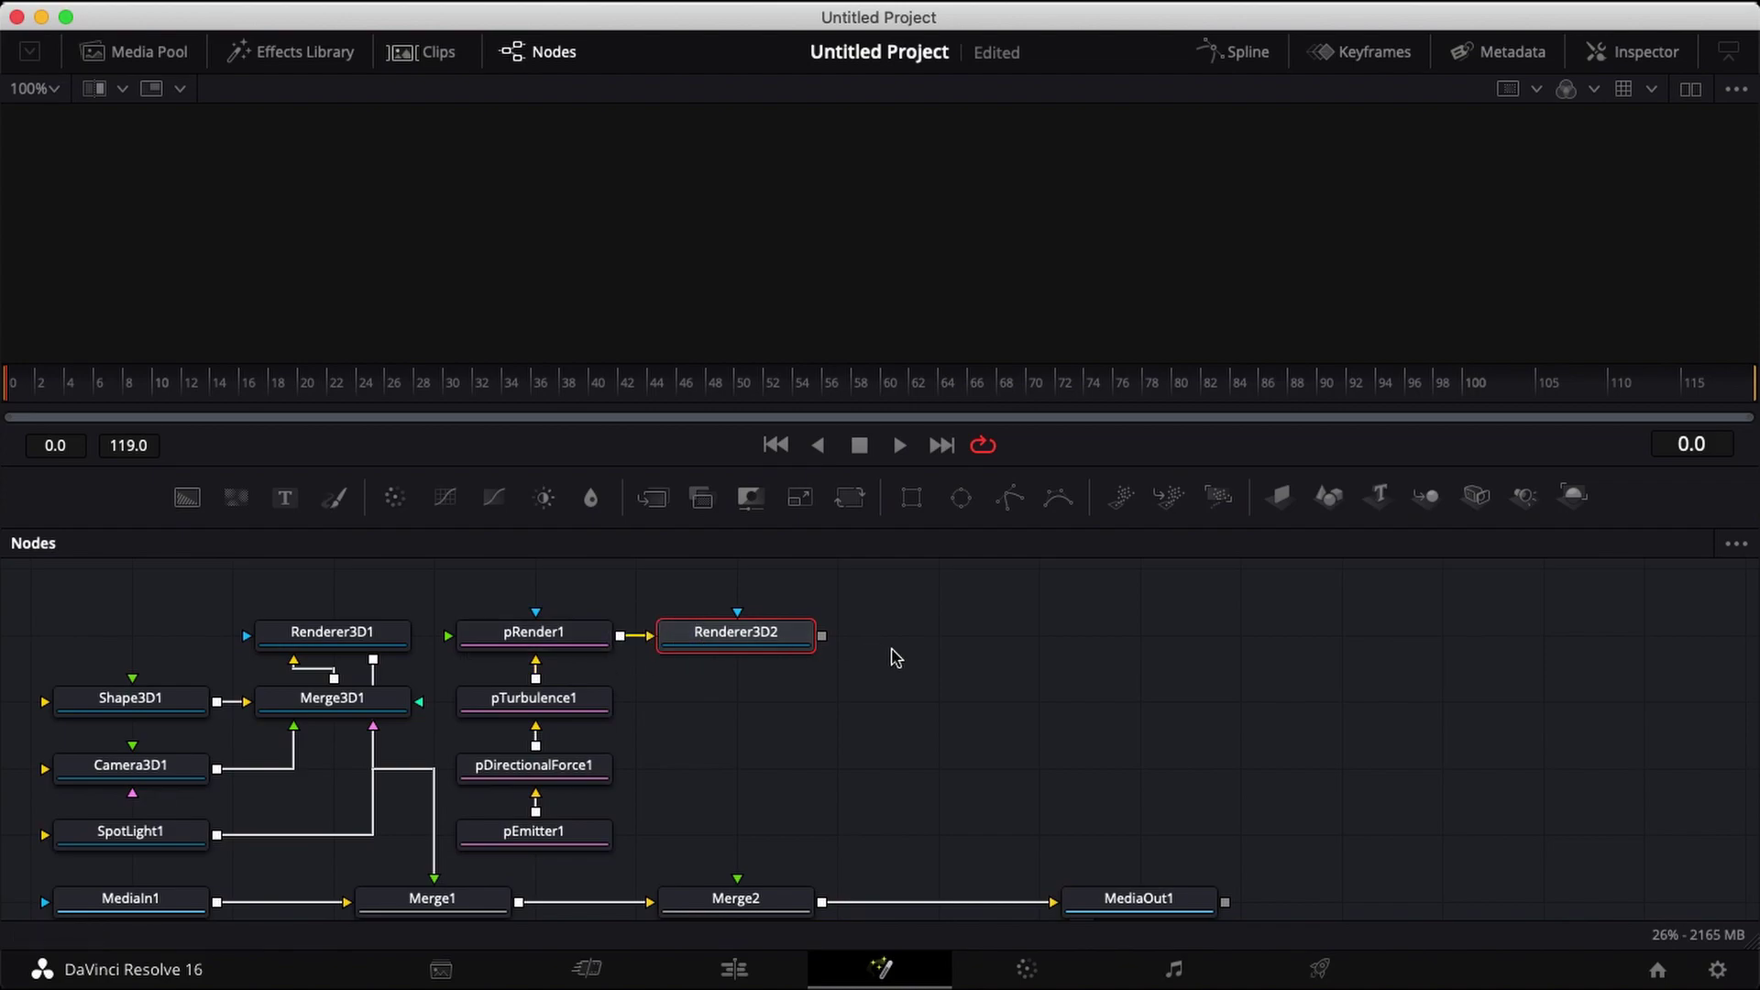
Add a Blur node after Renderer3D2 via tool search and place it below
key("shift+space")
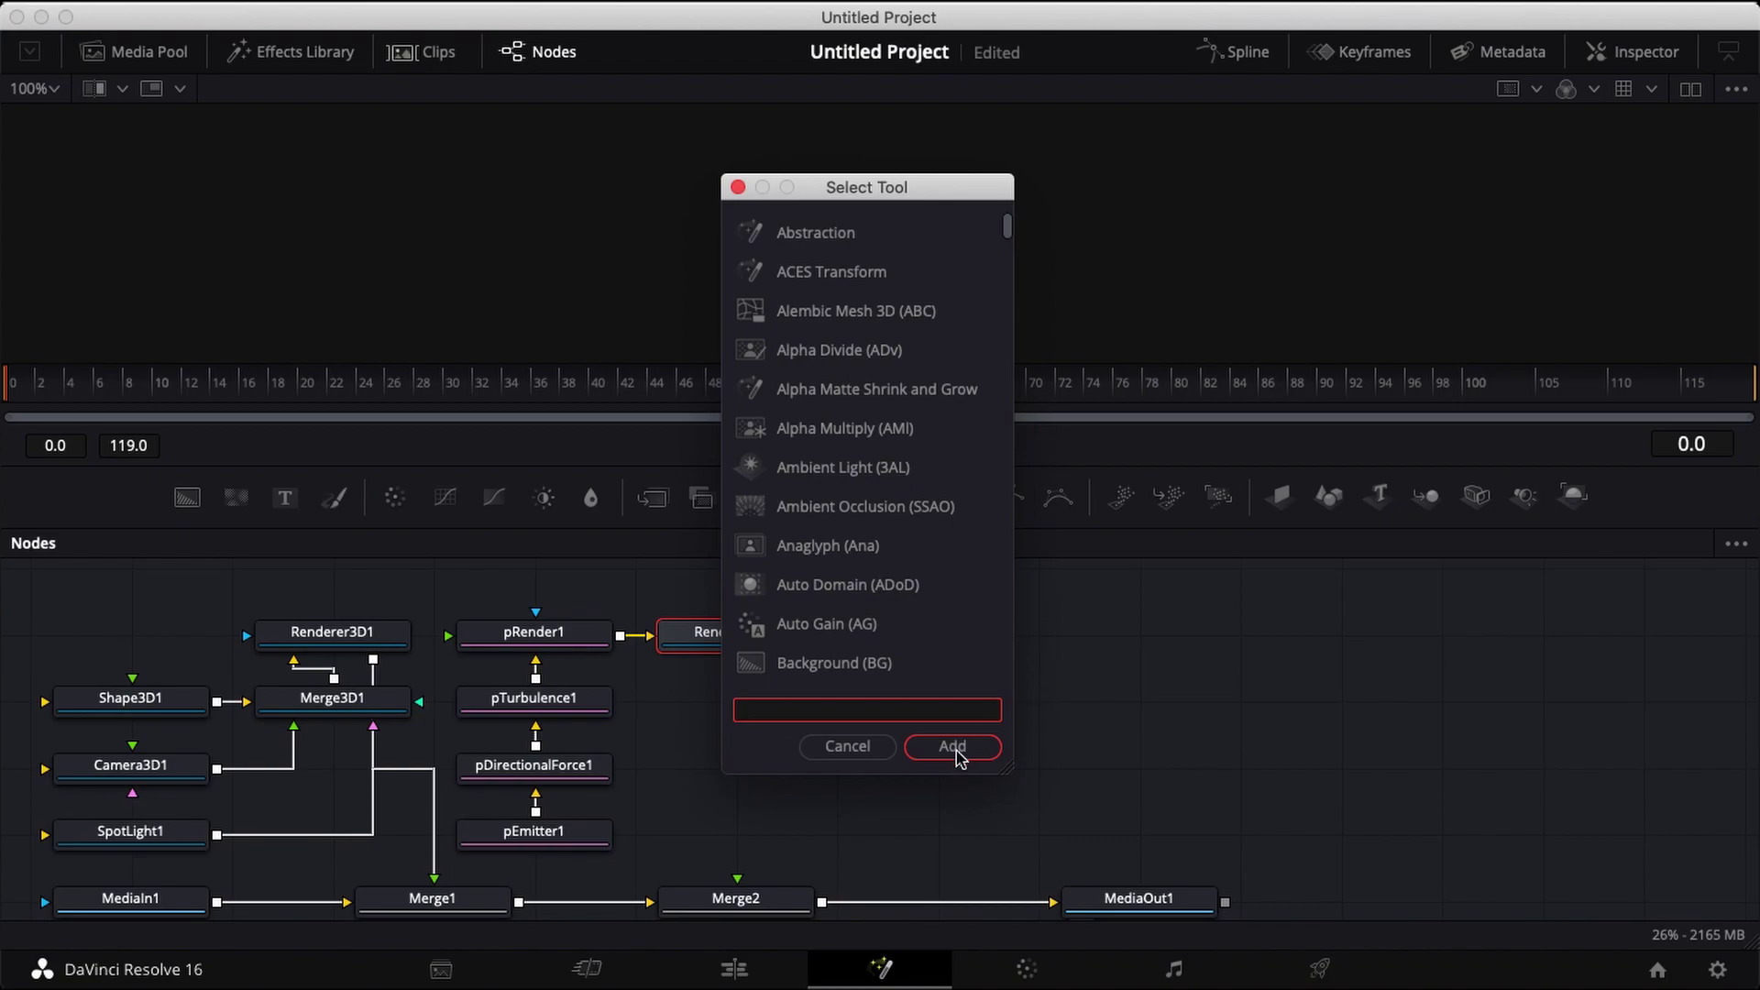
type("blu")
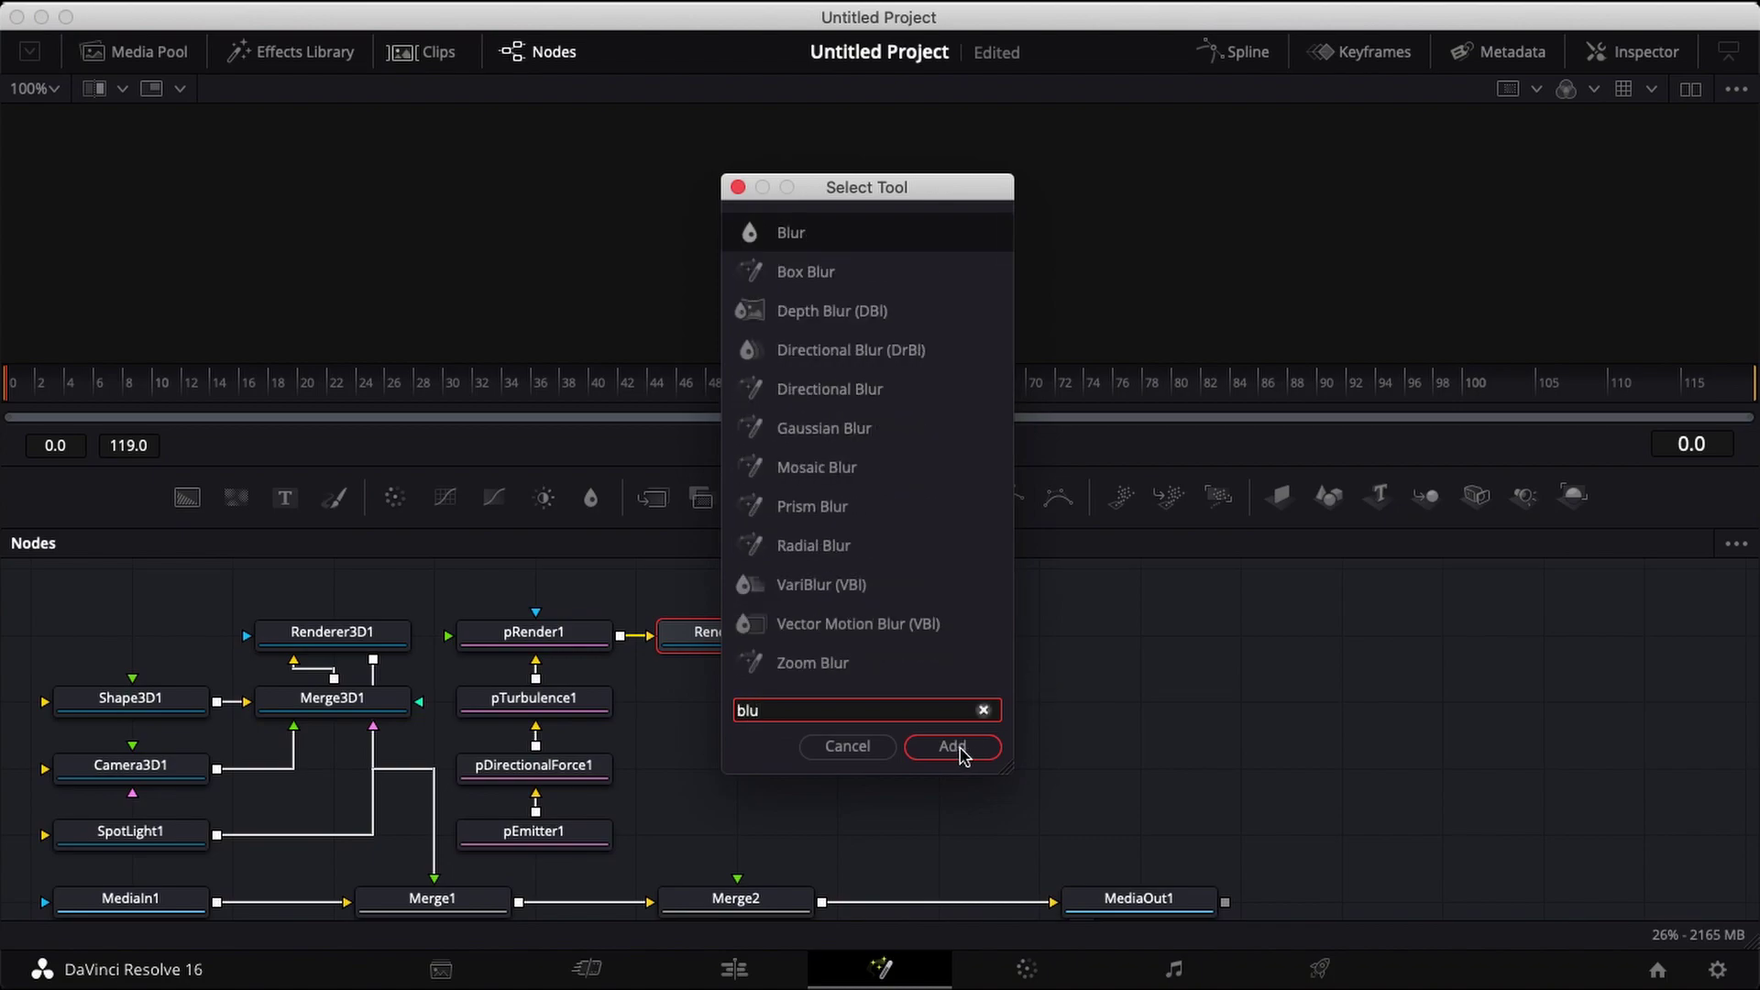
left_click(962, 753)
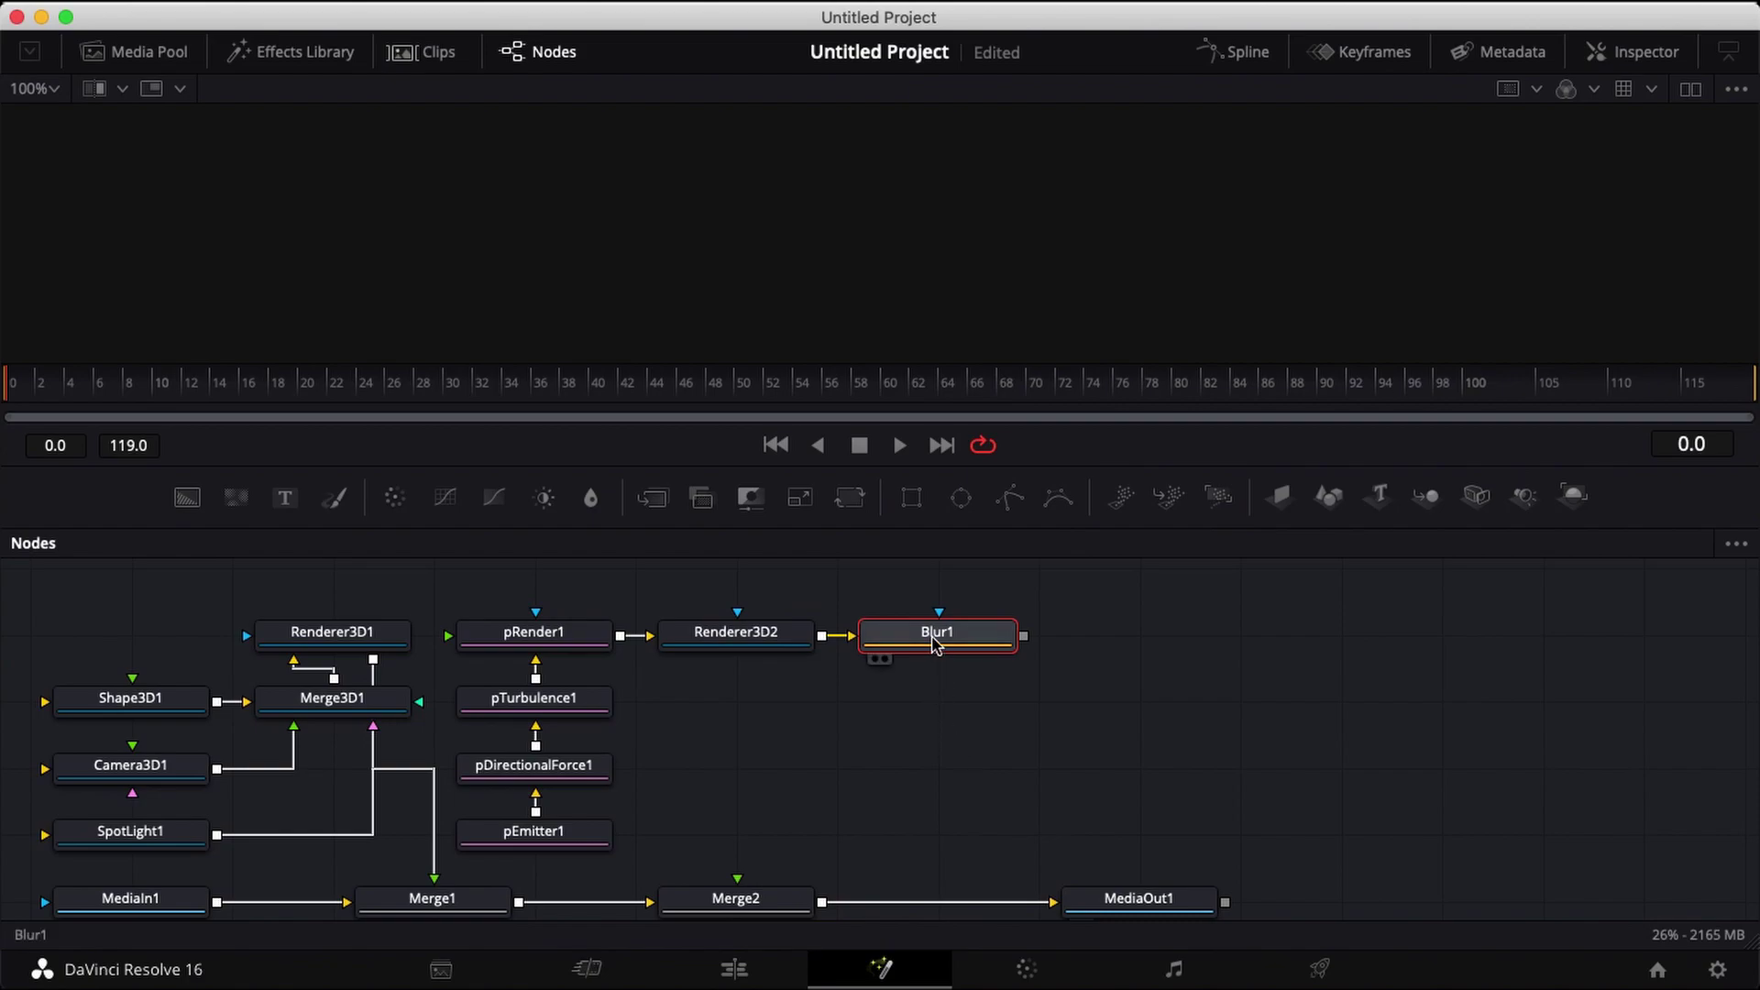
left_click_drag(933, 642, 718, 739)
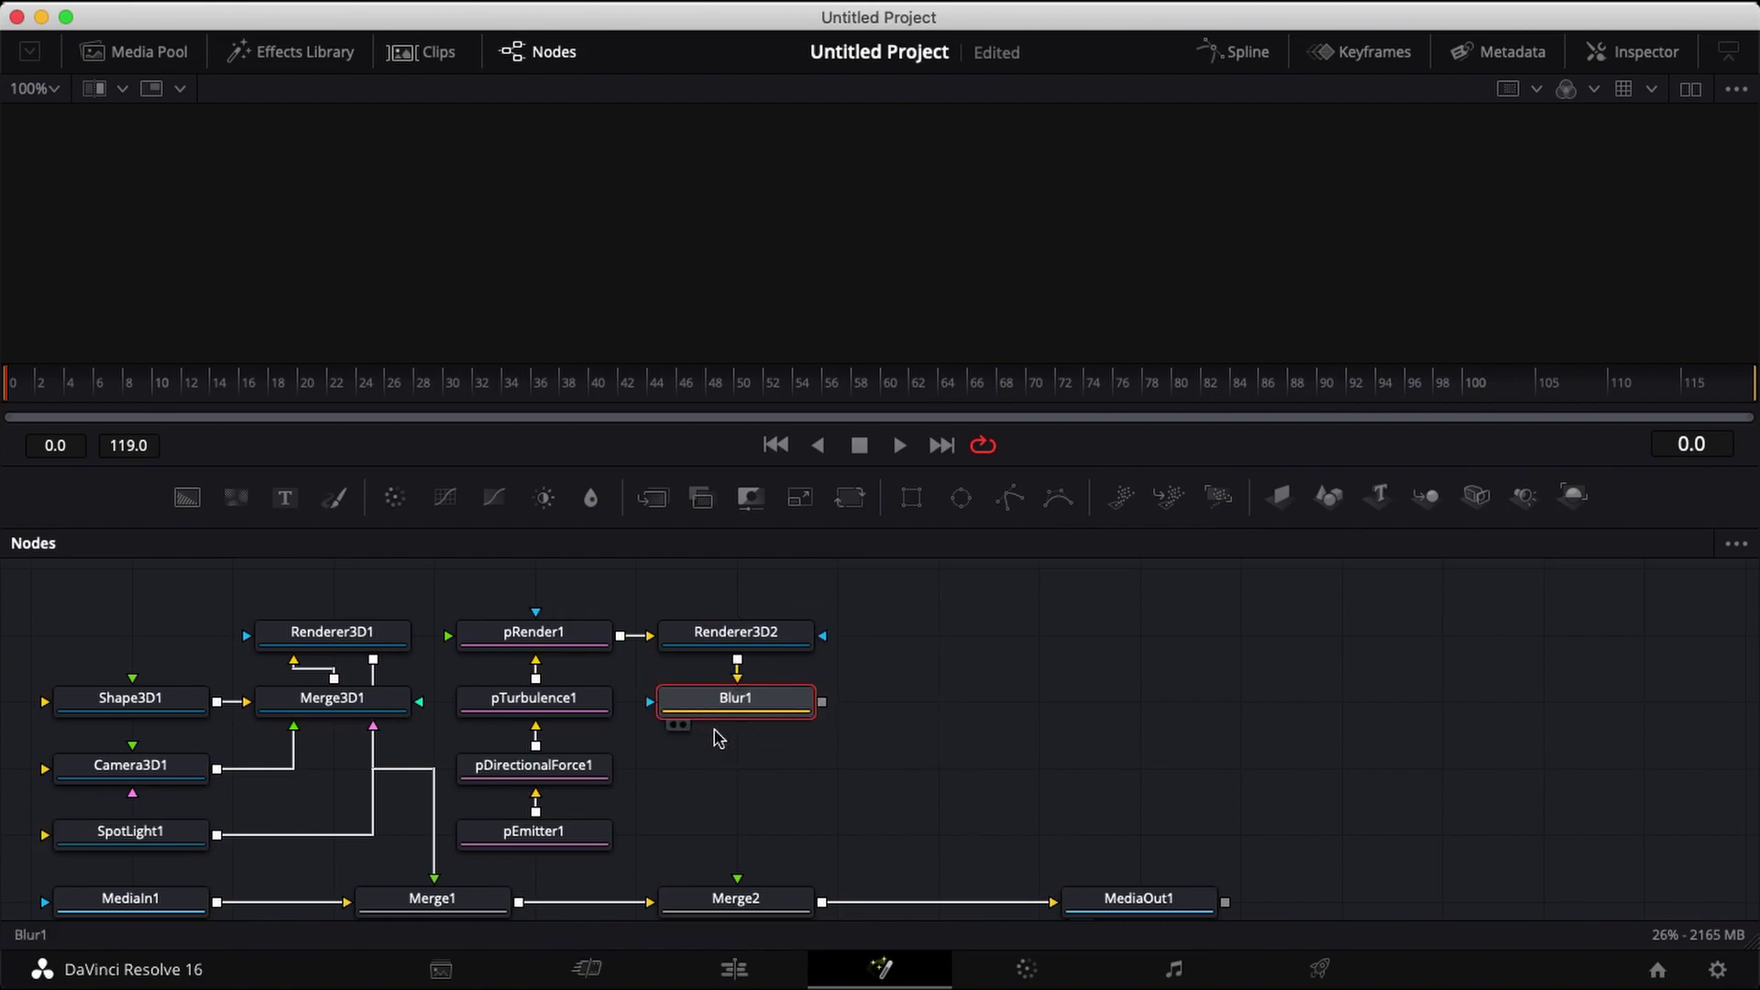
Add Sharpen1 after Blur1, wire it into Merge2, and view MediaOut1 in a viewer
key("shift+space")
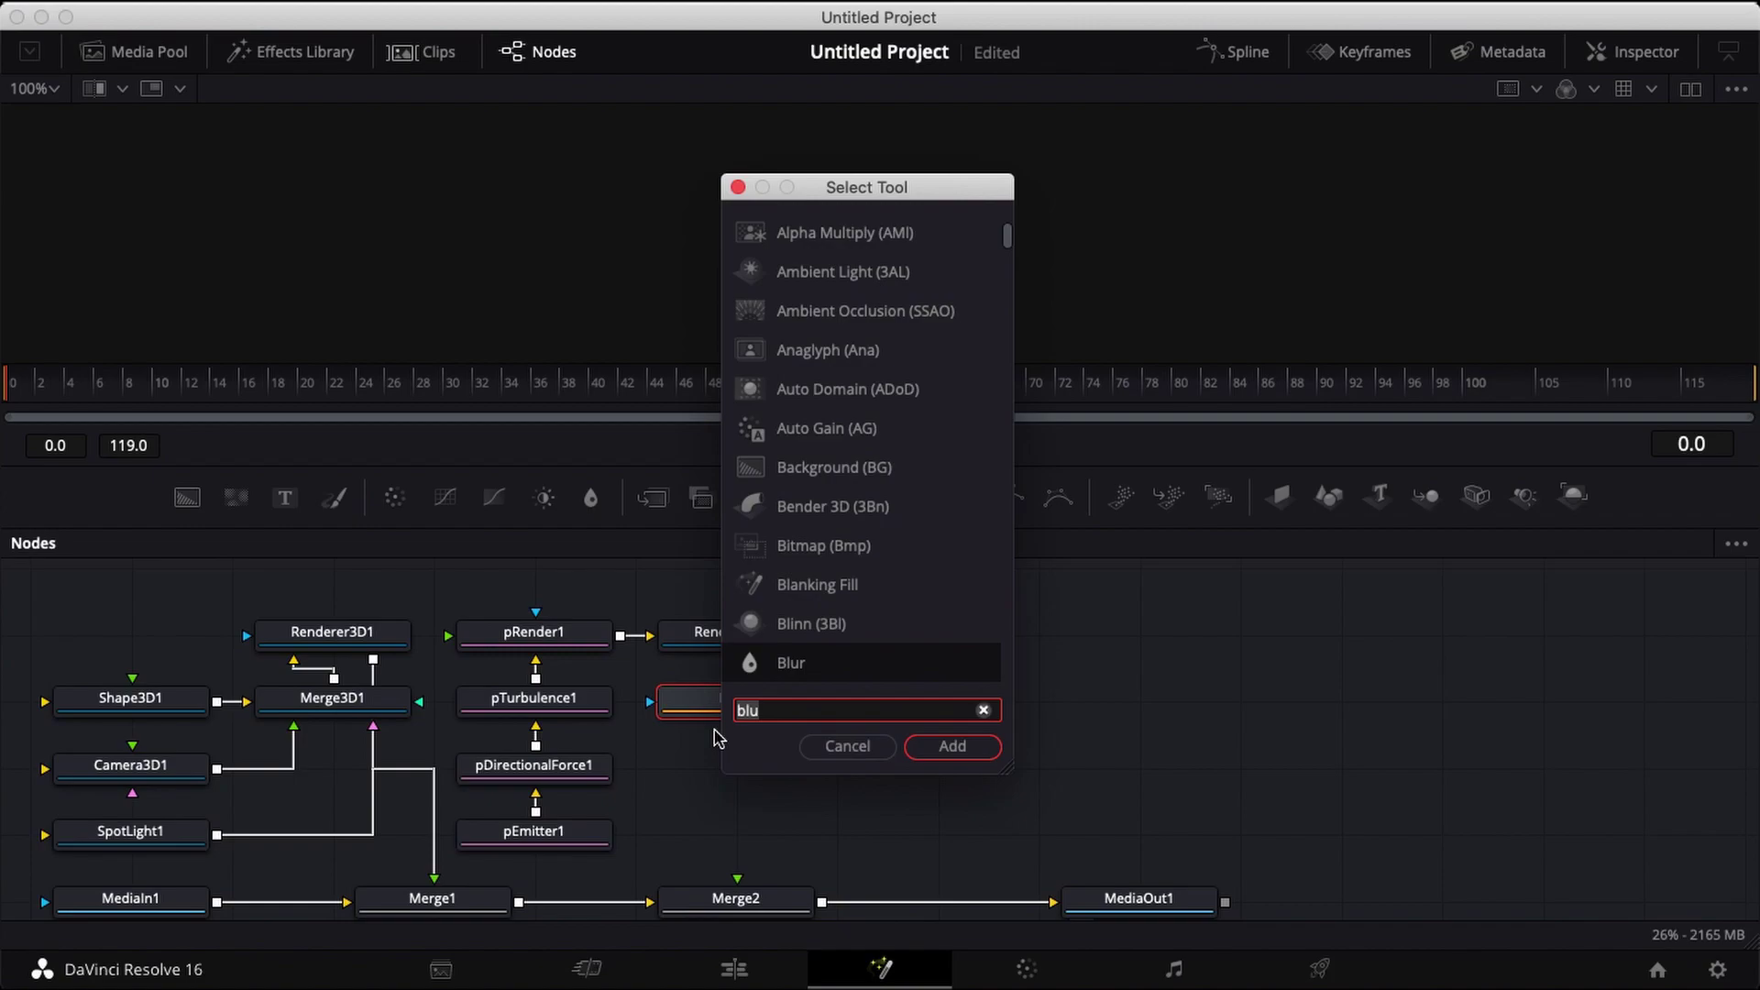
type("sha")
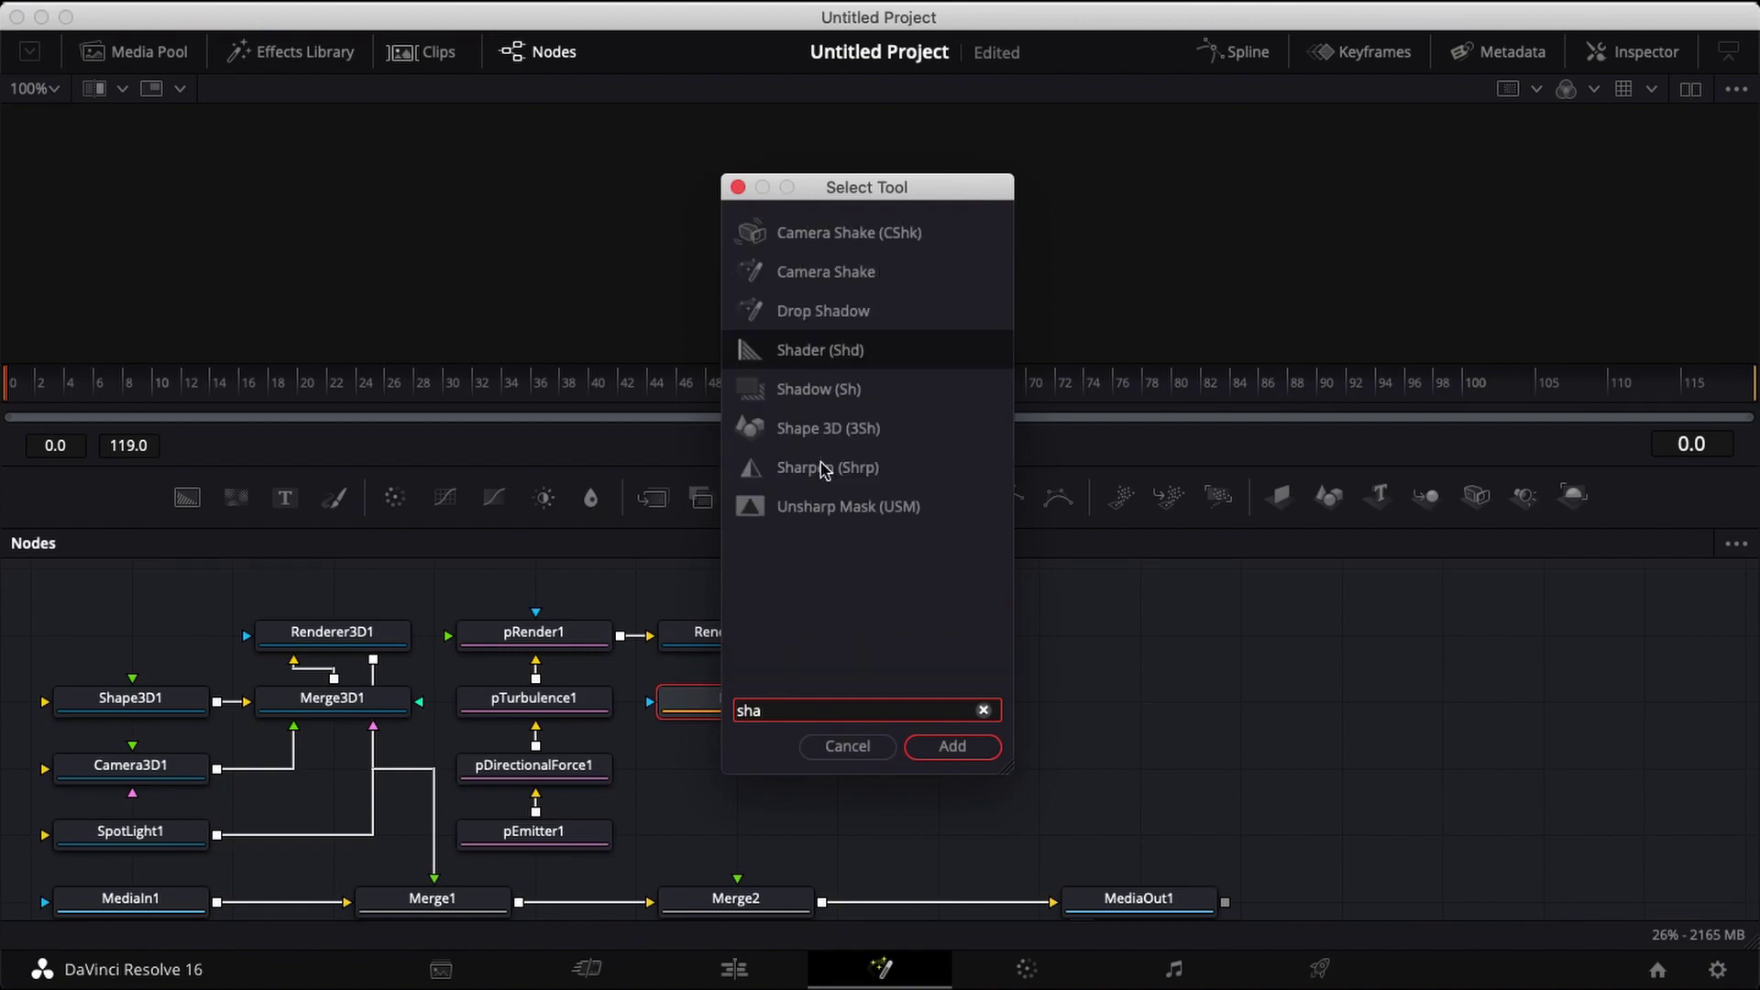
type("rpen")
left_click(950, 747)
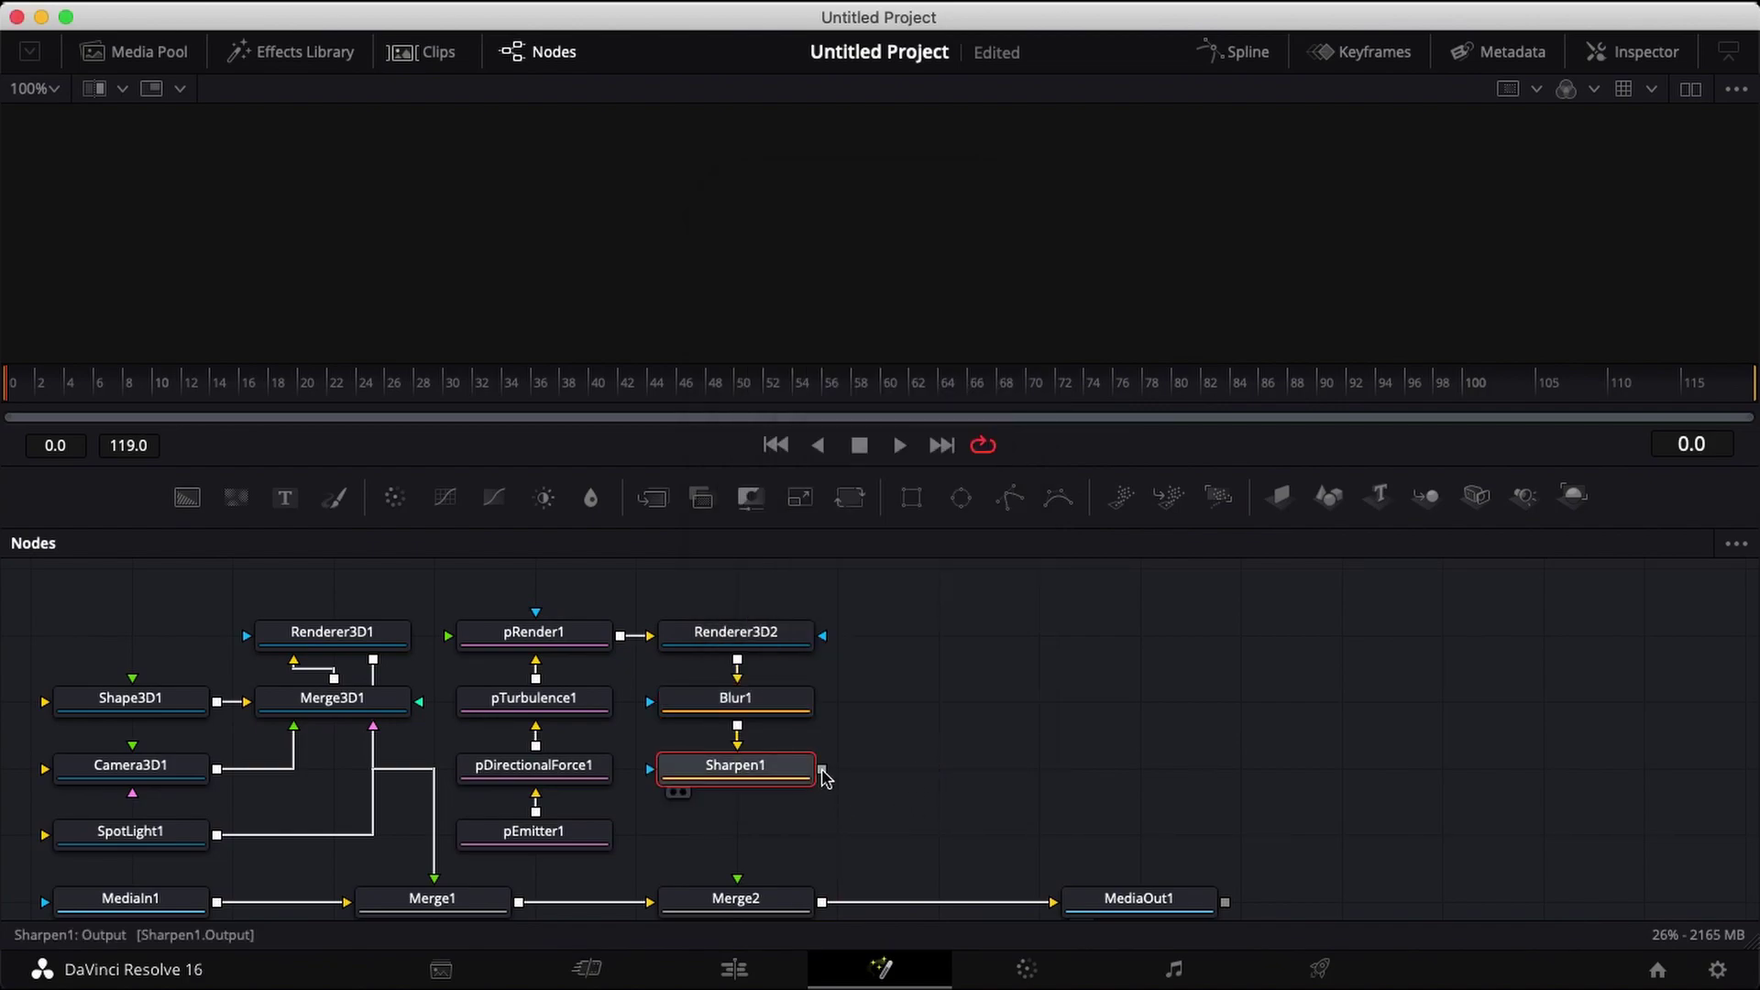
left_click_drag(822, 771, 716, 903)
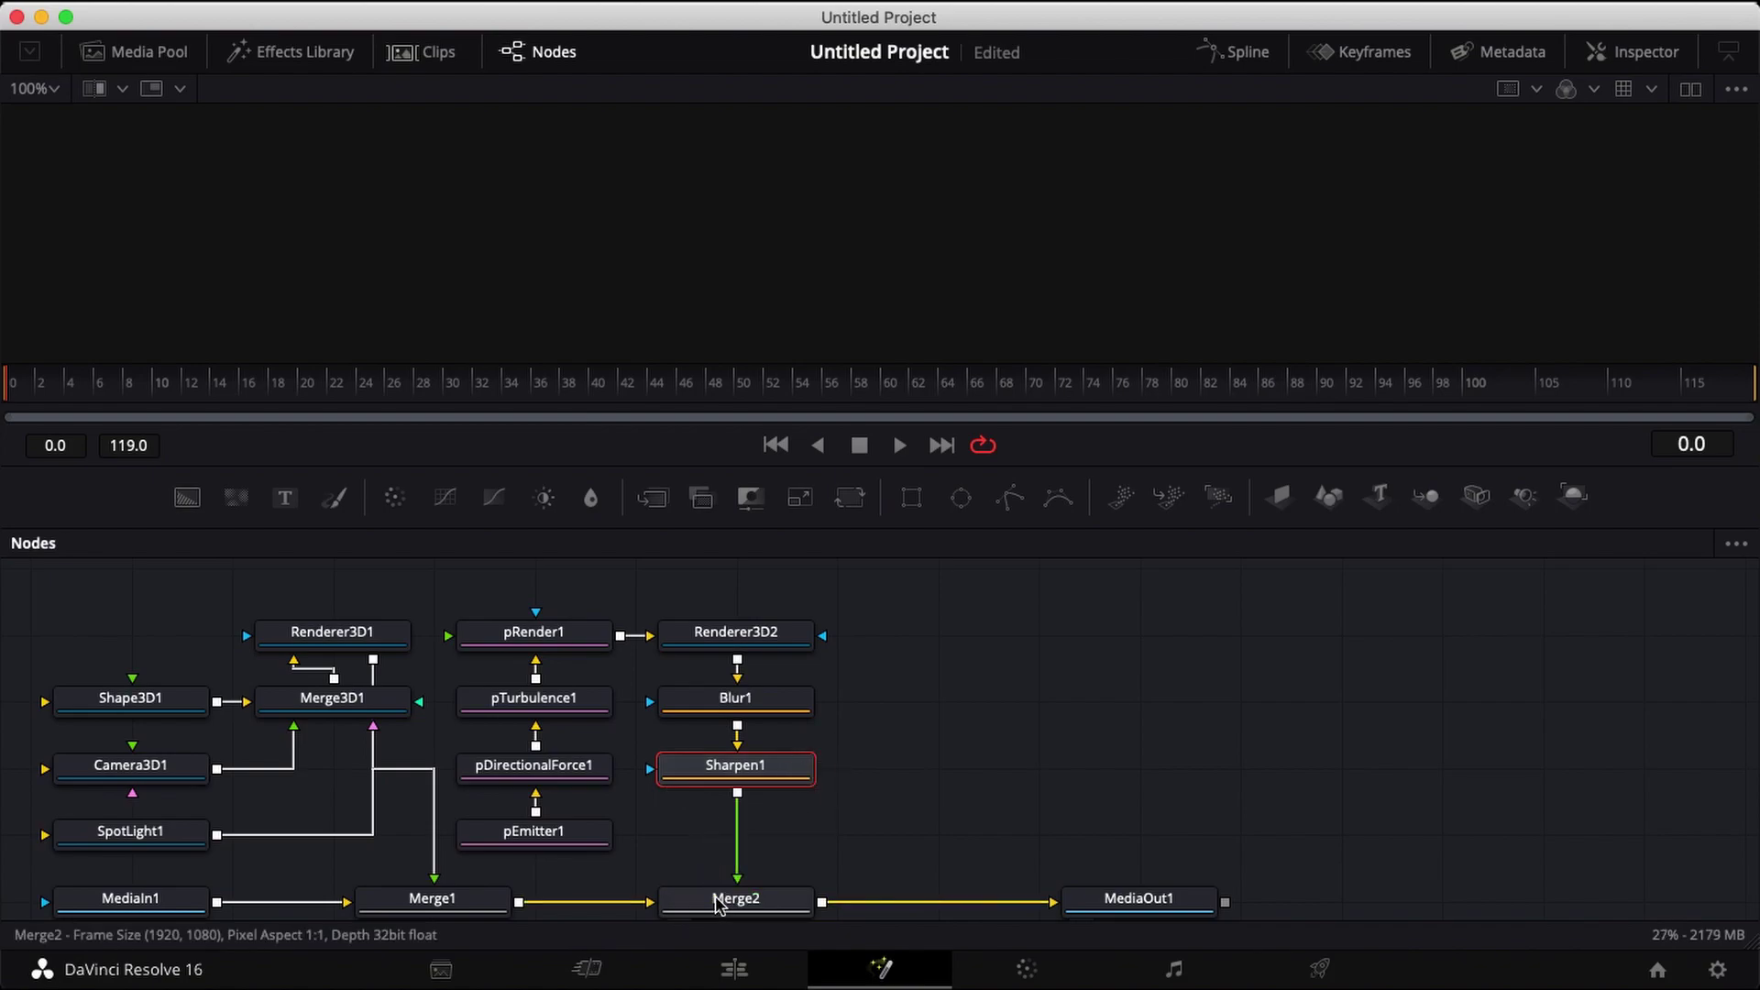
scroll(930, 759, "down", 3)
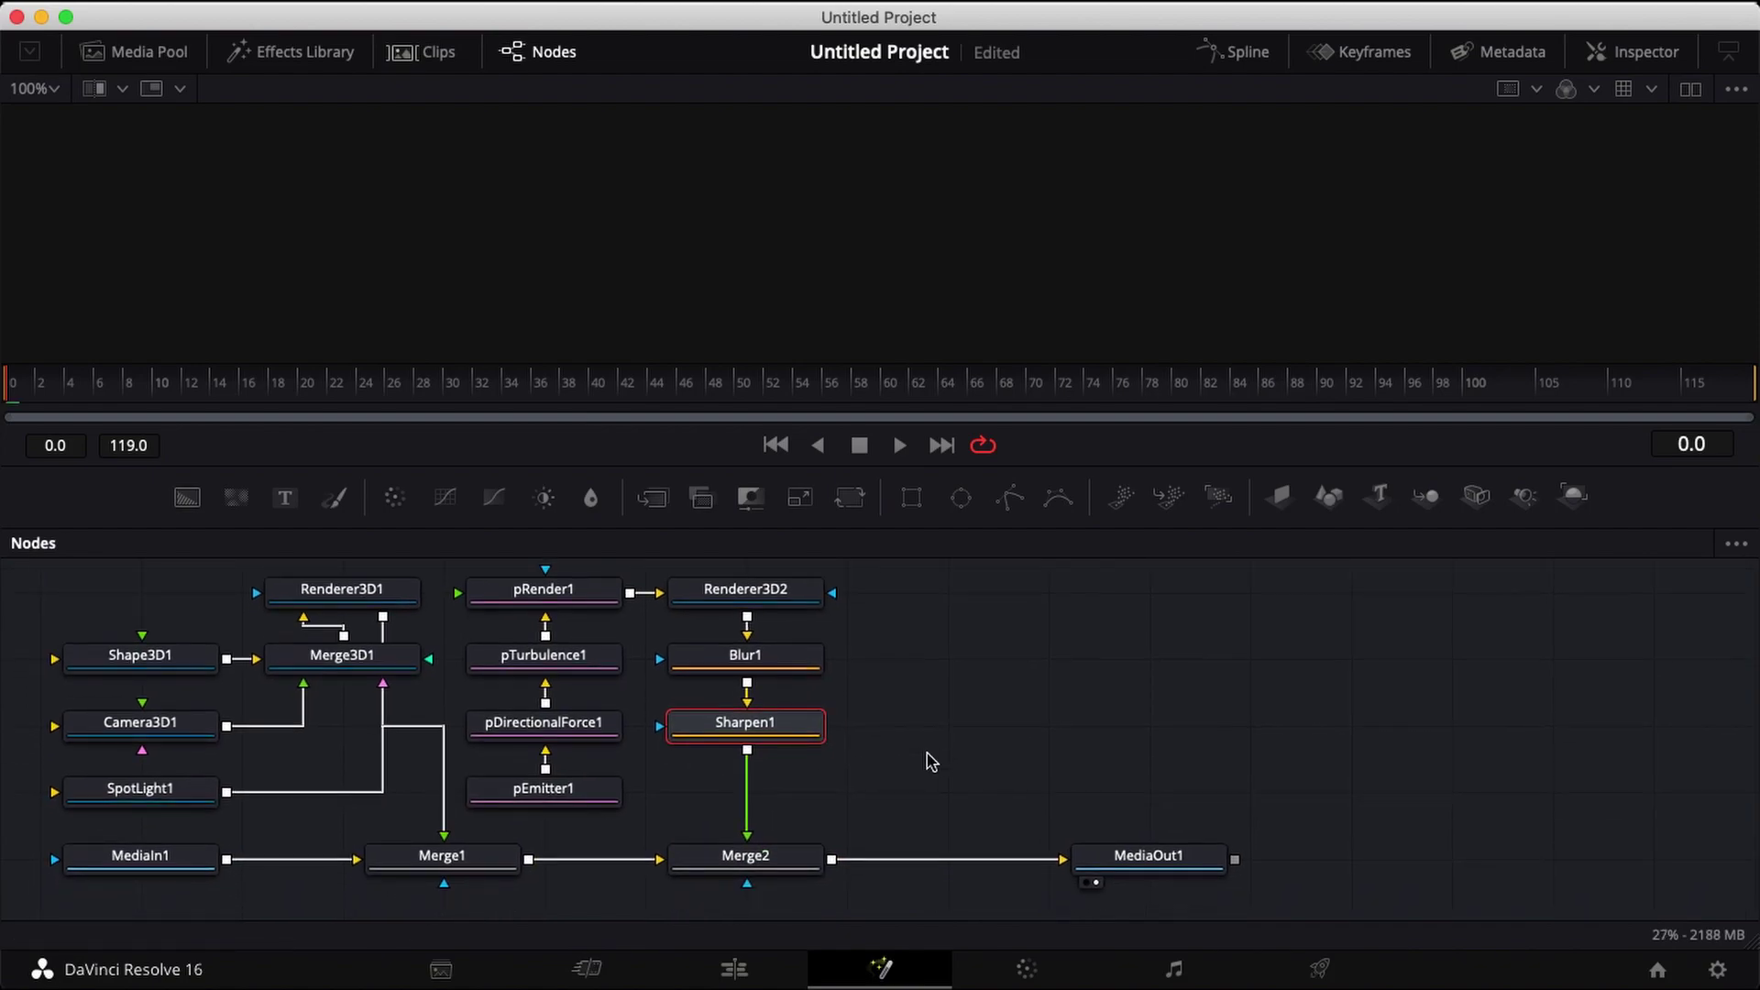
left_click_drag(1091, 866, 907, 869)
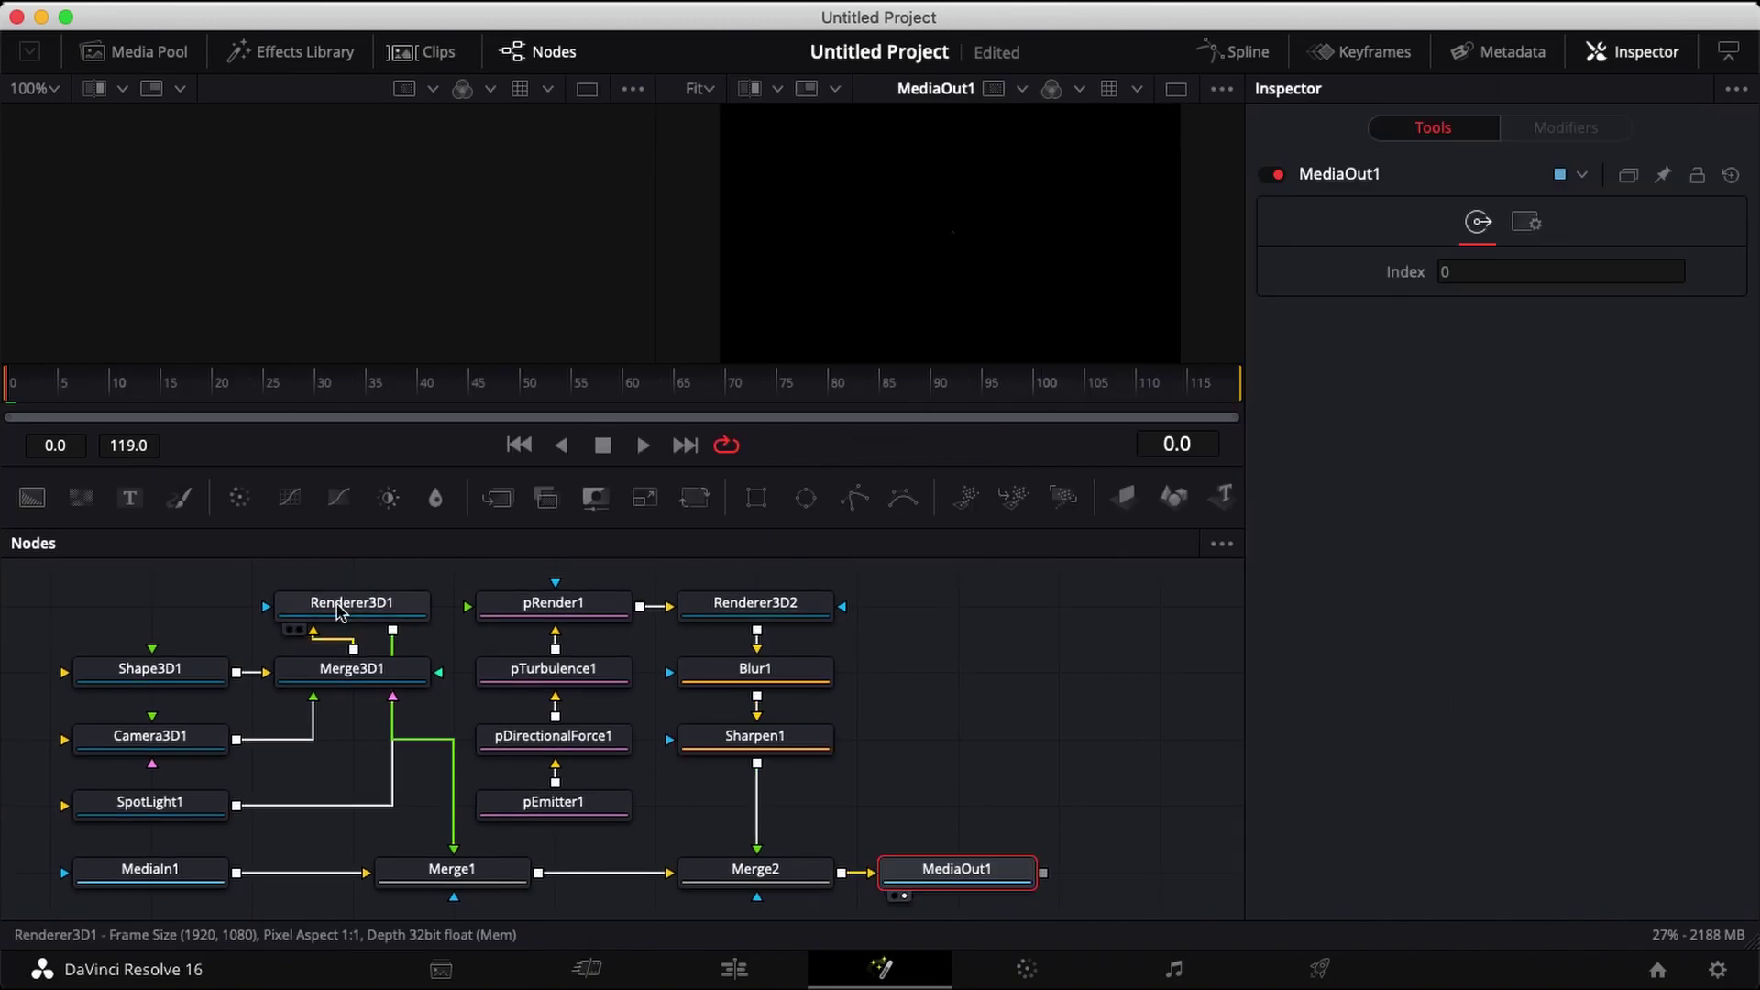
Show Shape3D1 in the left viewer and set its shape type to Sphere
left_click(171, 677)
left_click_drag(172, 677, 272, 303)
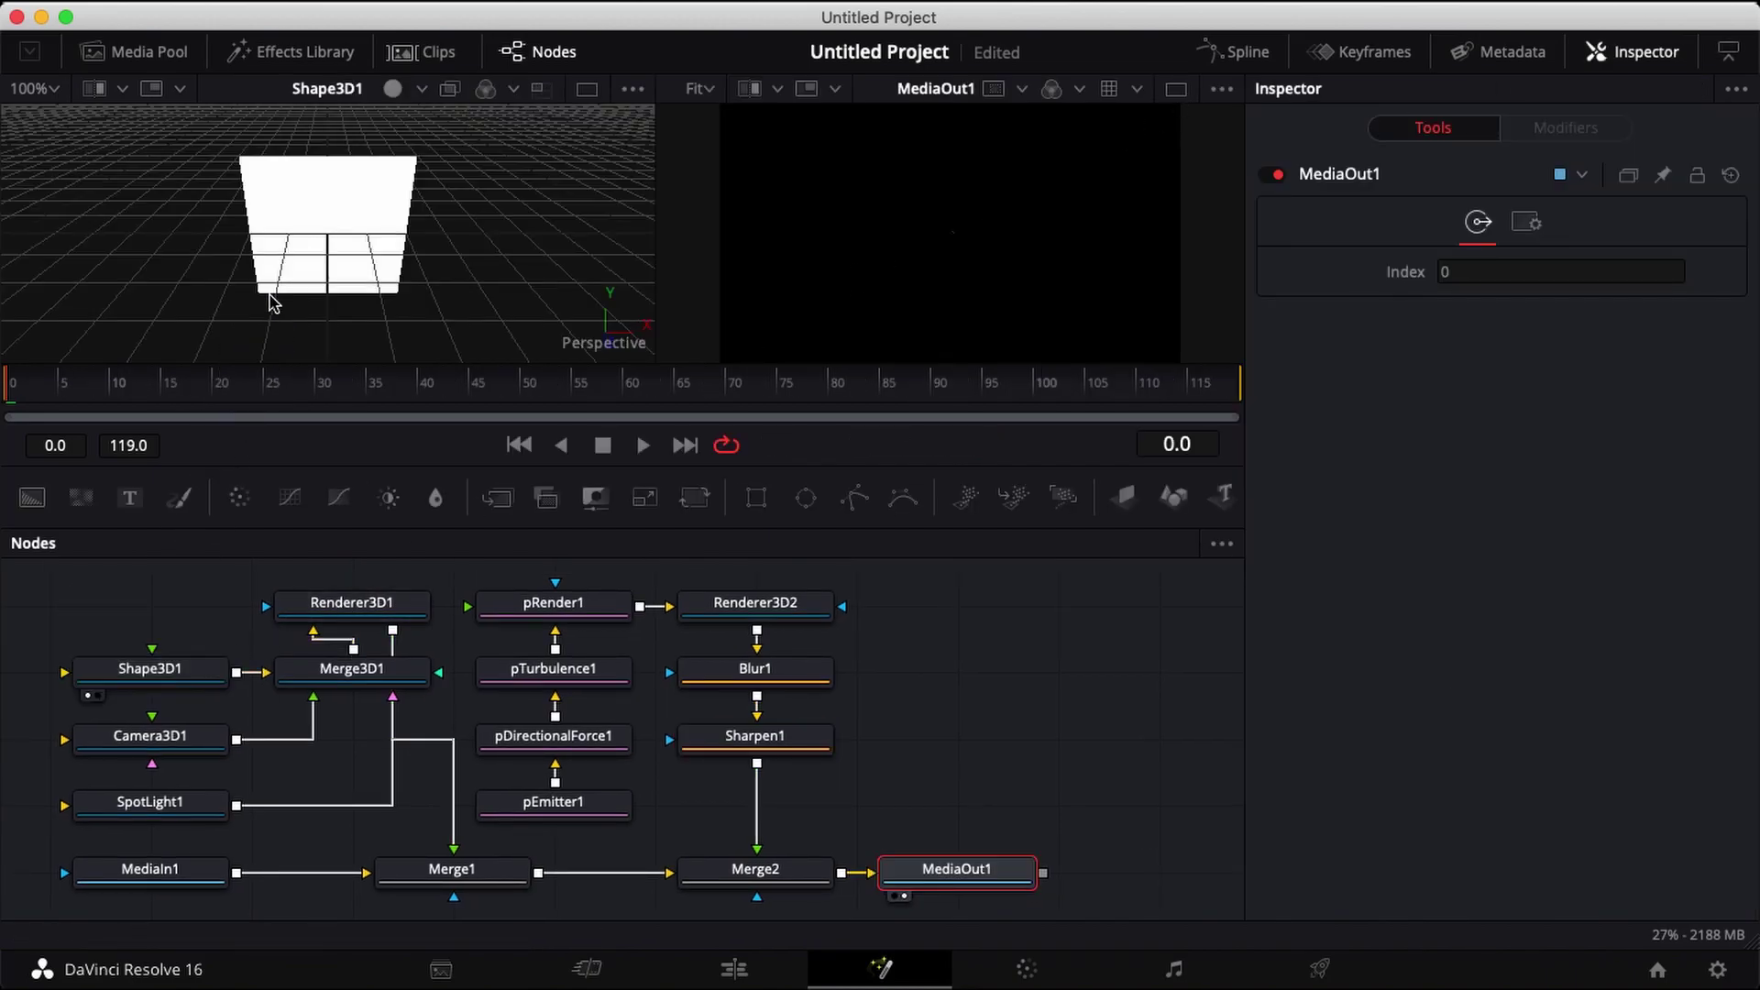
left_click(171, 682)
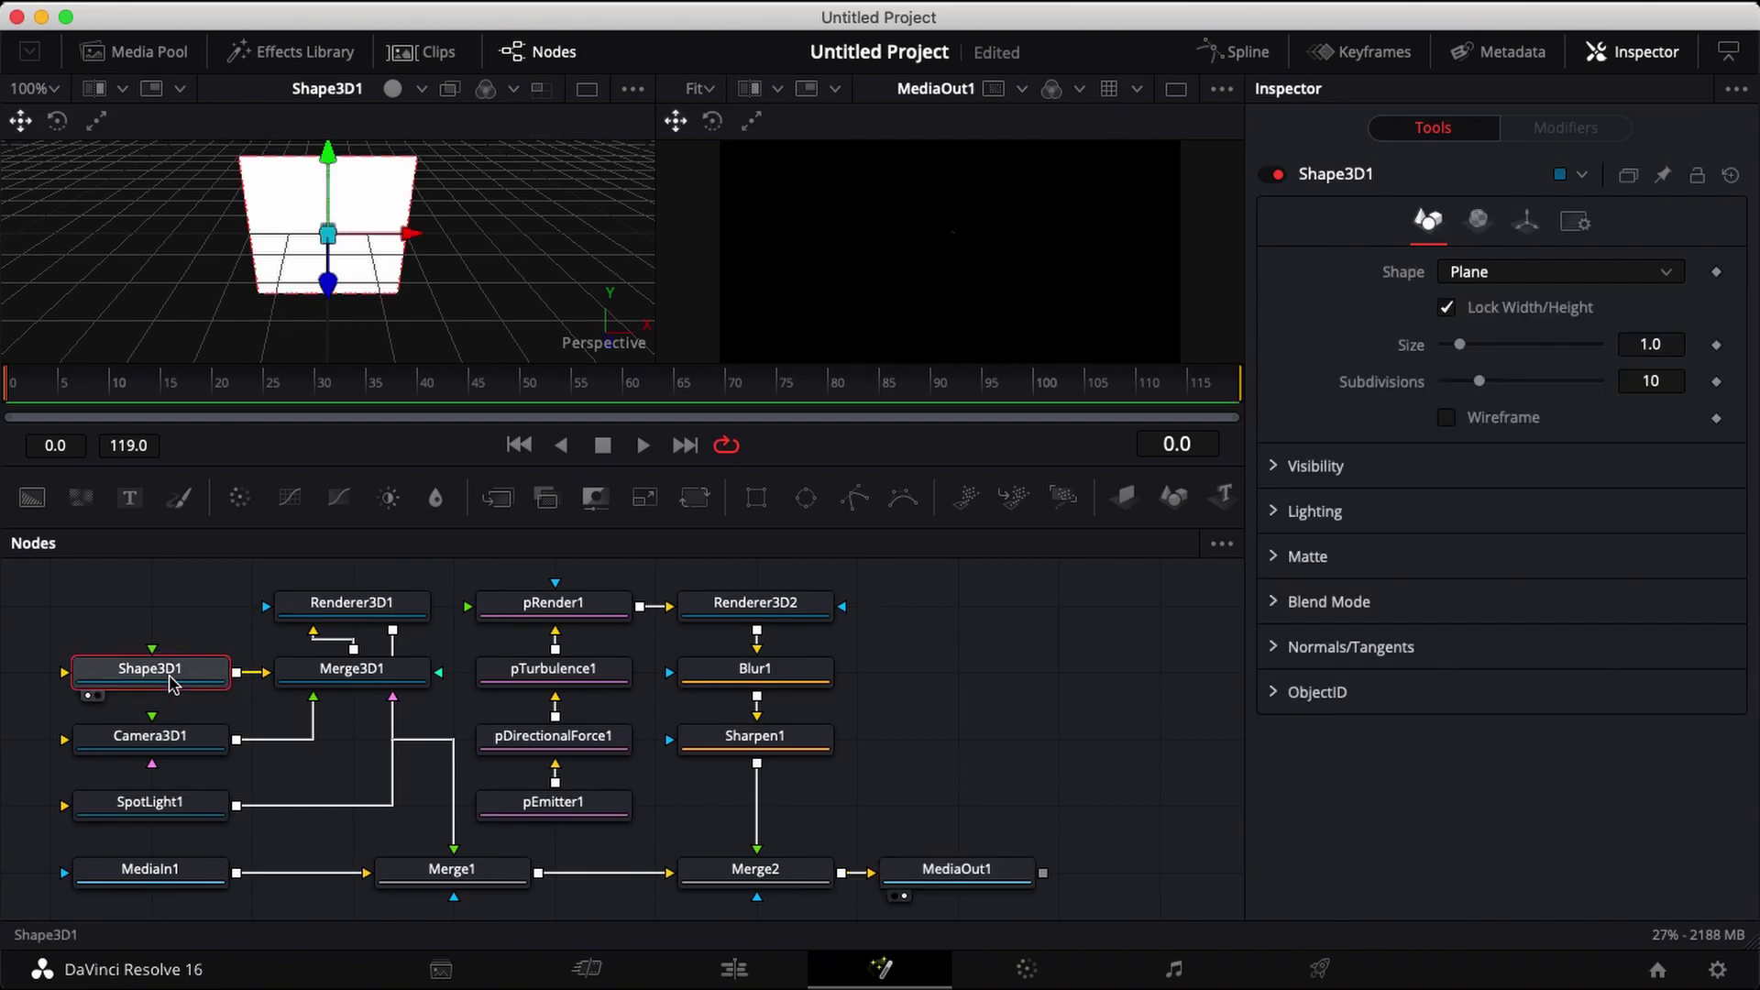
left_click(1670, 277)
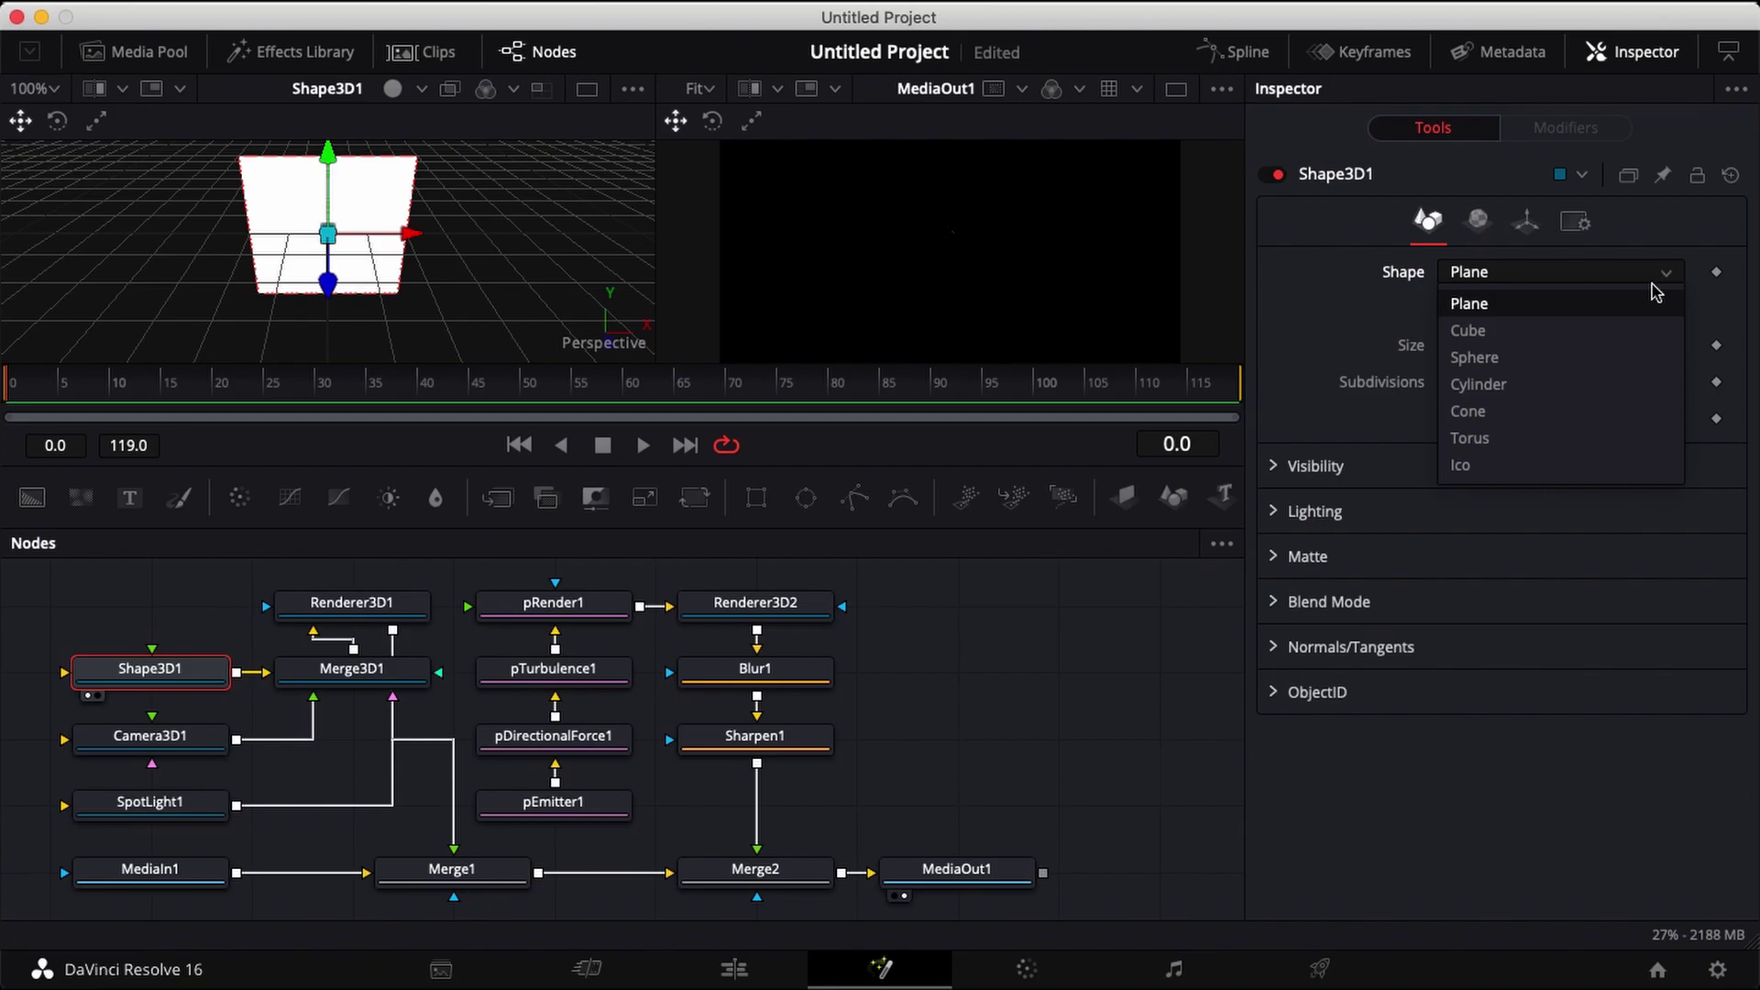
left_click(1570, 368)
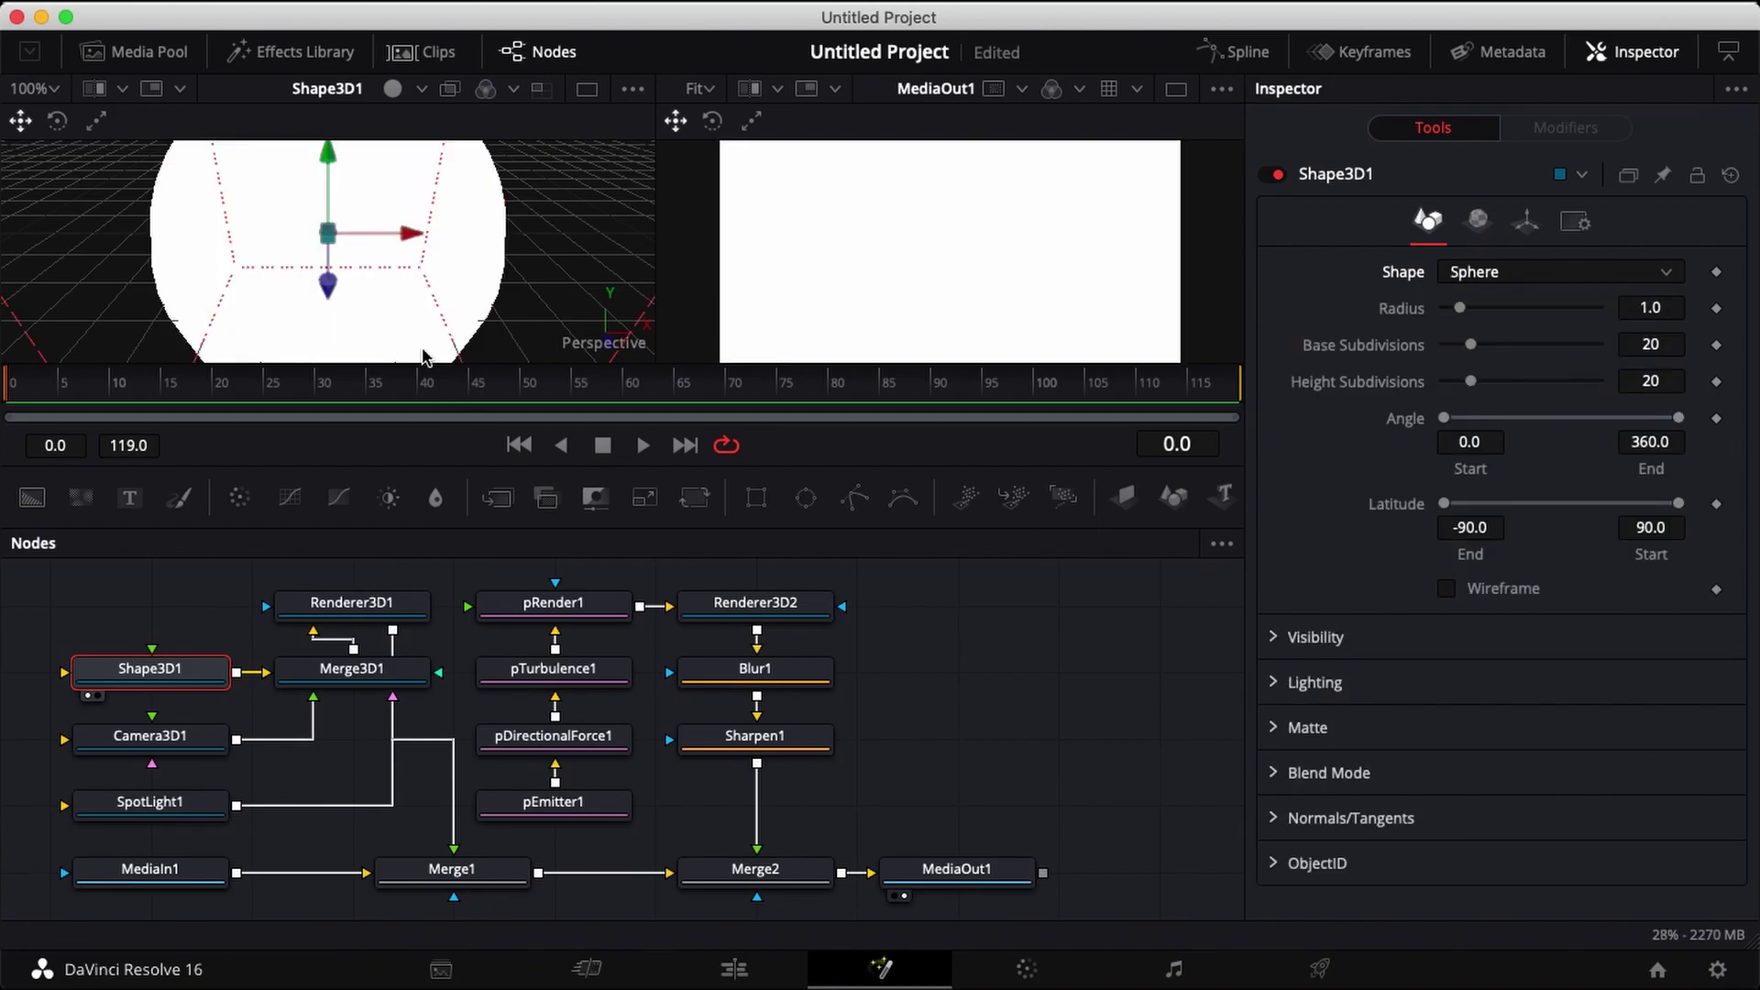
Raise the sphere's Base and Height Subdivisions to 100, then select Camera3D1
scroll(451, 273, "down", 2)
scroll(451, 273, "down", 4)
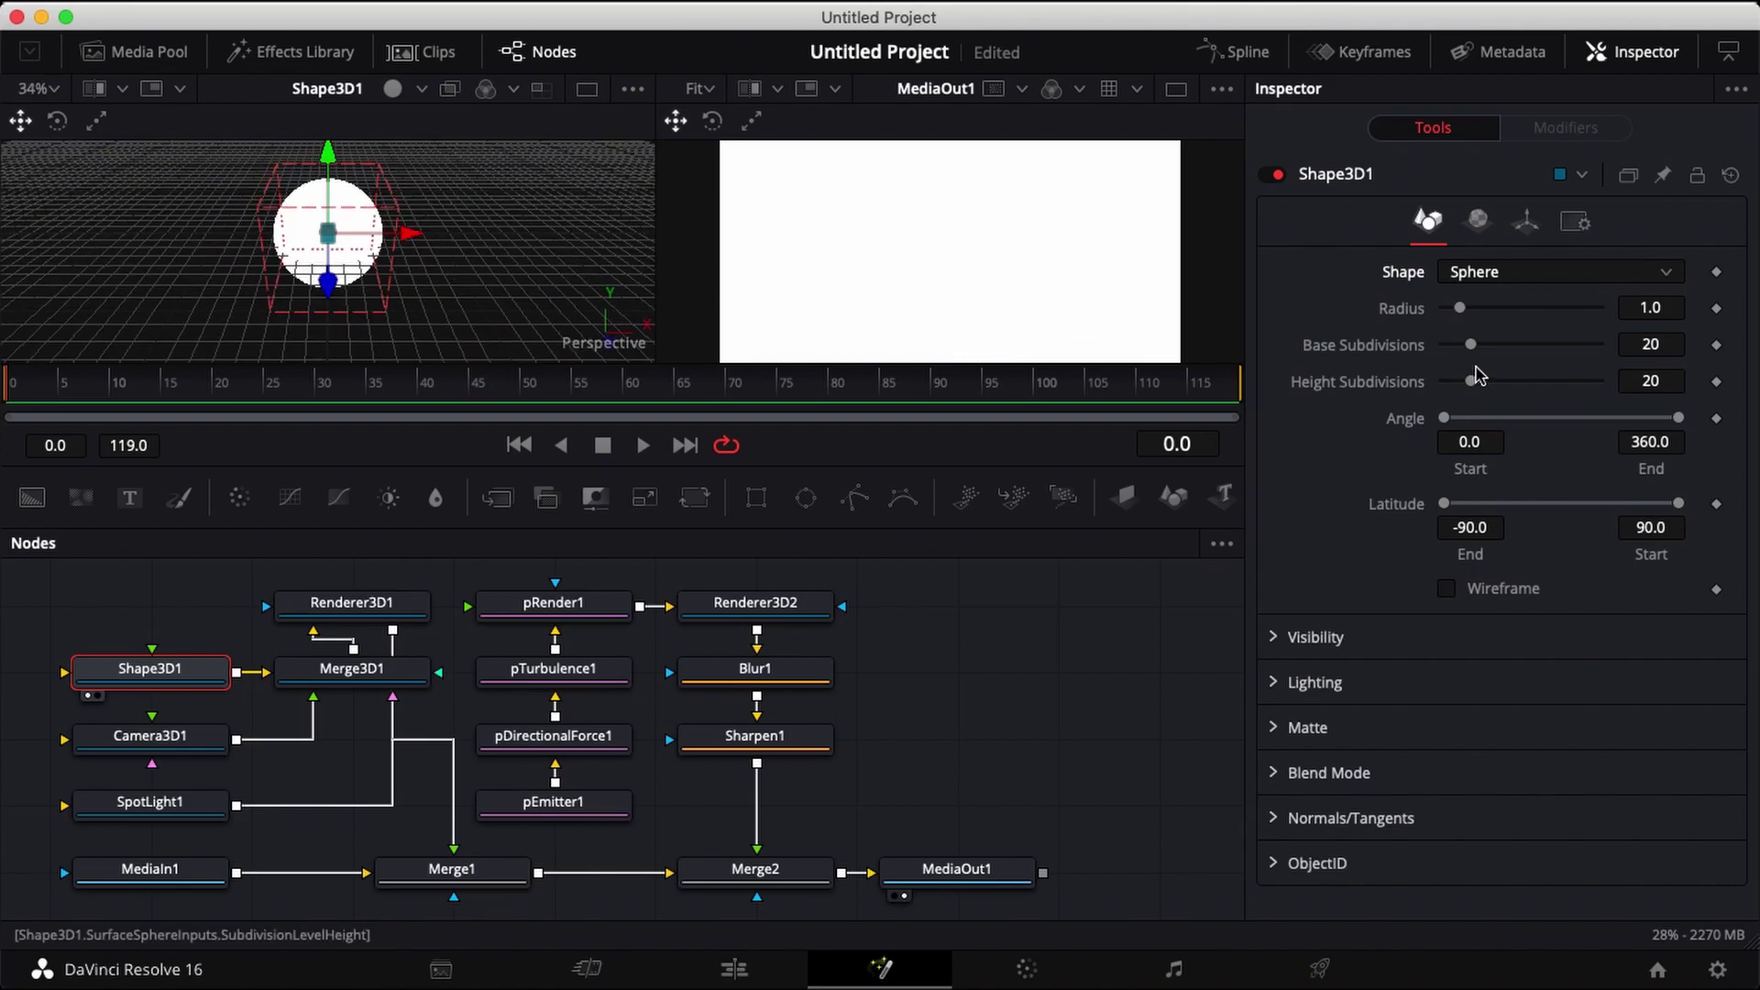
left_click_drag(1472, 345, 1650, 345)
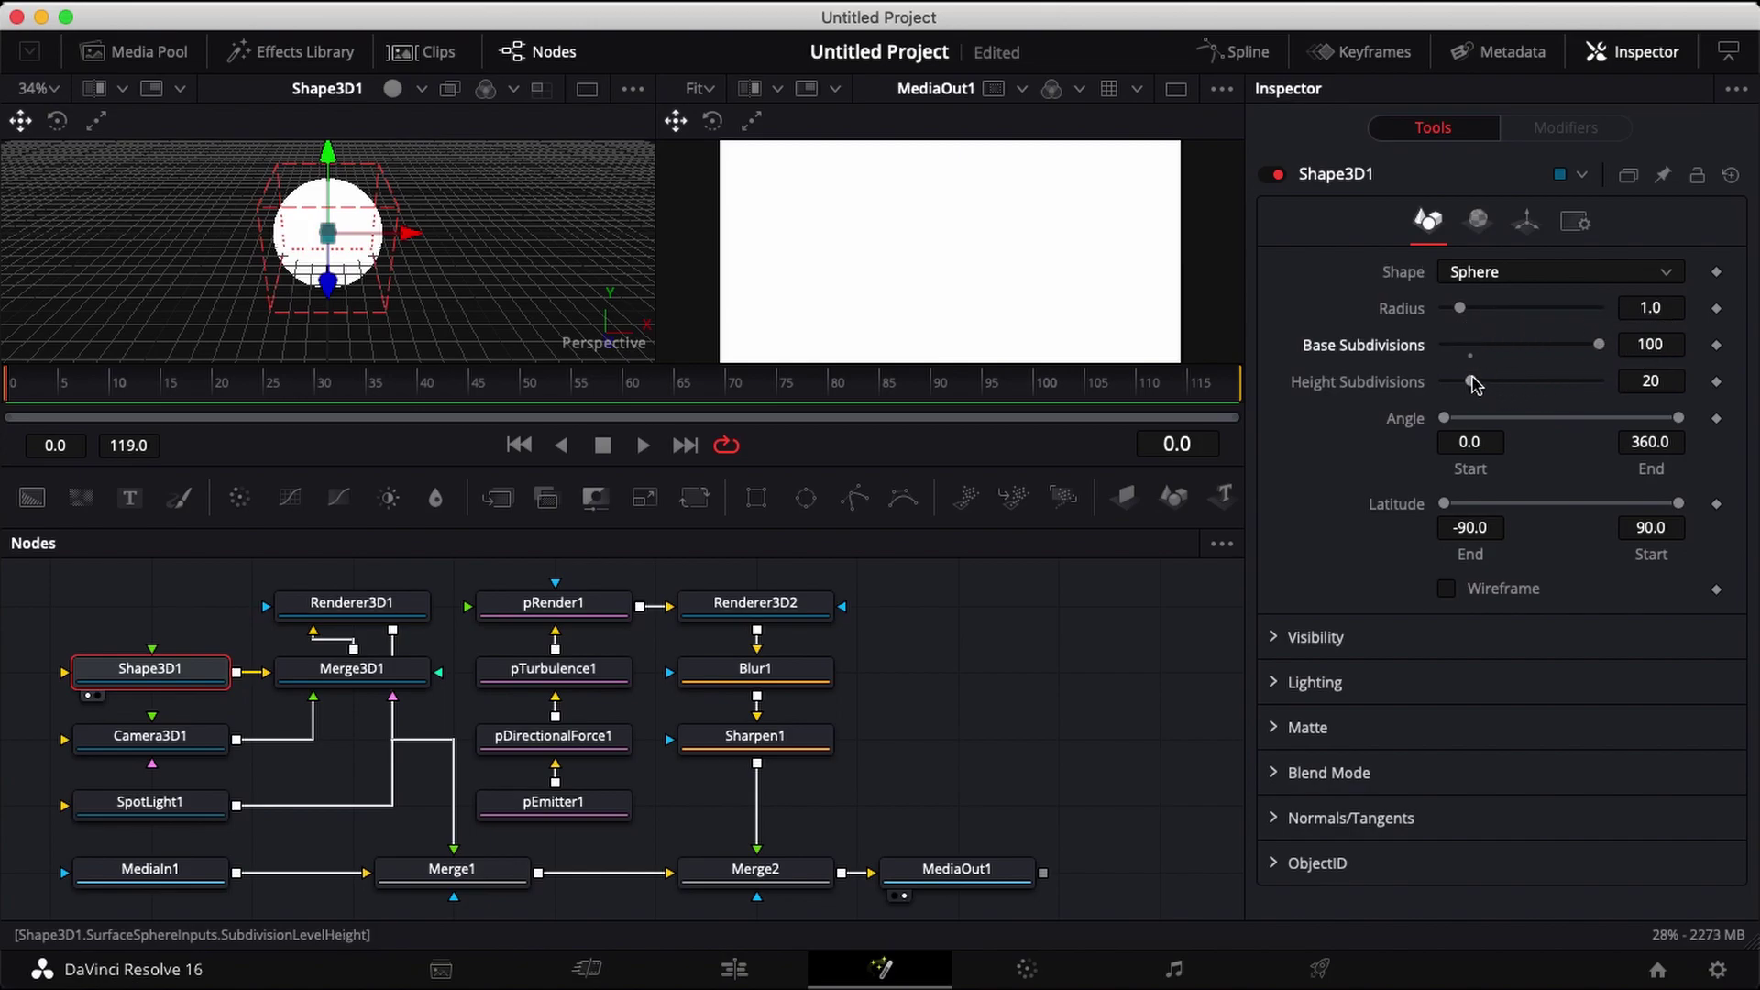
left_click_drag(1472, 383, 1729, 397)
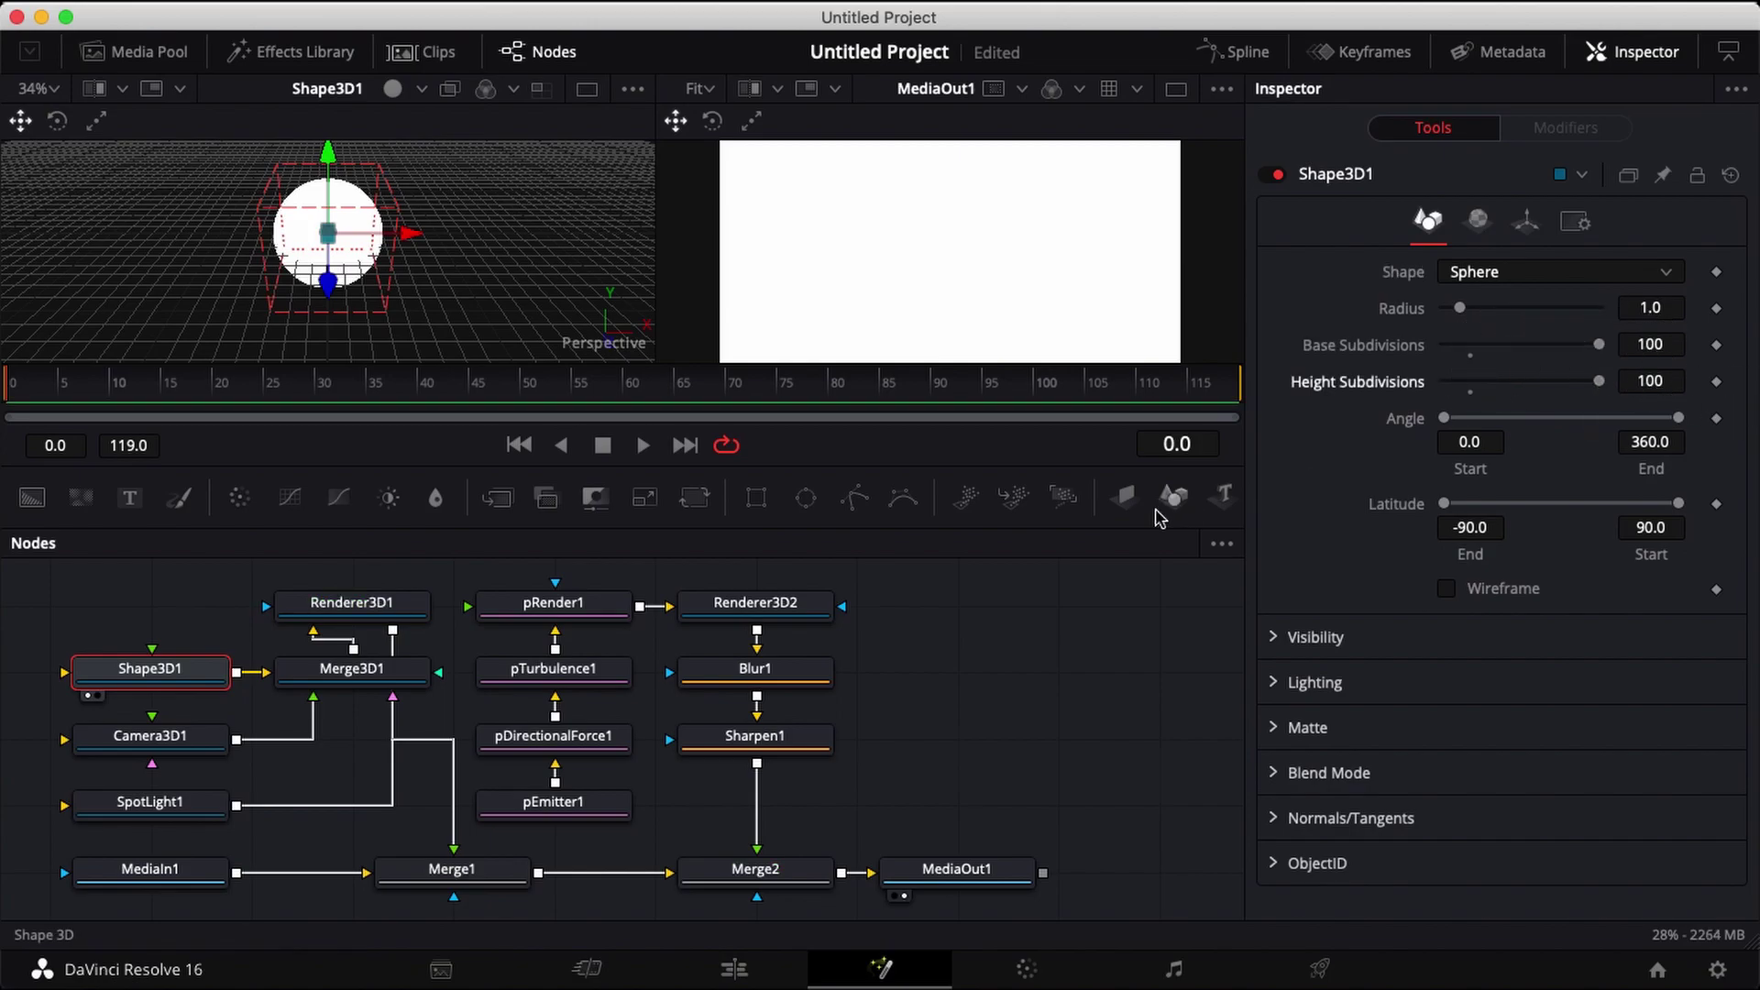
left_click(168, 744)
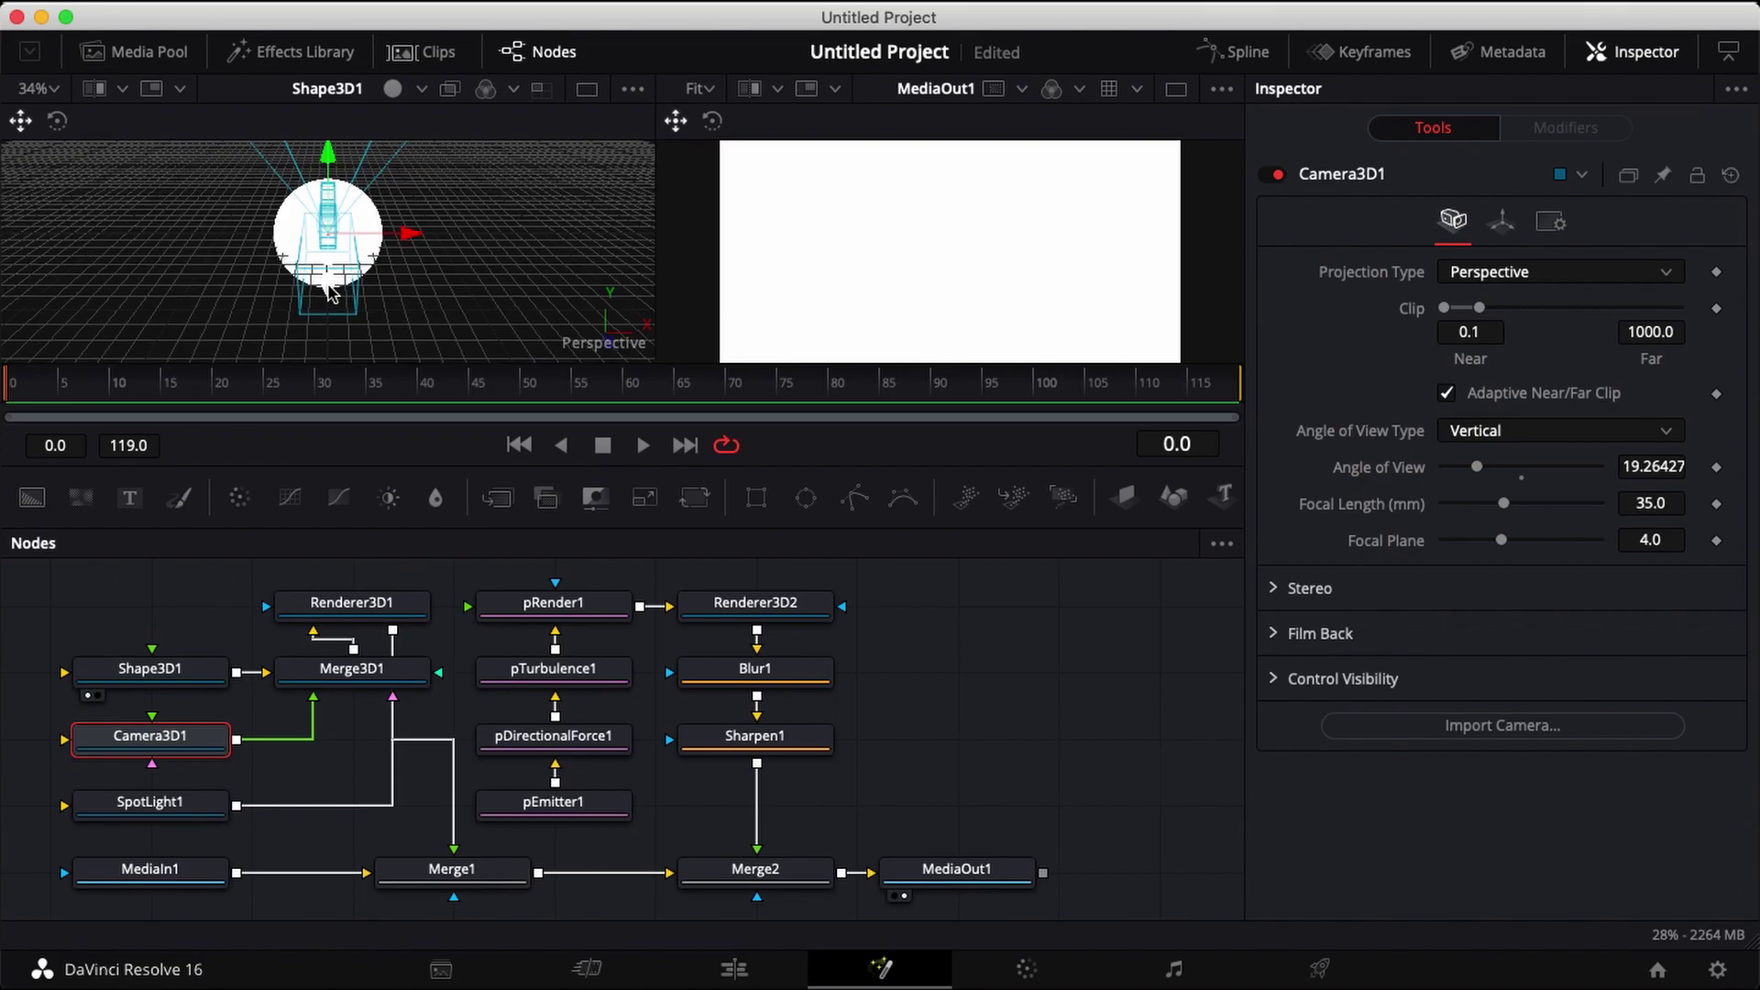
scroll(328, 292, "down", 5)
left_click(316, 503)
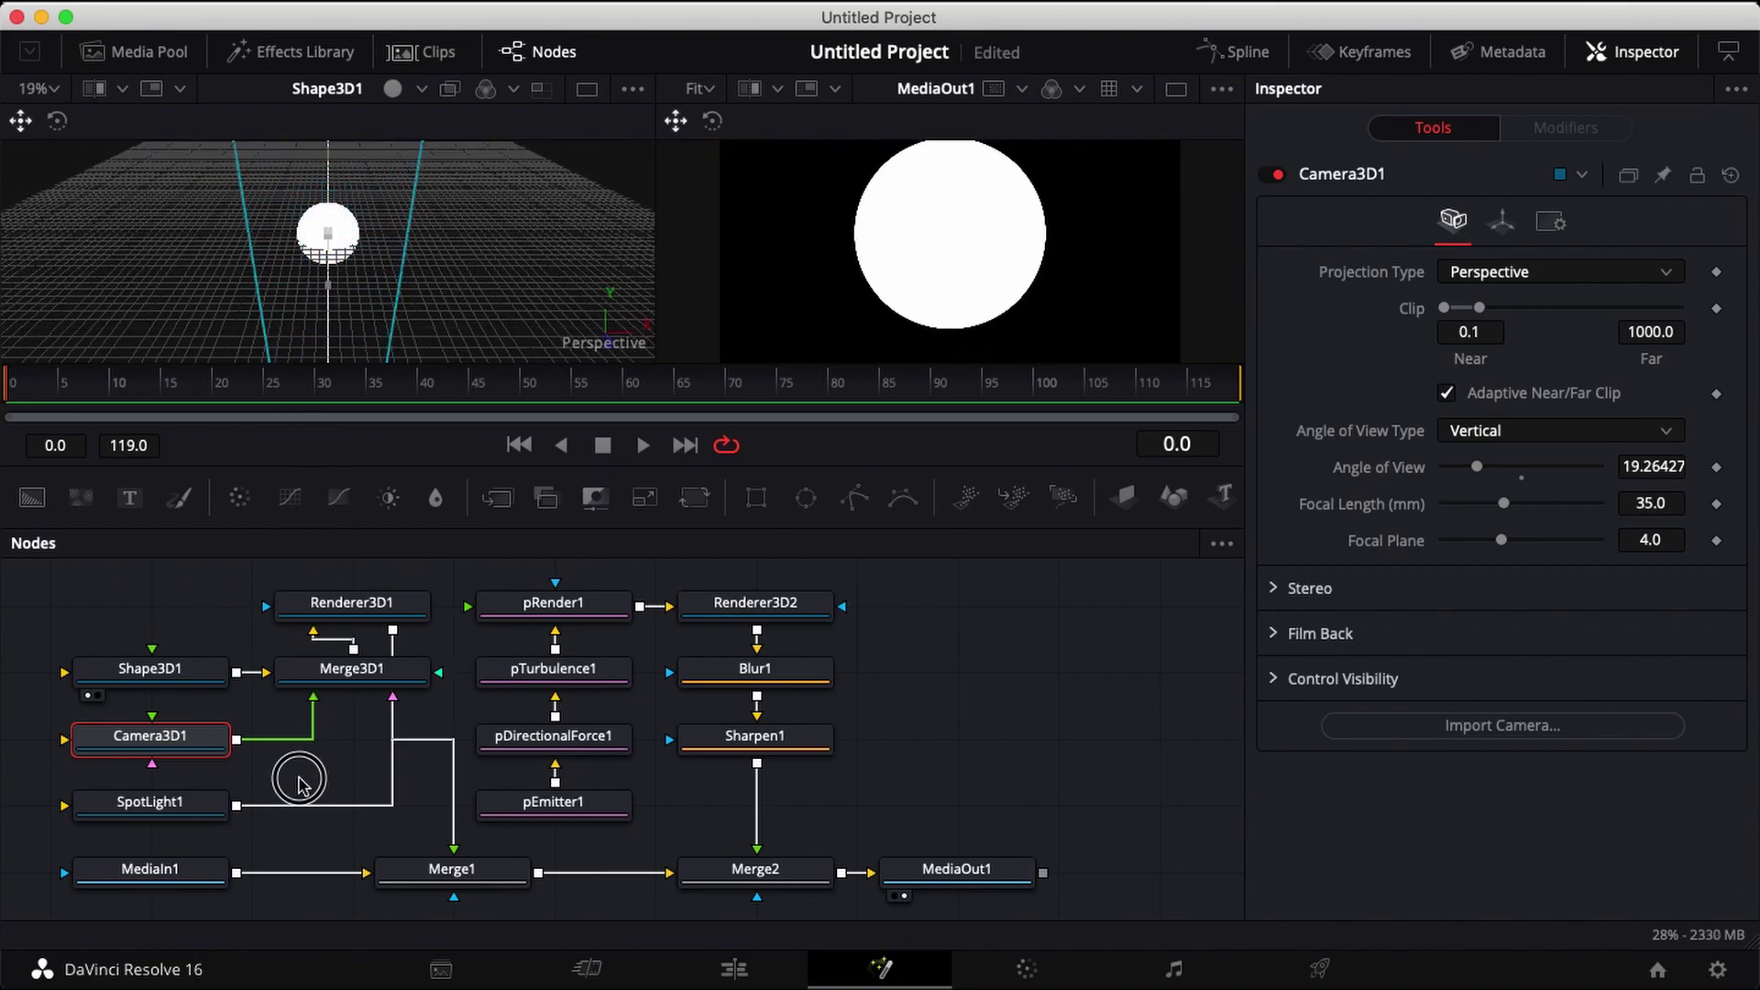
Enable Lighting and Shadows in Renderer3D1 and drag SpotLight1 lower in the scene
left_click(149, 801)
left_click(351, 605)
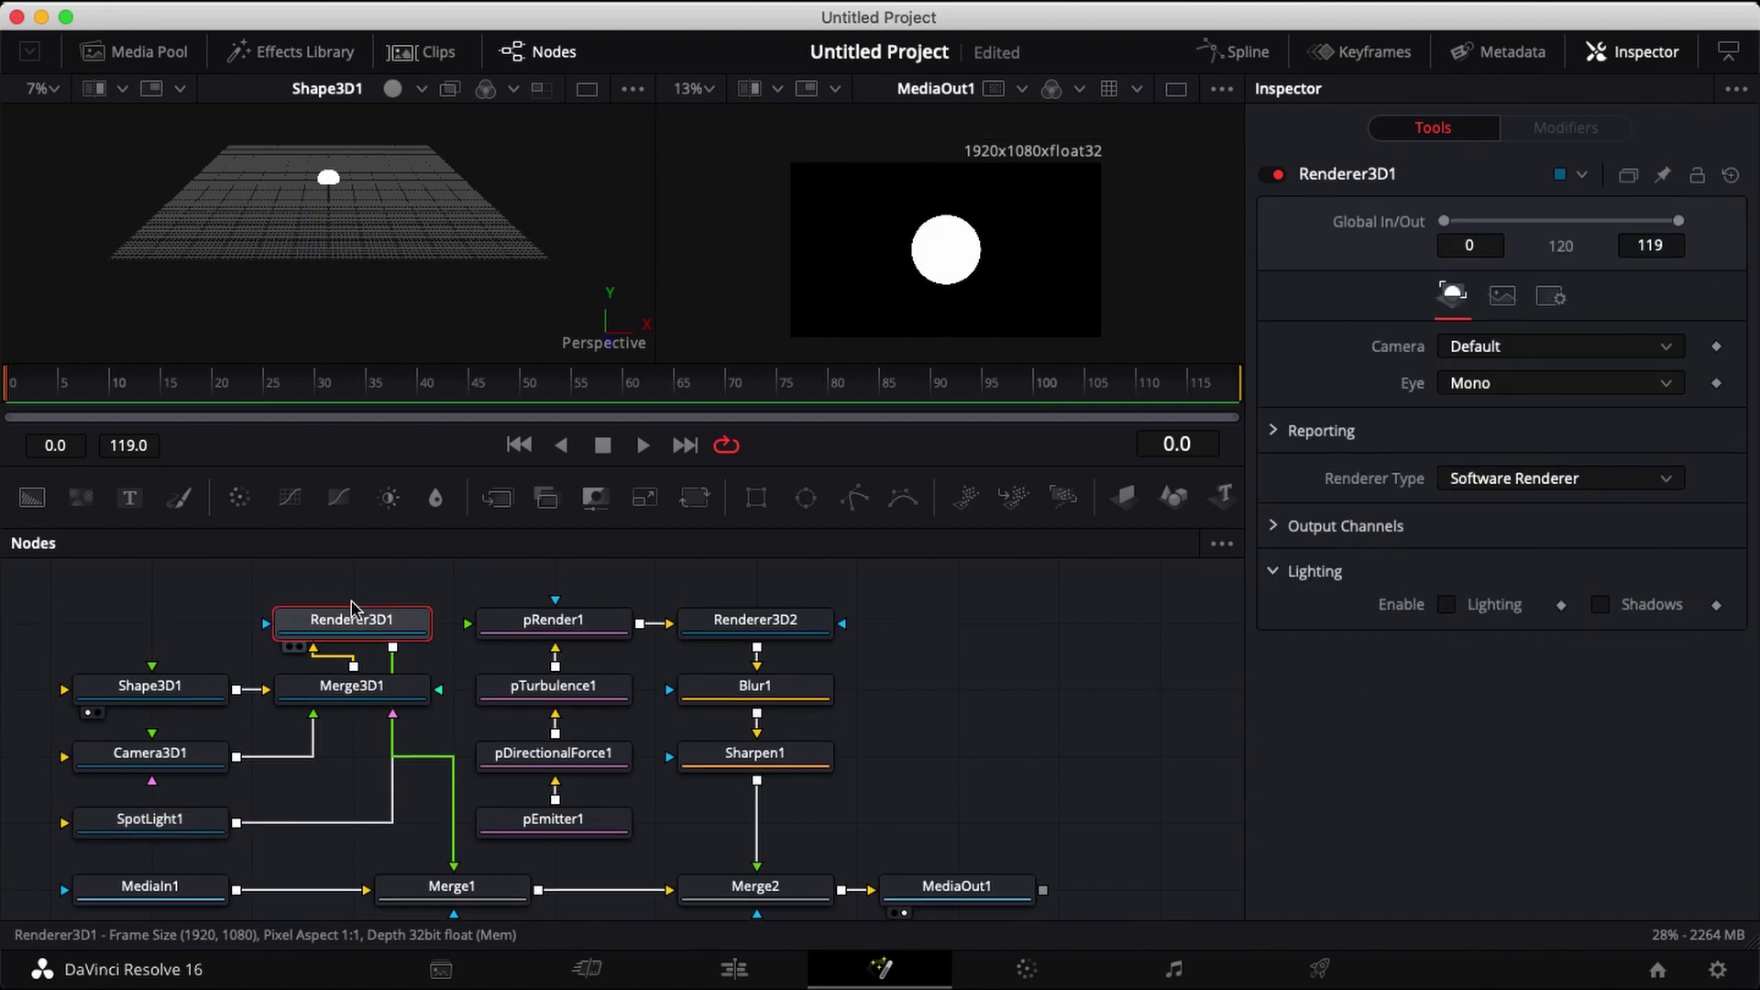
left_click(1446, 605)
left_click(1600, 605)
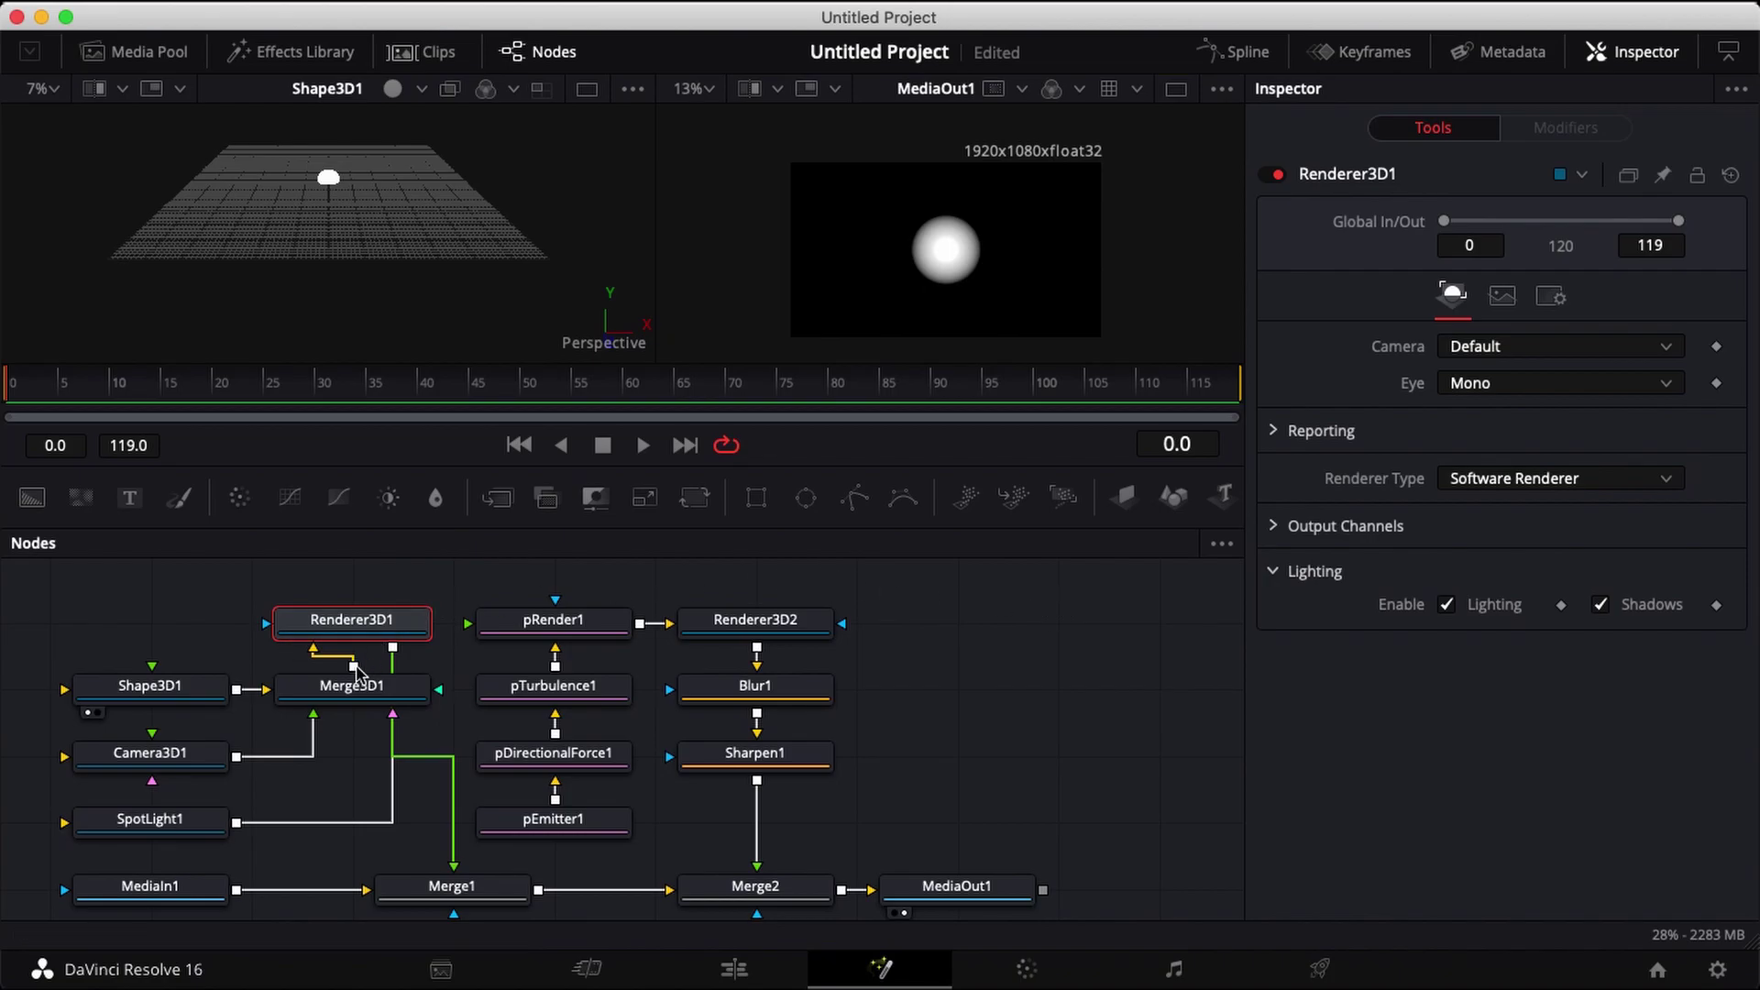
left_click(163, 824)
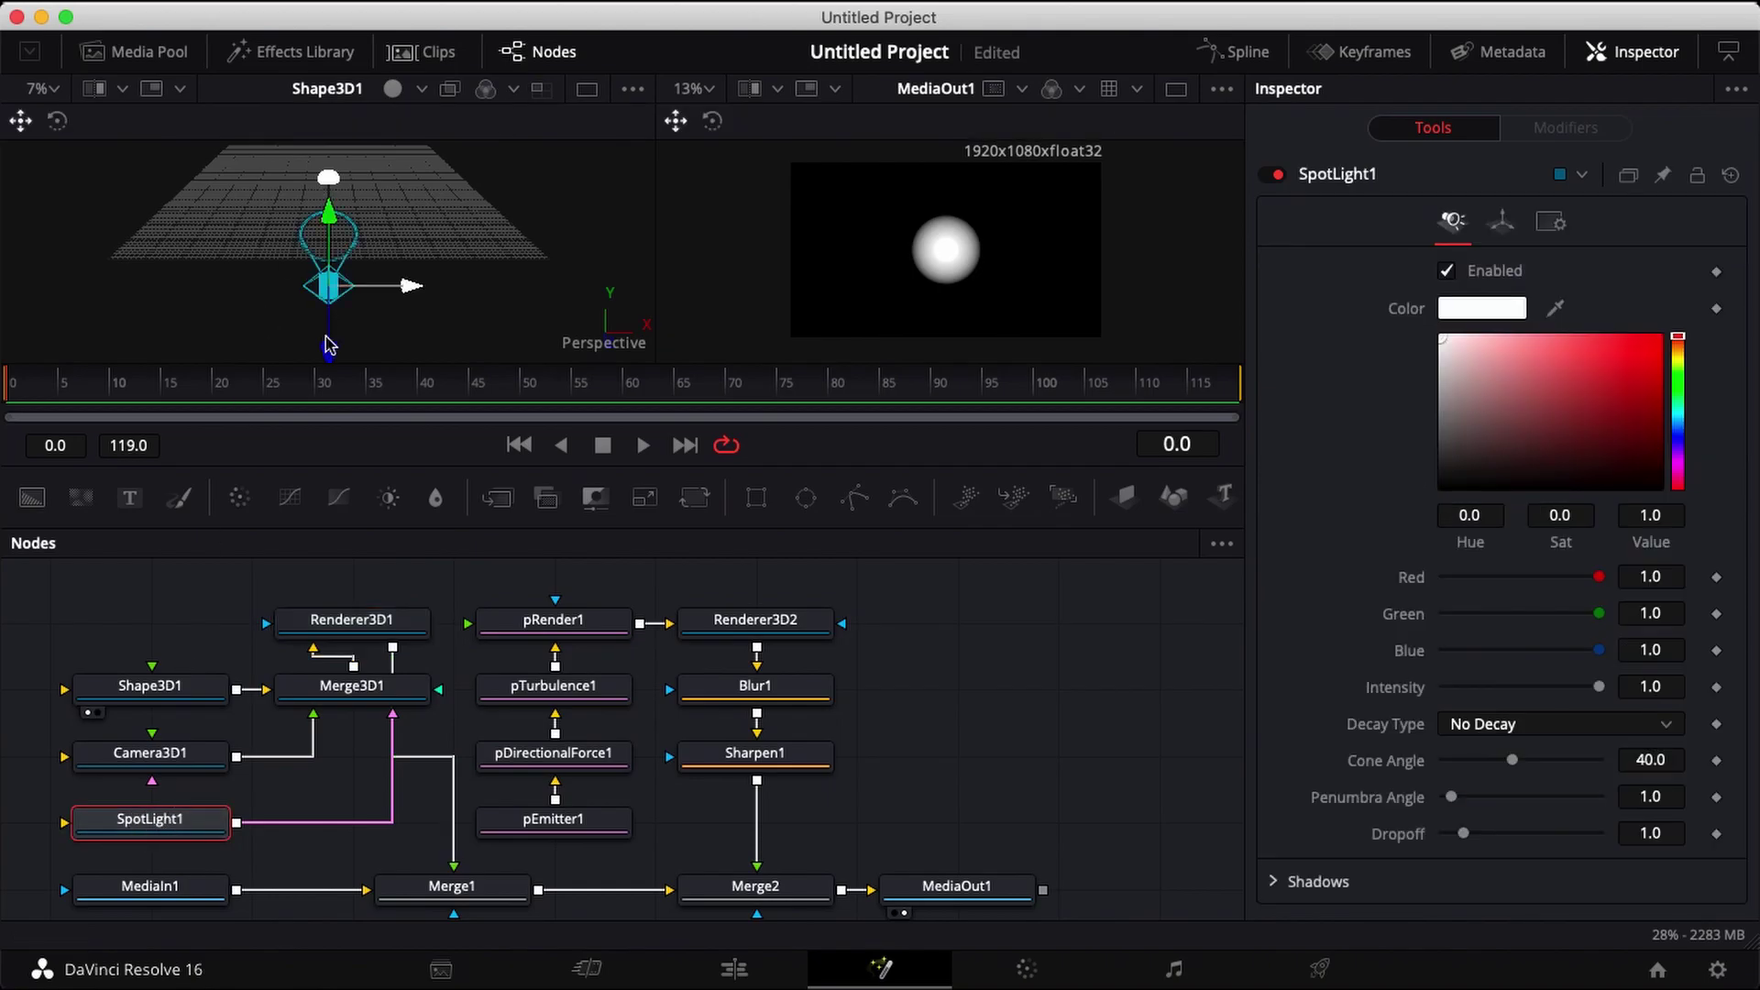
left_click_drag(330, 345, 326, 409)
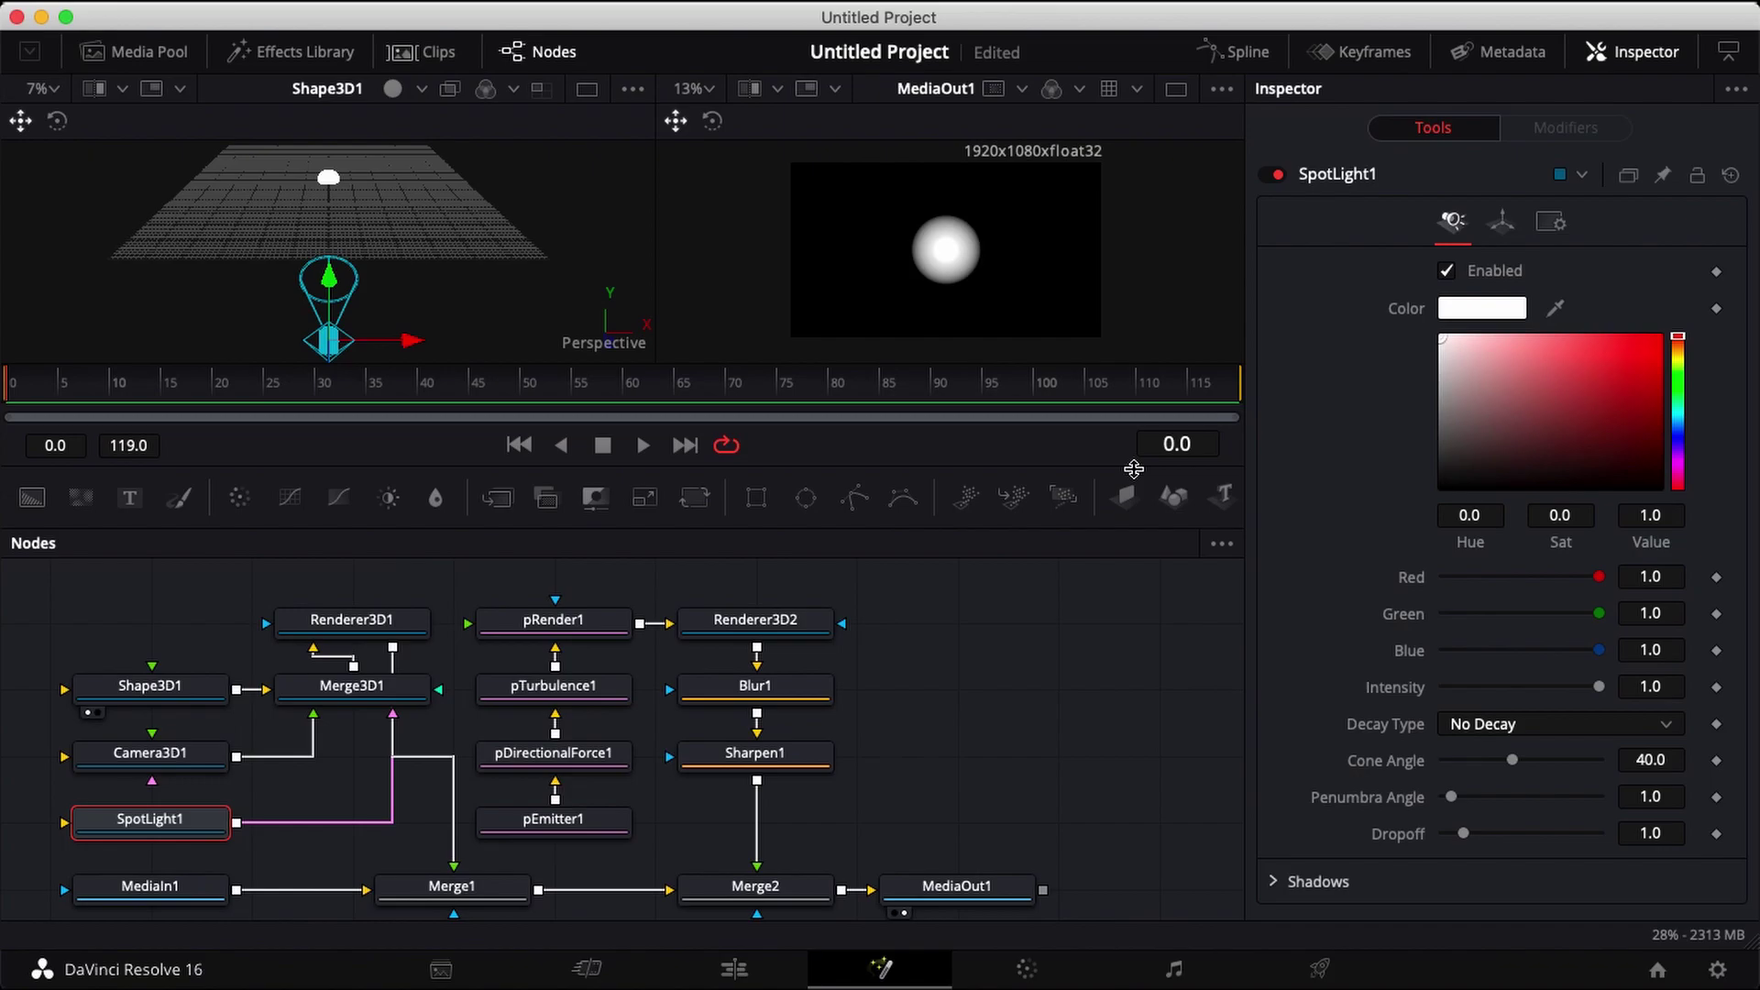
Set pEmitter1's sphere region size to 0.409, preview playback, and edit the particle Number to 2000
left_click(554, 623)
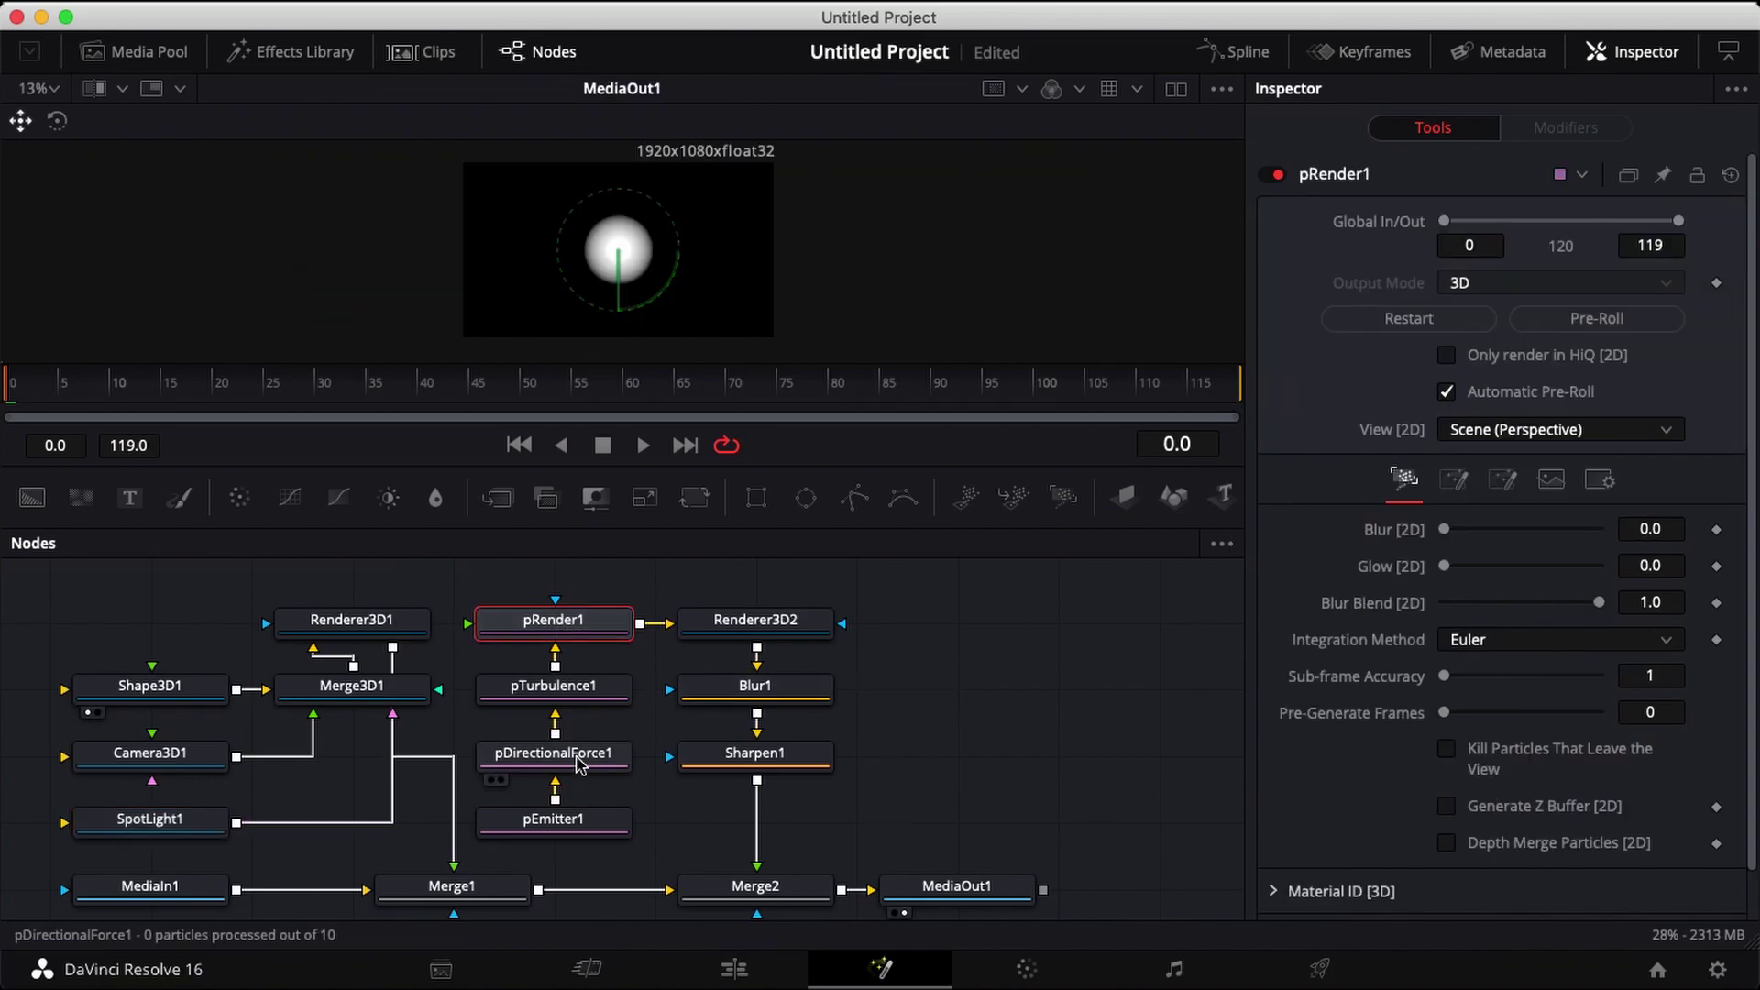
left_click(554, 830)
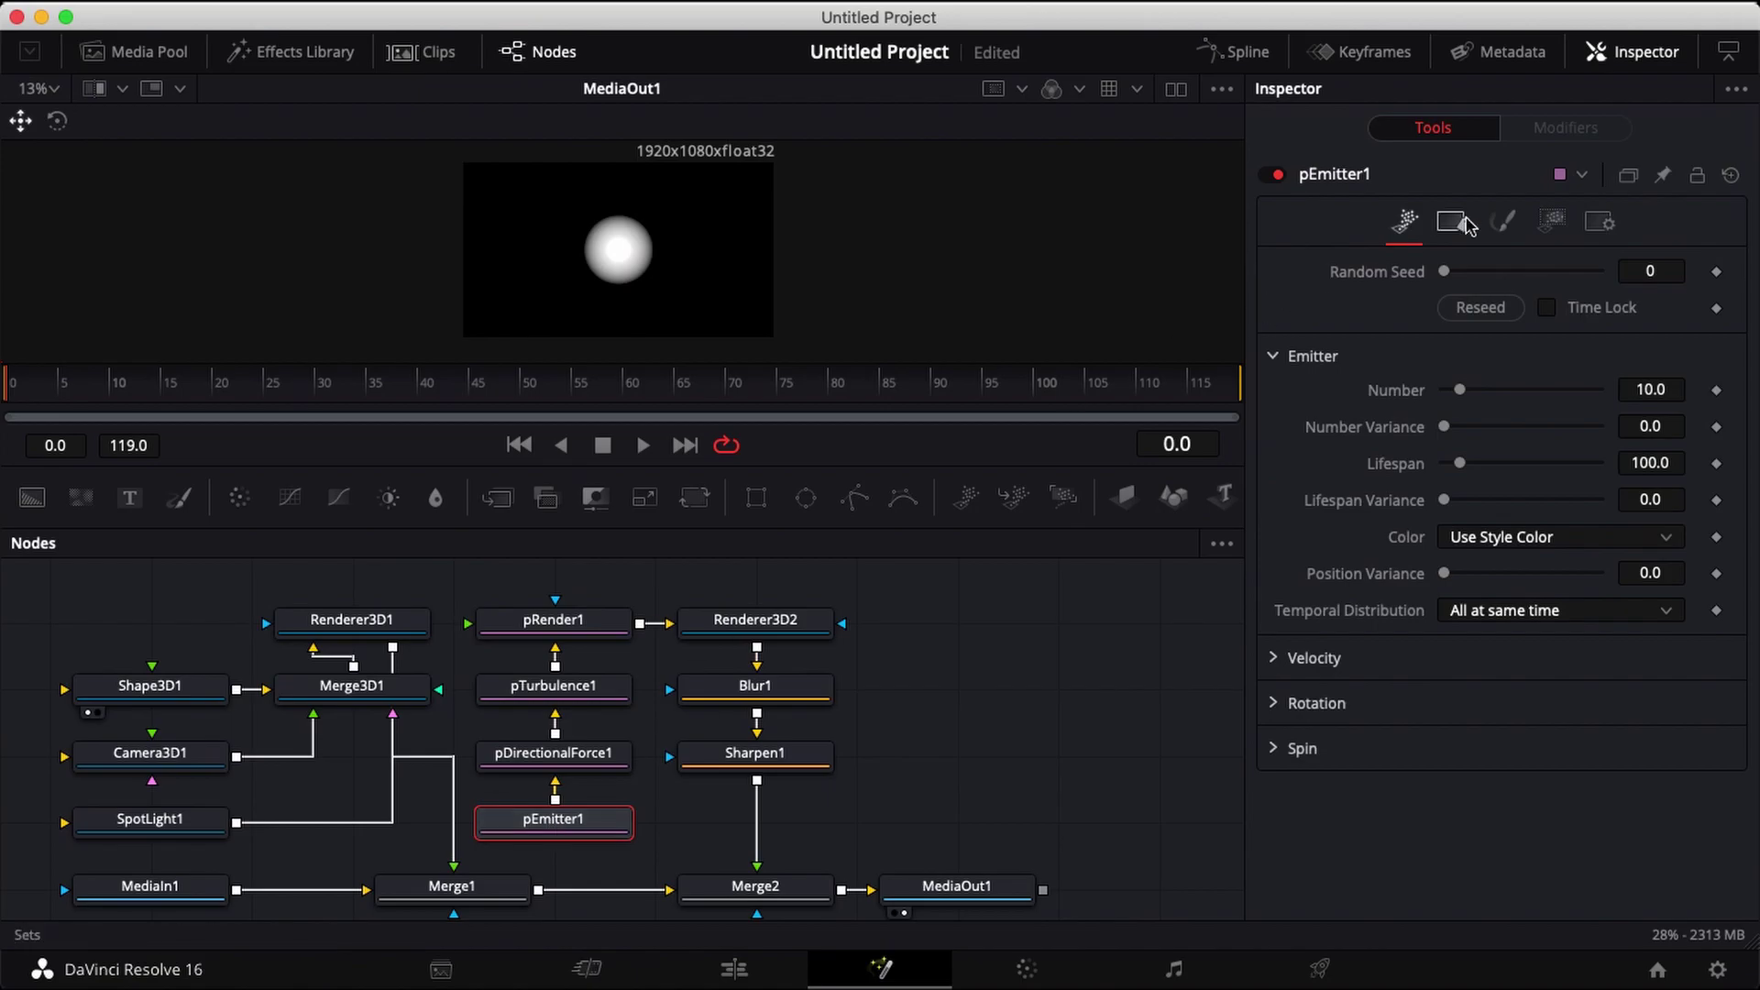
left_click(1553, 222)
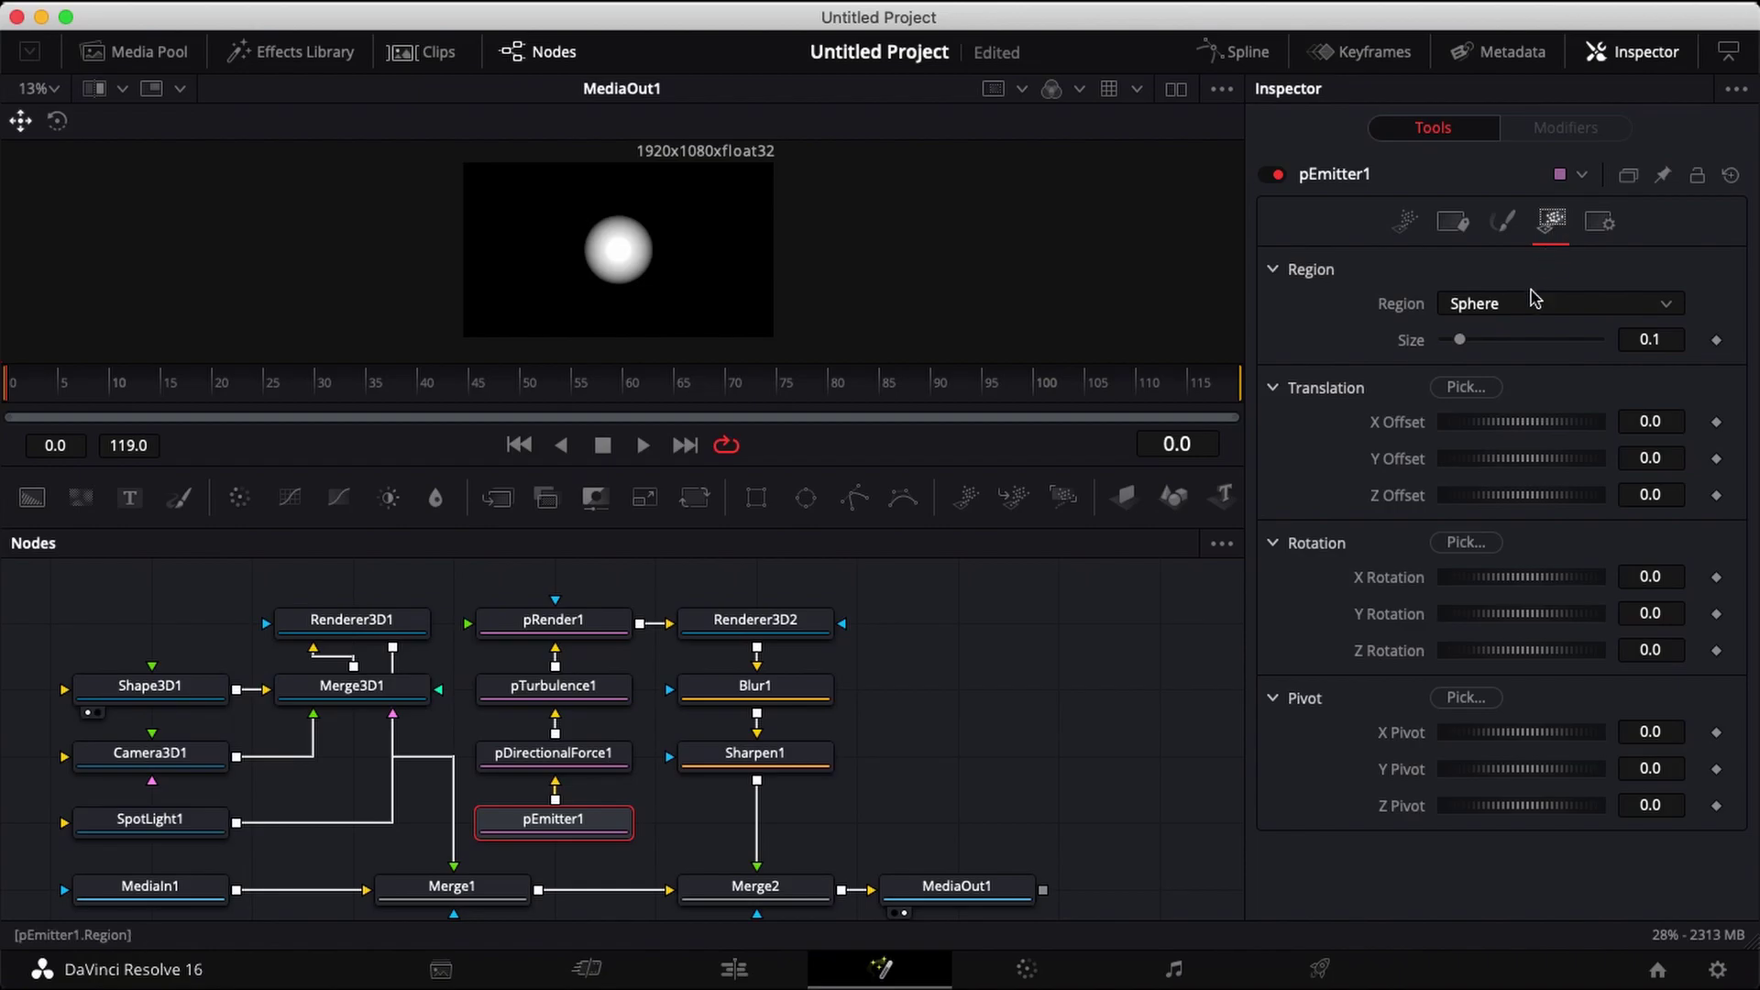
left_click_drag(1460, 343, 1508, 340)
left_click(643, 445)
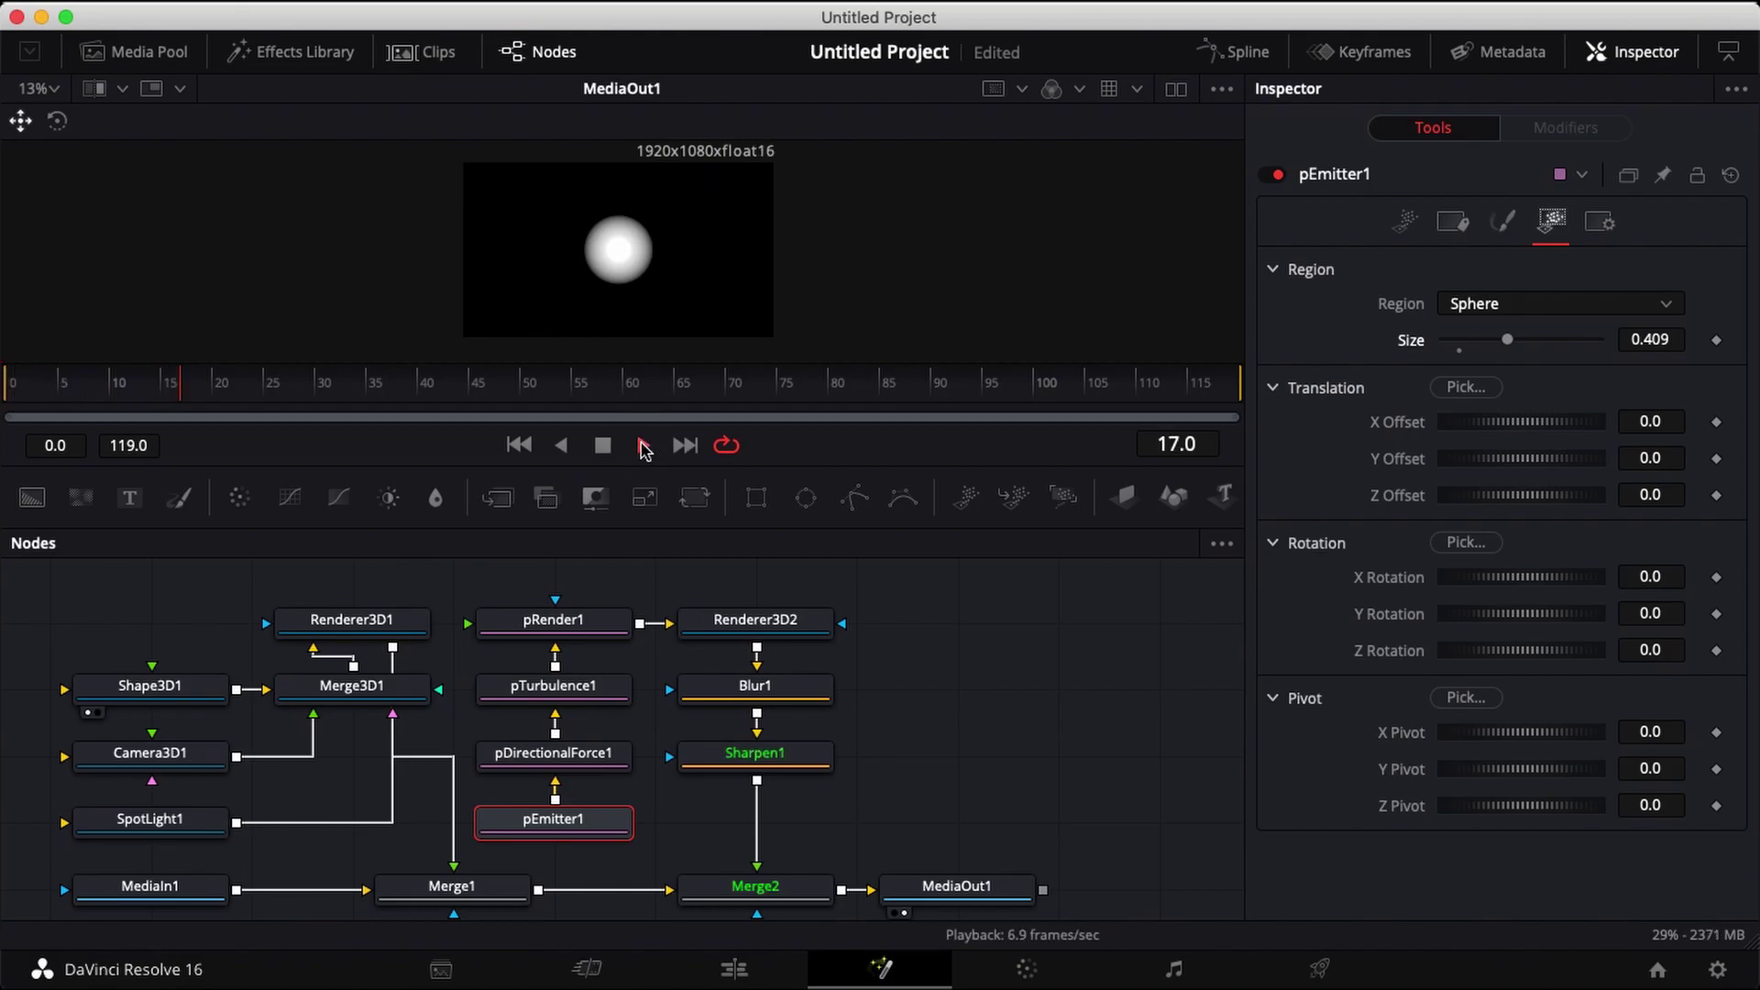
left_click(1404, 221)
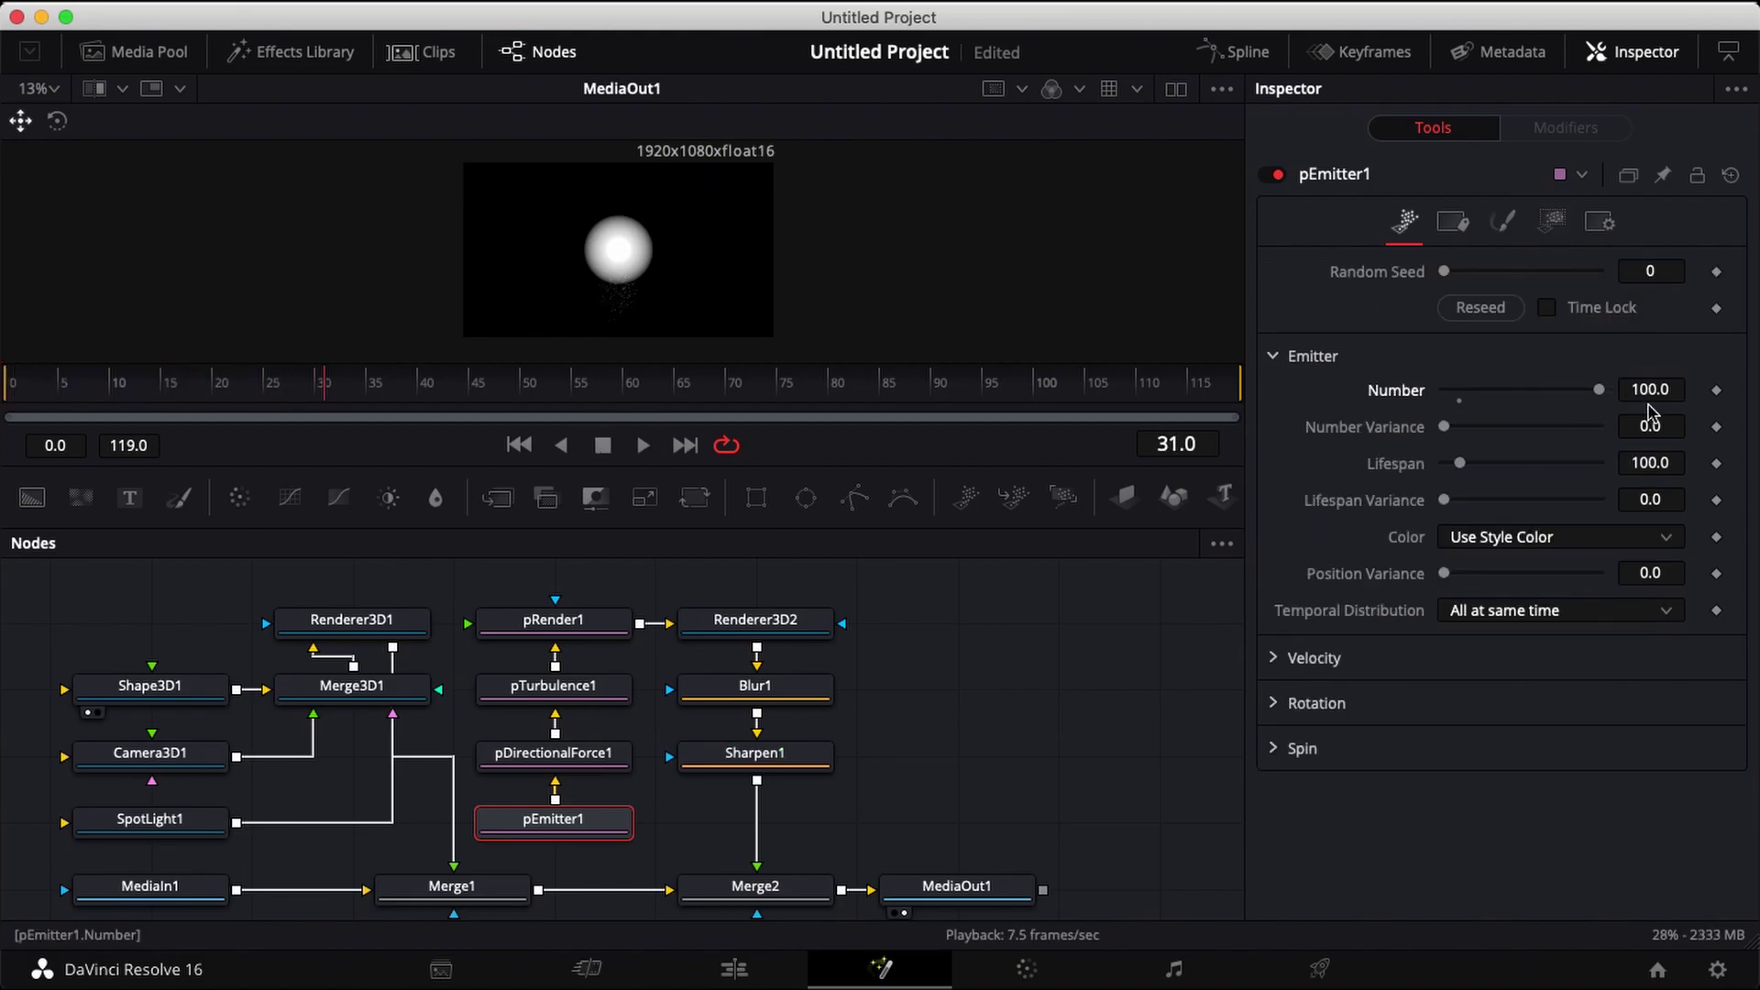
left_click(1638, 388)
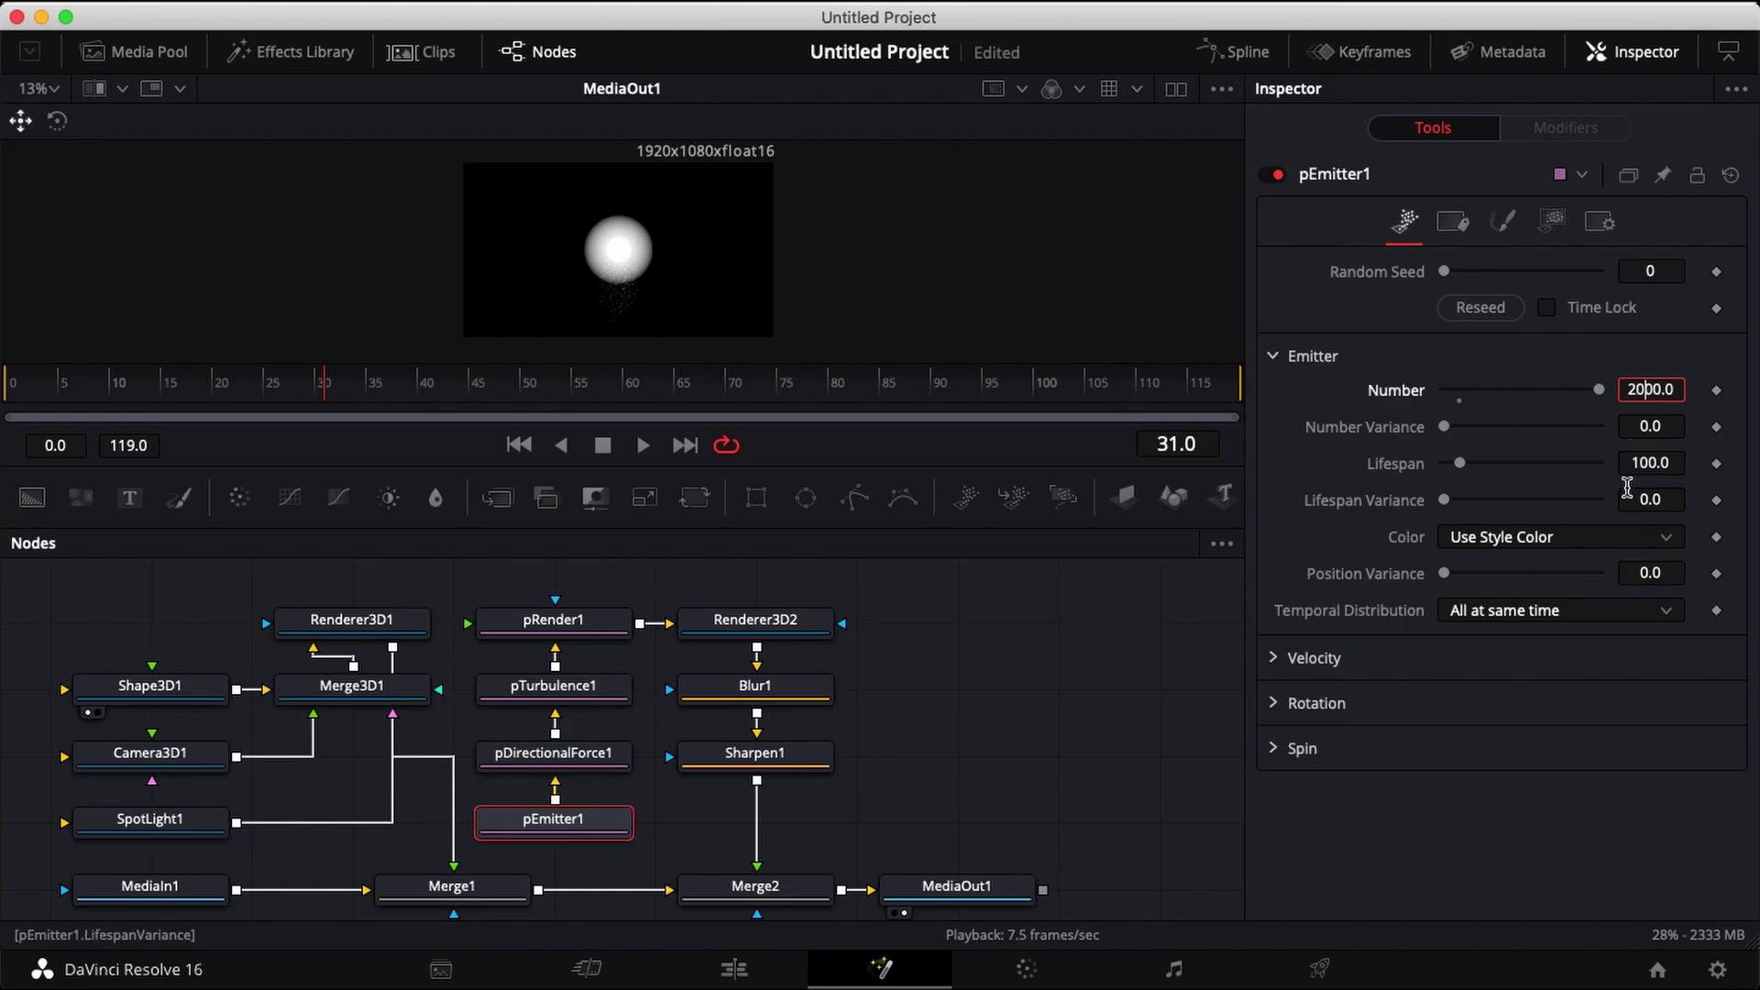
Set pEmitter1's Color Over Life colour to Red in the Style settings
left_click(1501, 221)
scroll(1396, 500, "down", 1)
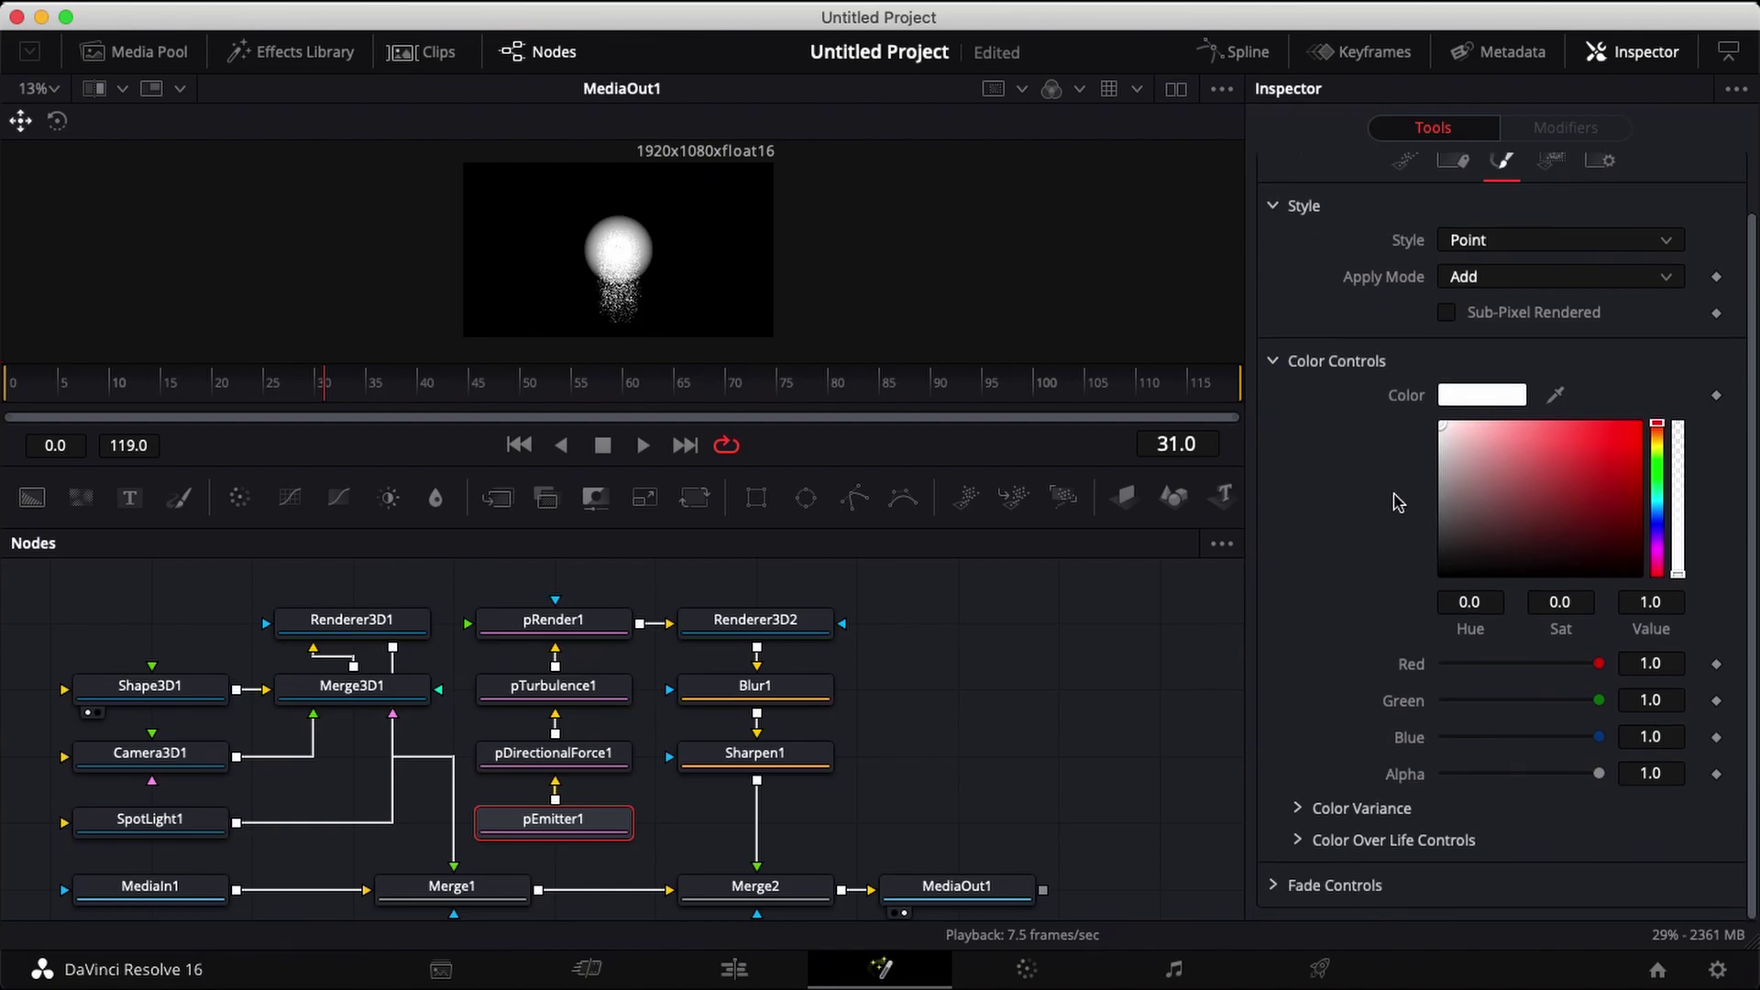
left_click(1297, 840)
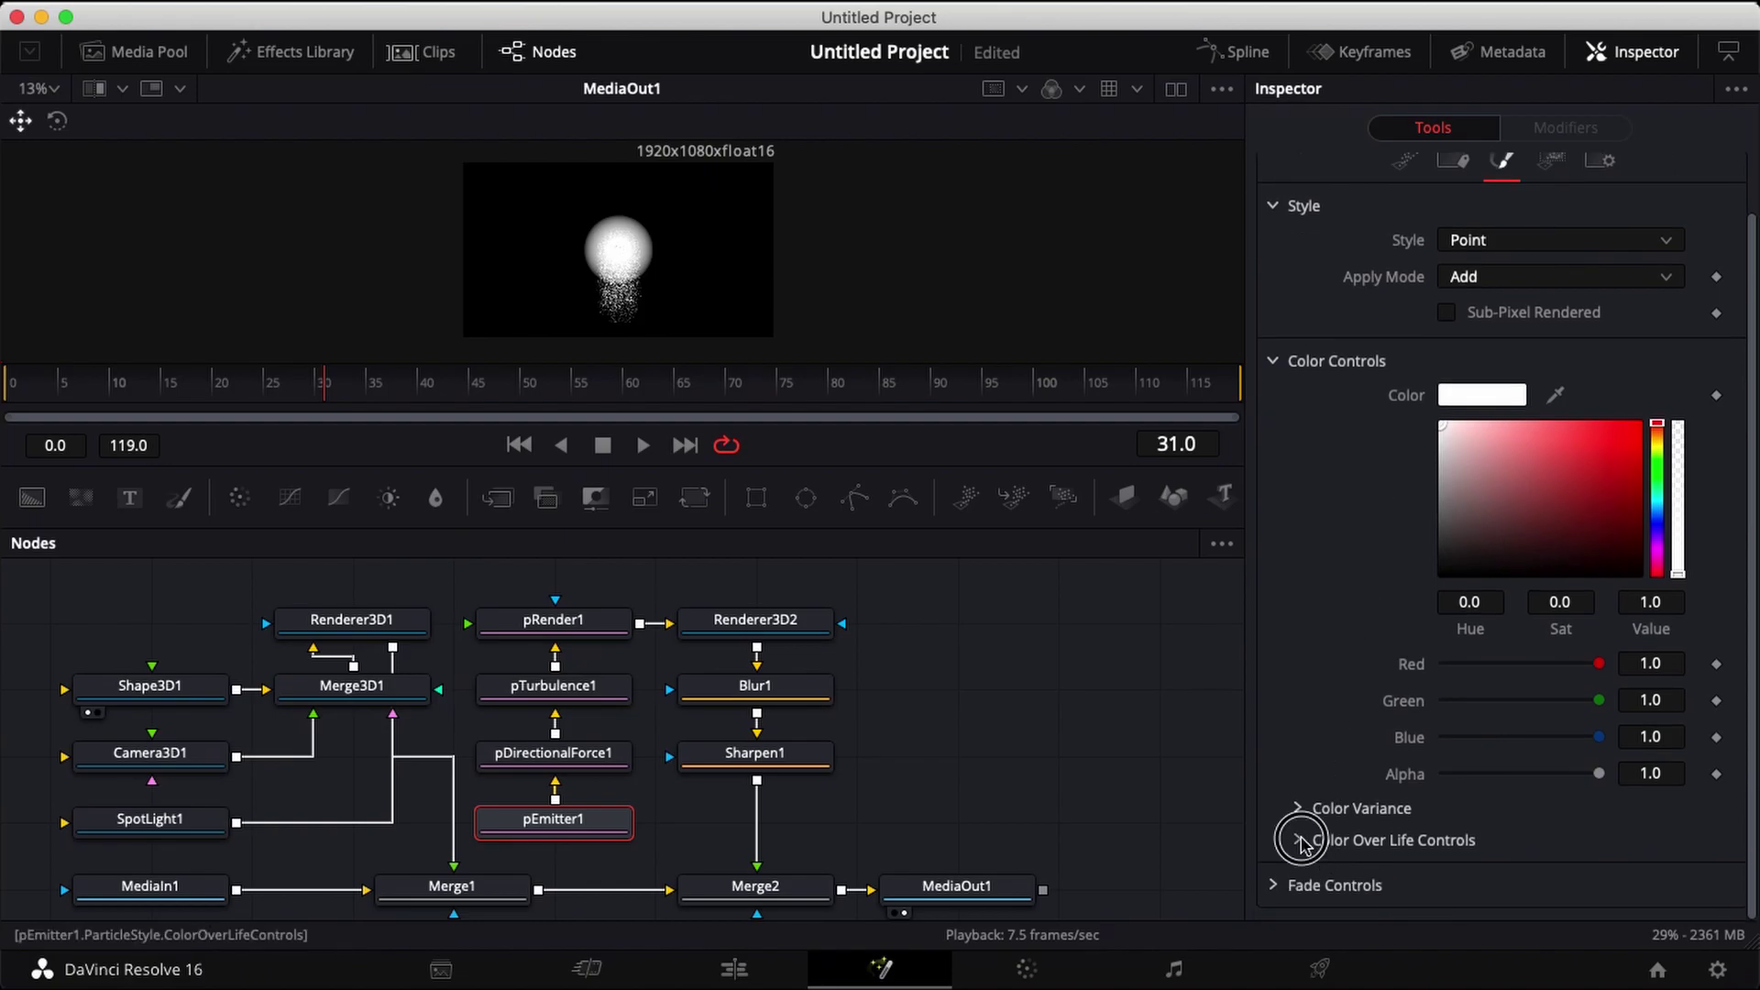
scroll(1363, 773, "down", 5)
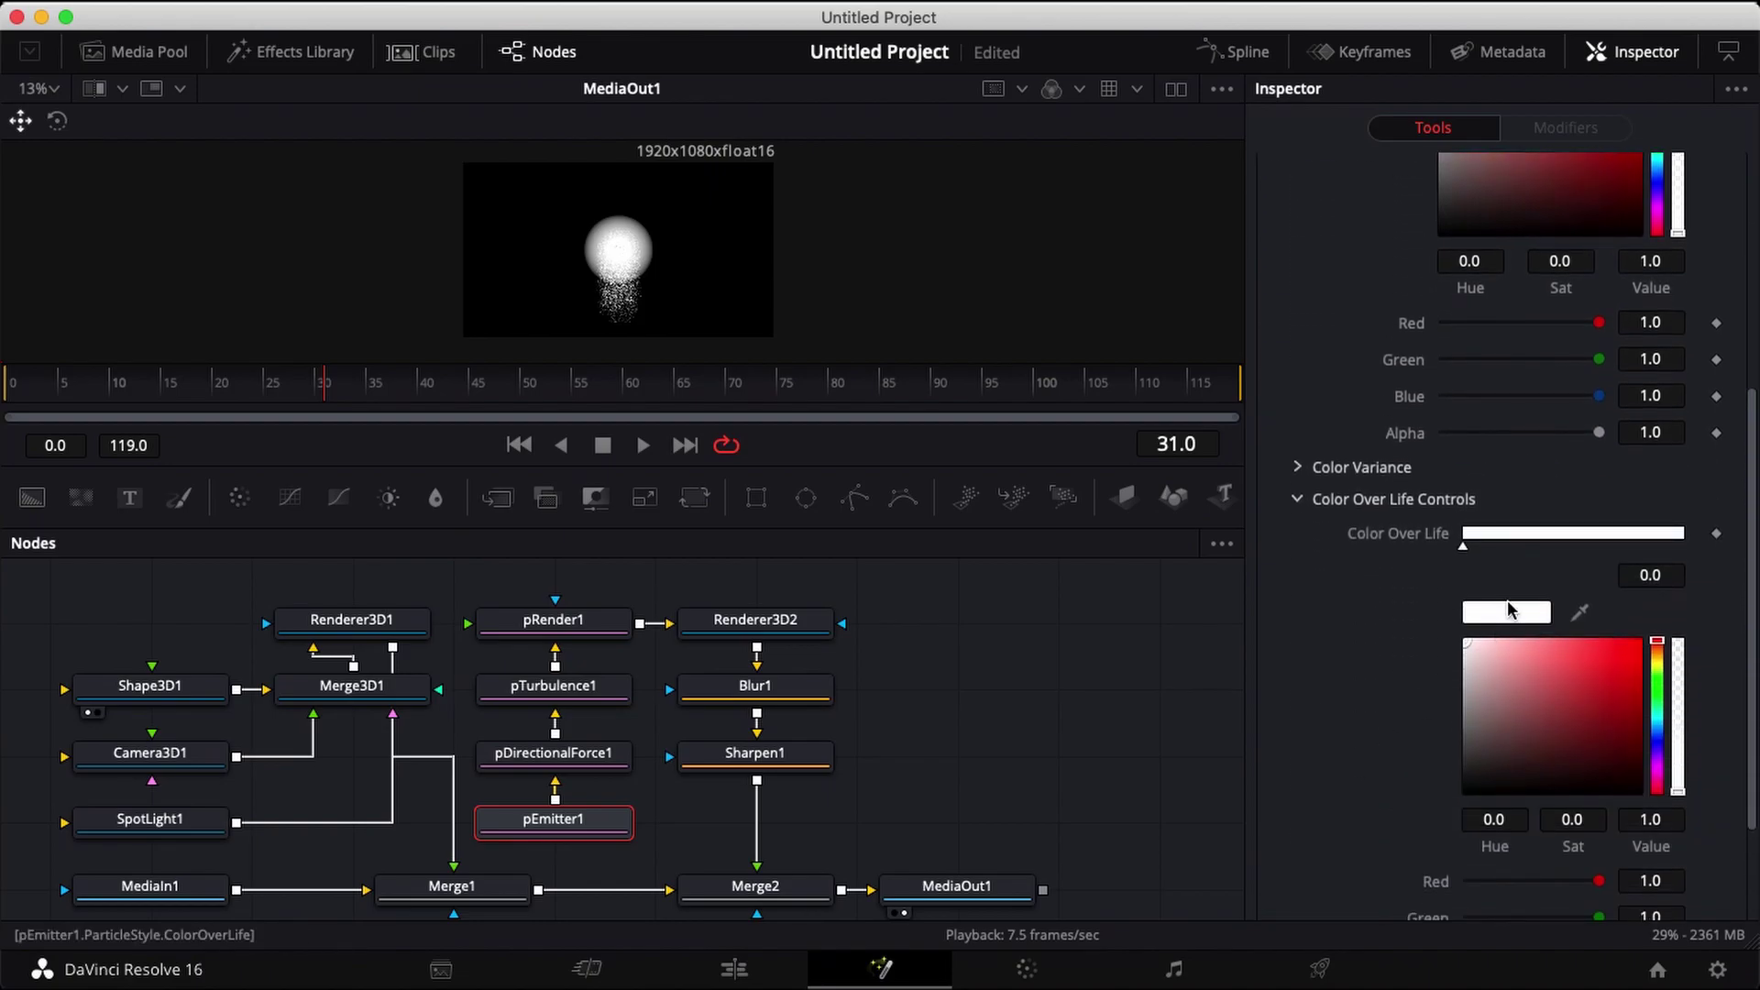
left_click(1508, 614)
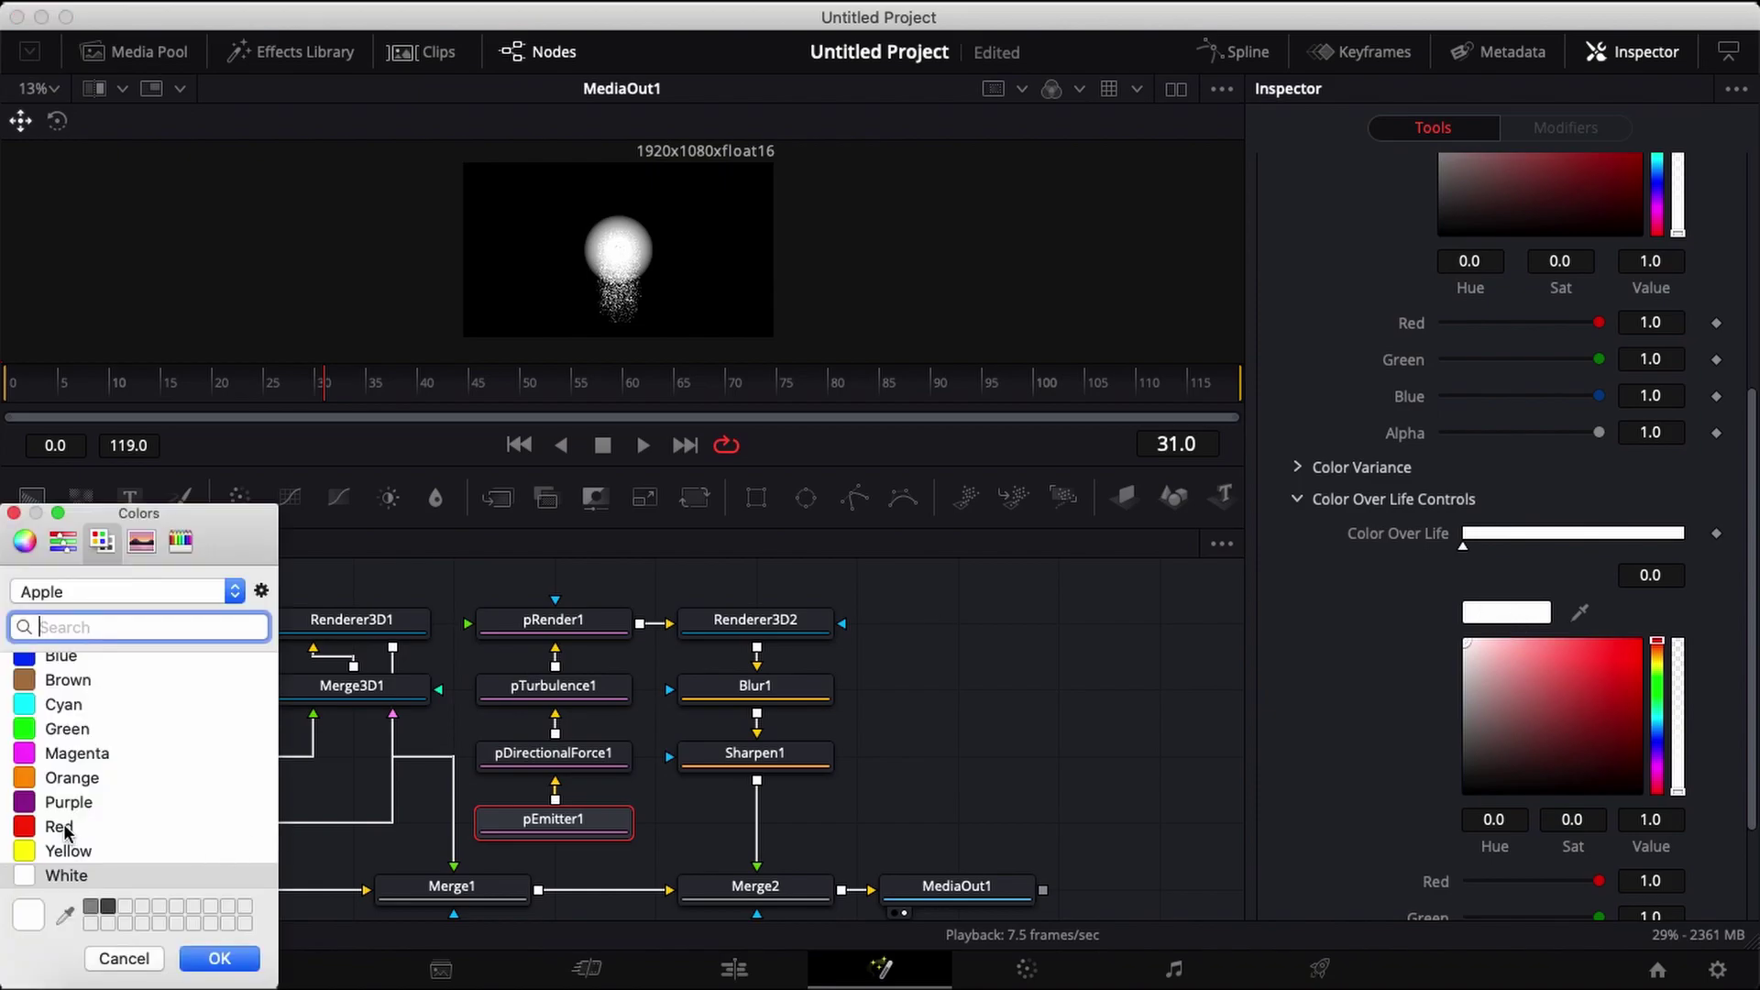
left_click(66, 830)
left_click(220, 959)
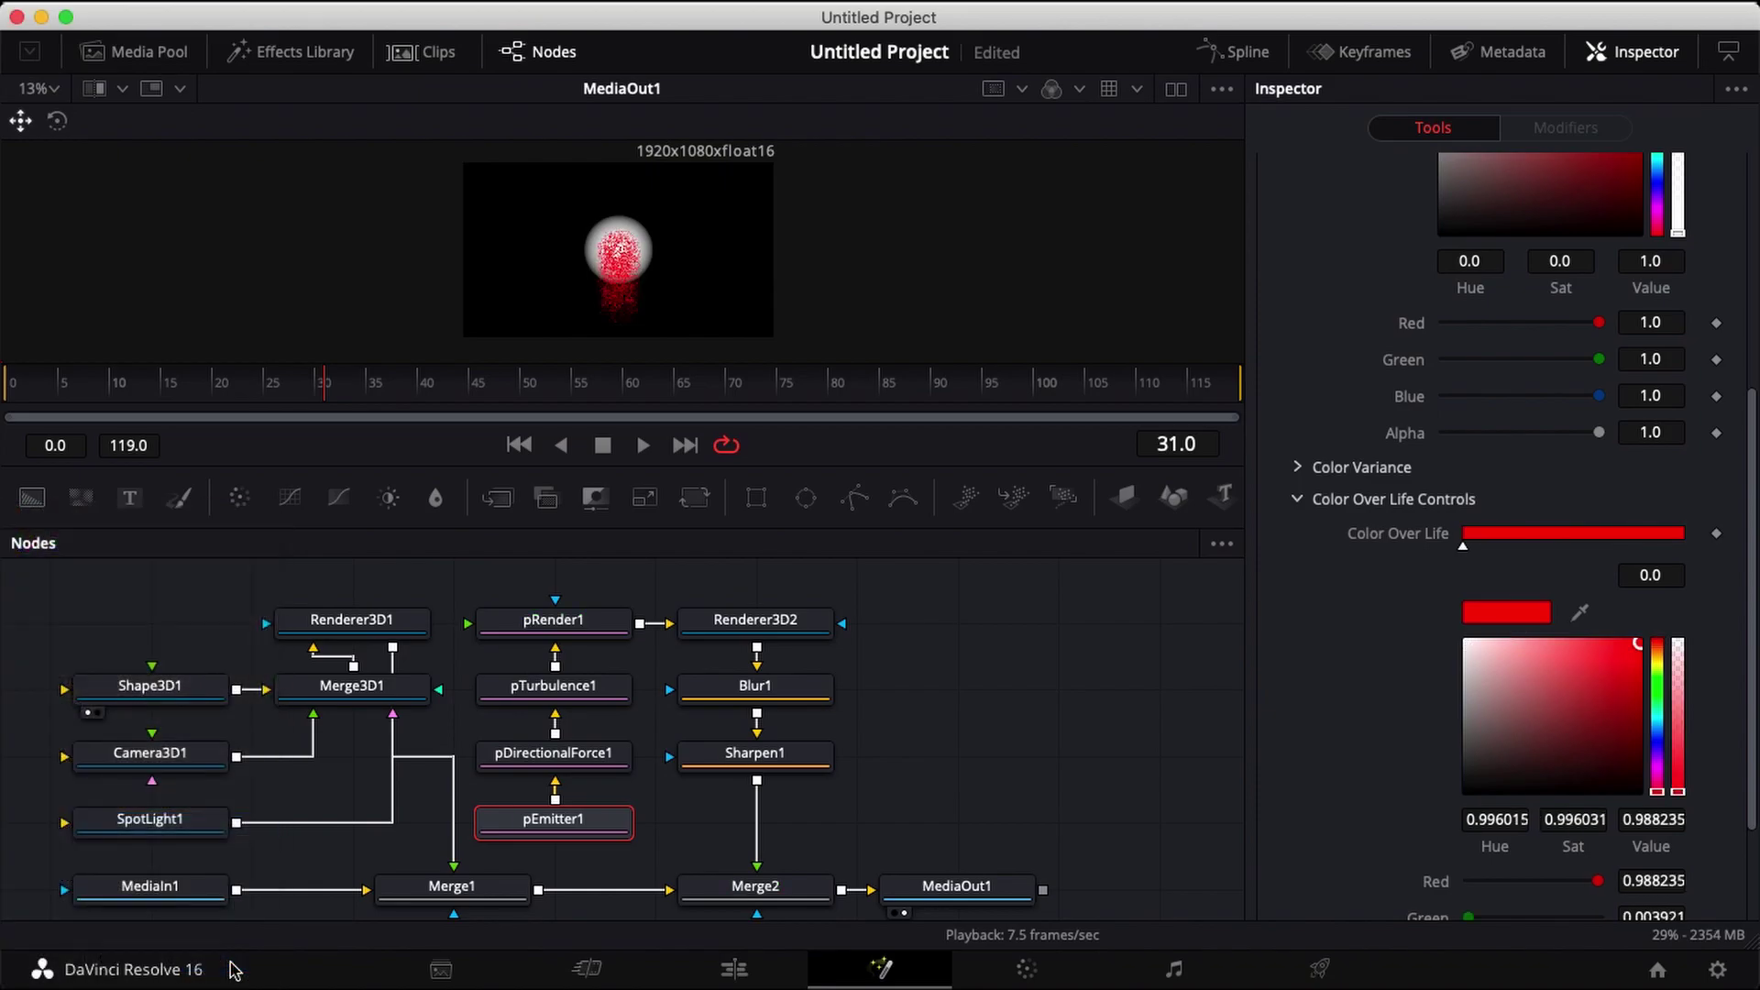
Enlarge pEmitter1's sphere region Size to 0.559, enlarge the viewer and play back the particles
scroll(1302, 499, "up", 5)
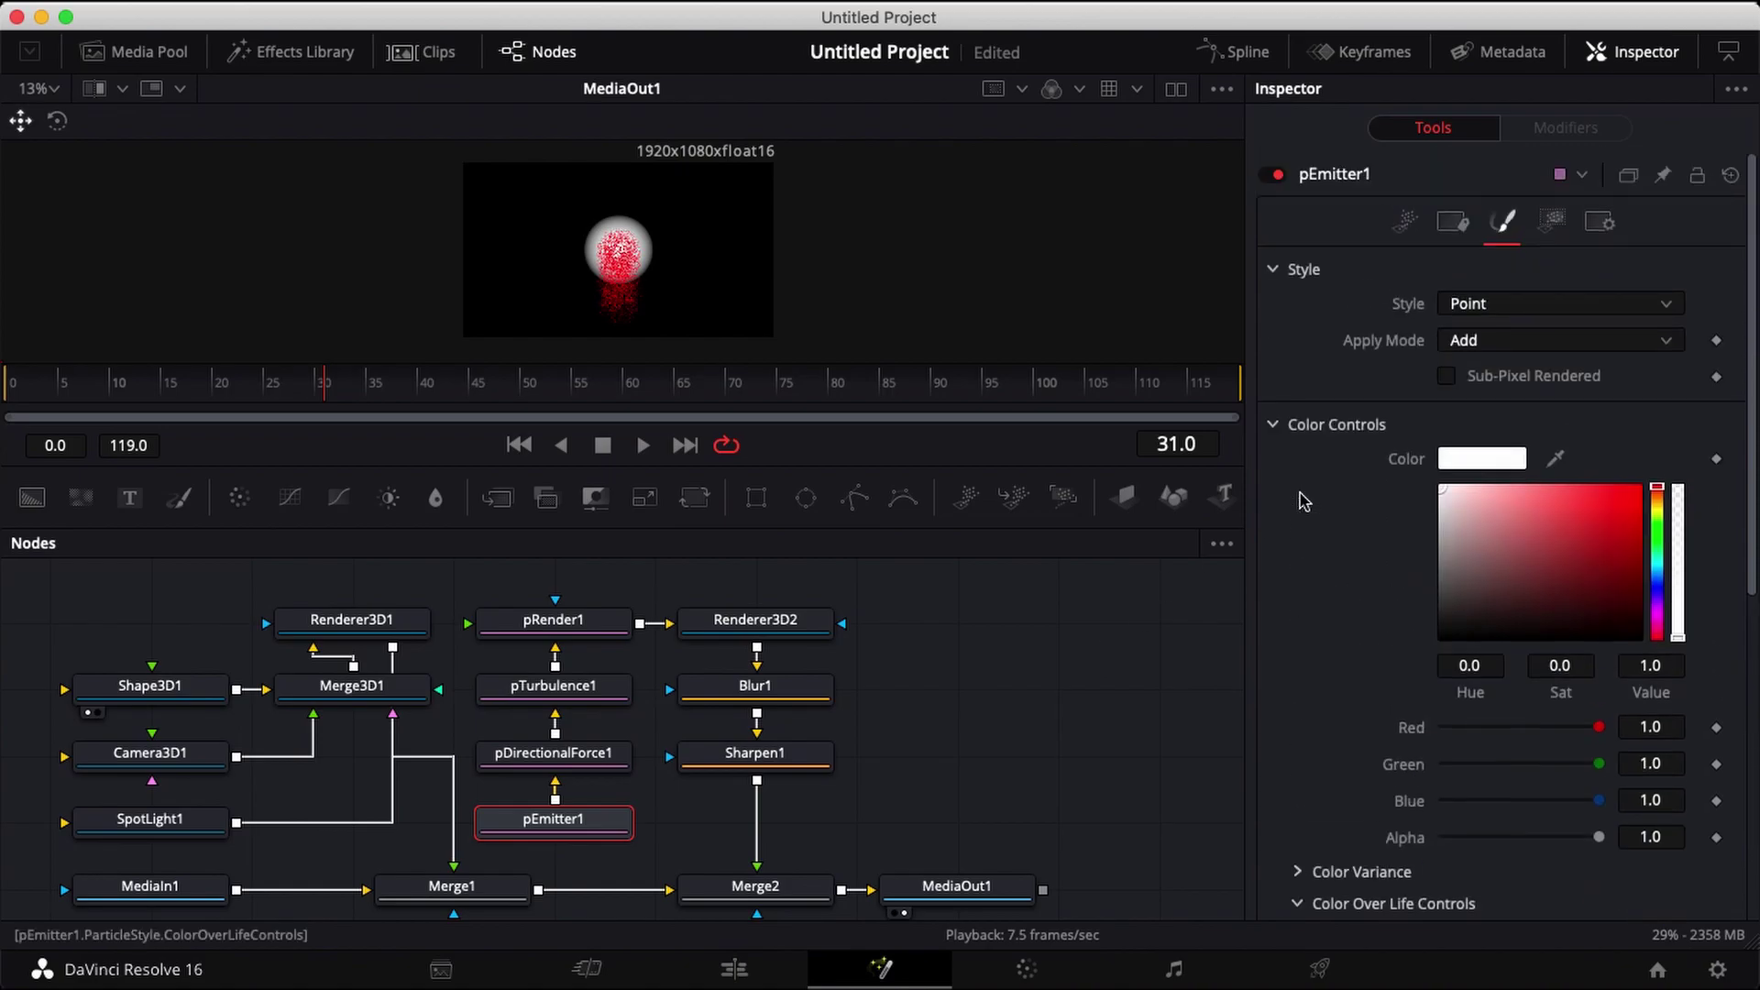
left_click(1551, 222)
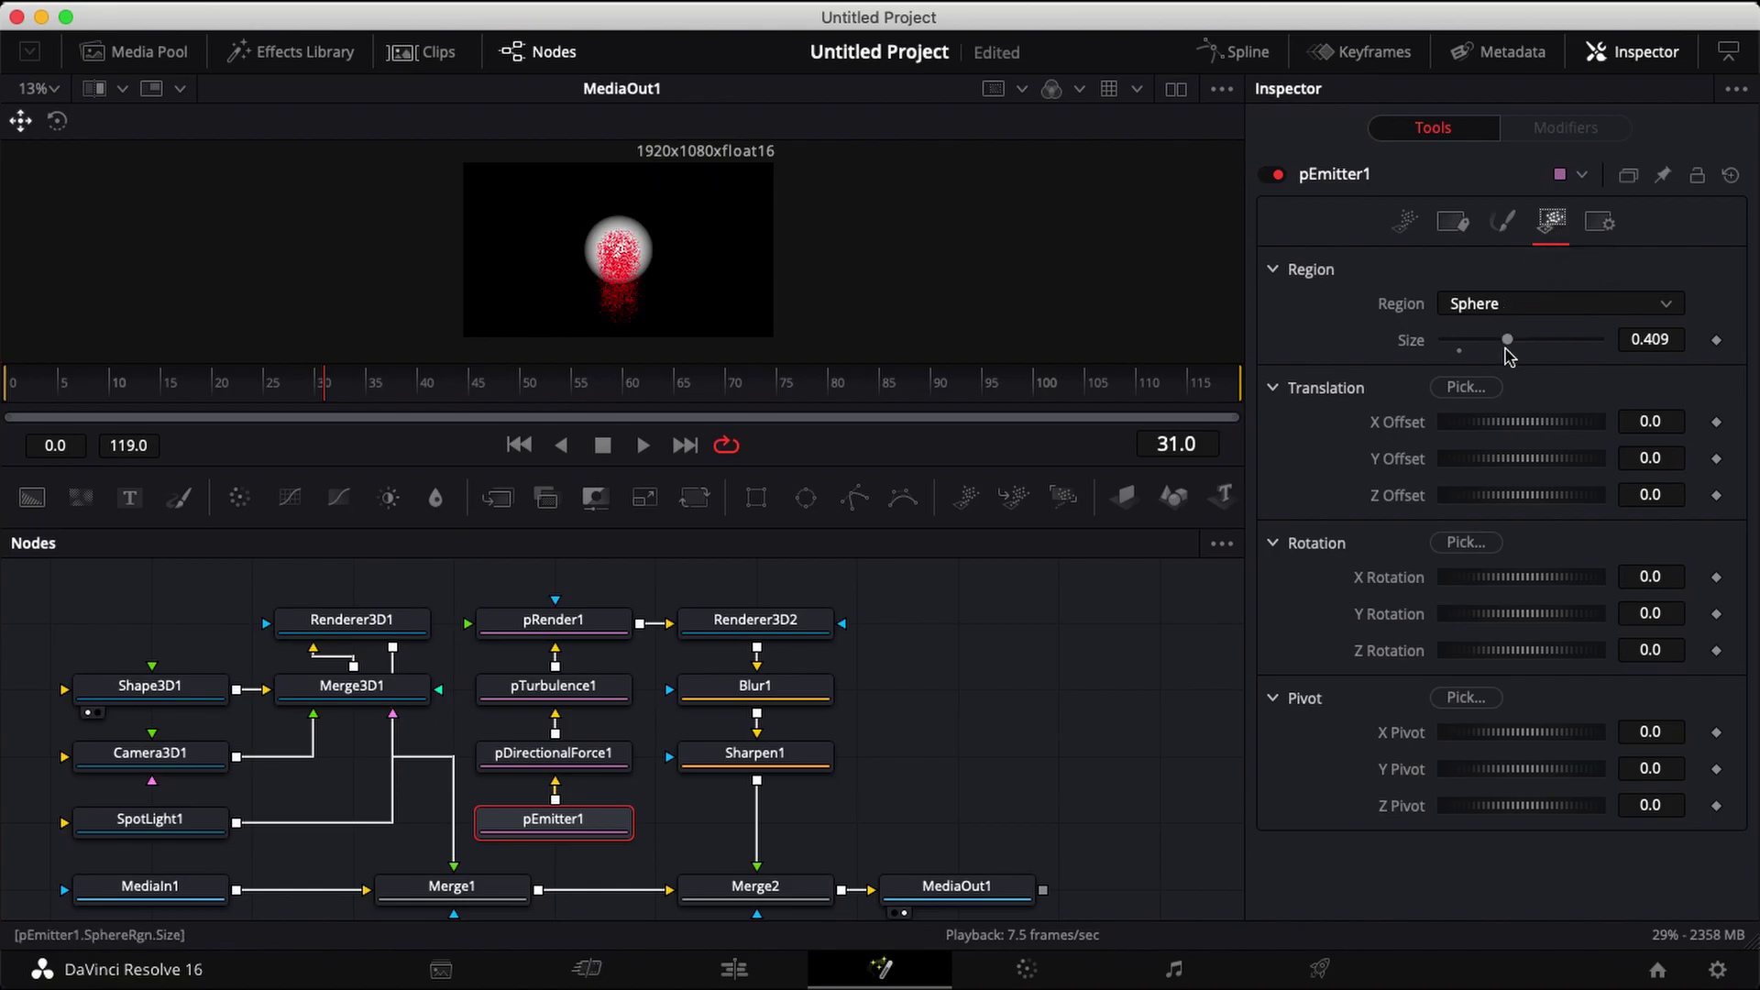
left_click_drag(1508, 345, 1523, 343)
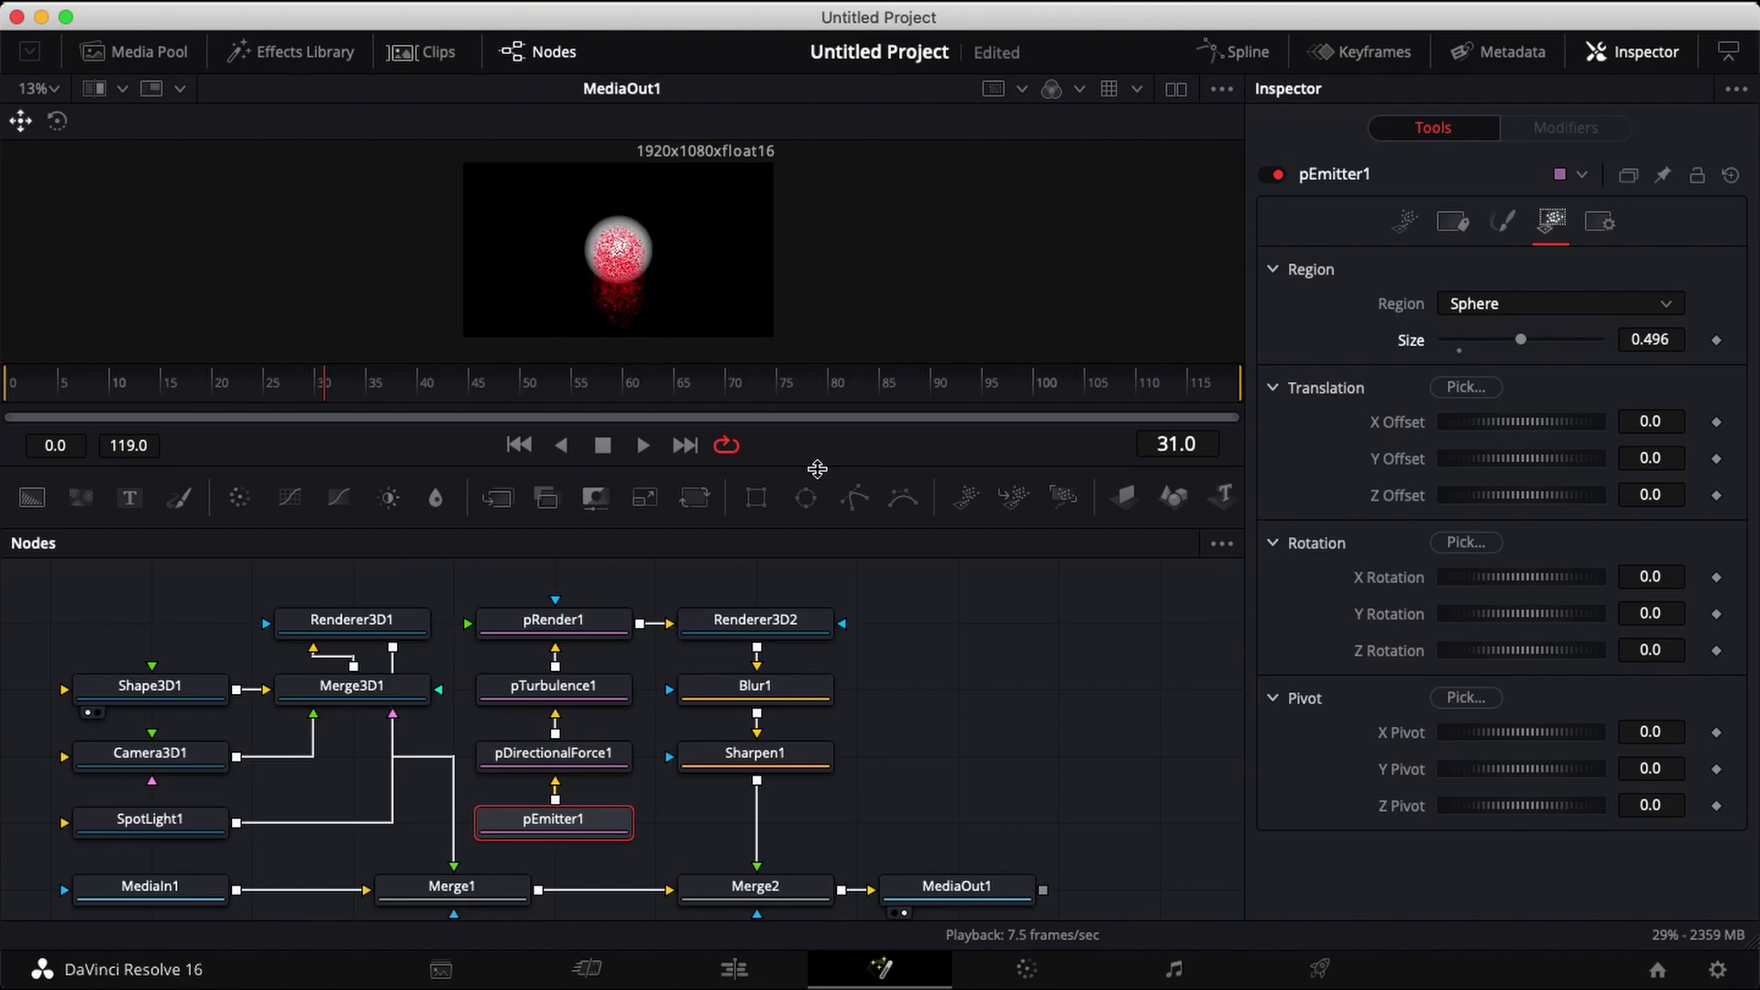
left_click_drag(818, 467, 813, 628)
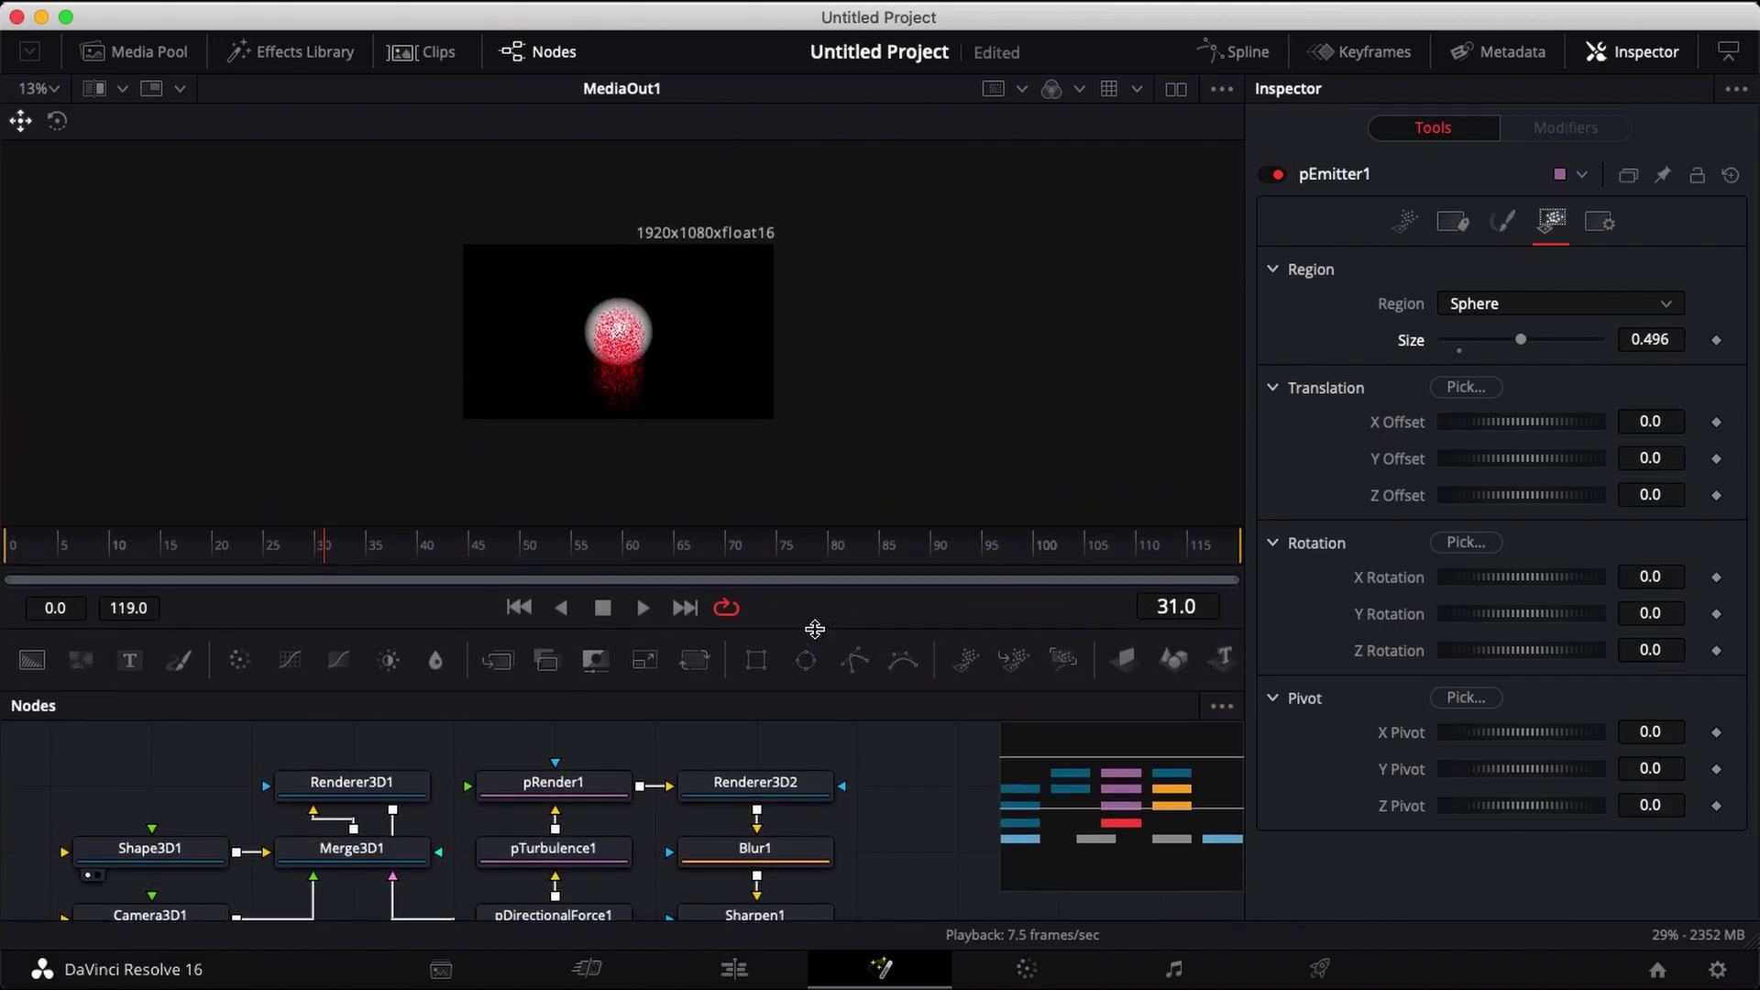
scroll(868, 330, "up", 5)
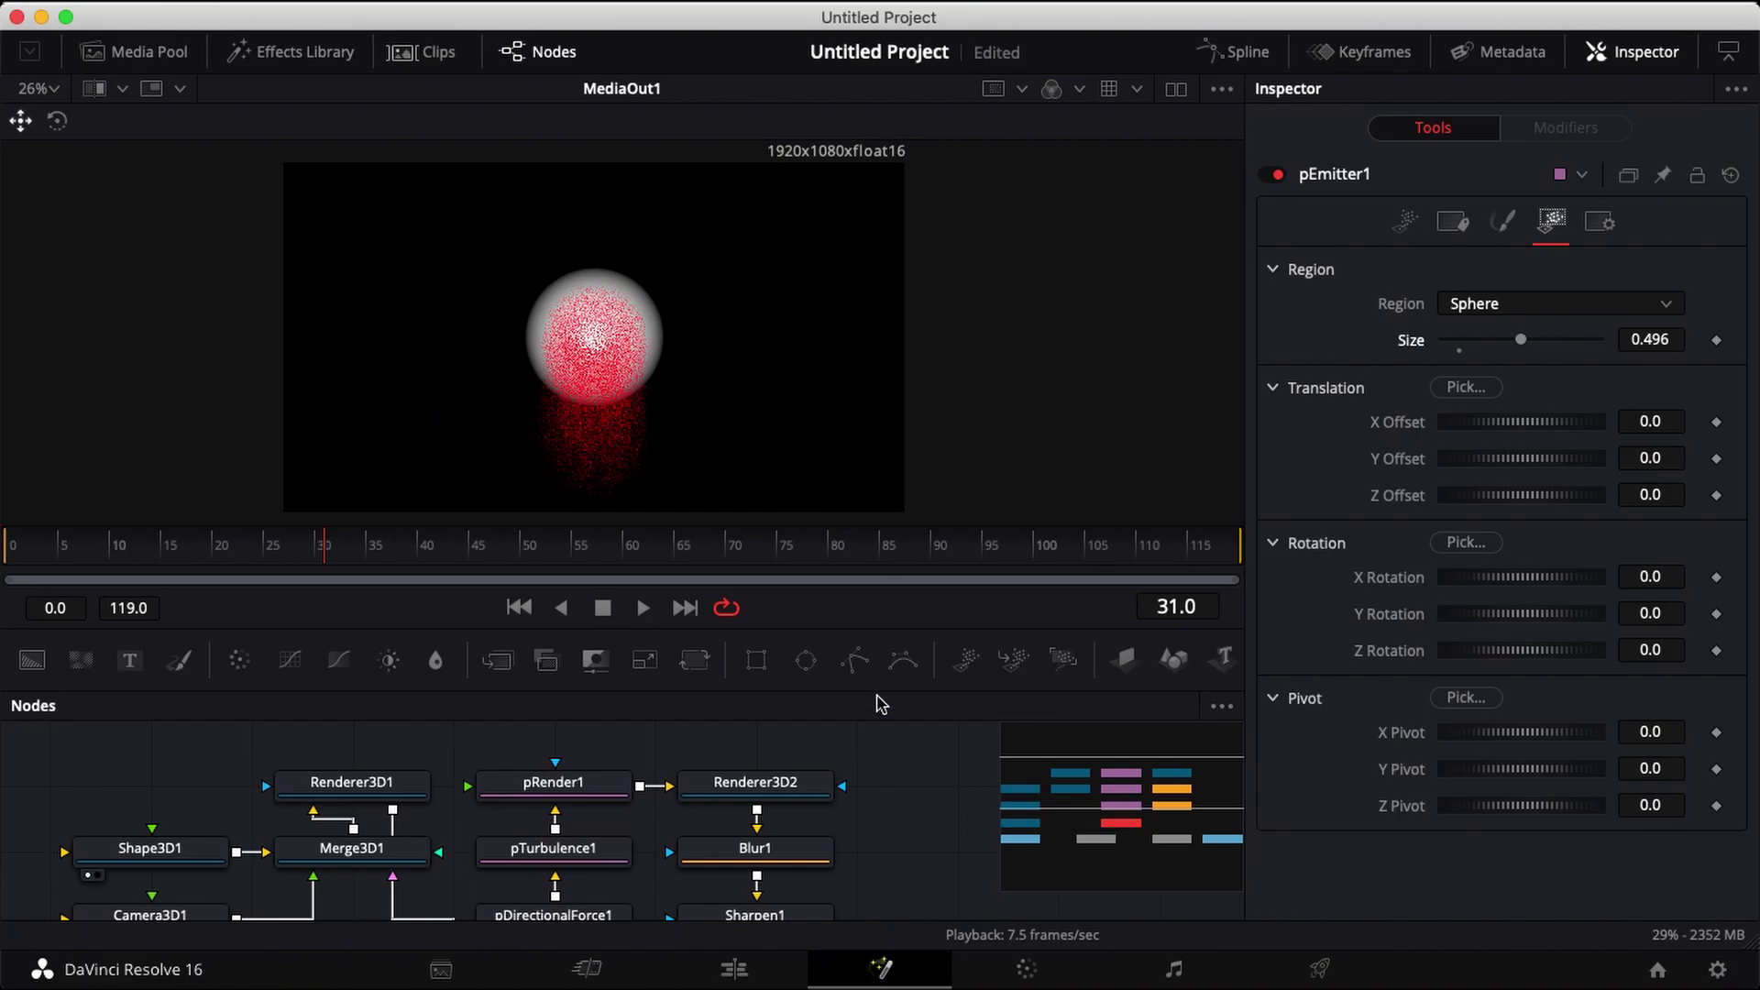
scroll(887, 786, "down", 5)
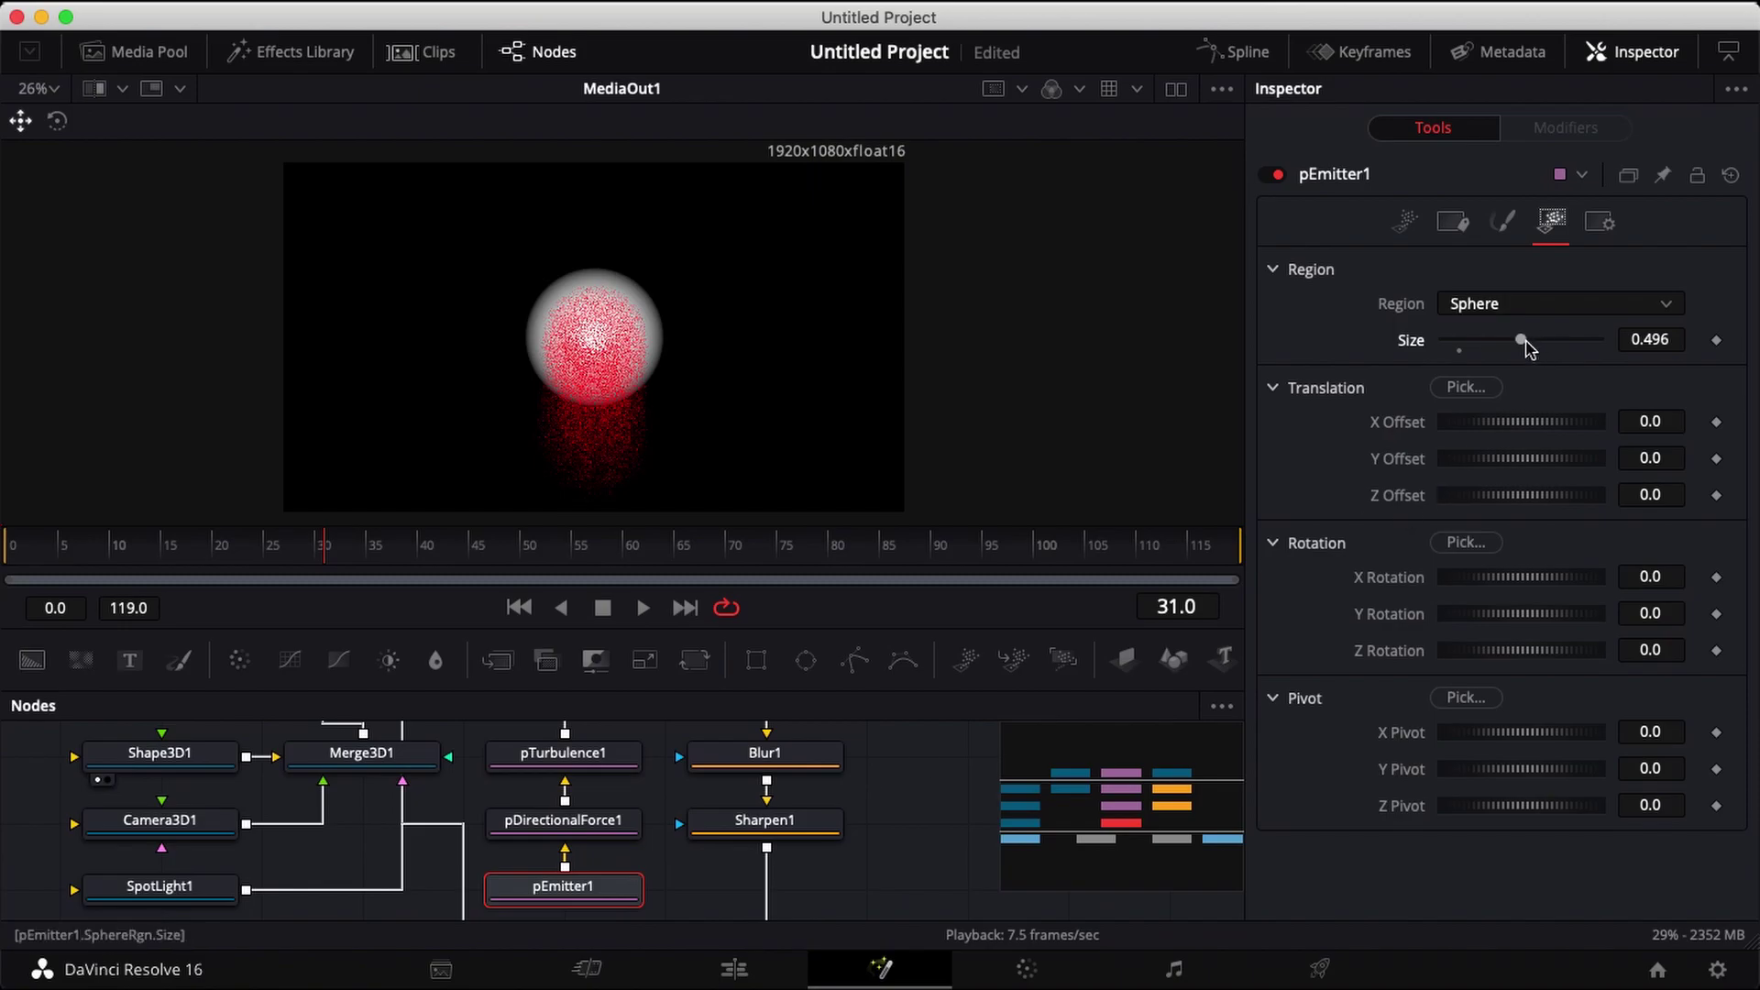
left_click_drag(1523, 339, 1533, 341)
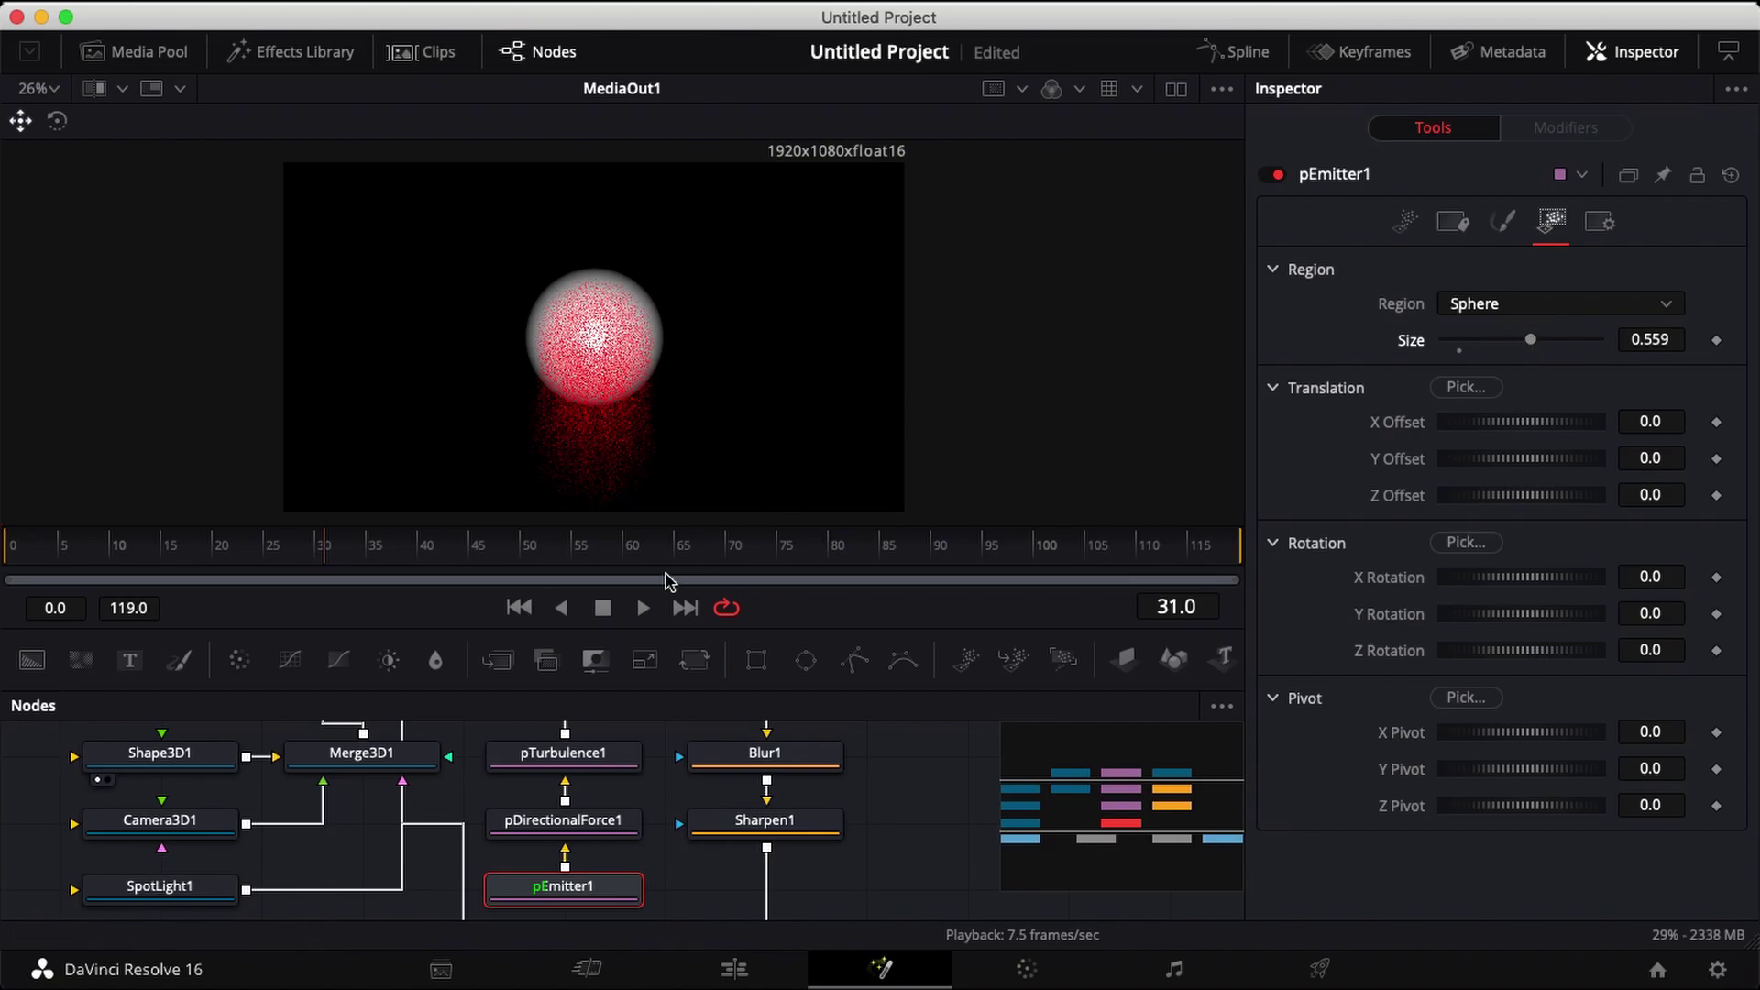
left_click(645, 610)
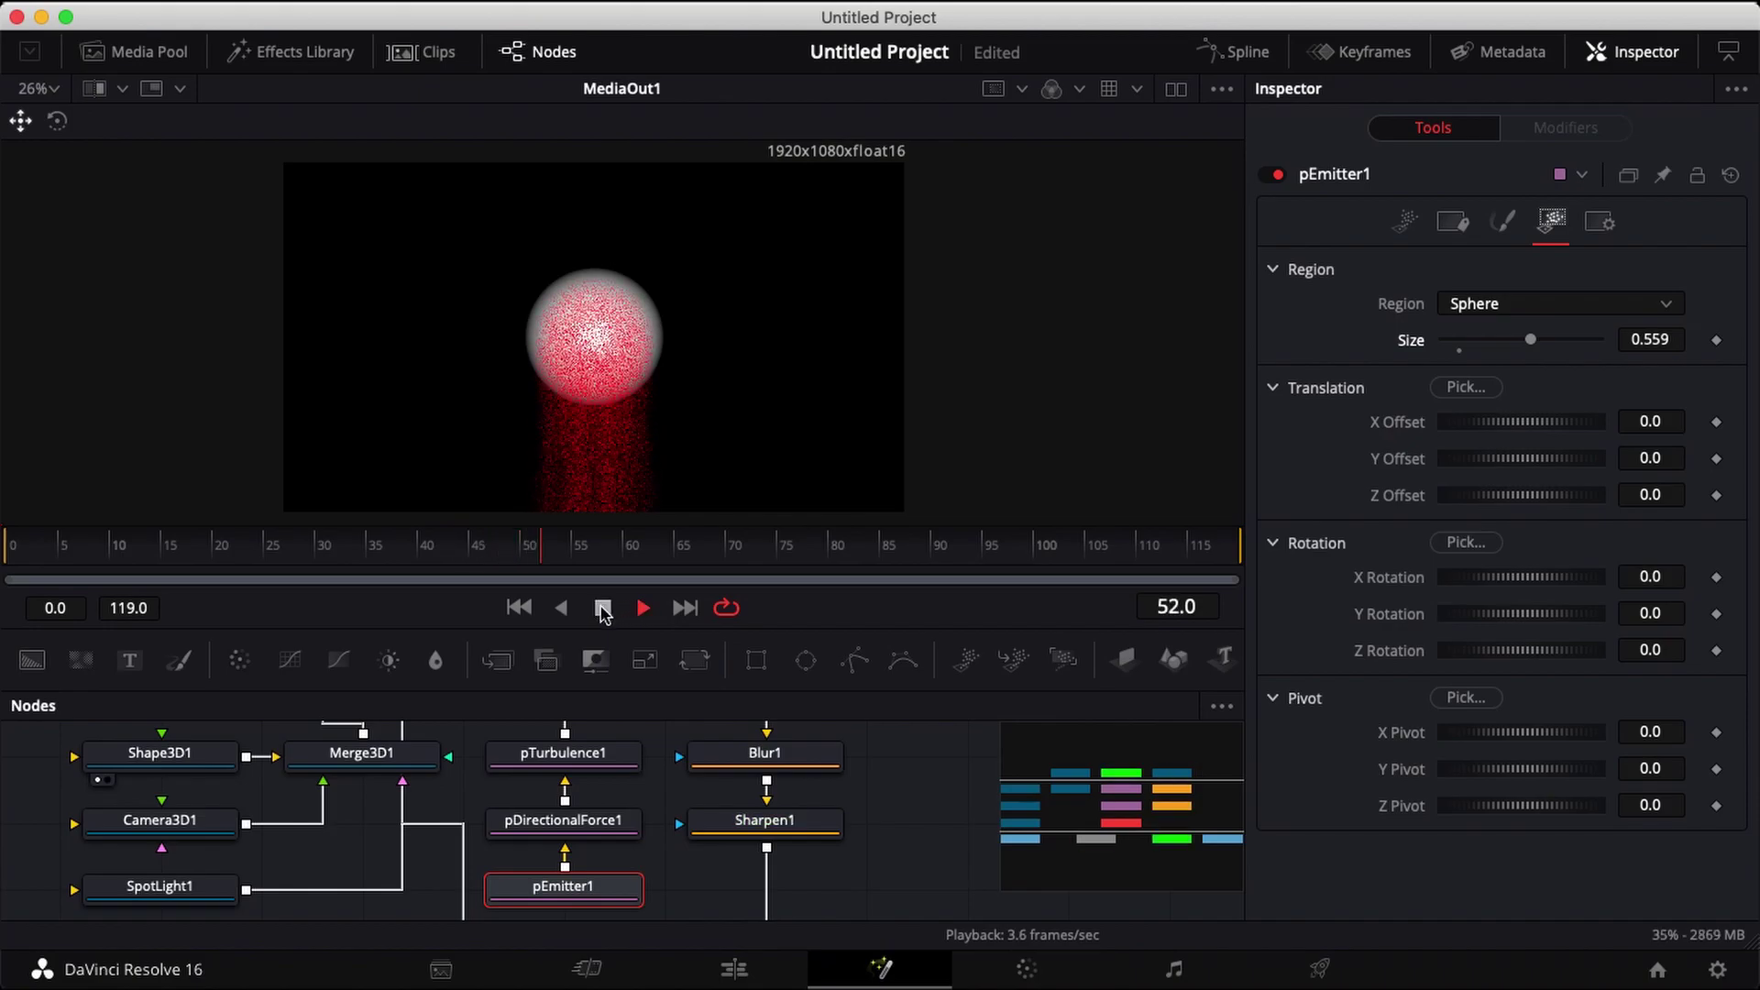
Stop playback and set pDirectionalForce1's Direction to 90 so particles stream upward
left_click(603, 610)
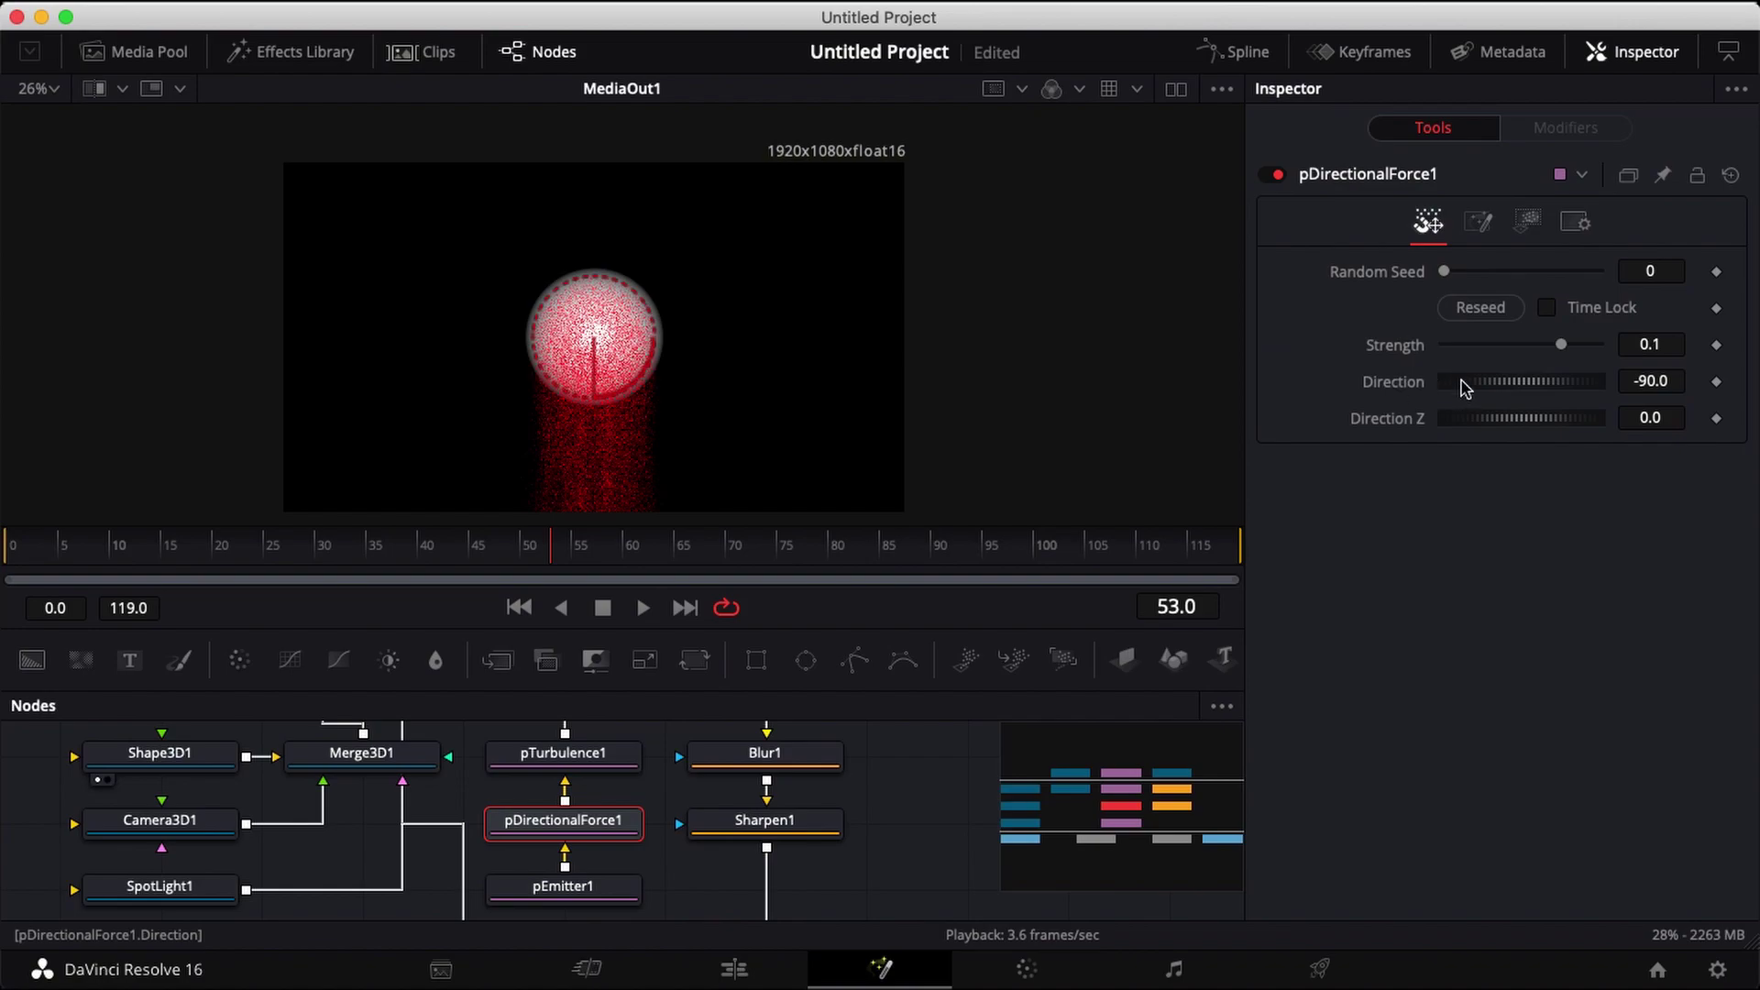
left_click_drag(1496, 385, 1578, 376)
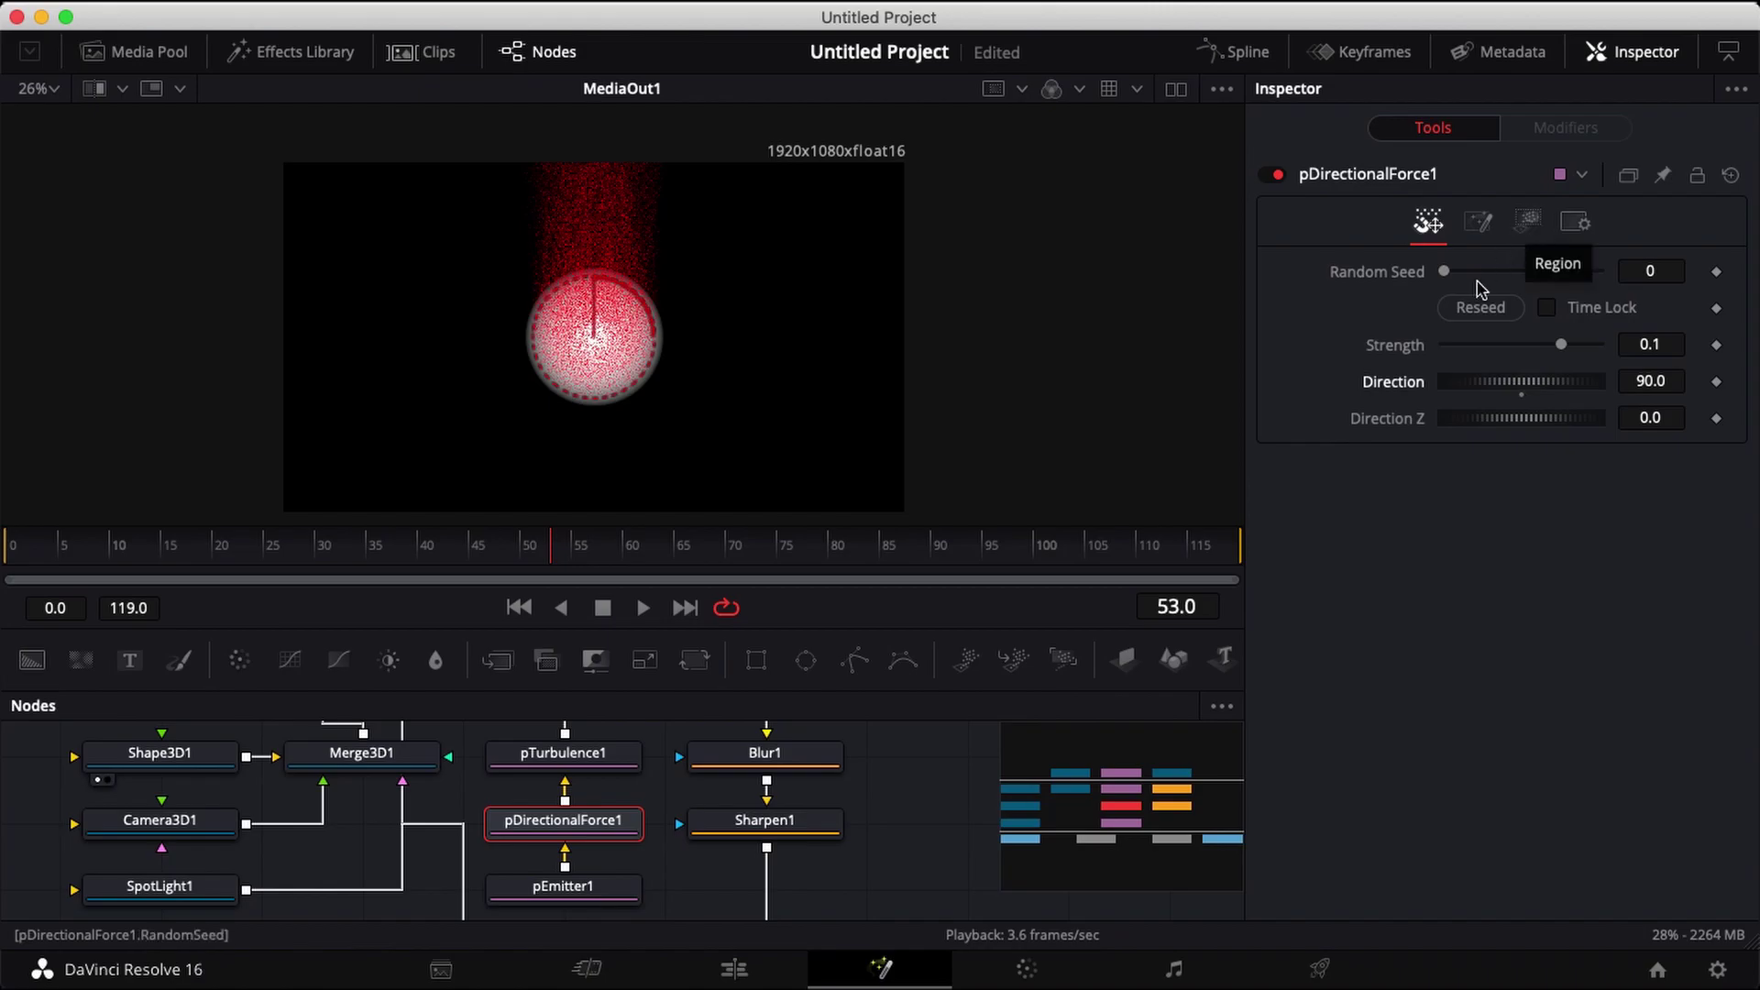
scroll(631, 864, "down", 1)
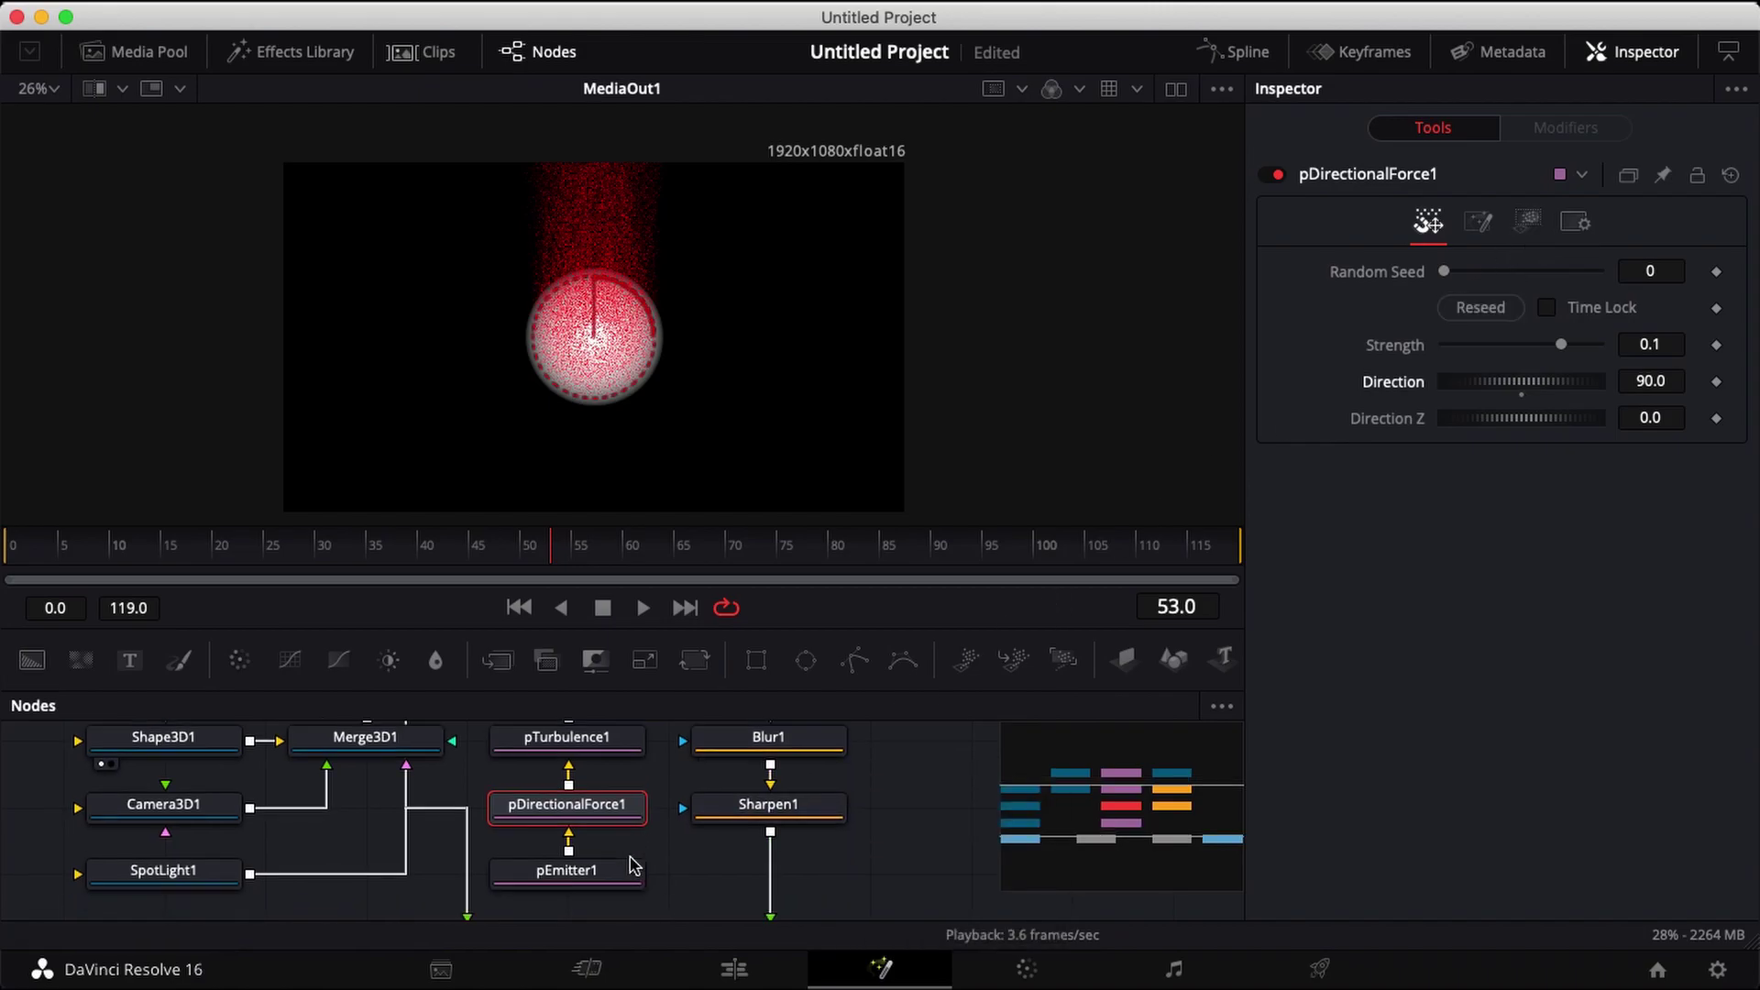
scroll(577, 857, "down", 2)
left_click(570, 848)
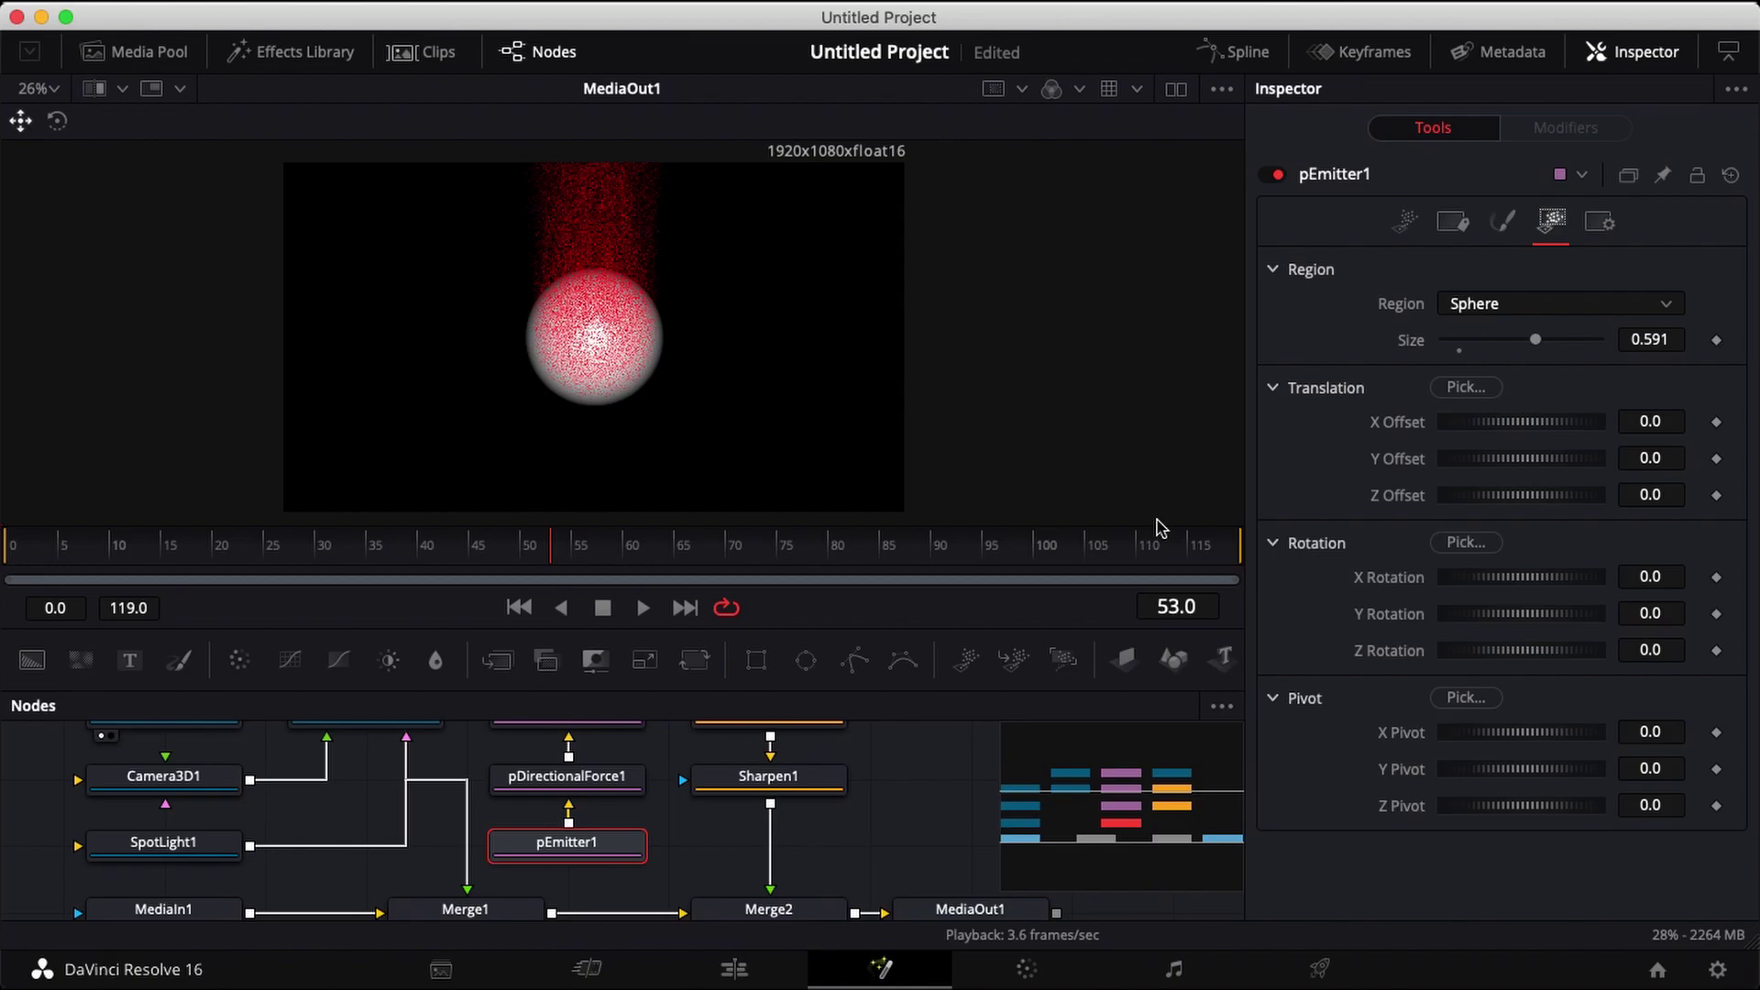
left_click(1404, 221)
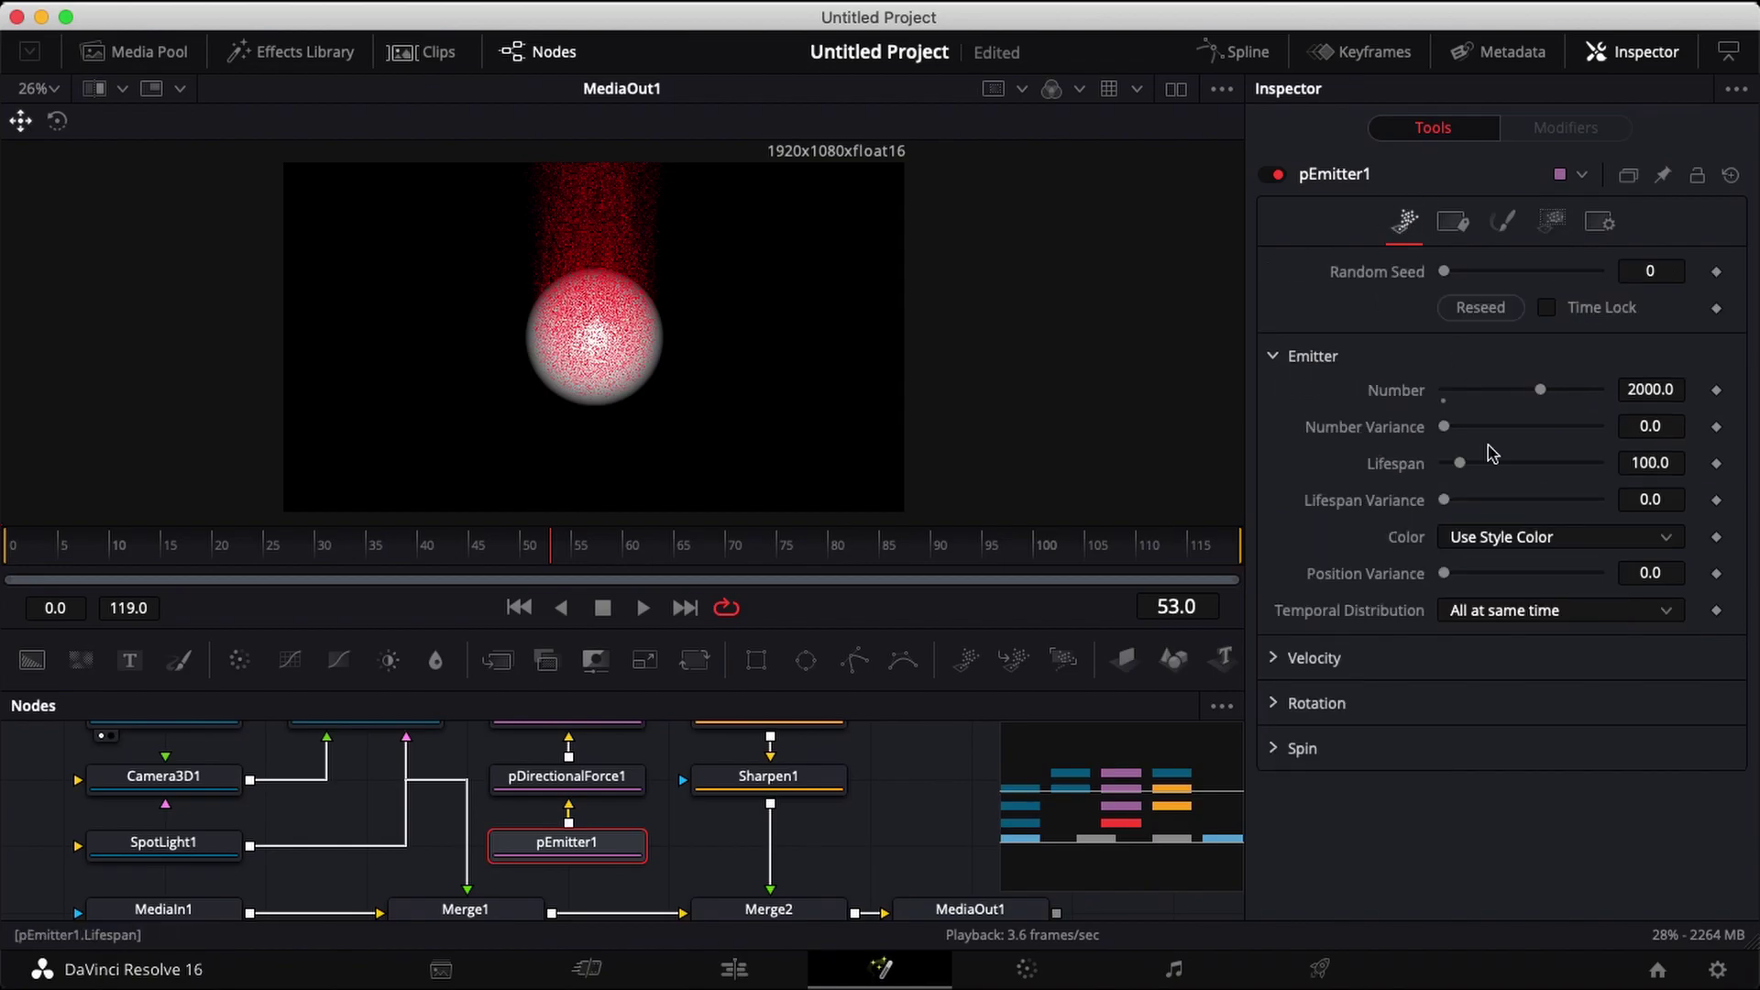
Set pEmitter1's Number Variance to 11, Lifespan Variance to 10.2 and Lifespan to 24
left_click_drag(1444, 426, 1460, 429)
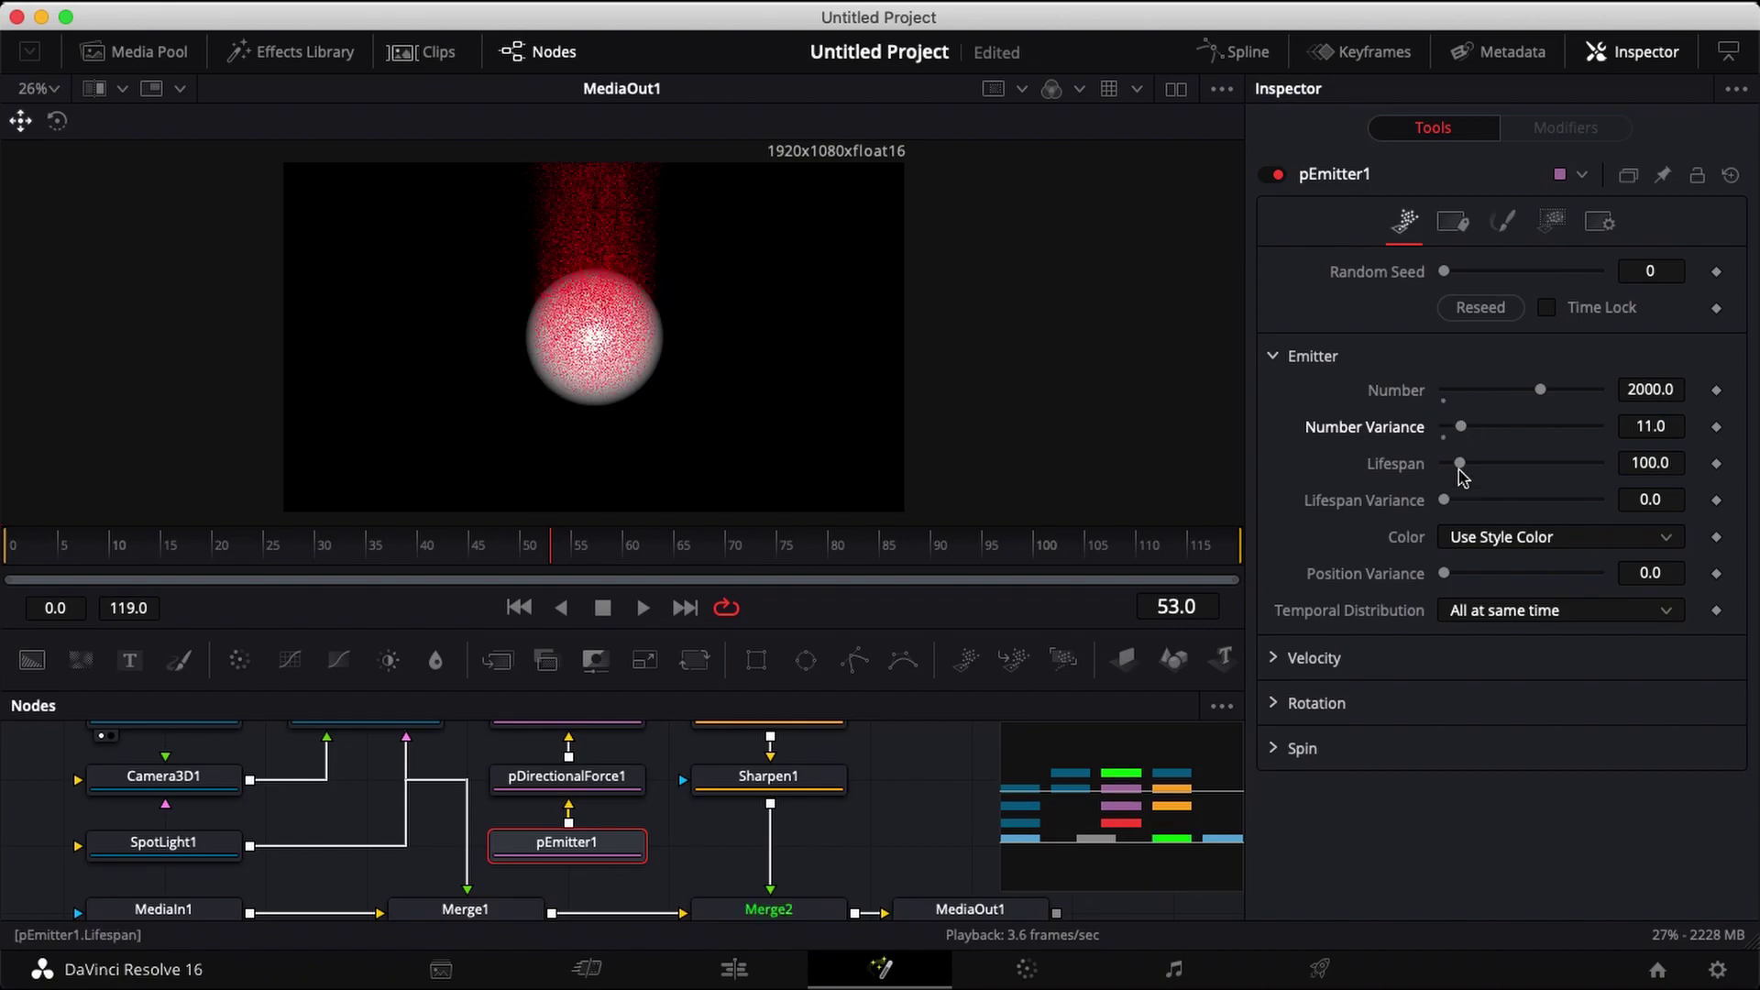
left_click_drag(1446, 501, 1460, 500)
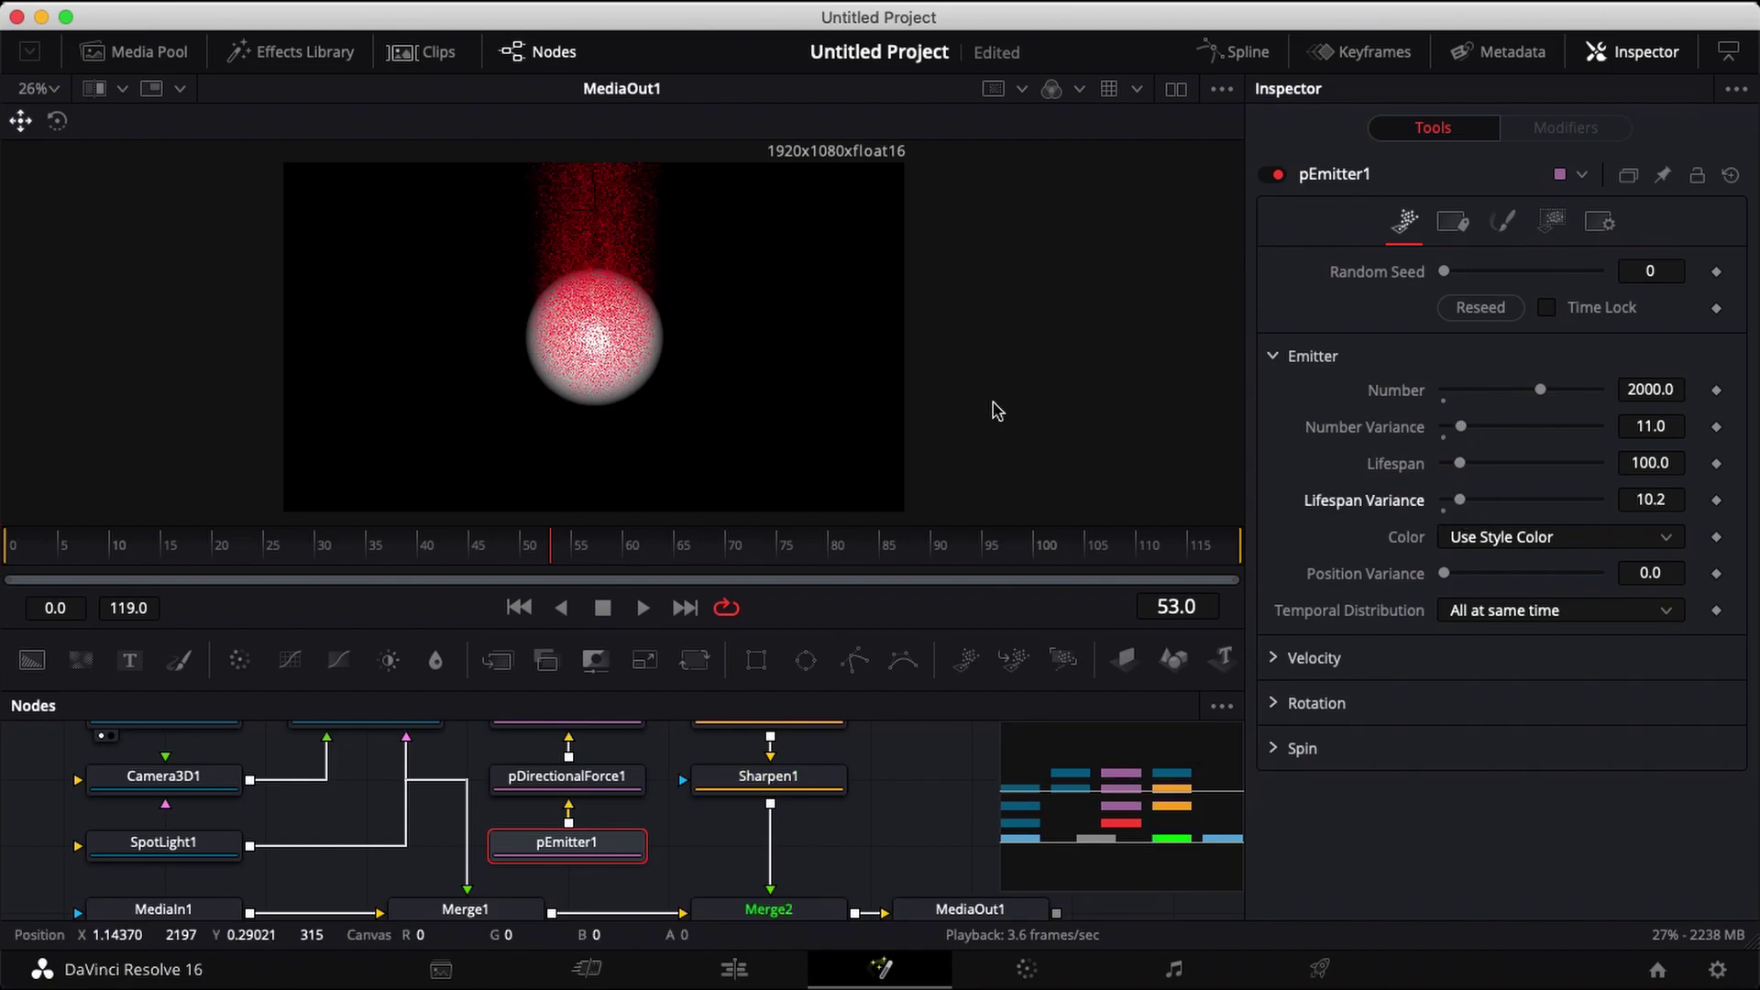
left_click_drag(1463, 466, 1451, 471)
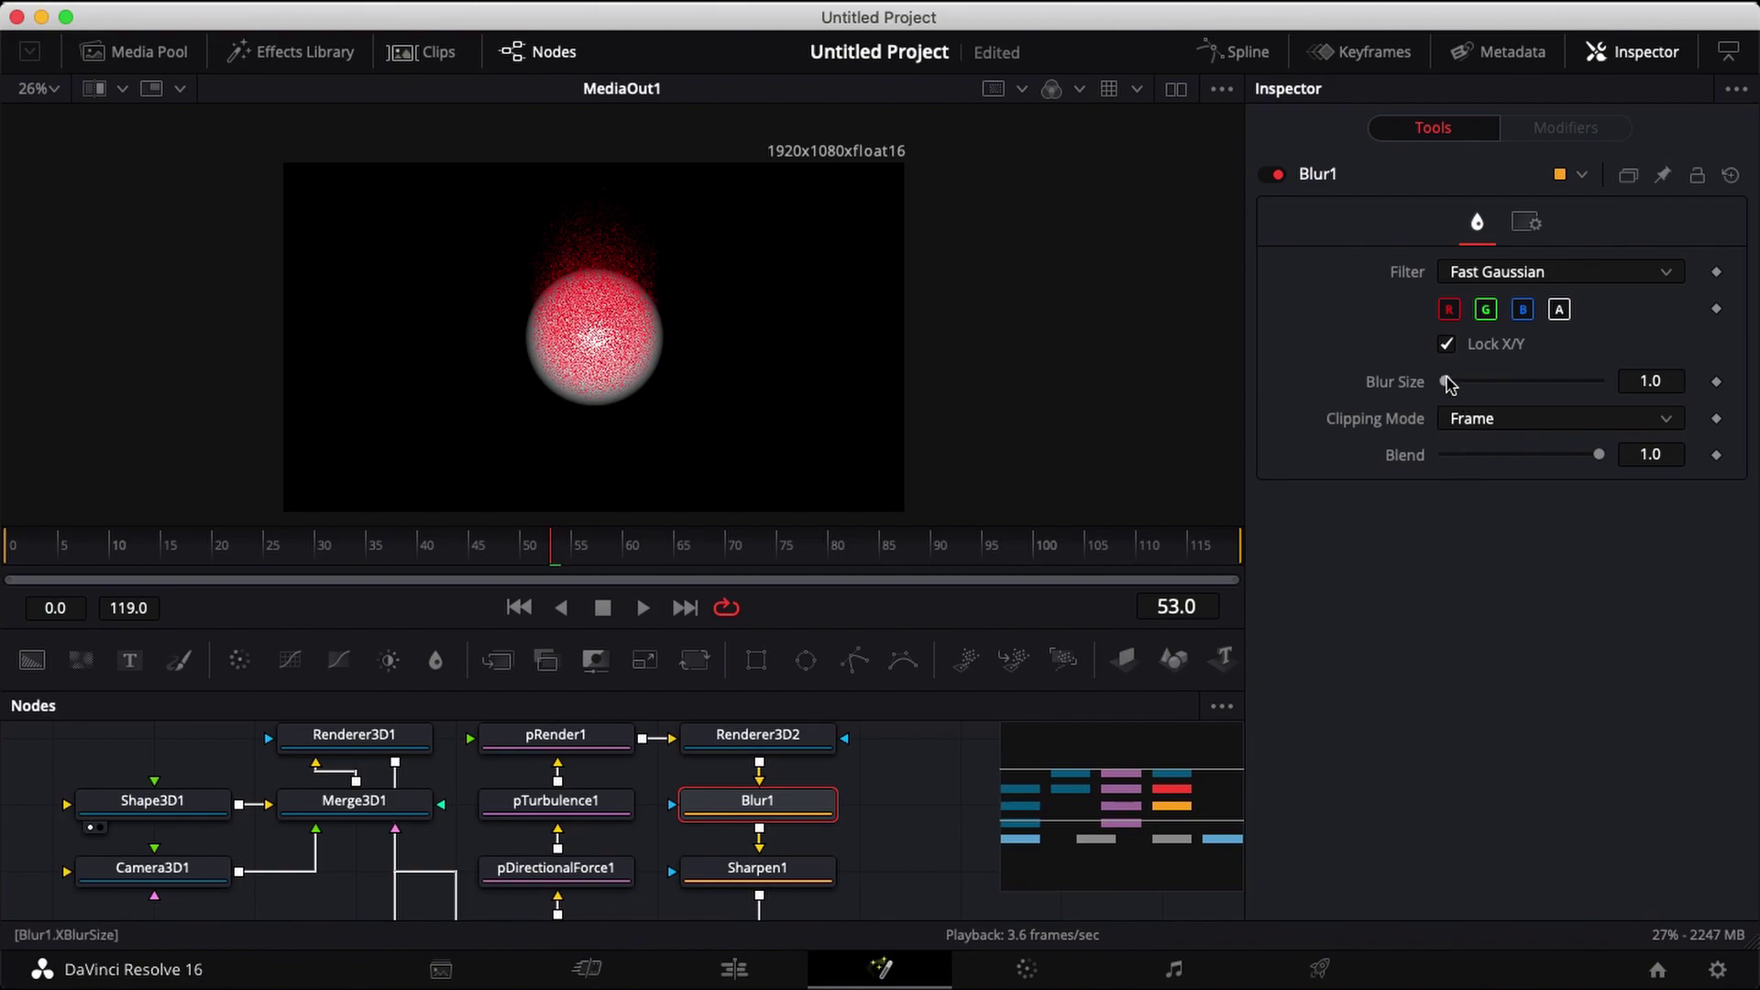
Set Blur1's Blur Size to 7.9 and raise Sharpen1's Amount to 32.3
mouse_move(1446, 385)
left_mouse_down()
mouse_move(1473, 385)
mouse_move(1455, 385)
left_mouse_up()
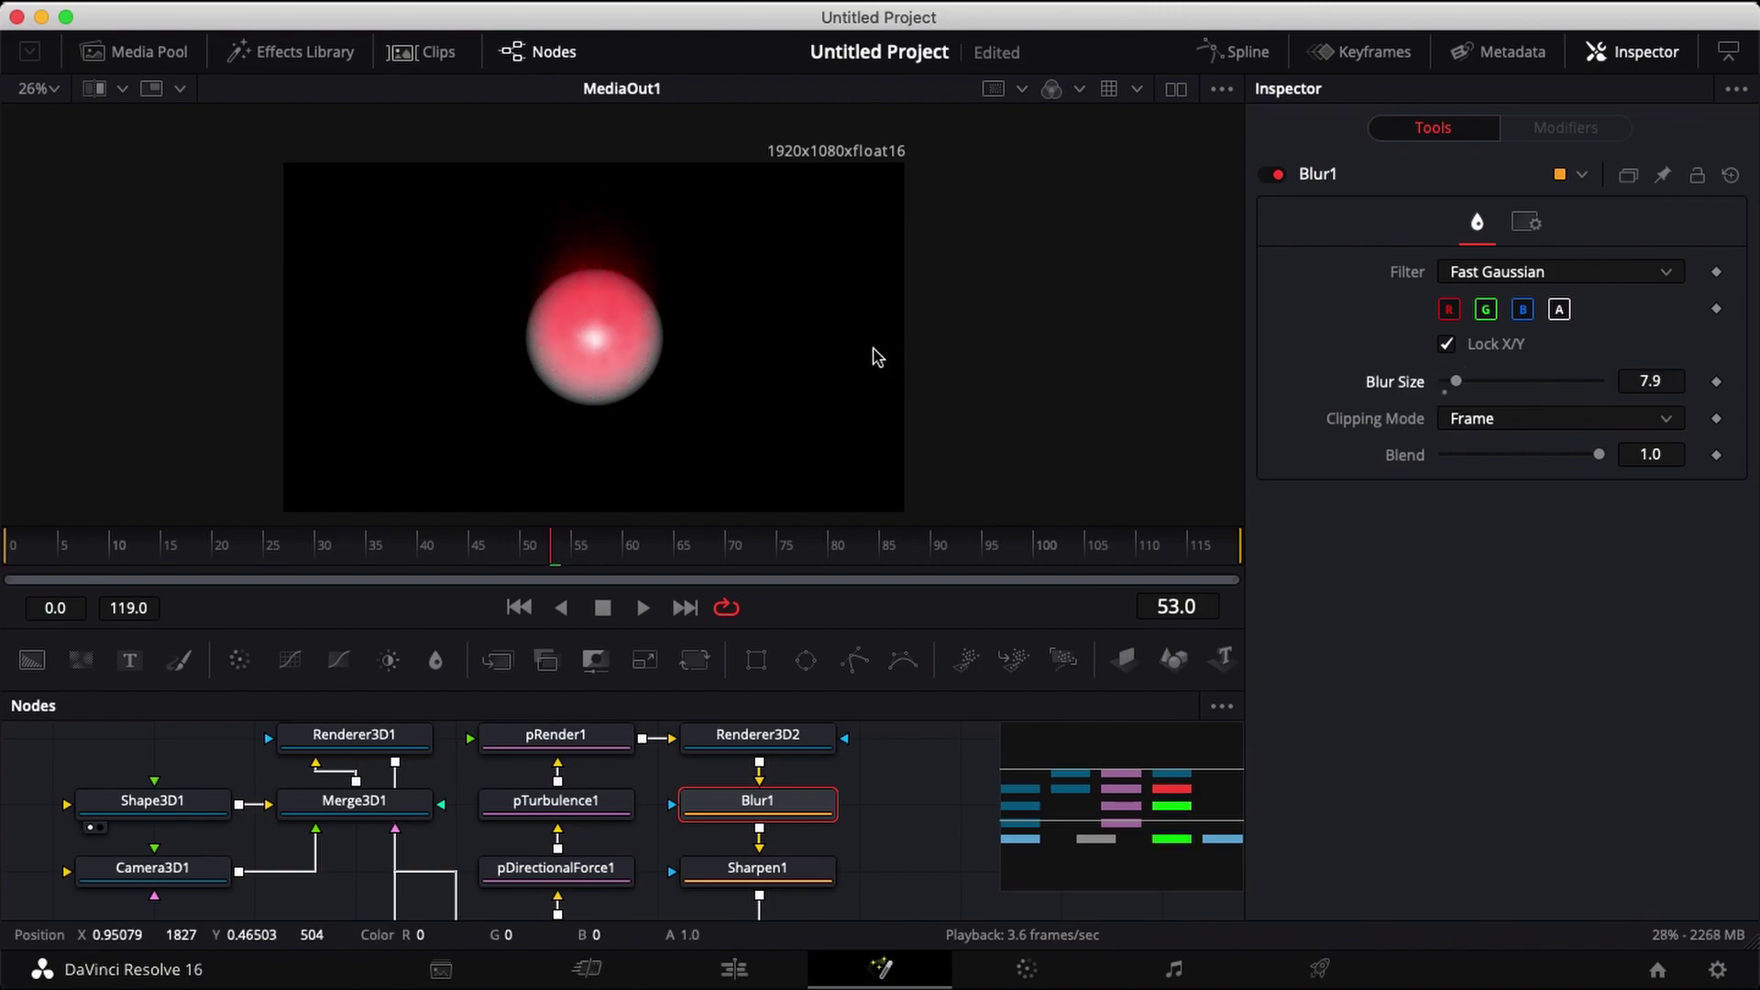
scroll(871, 354, "up", 5)
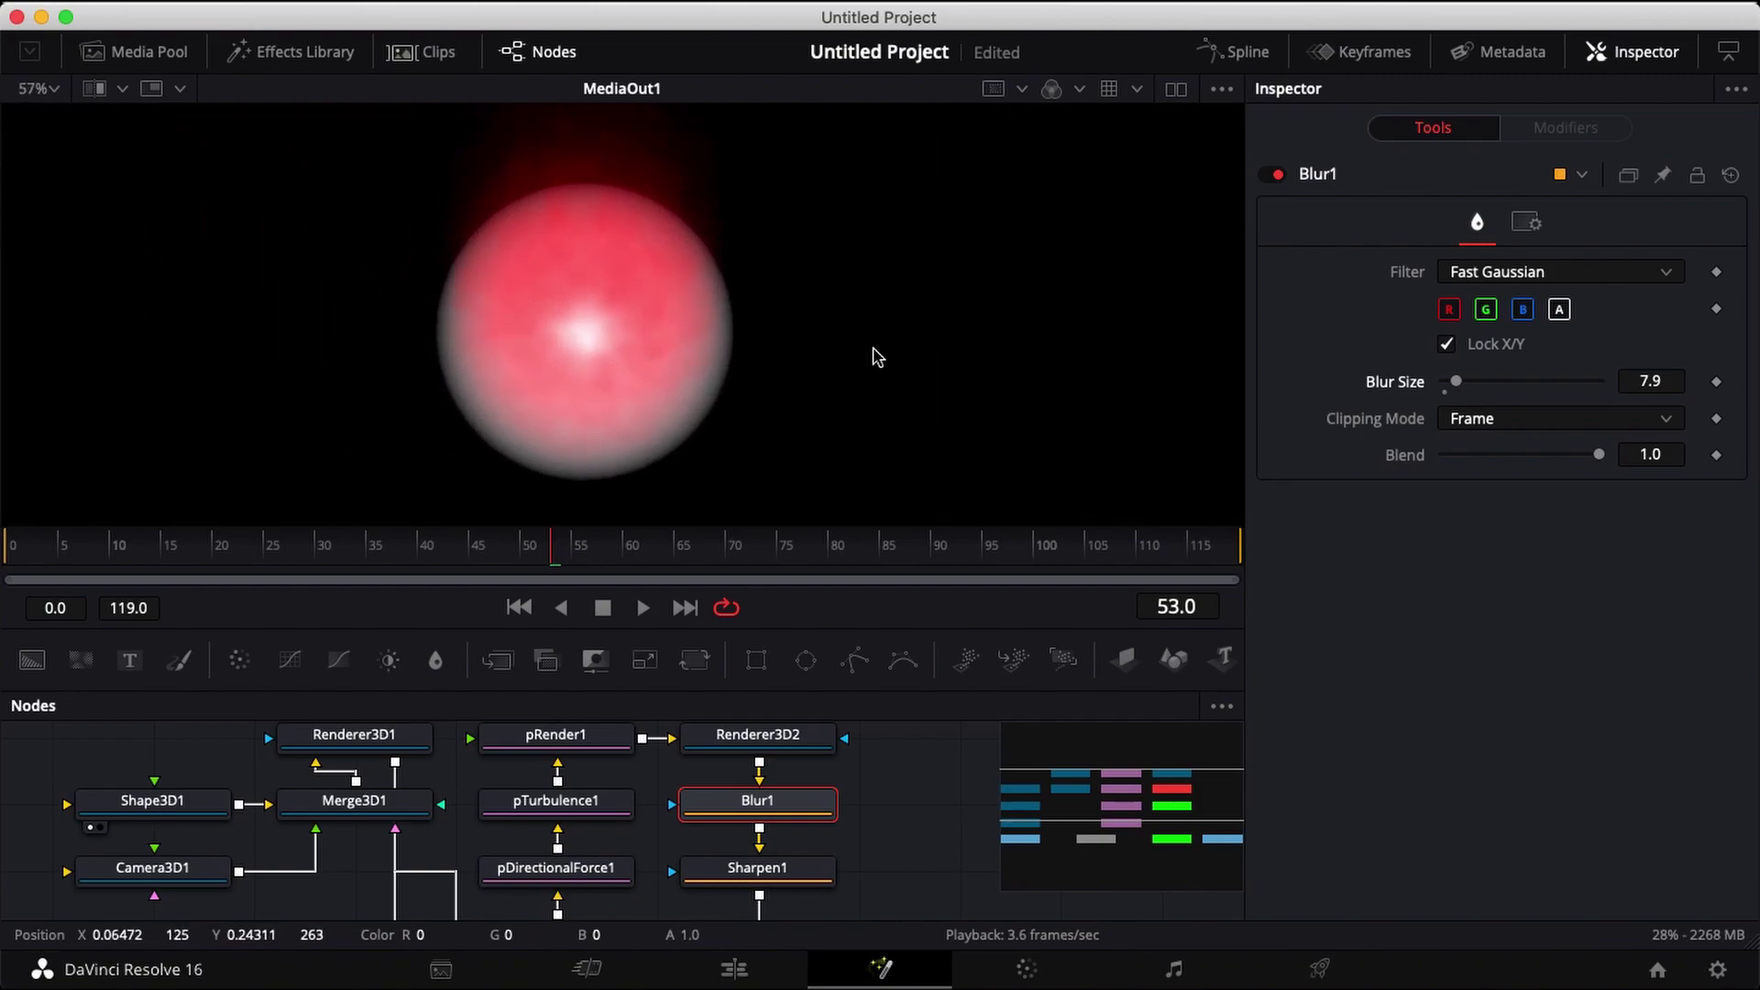
left_click(769, 867)
scroll(770, 856, "down", 1)
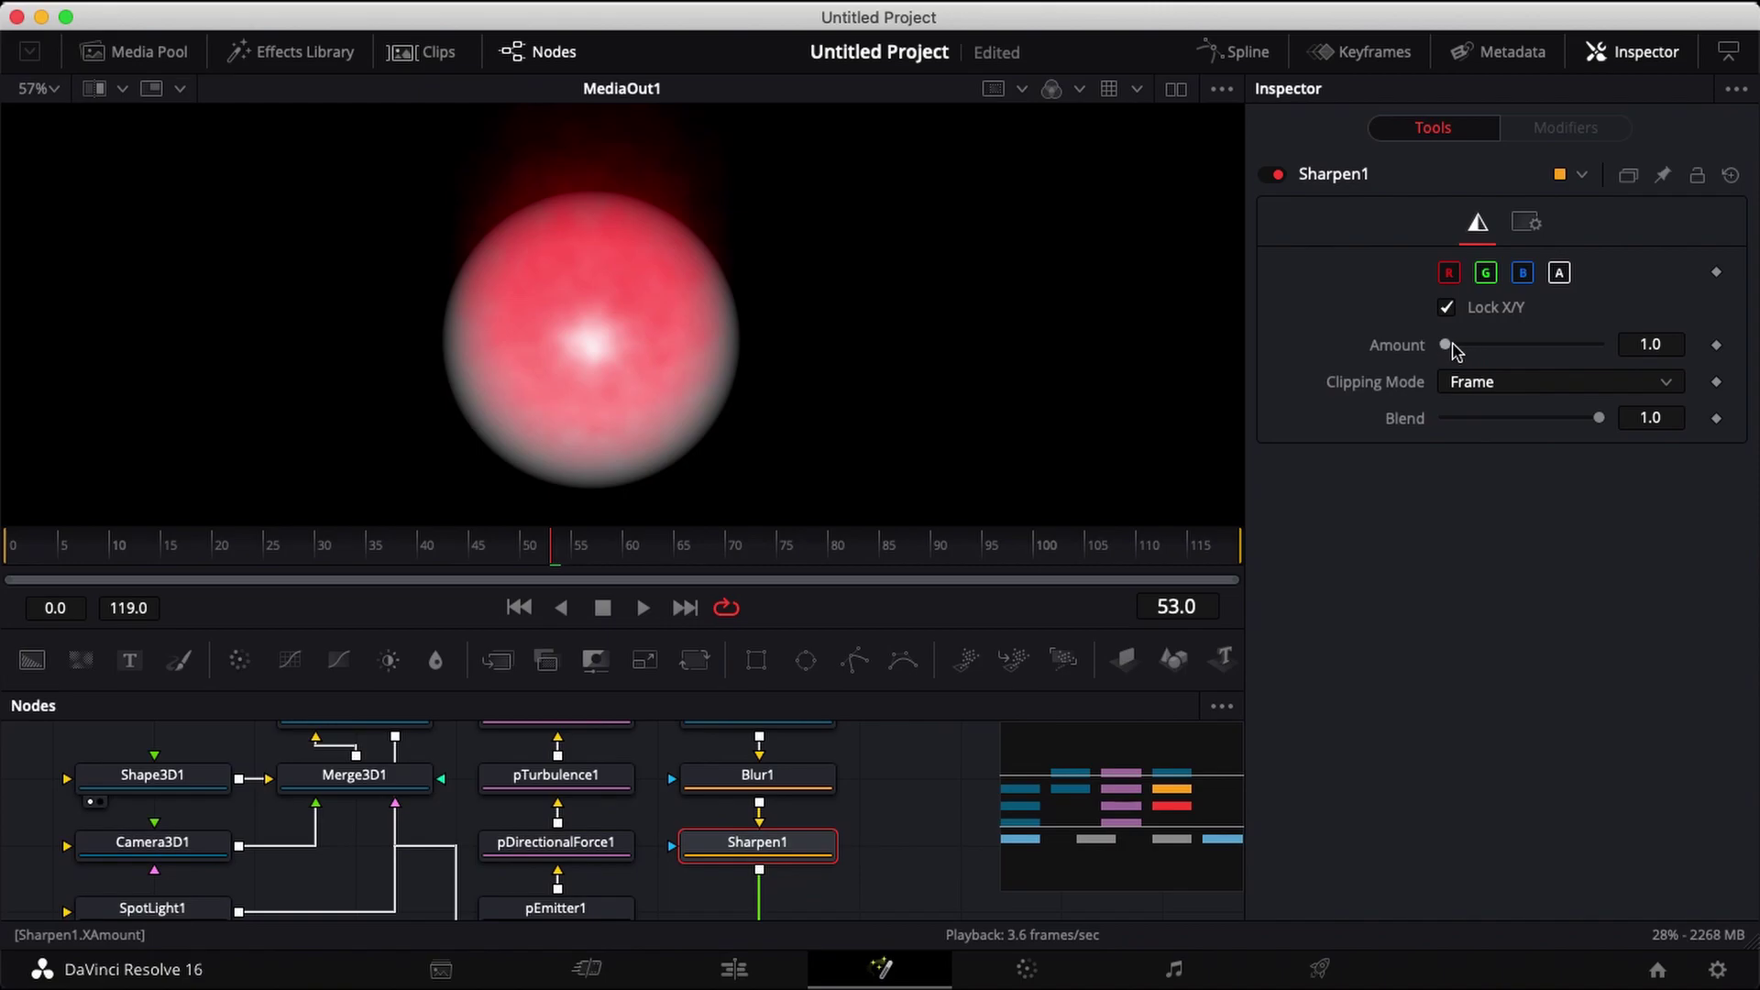
left_click_drag(1446, 349, 1522, 350)
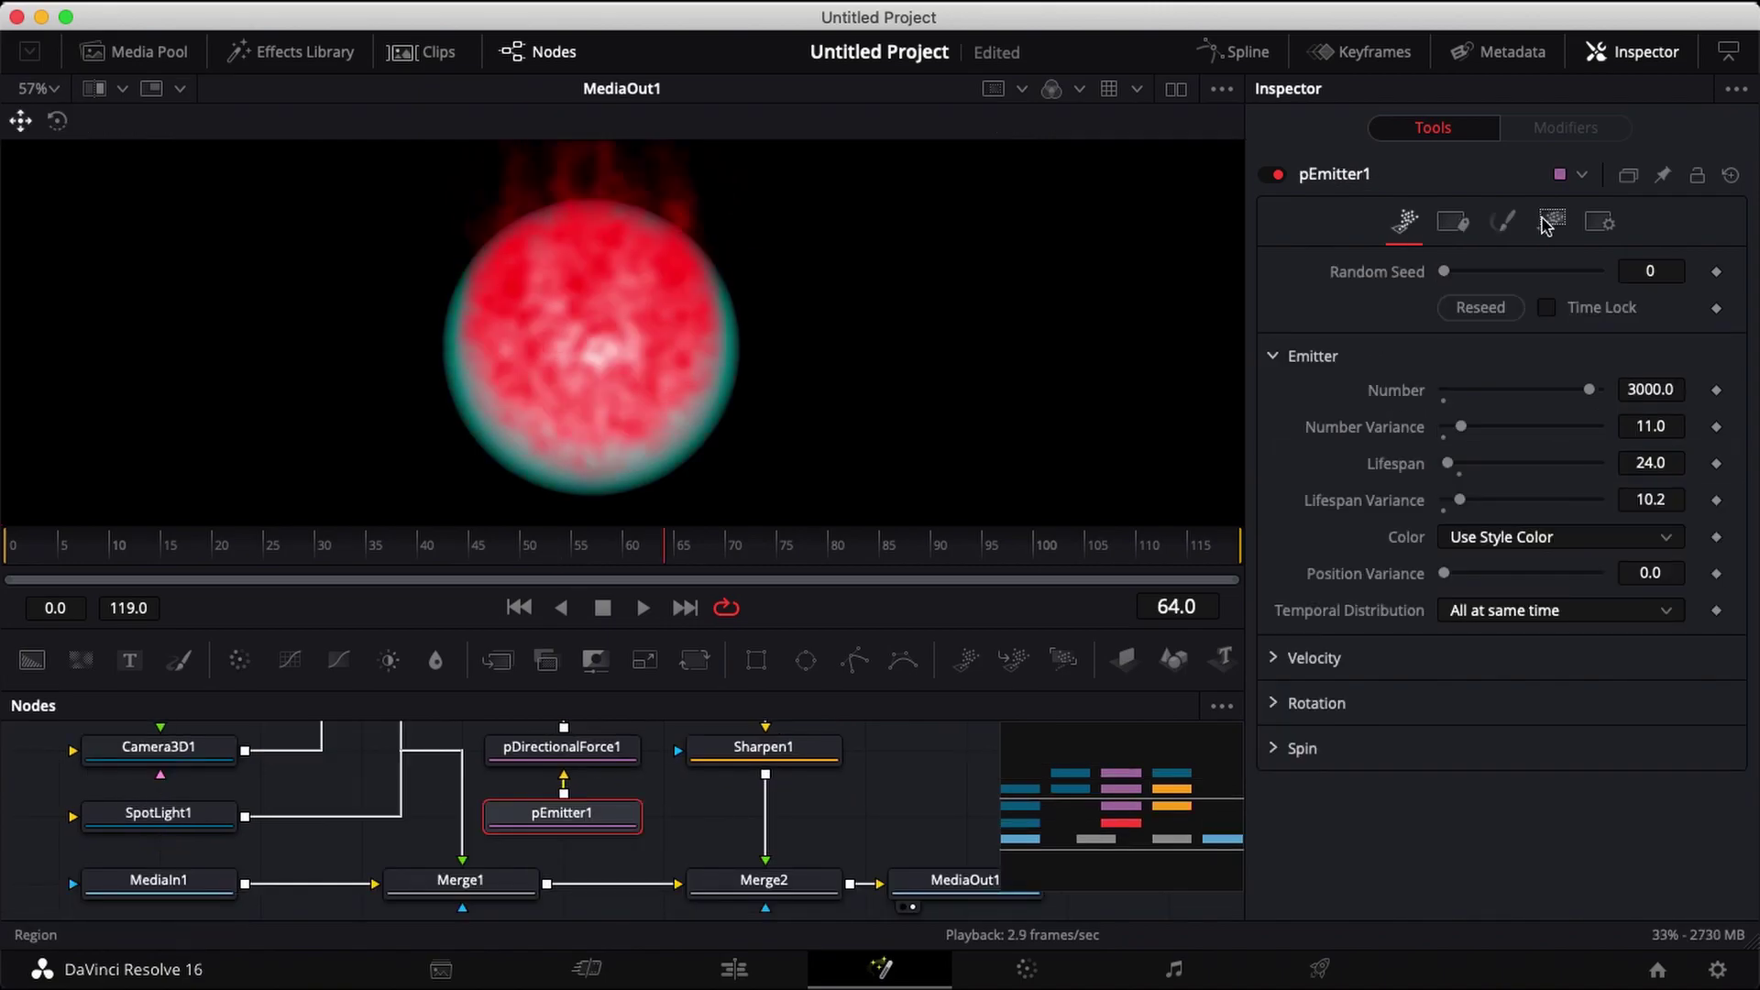
Set pEmitter1's region Size to 0.661 and Y Offset to -0.029, and raise Sharpen1's Amount to about 46.5
left_click(1551, 221)
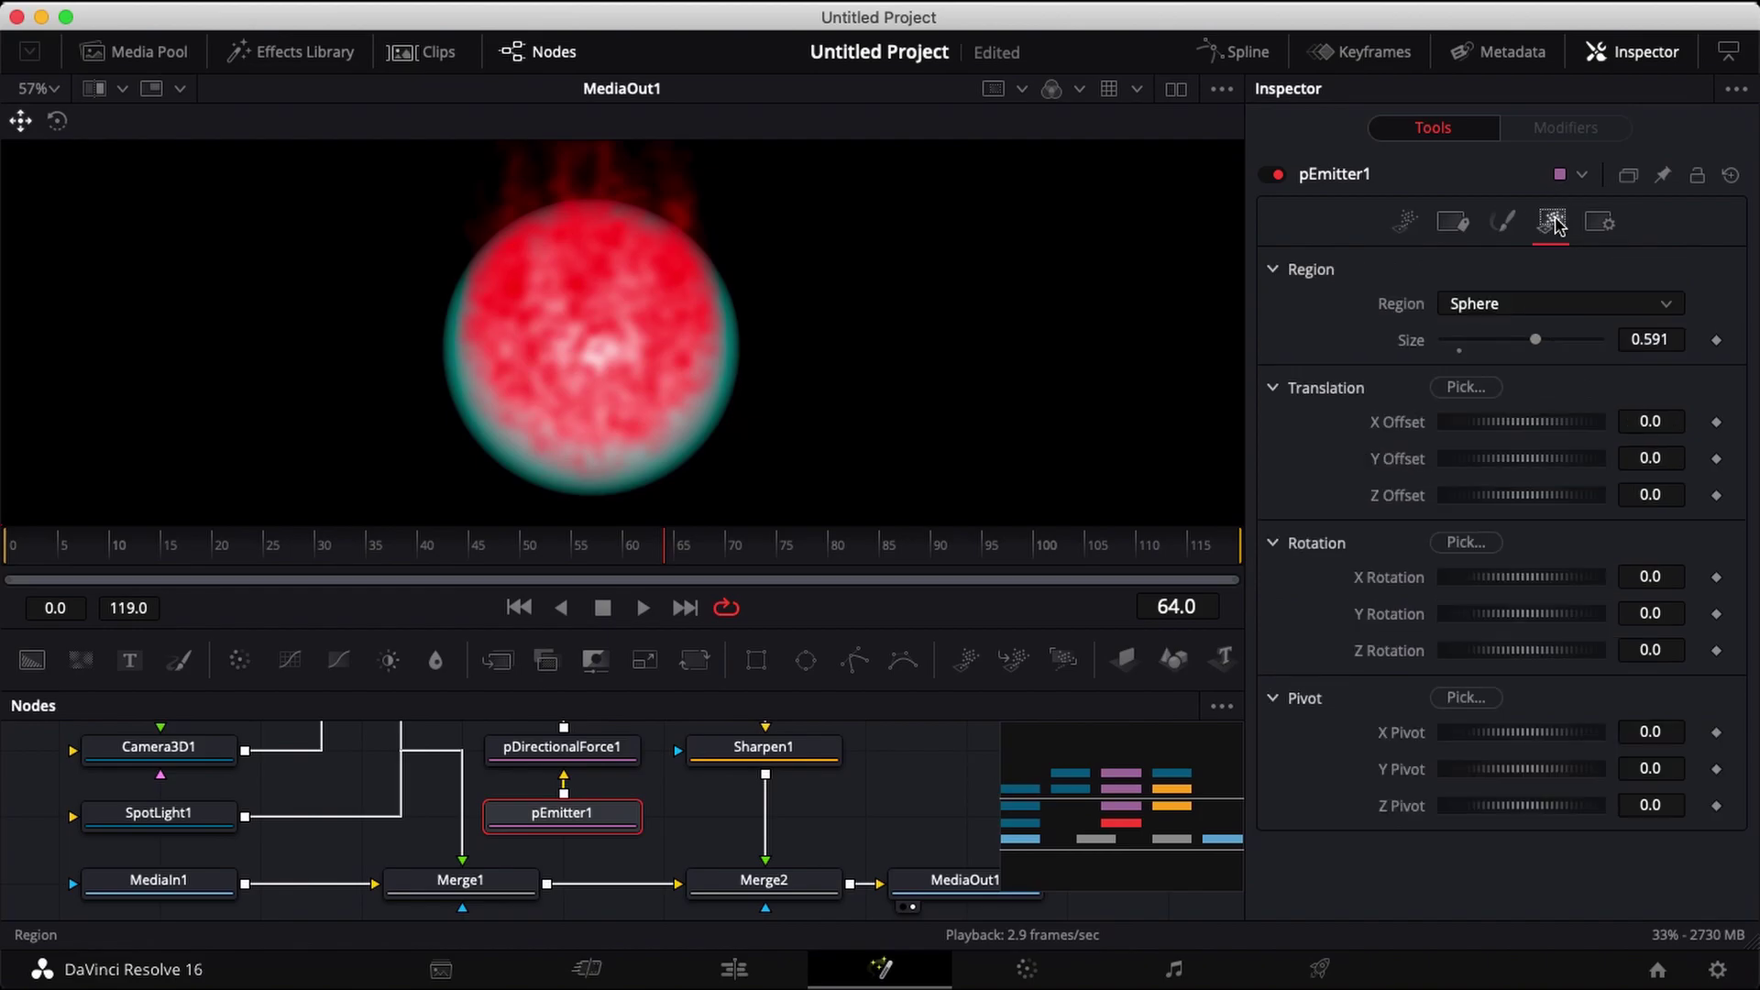
left_click_drag(1536, 340, 1547, 344)
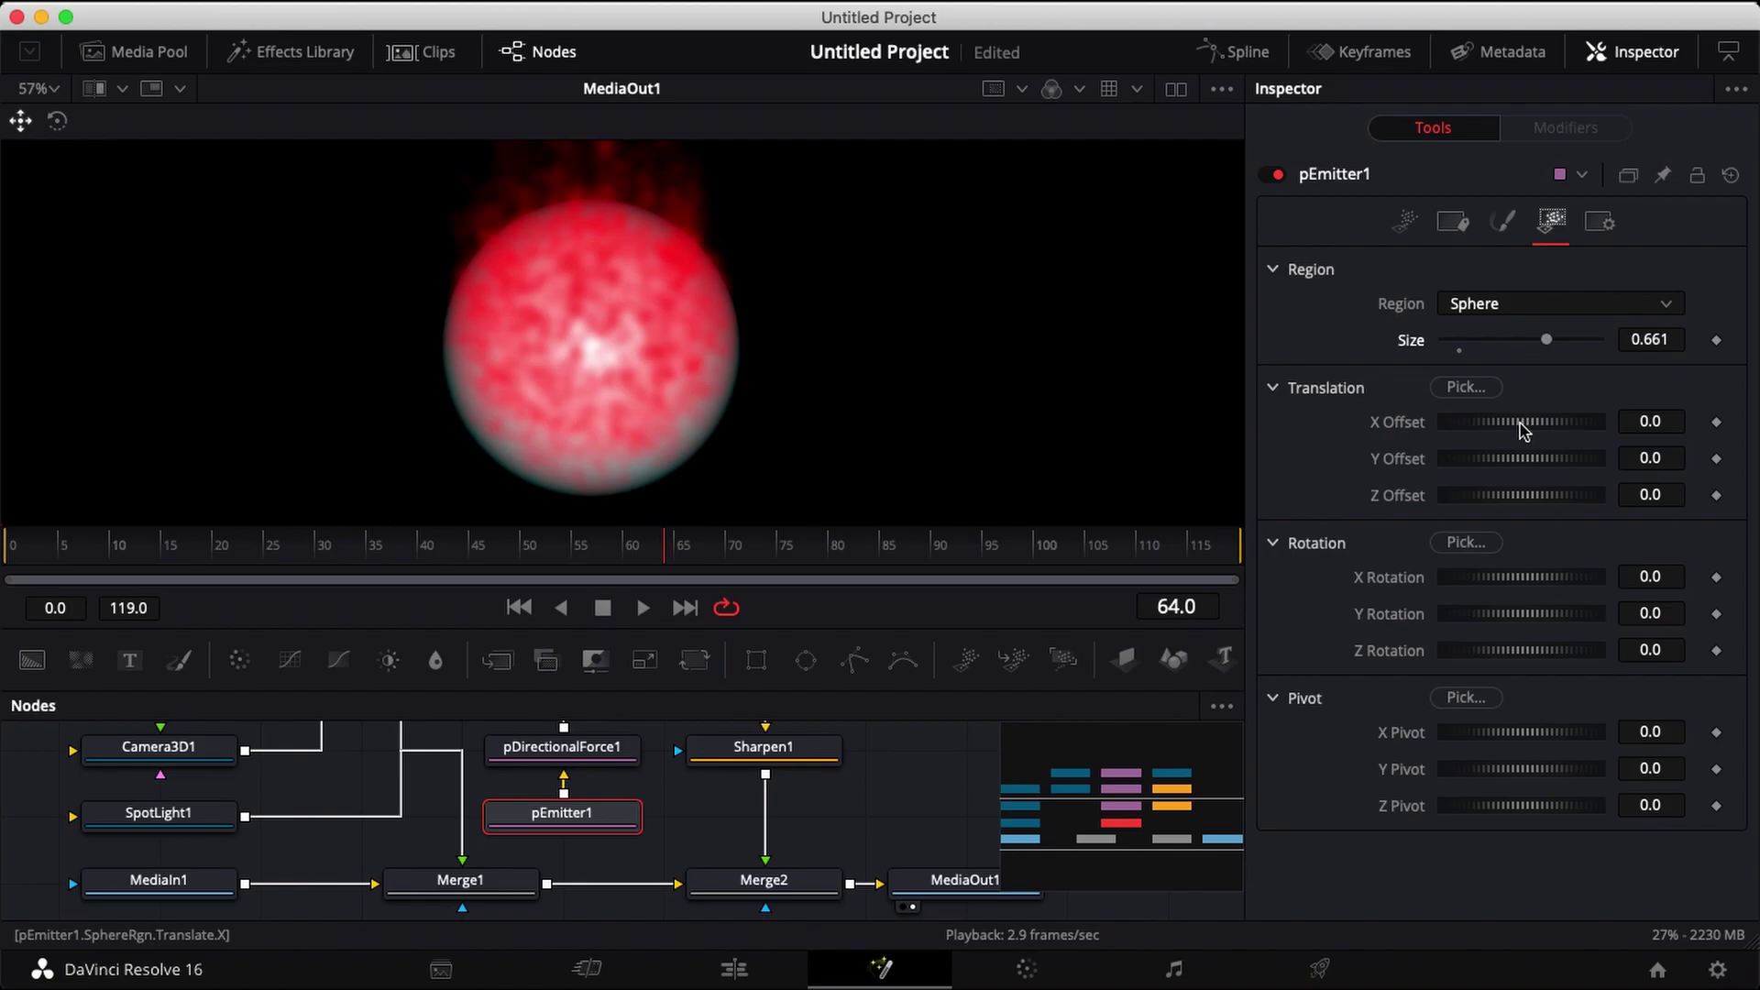
left_click_drag(1517, 468, 1513, 467)
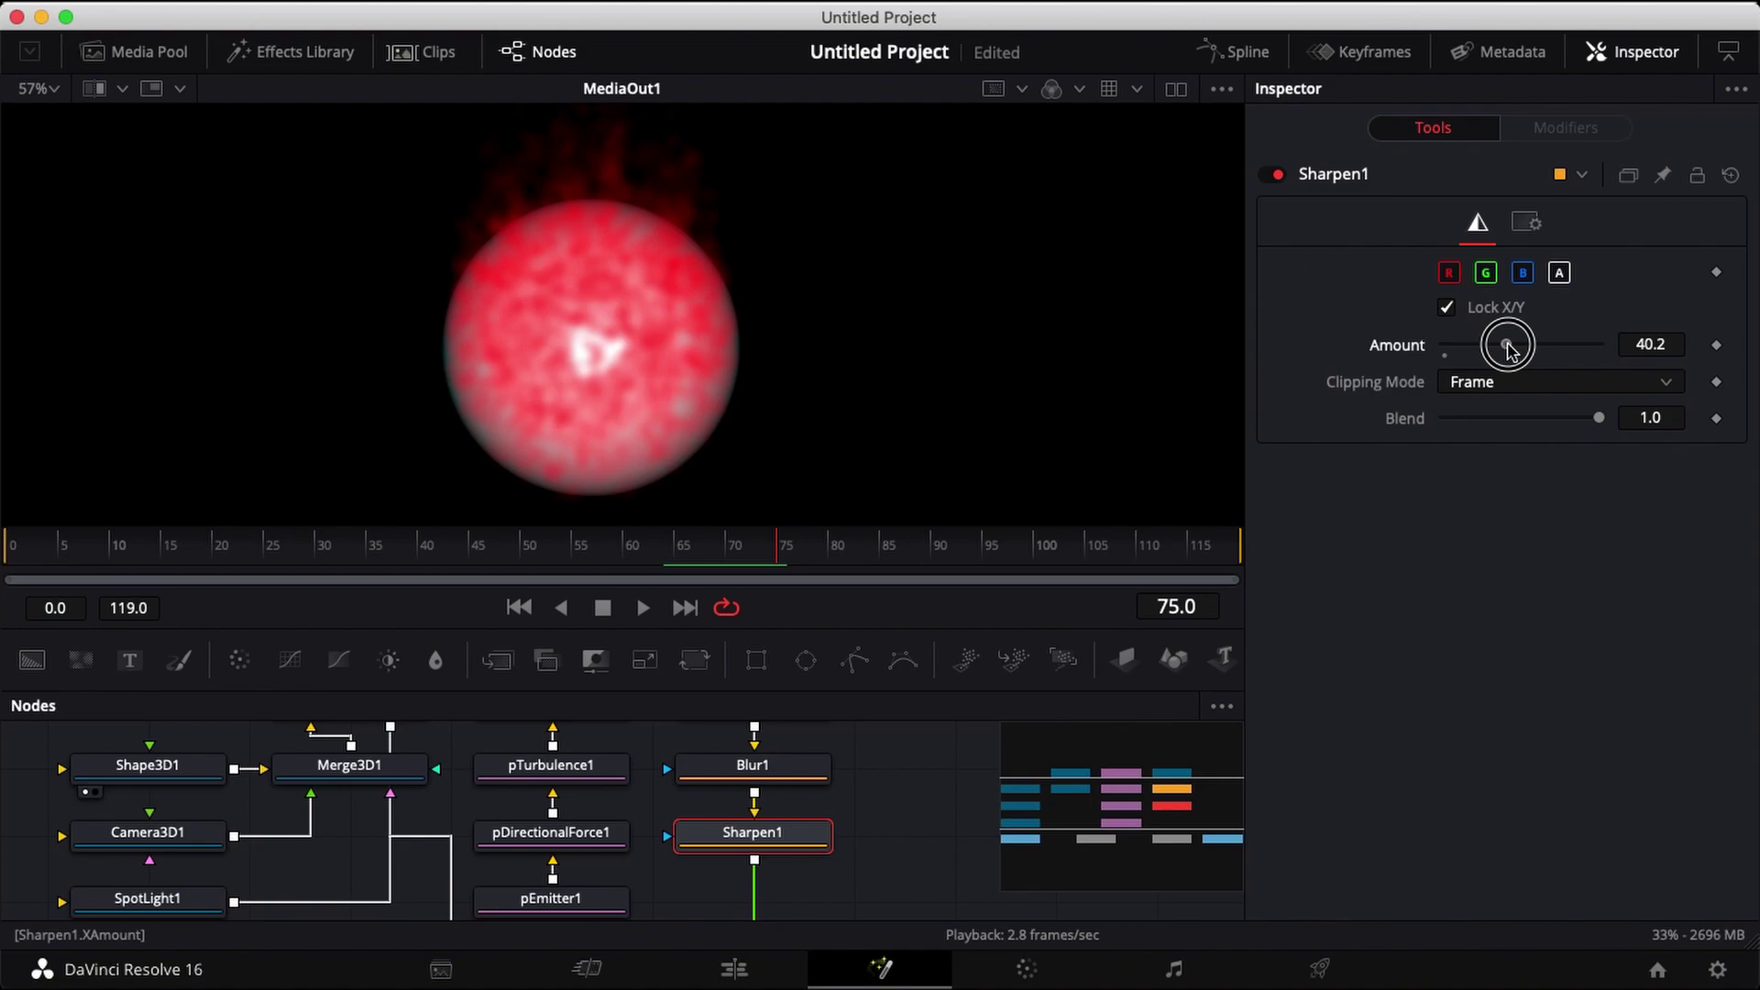
left_click_drag(1504, 338, 1524, 346)
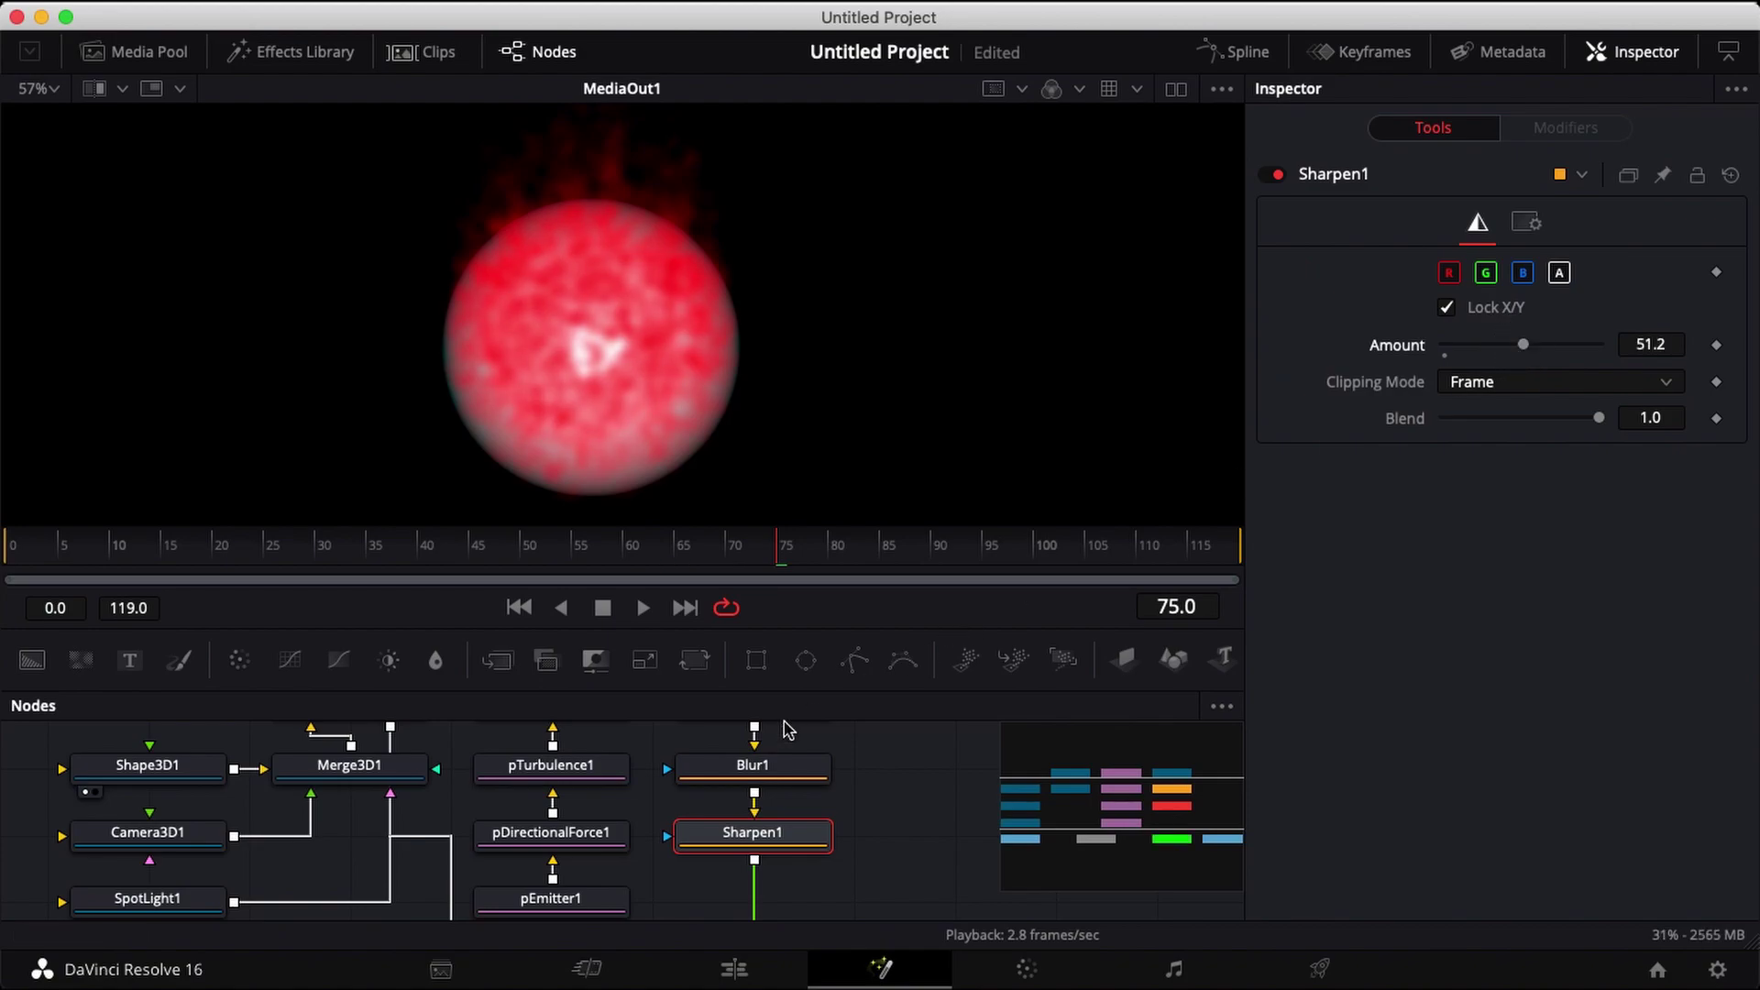
Pan the node graph to show Shape3D1, Merge3D1, Renderer3D1 and pRender1
scroll(733, 747, "left", 5)
scroll(733, 747, "left", 10)
scroll(733, 747, "down", 4)
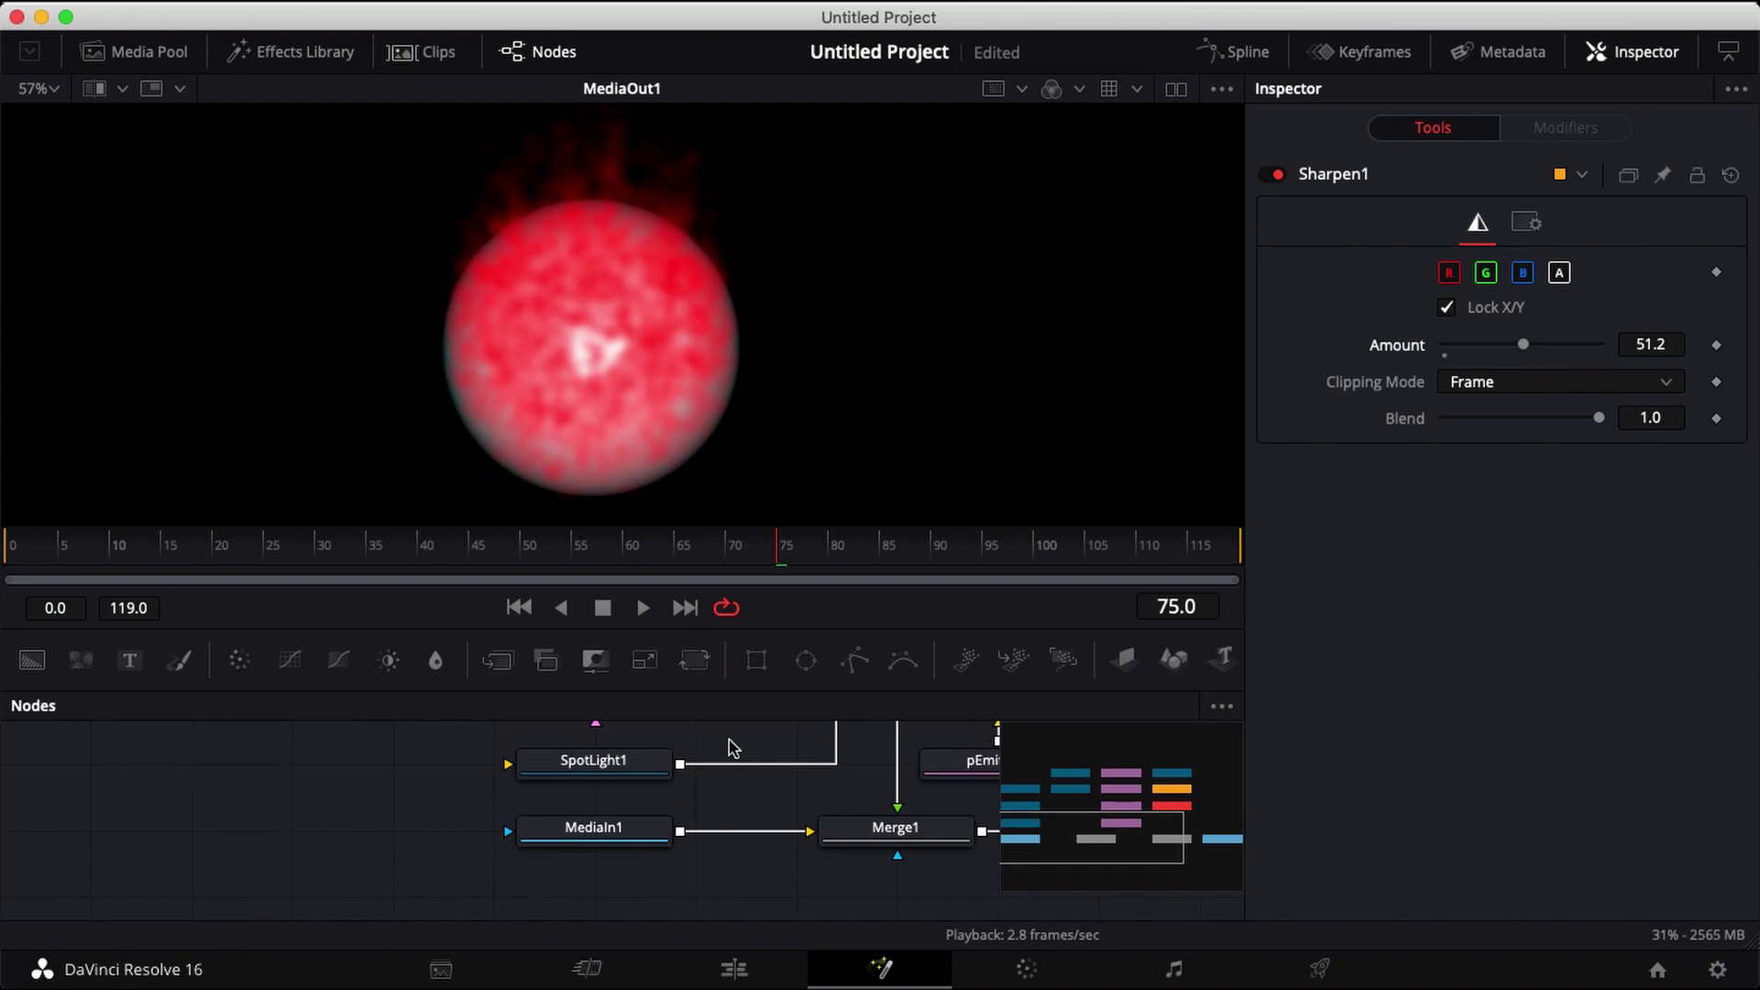
scroll(733, 747, "up", 4)
scroll(734, 747, "right", 3)
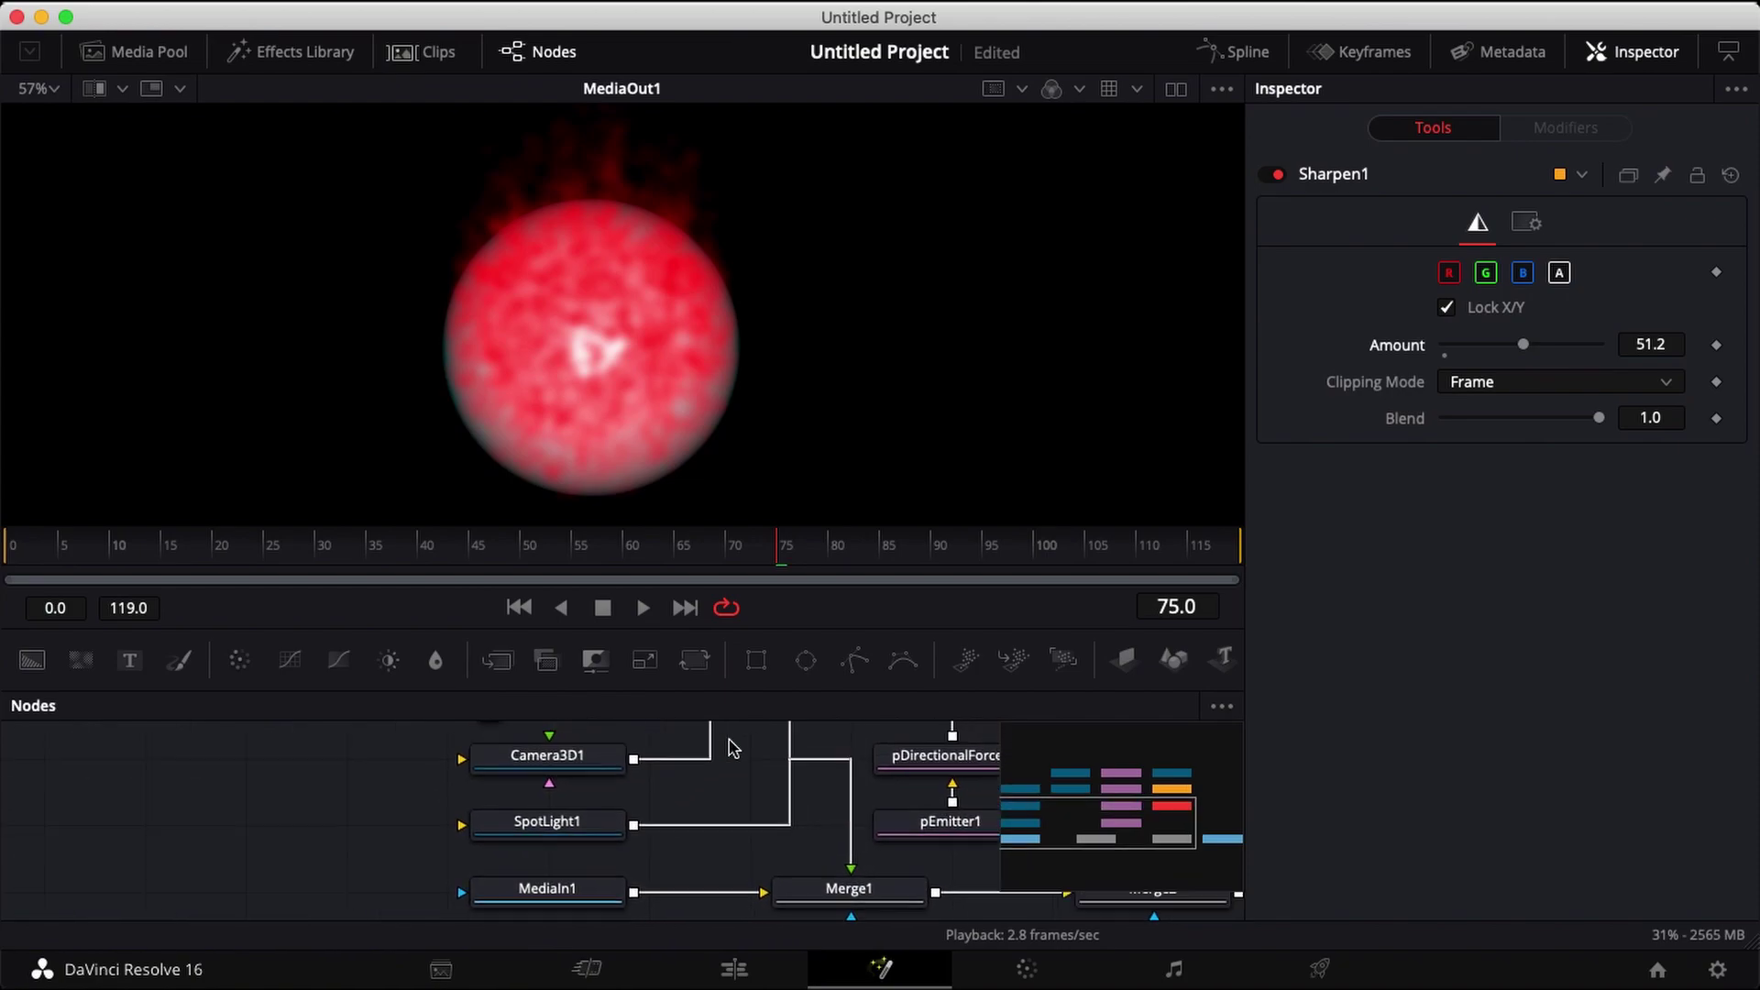
scroll(733, 747, "up", 2)
scroll(734, 747, "left", 1)
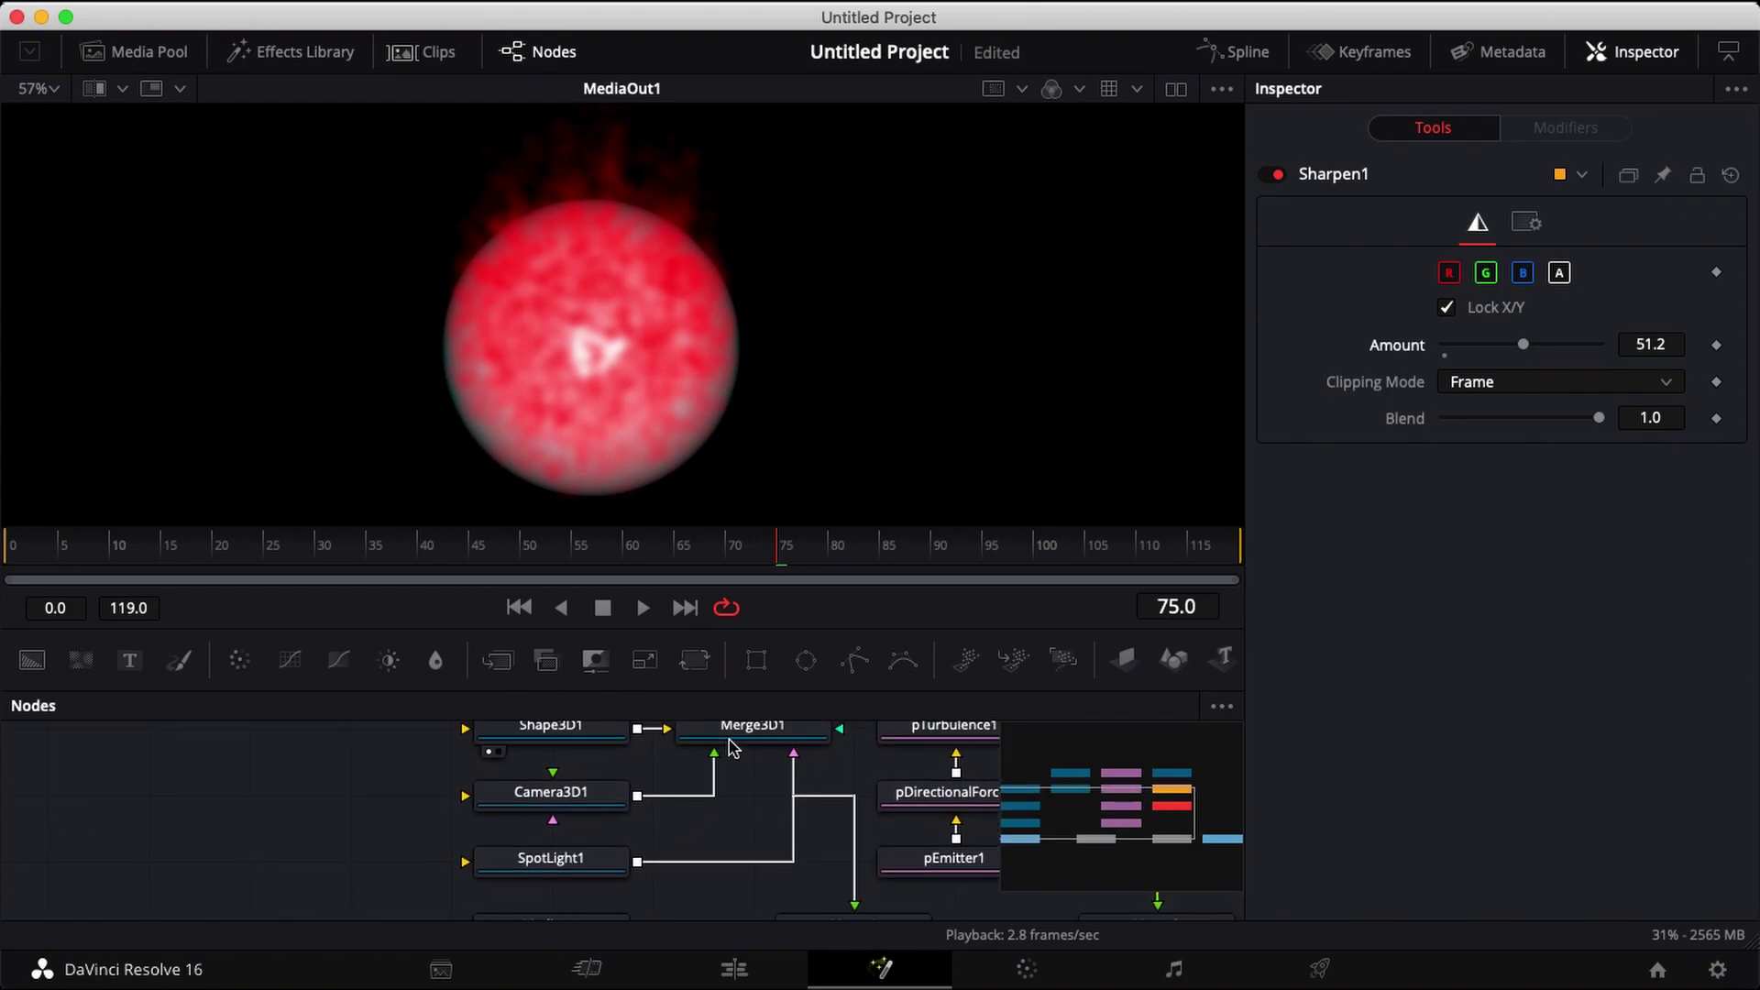
scroll(733, 747, "up", 6)
scroll(733, 747, "left", 1)
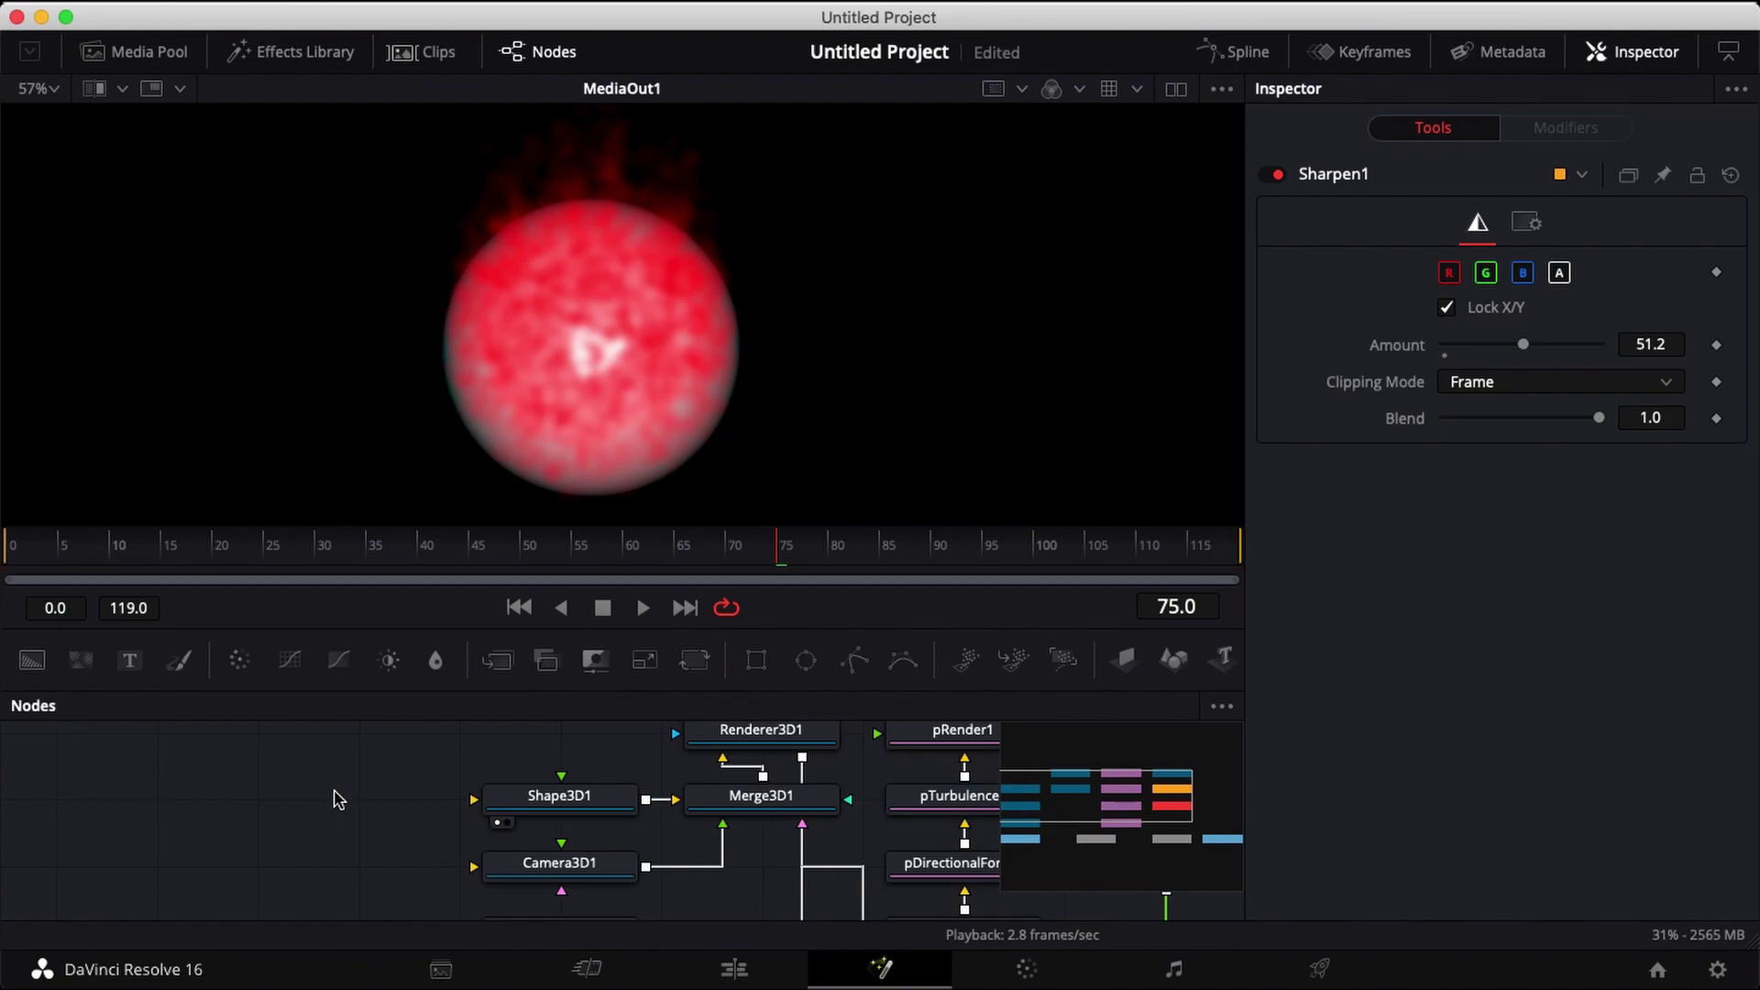
Add a CookTorrance material node and connect it to Shape3D1's material input
key("shift+space")
type("cook")
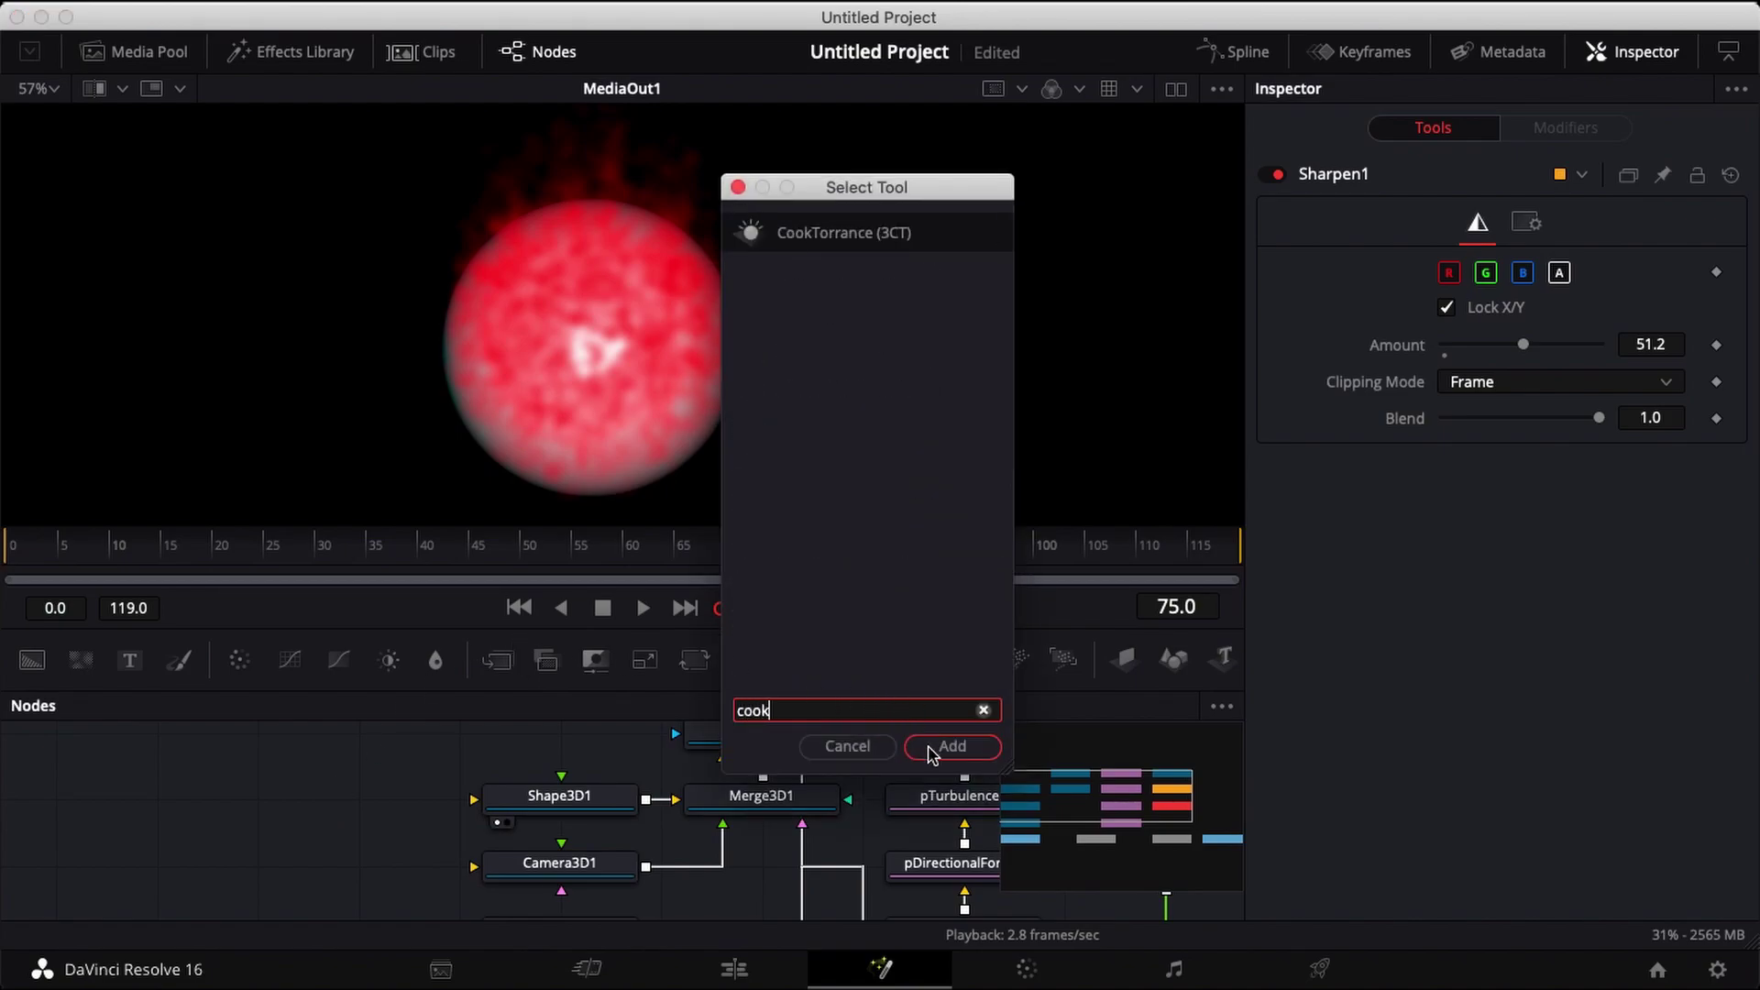
left_click(955, 746)
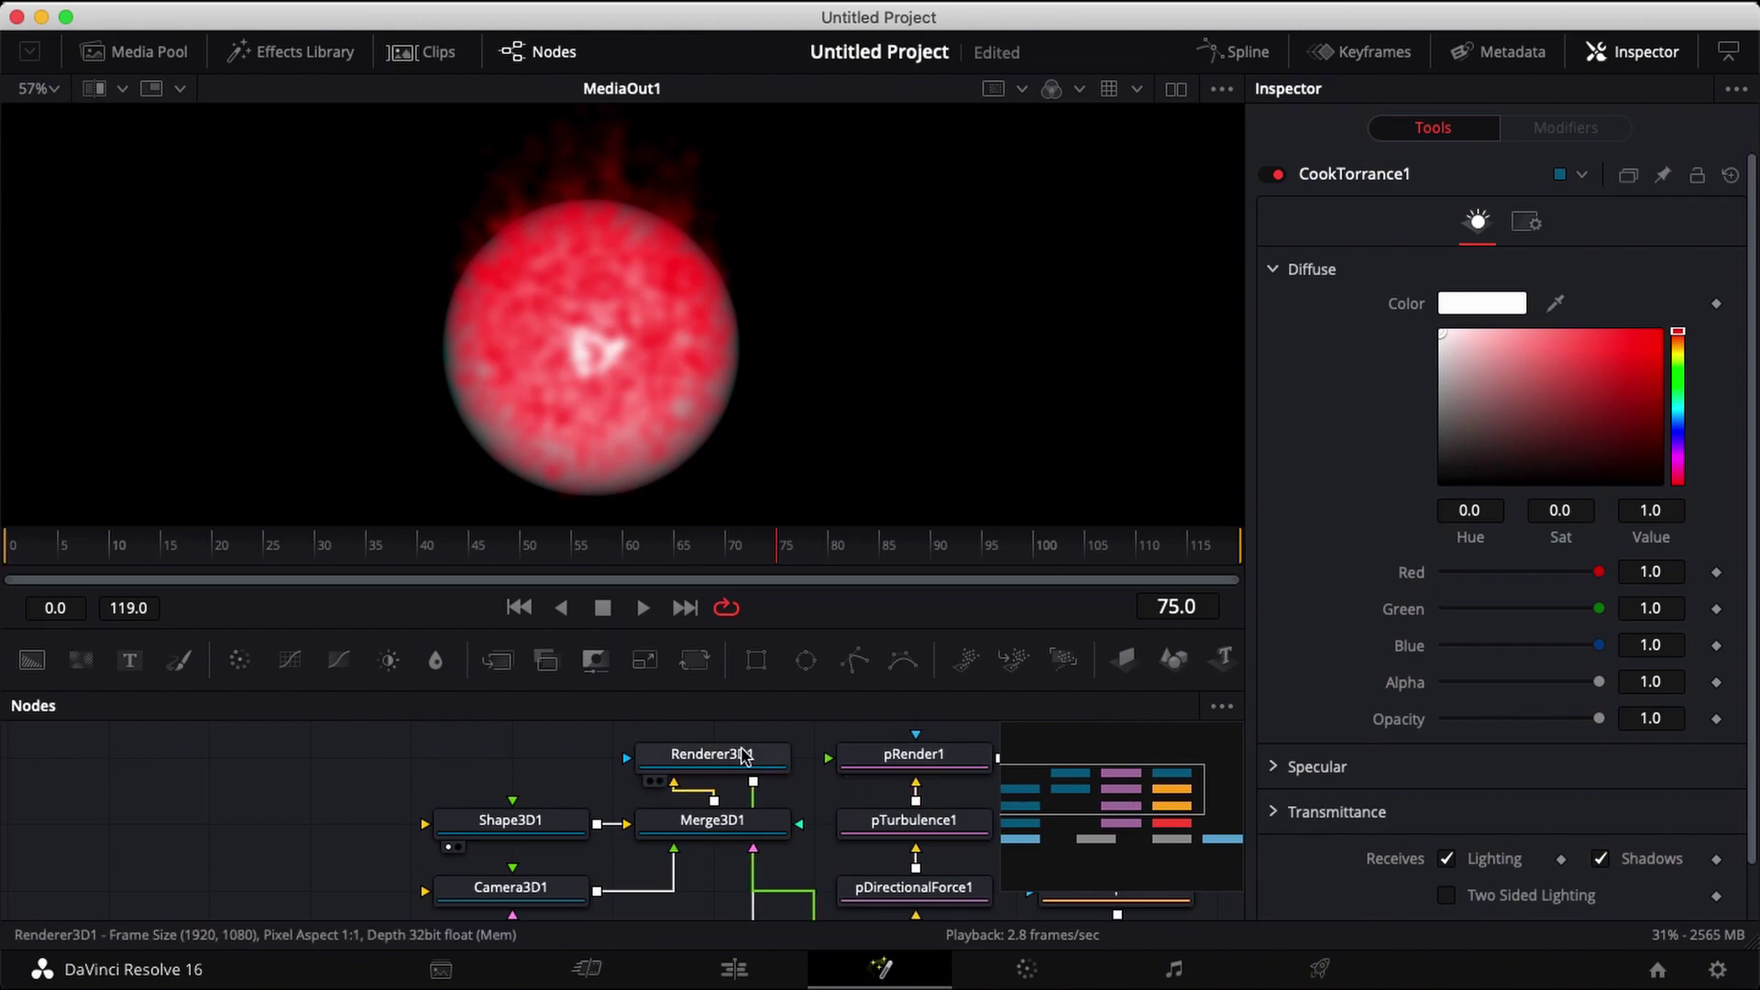
left_click(725, 761)
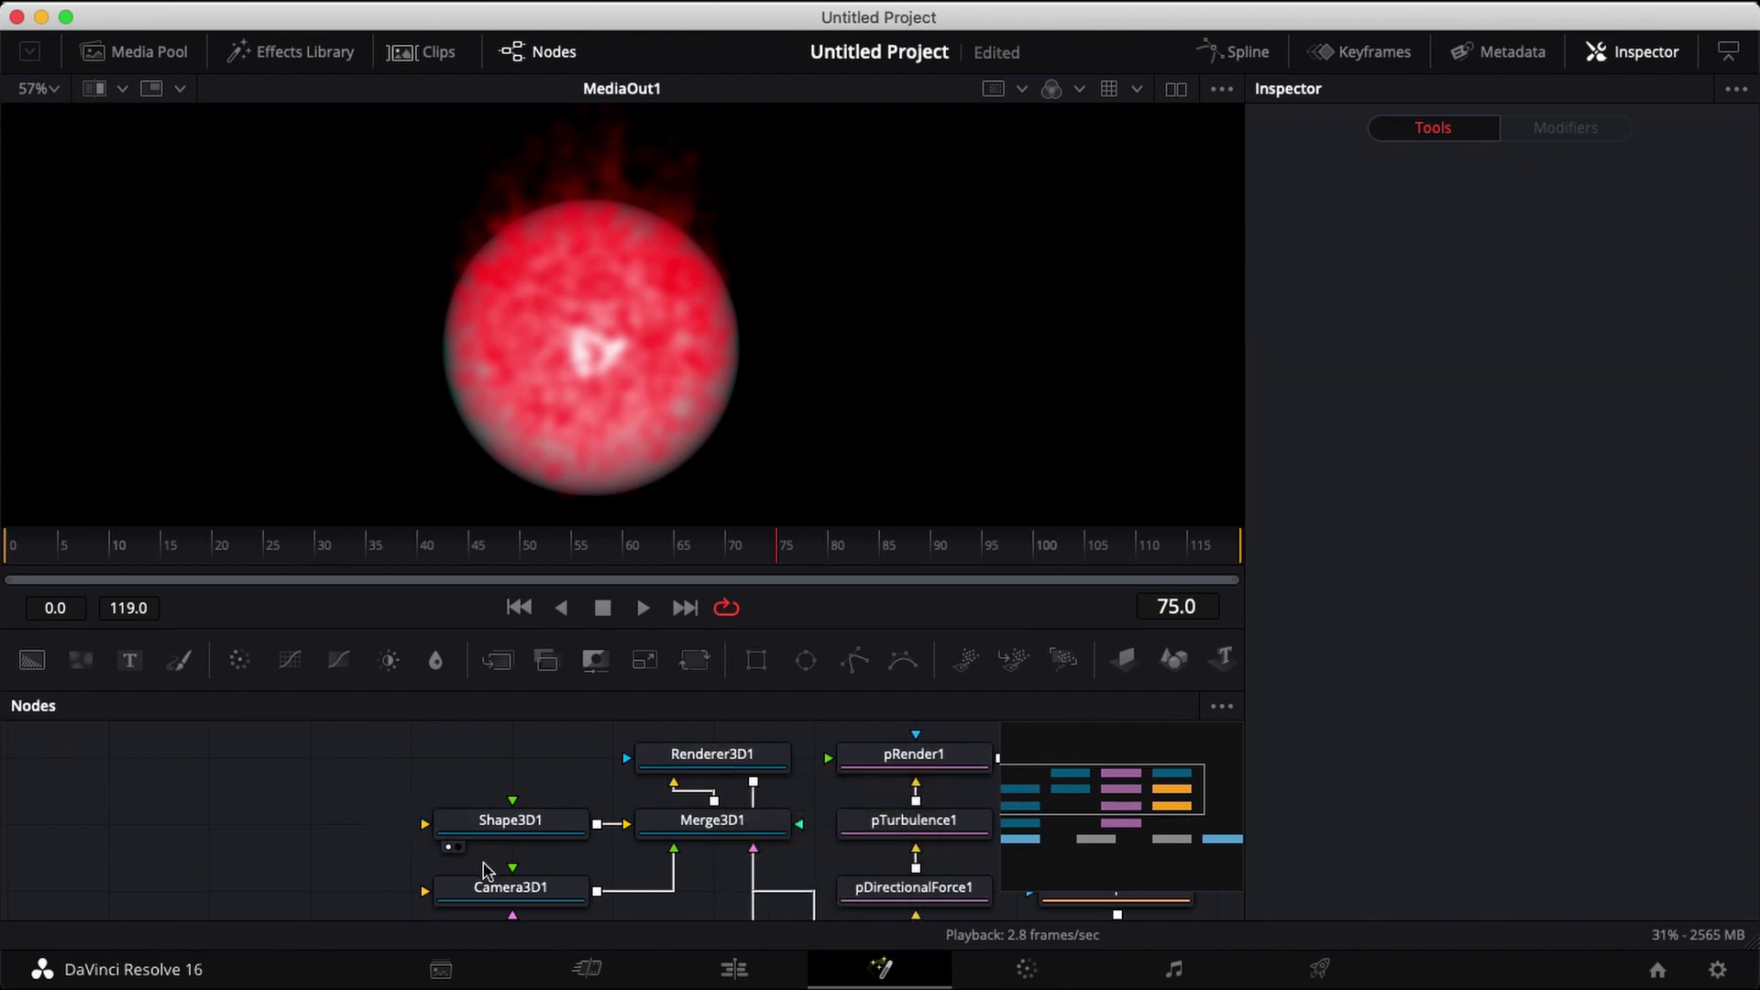
left_click(496, 834)
left_click(276, 813)
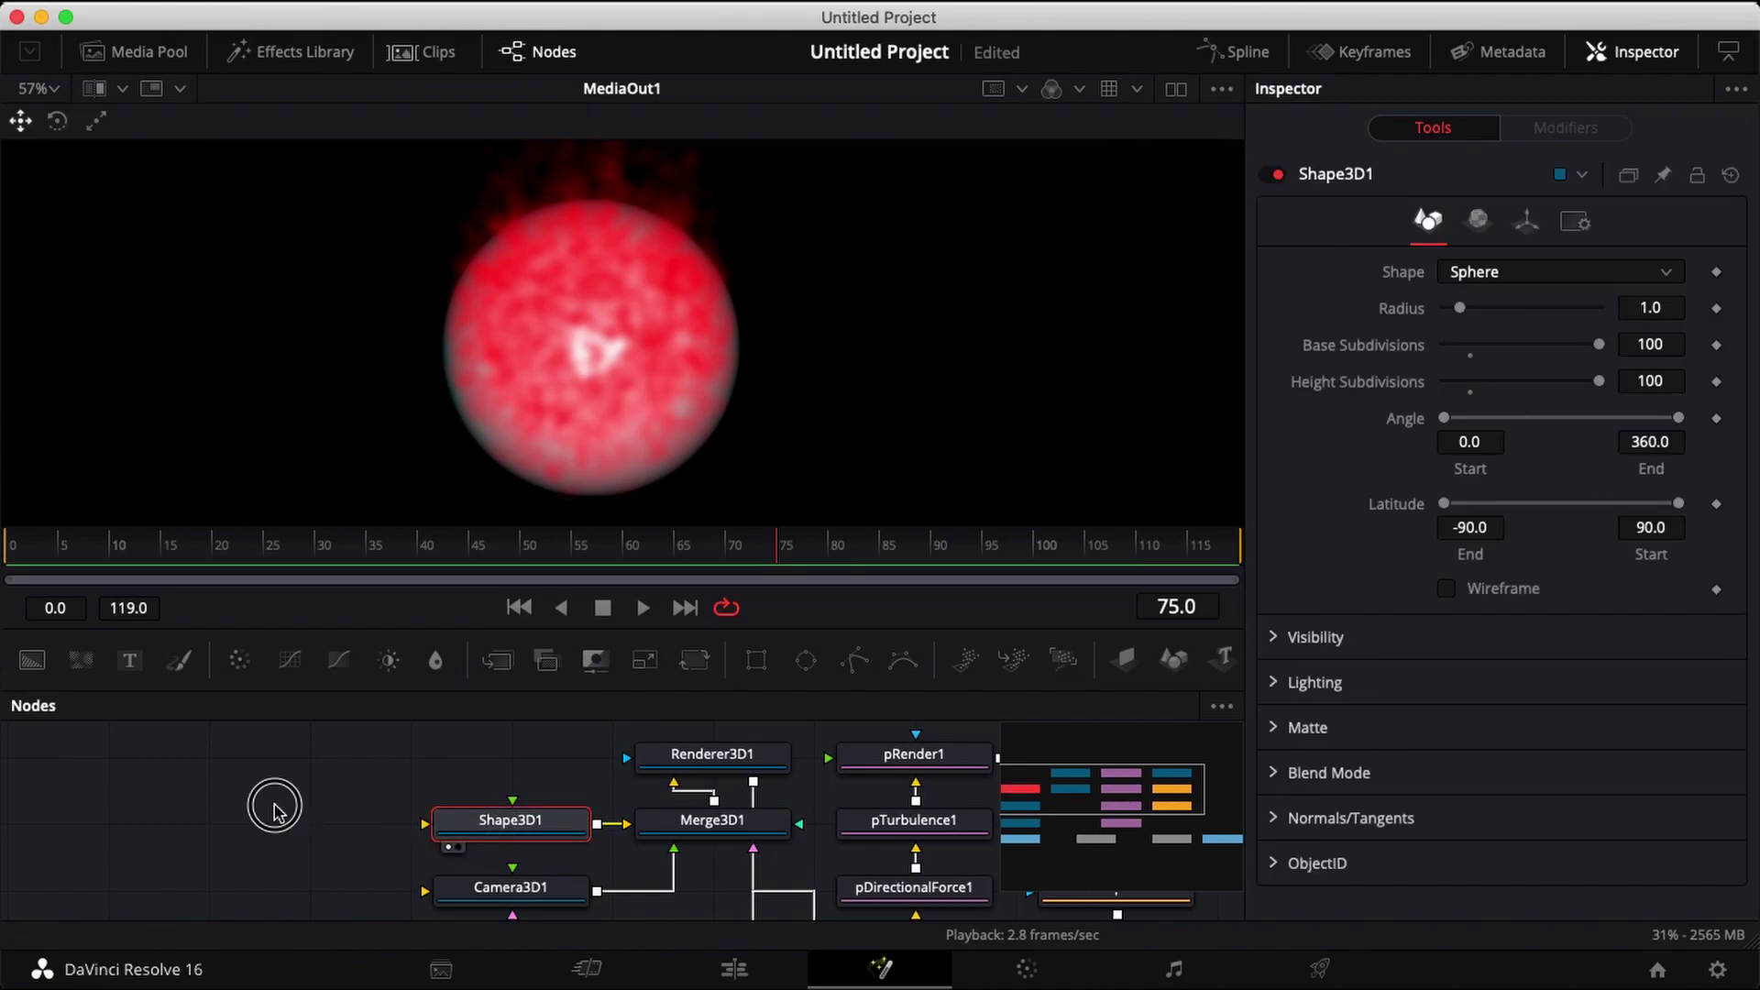
key("shift+space")
type("cook")
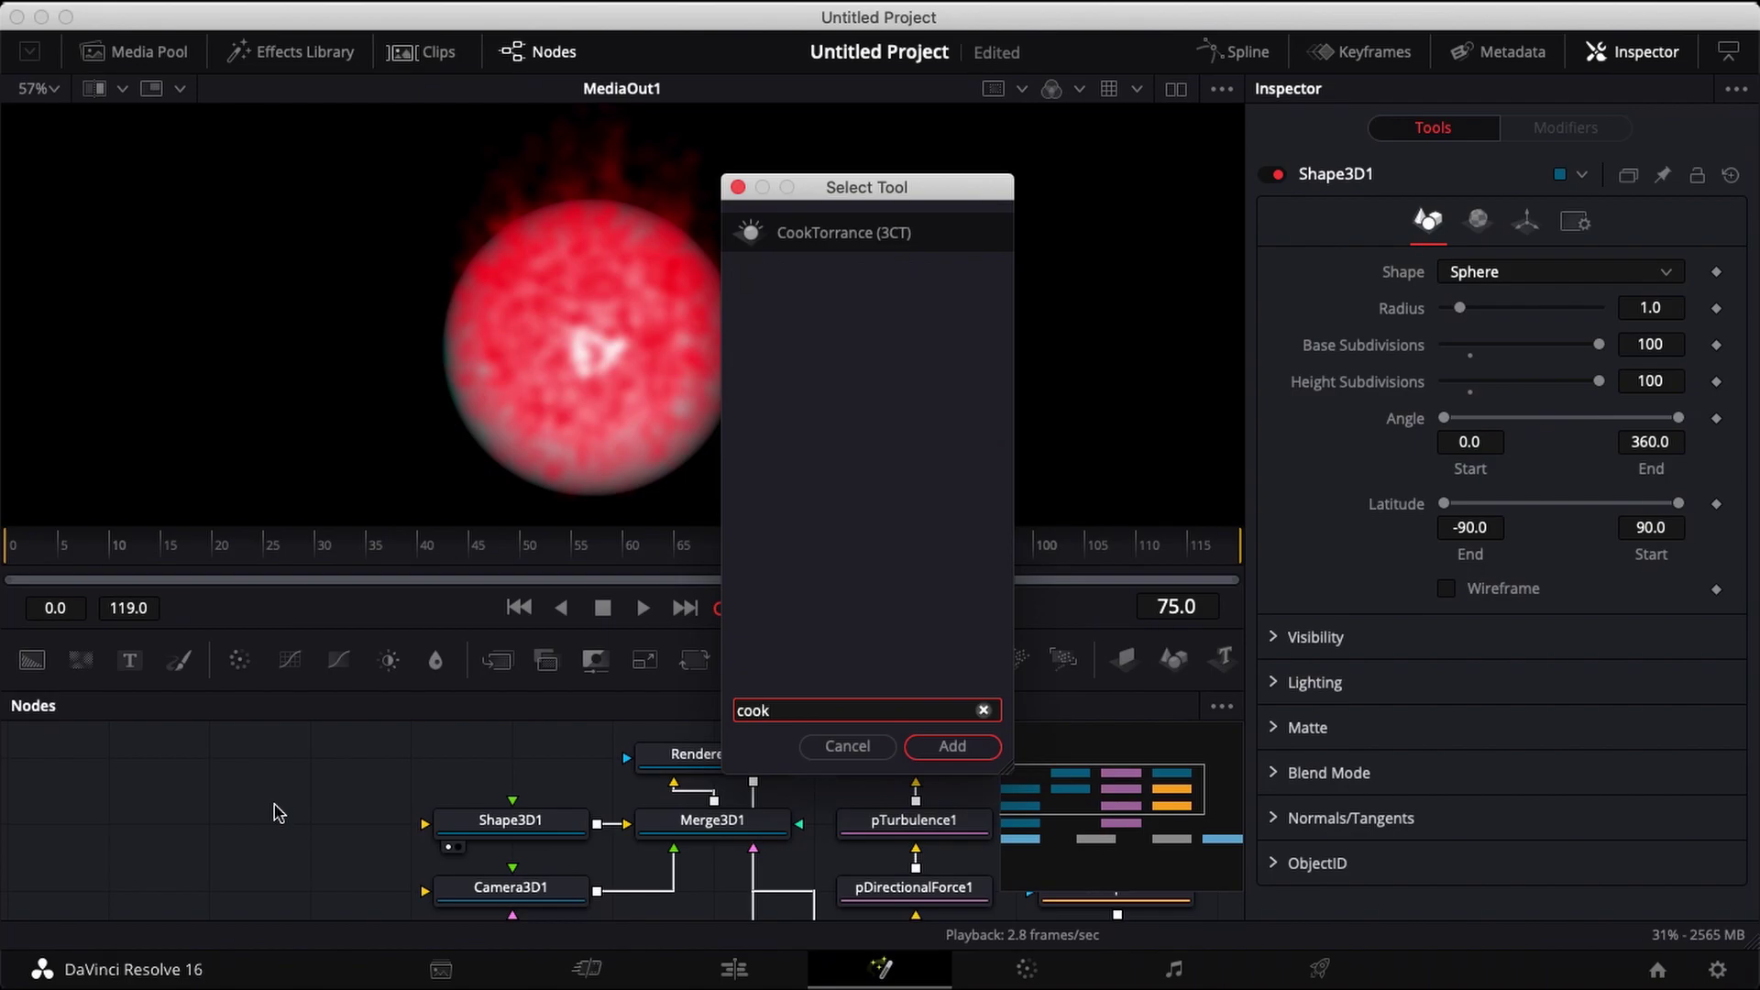
left_click(957, 747)
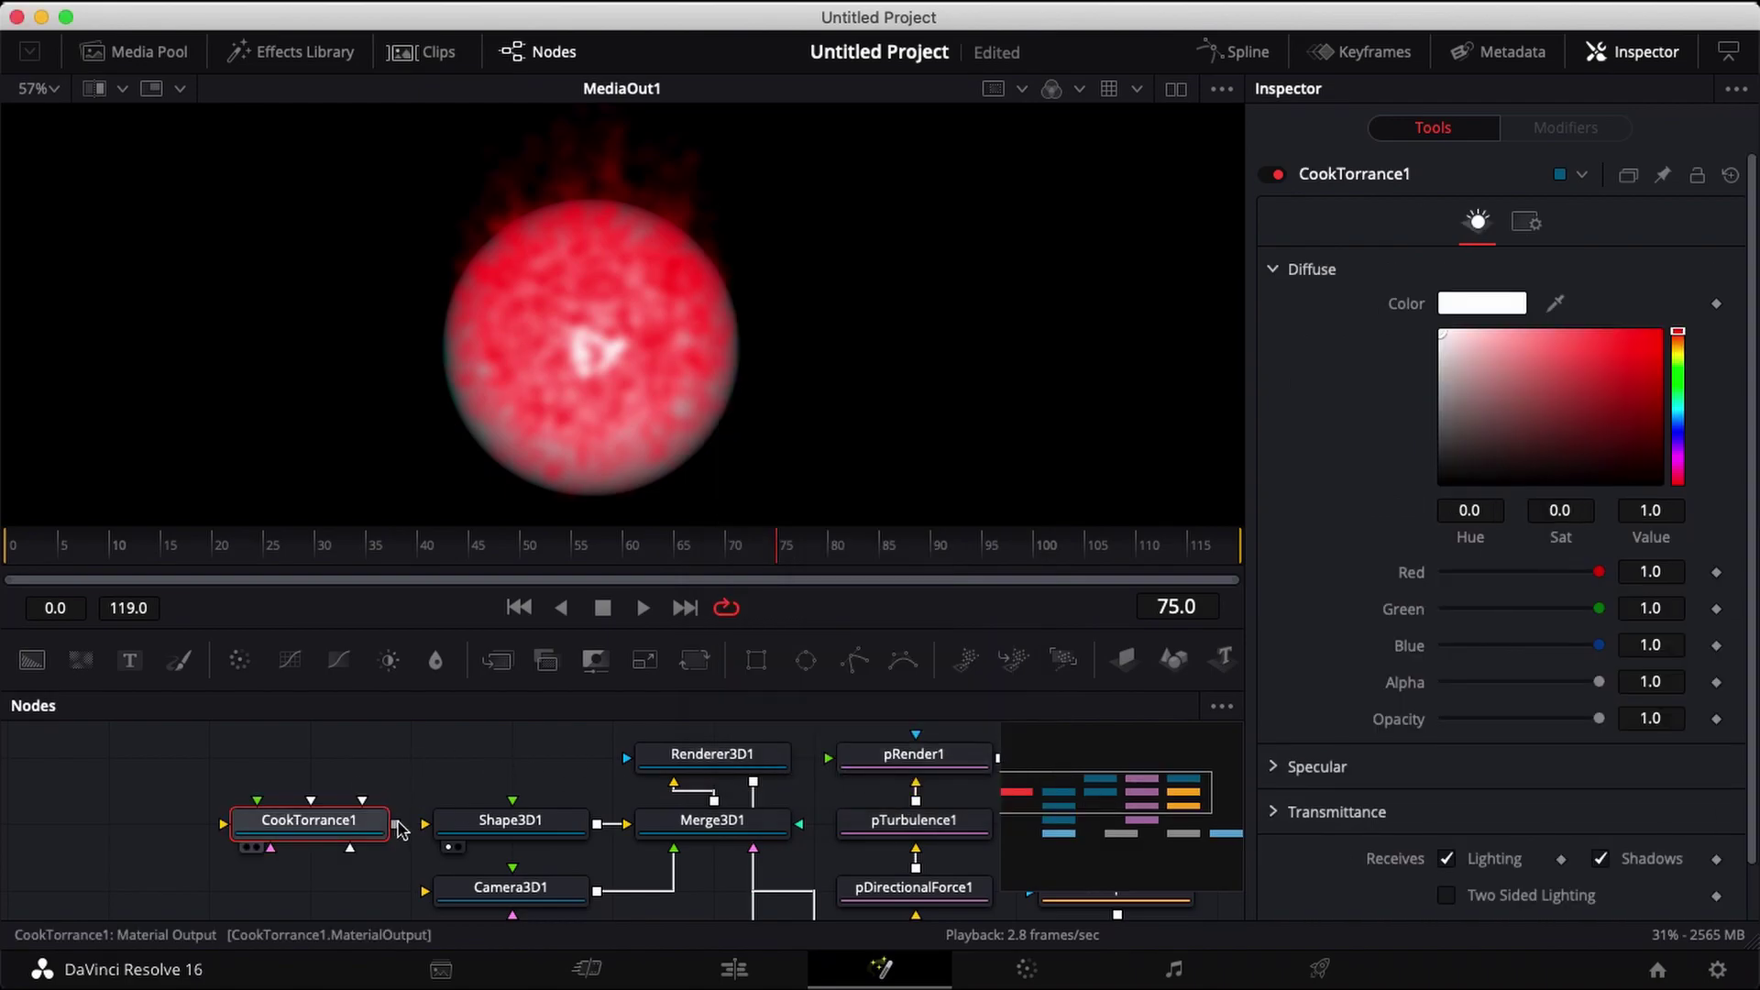
left_click_drag(399, 827, 452, 823)
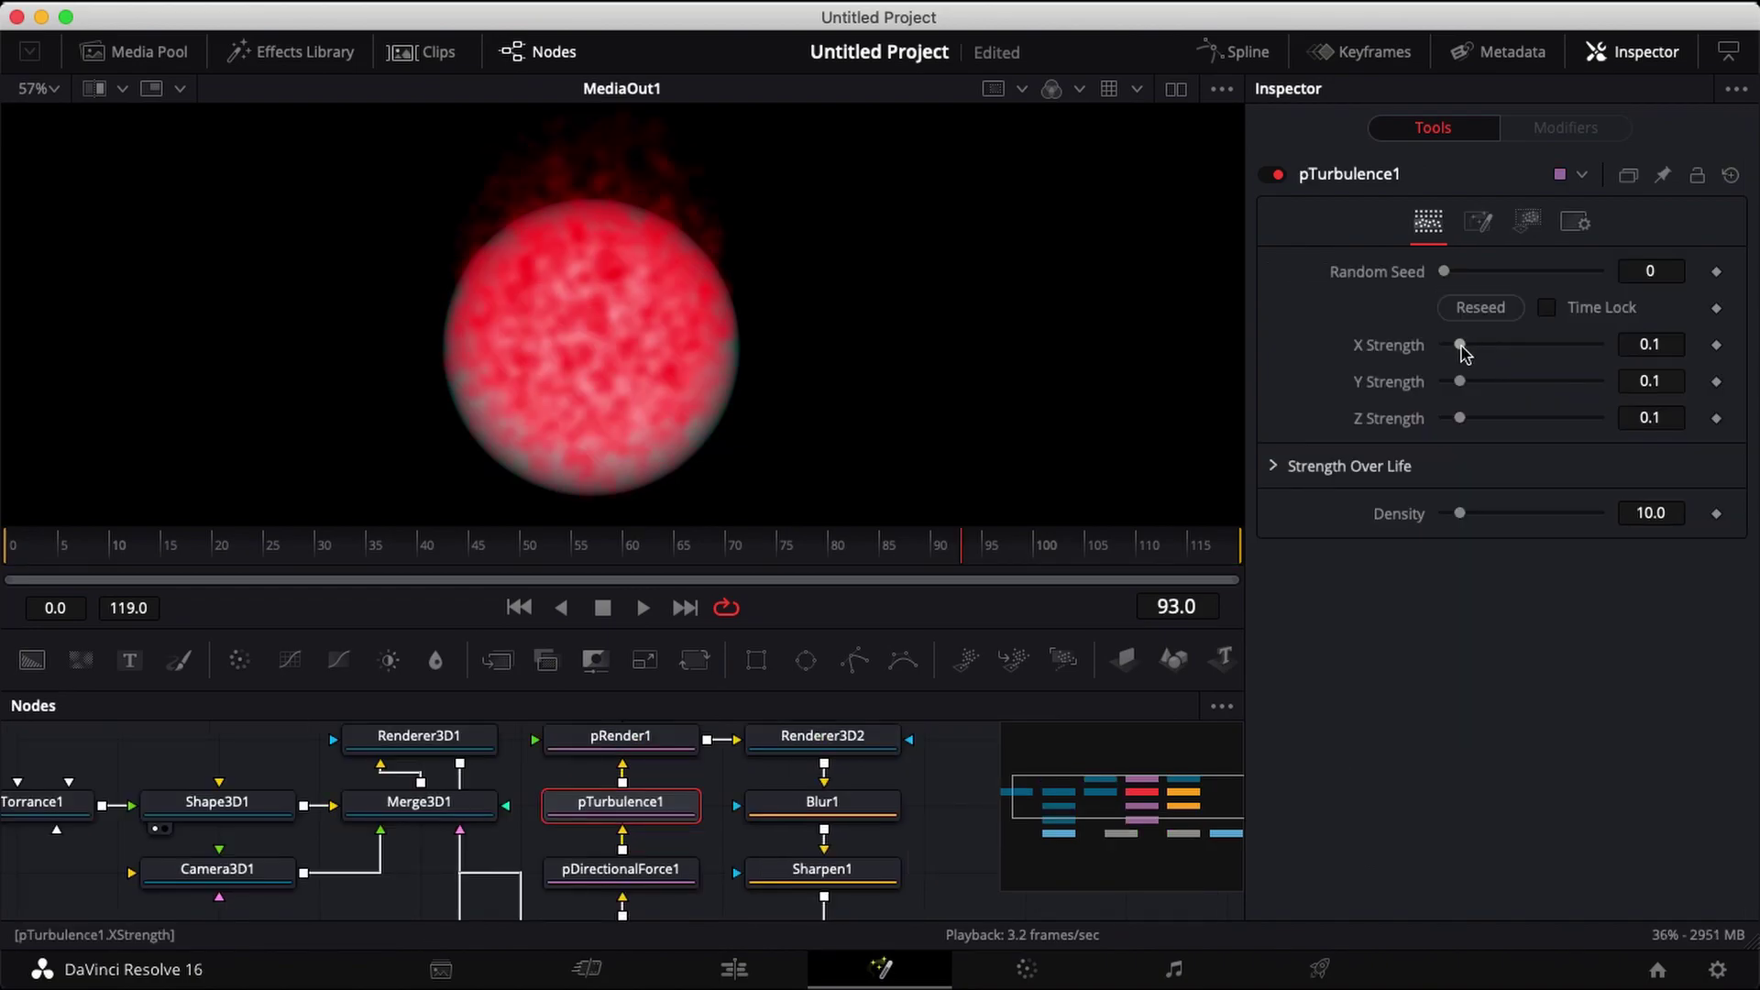
Set pTurbulence1's X Strength to 0.787, Y Strength to 0.543 and Density to about 49.1
left_click_drag(1459, 347, 1570, 351)
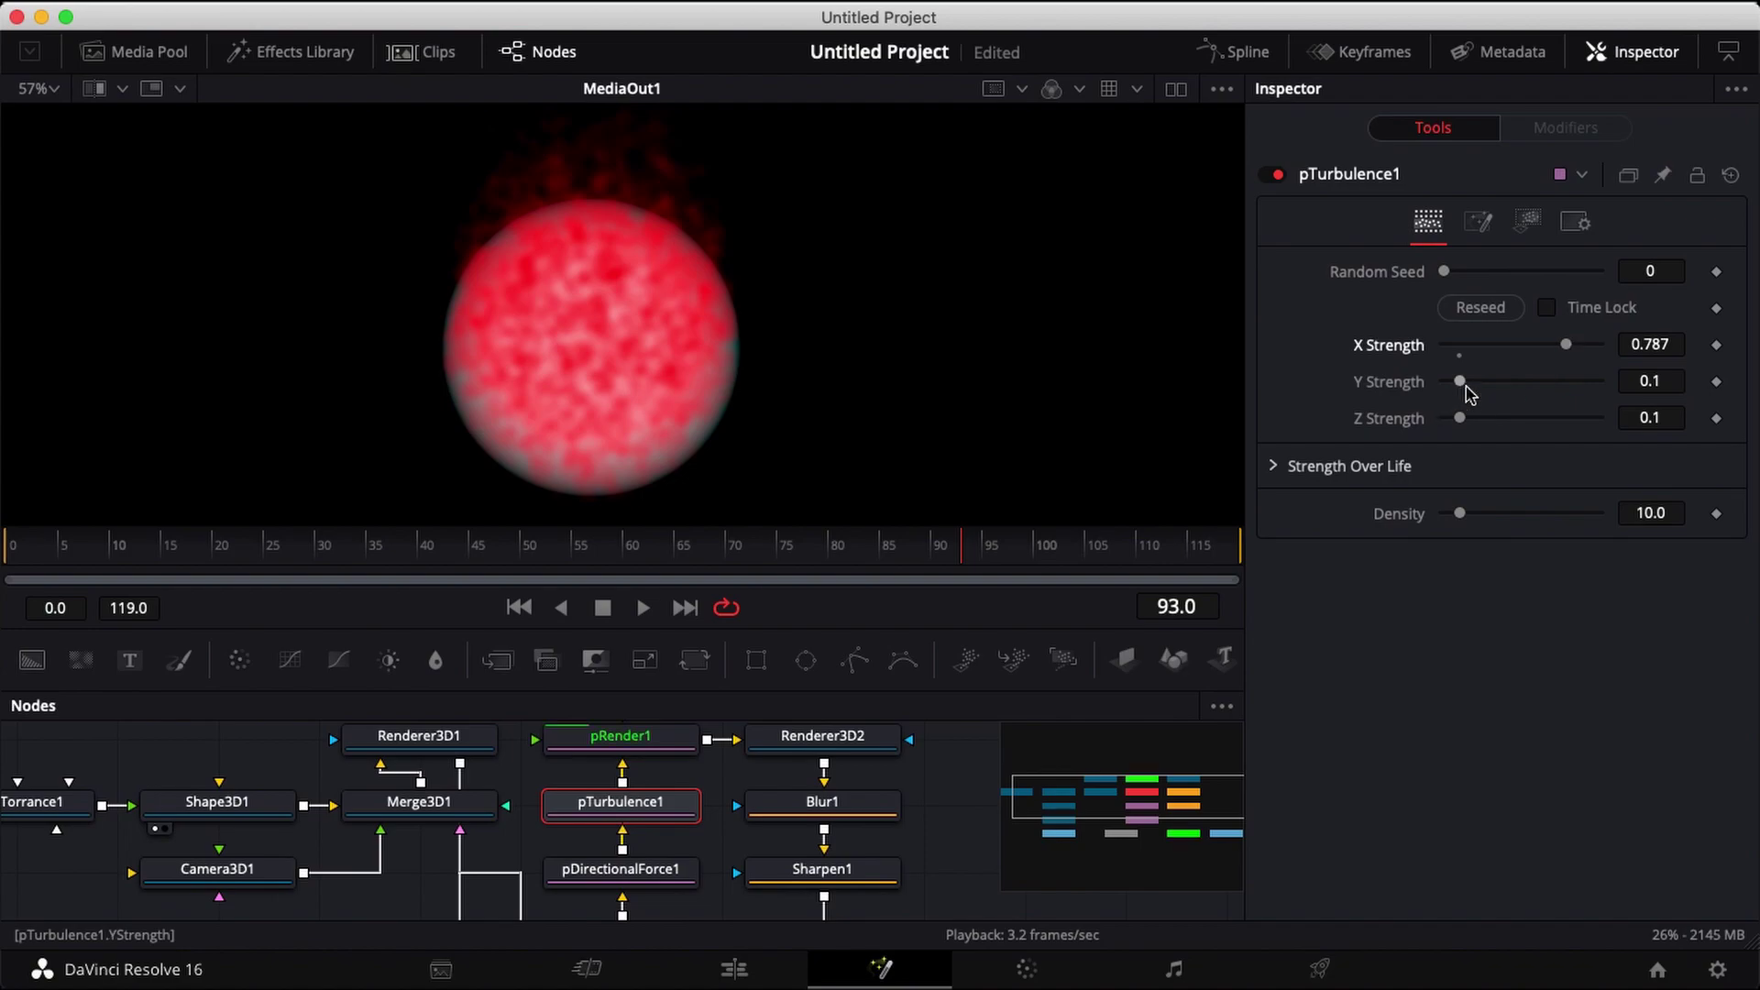
left_click_drag(1459, 381, 1530, 387)
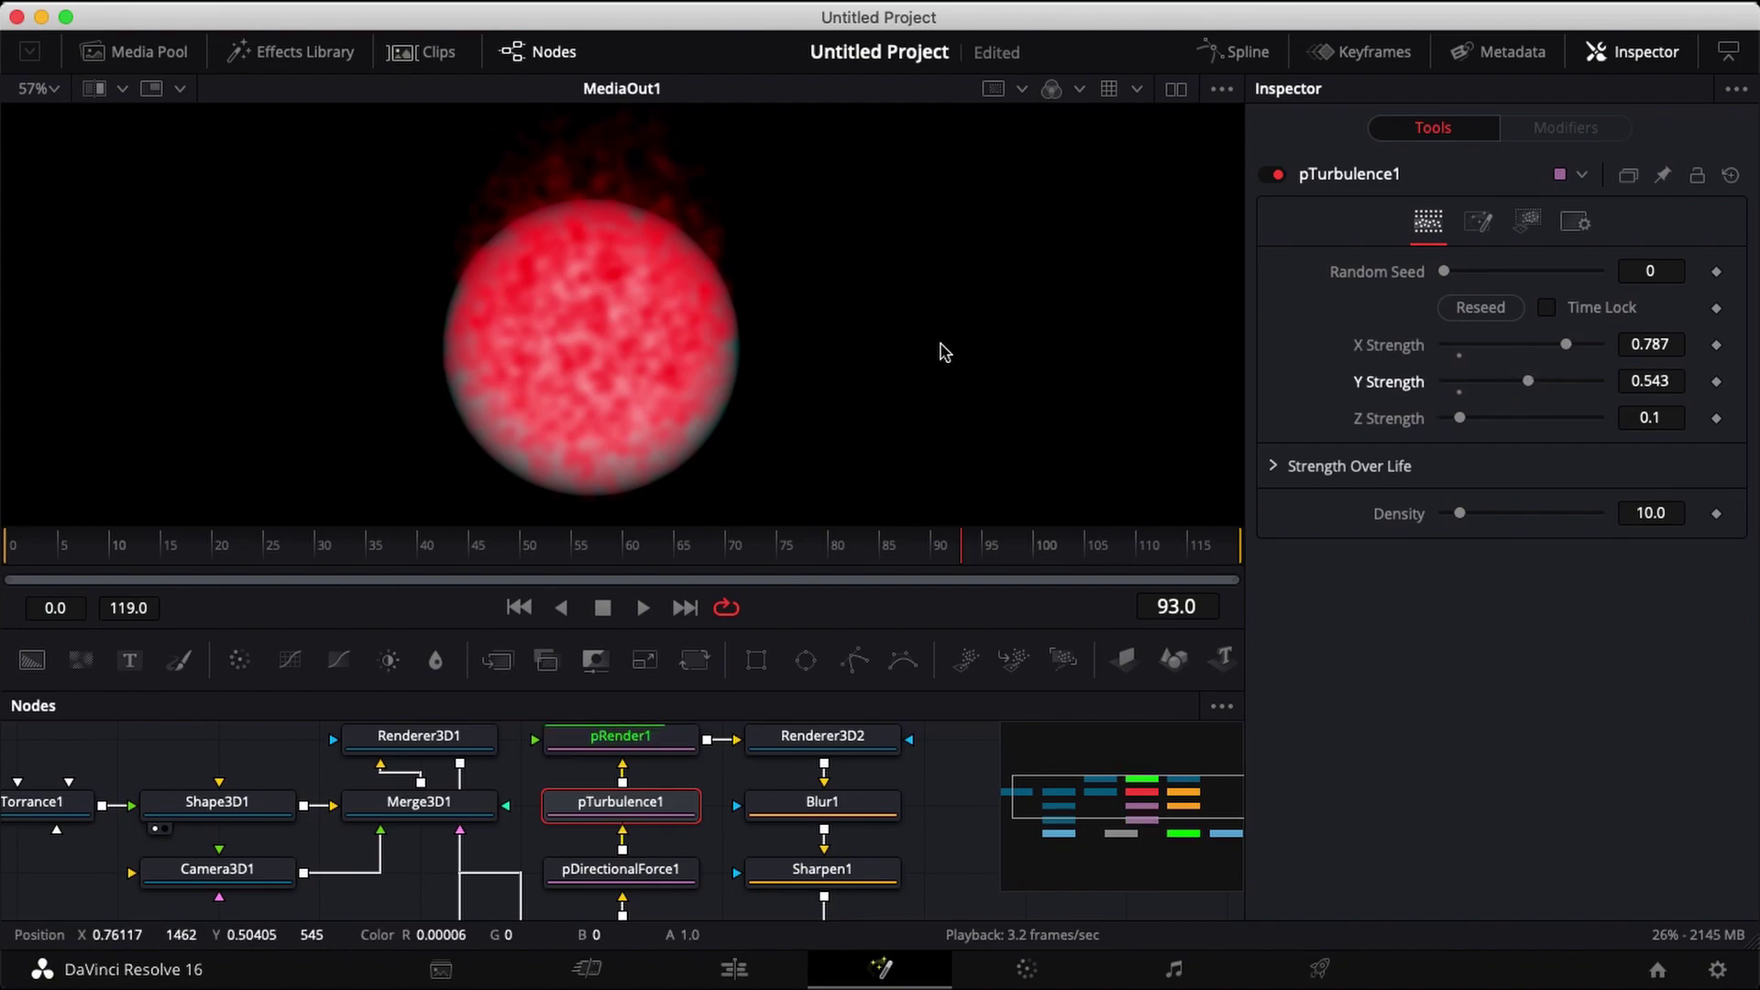
scroll(945, 353, "down", 3)
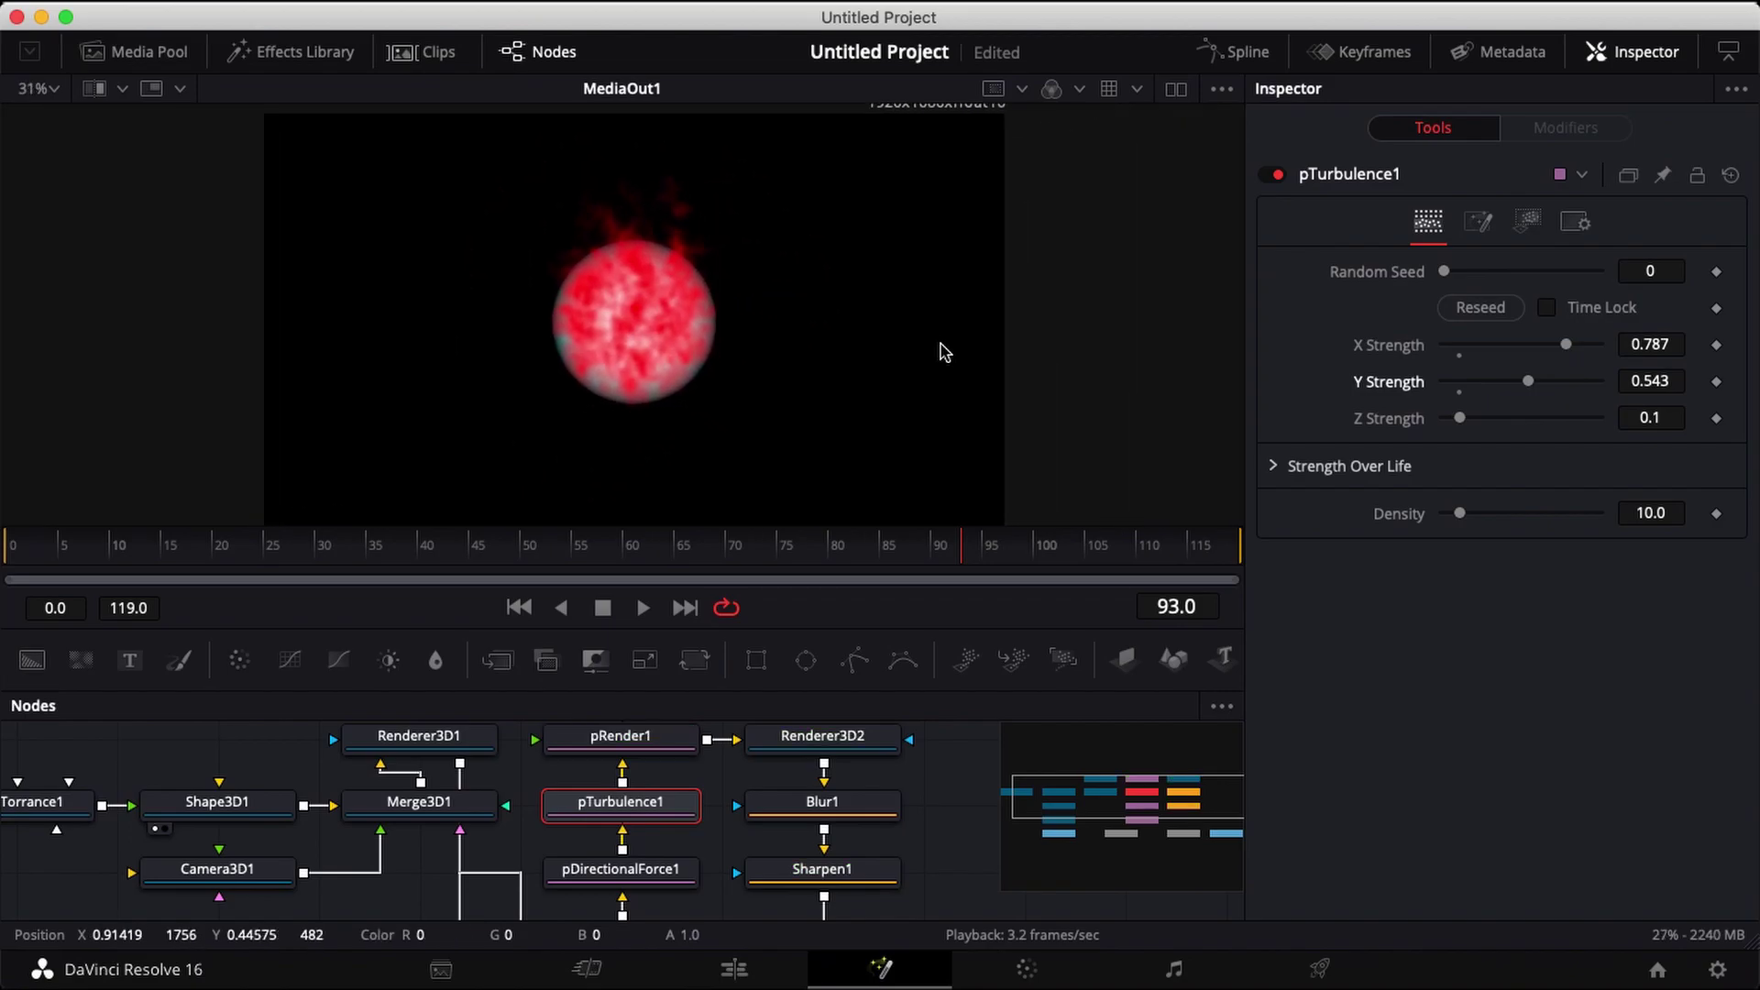
left_click_drag(1459, 513, 1522, 513)
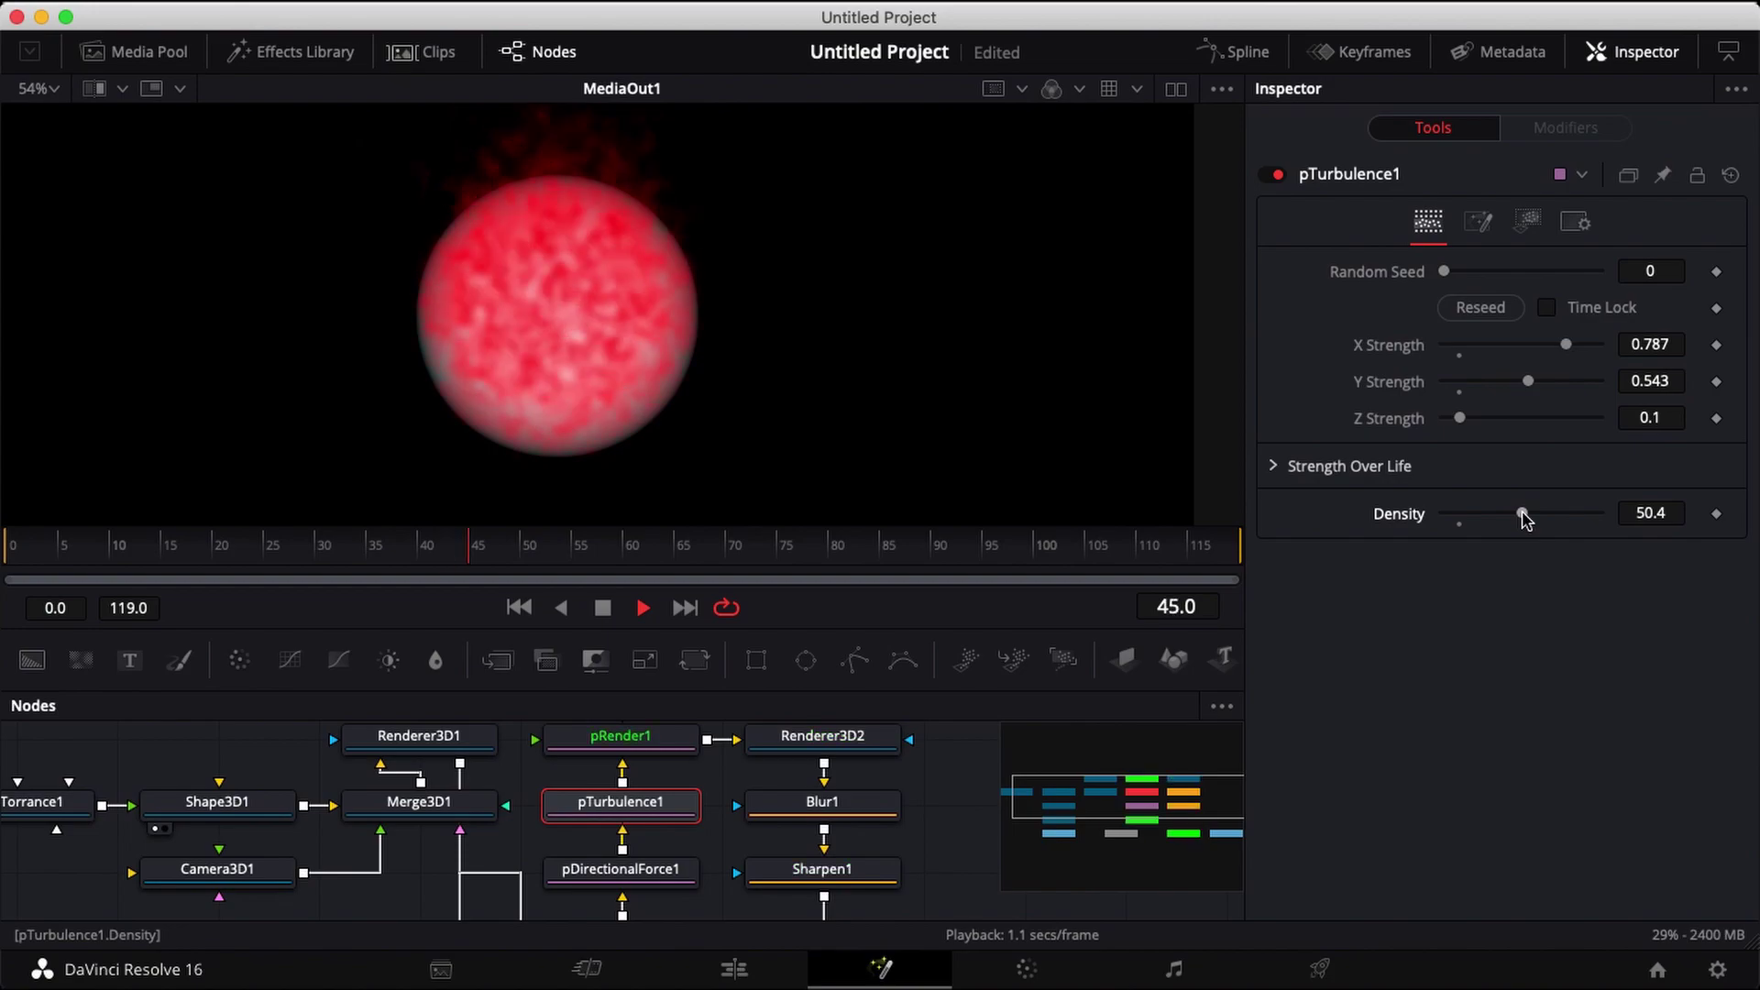
left_click_drag(1524, 515, 1536, 513)
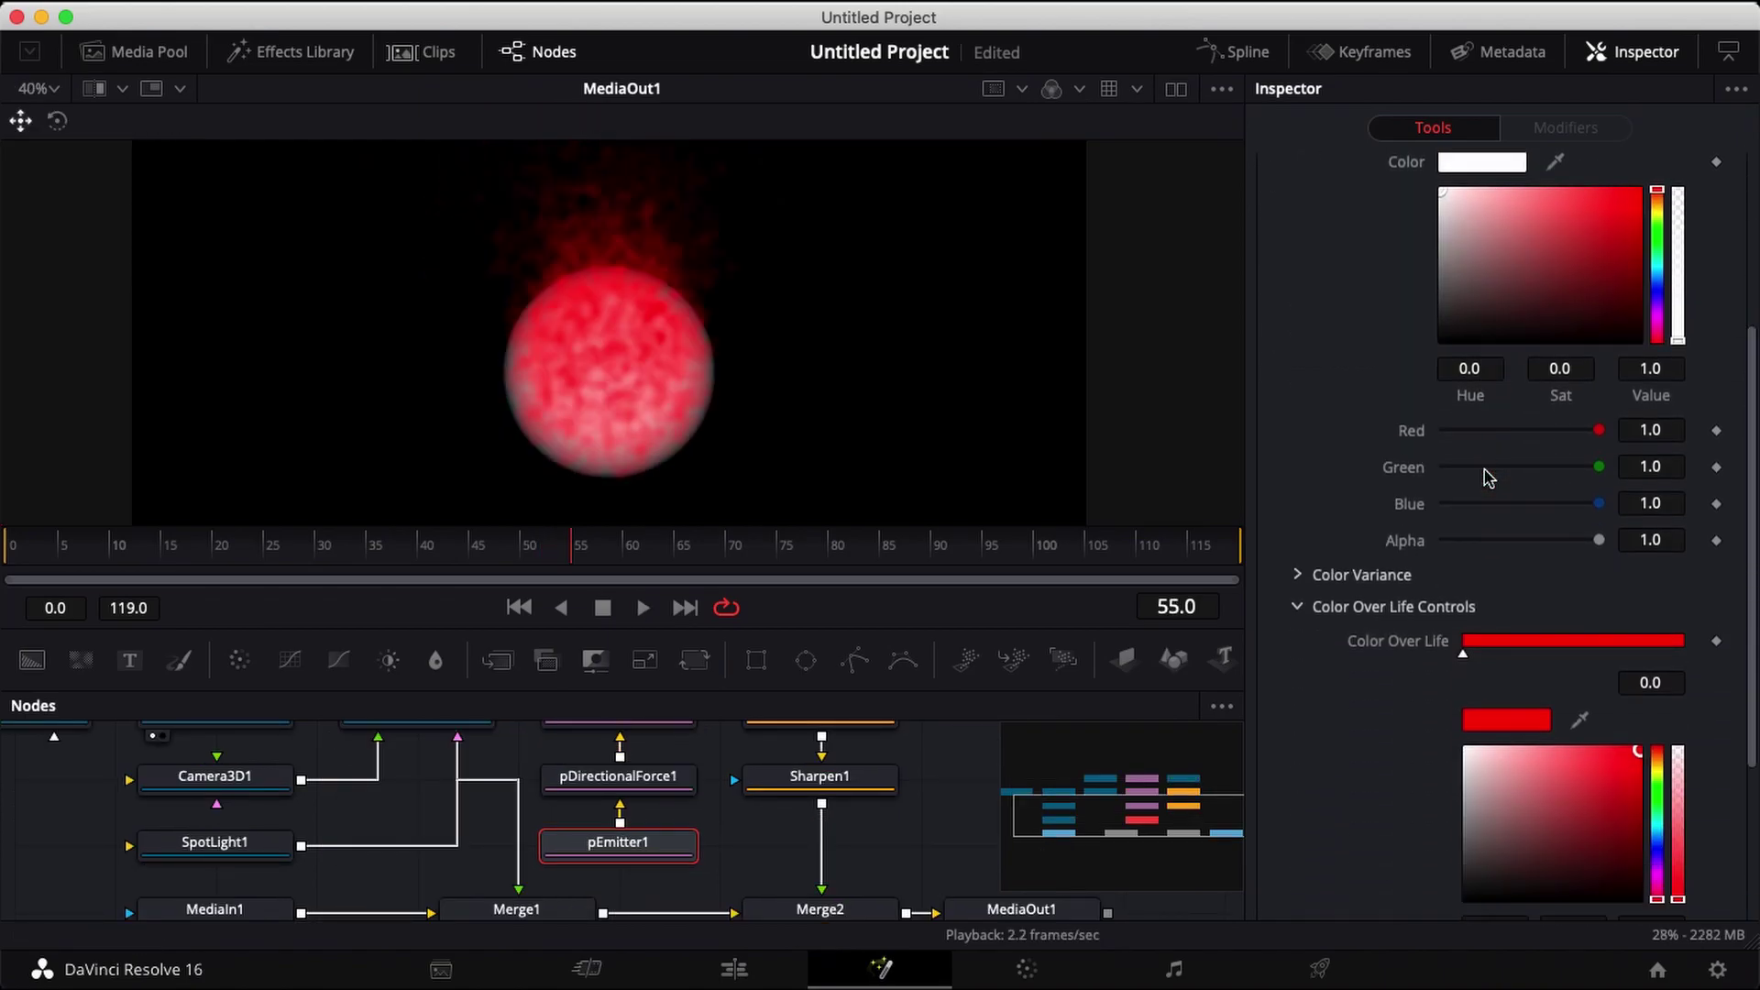
scroll(1489, 477, "down", 3)
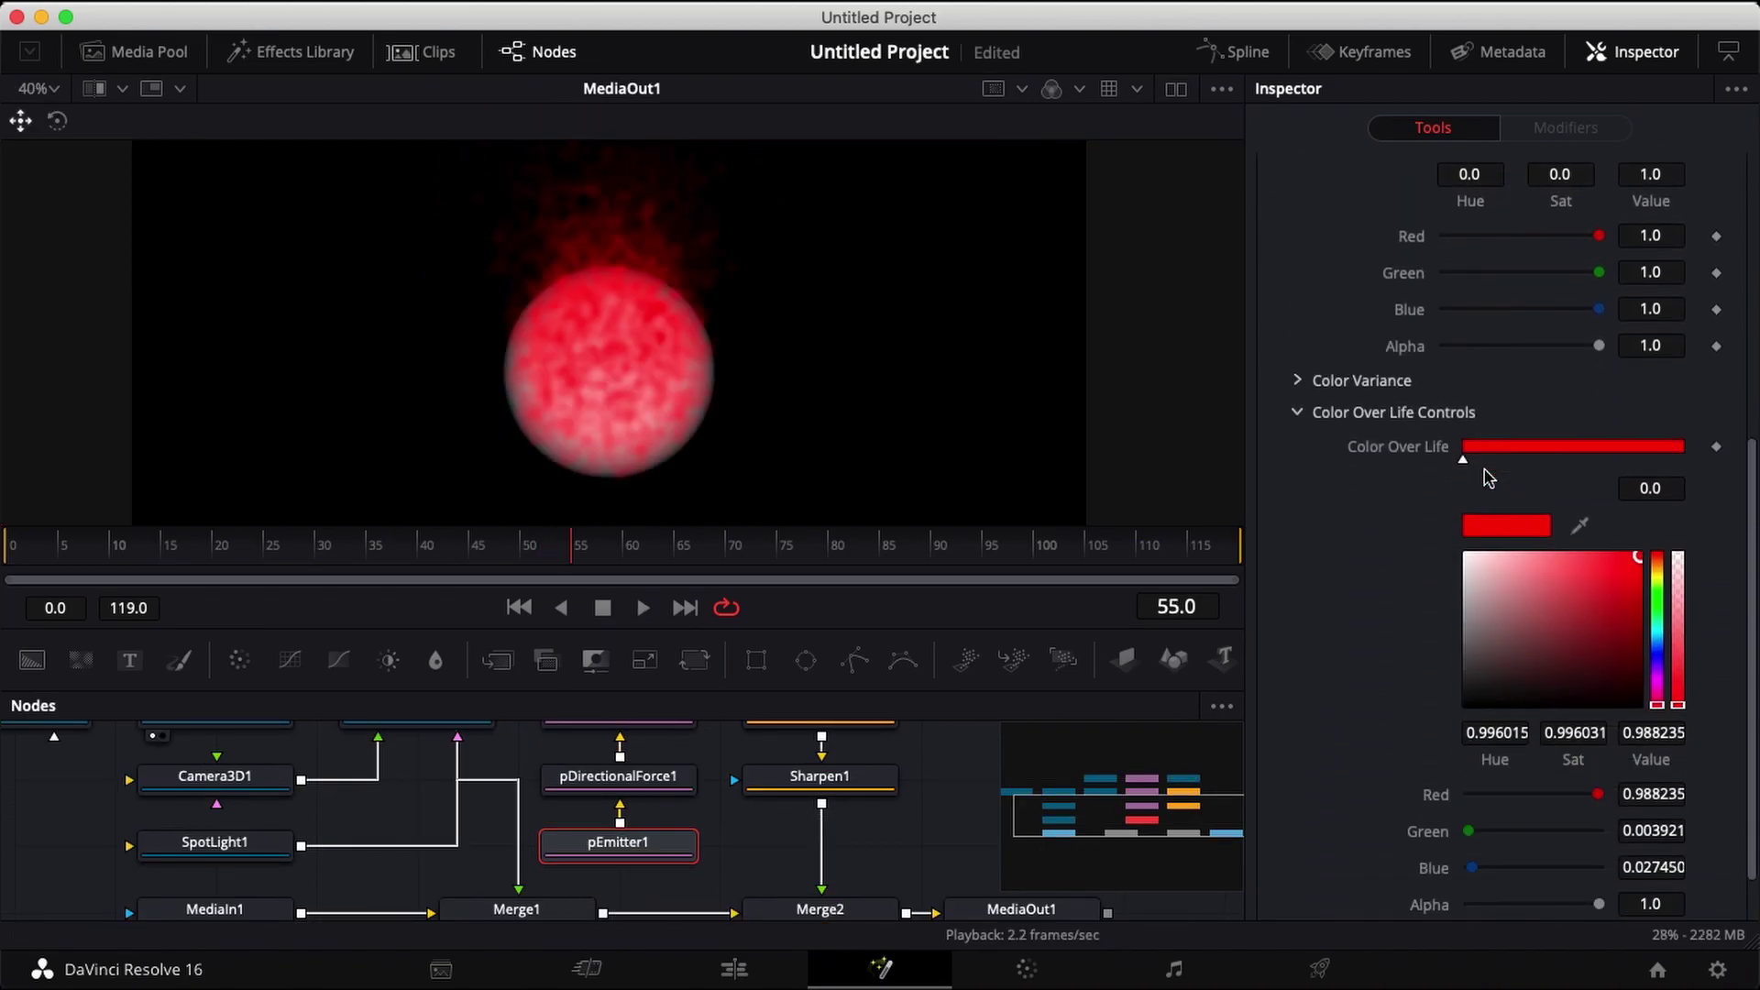
Add an orange stop to pEmitter1's Color Over Life gradient and slide the stops later
left_click(1566, 451)
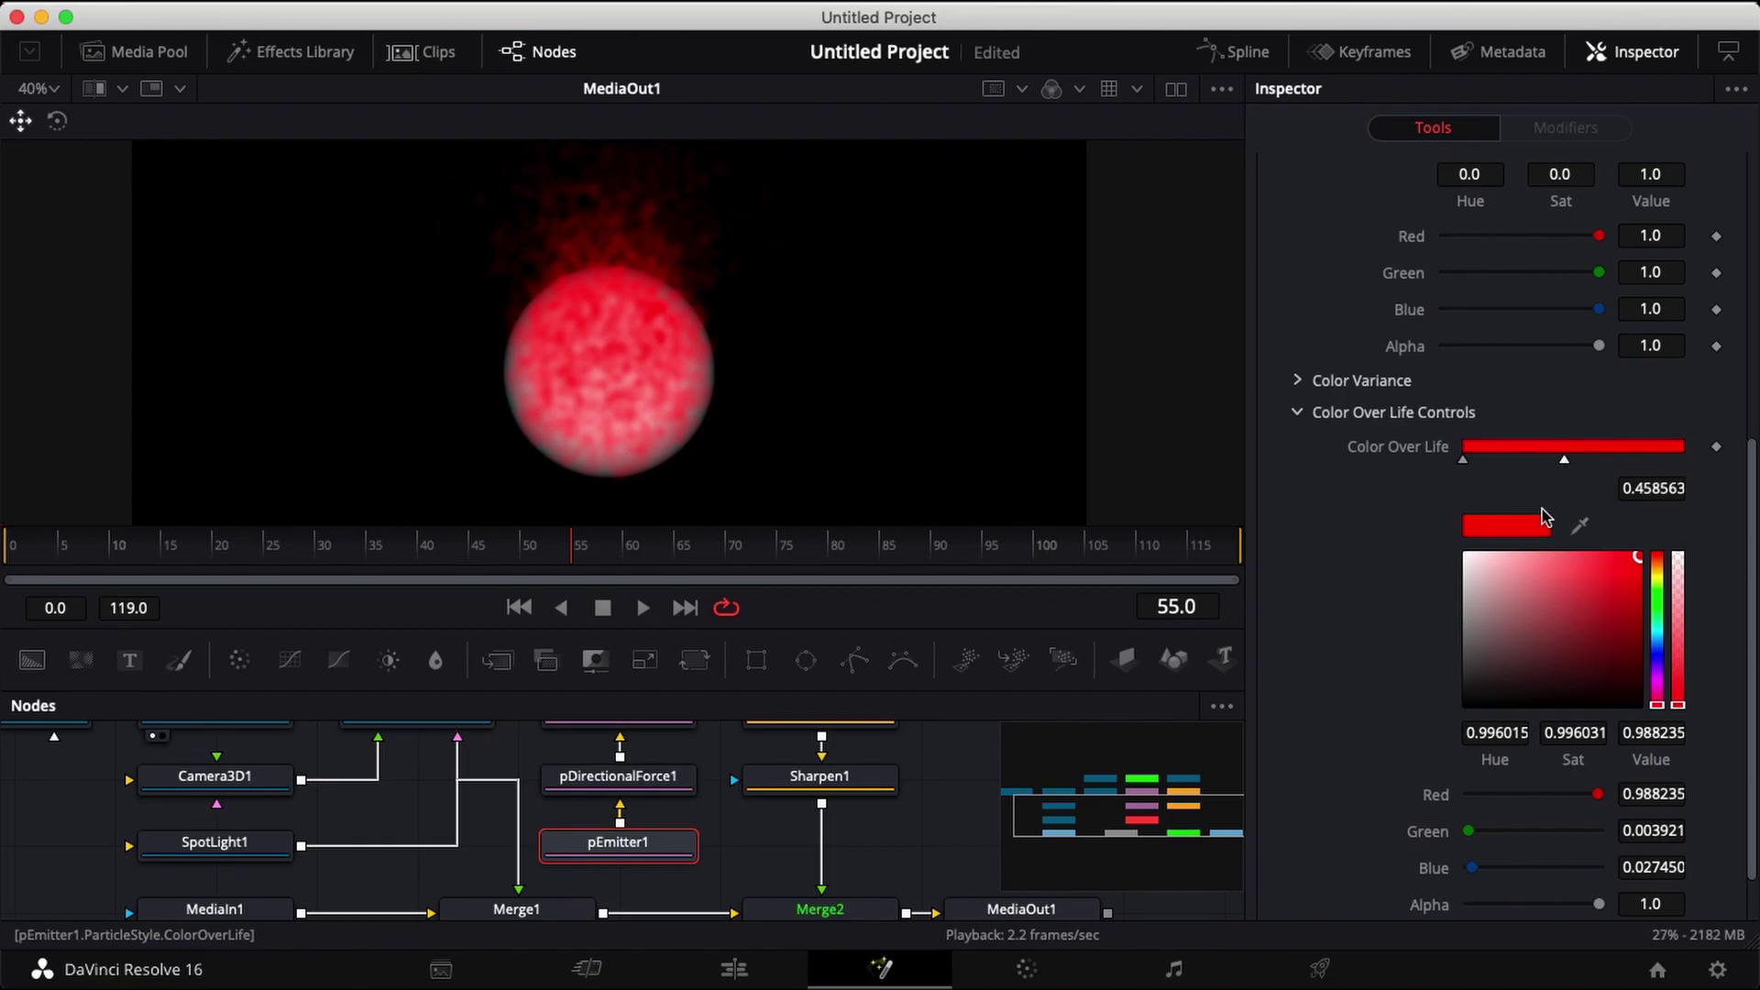
left_click(1514, 528)
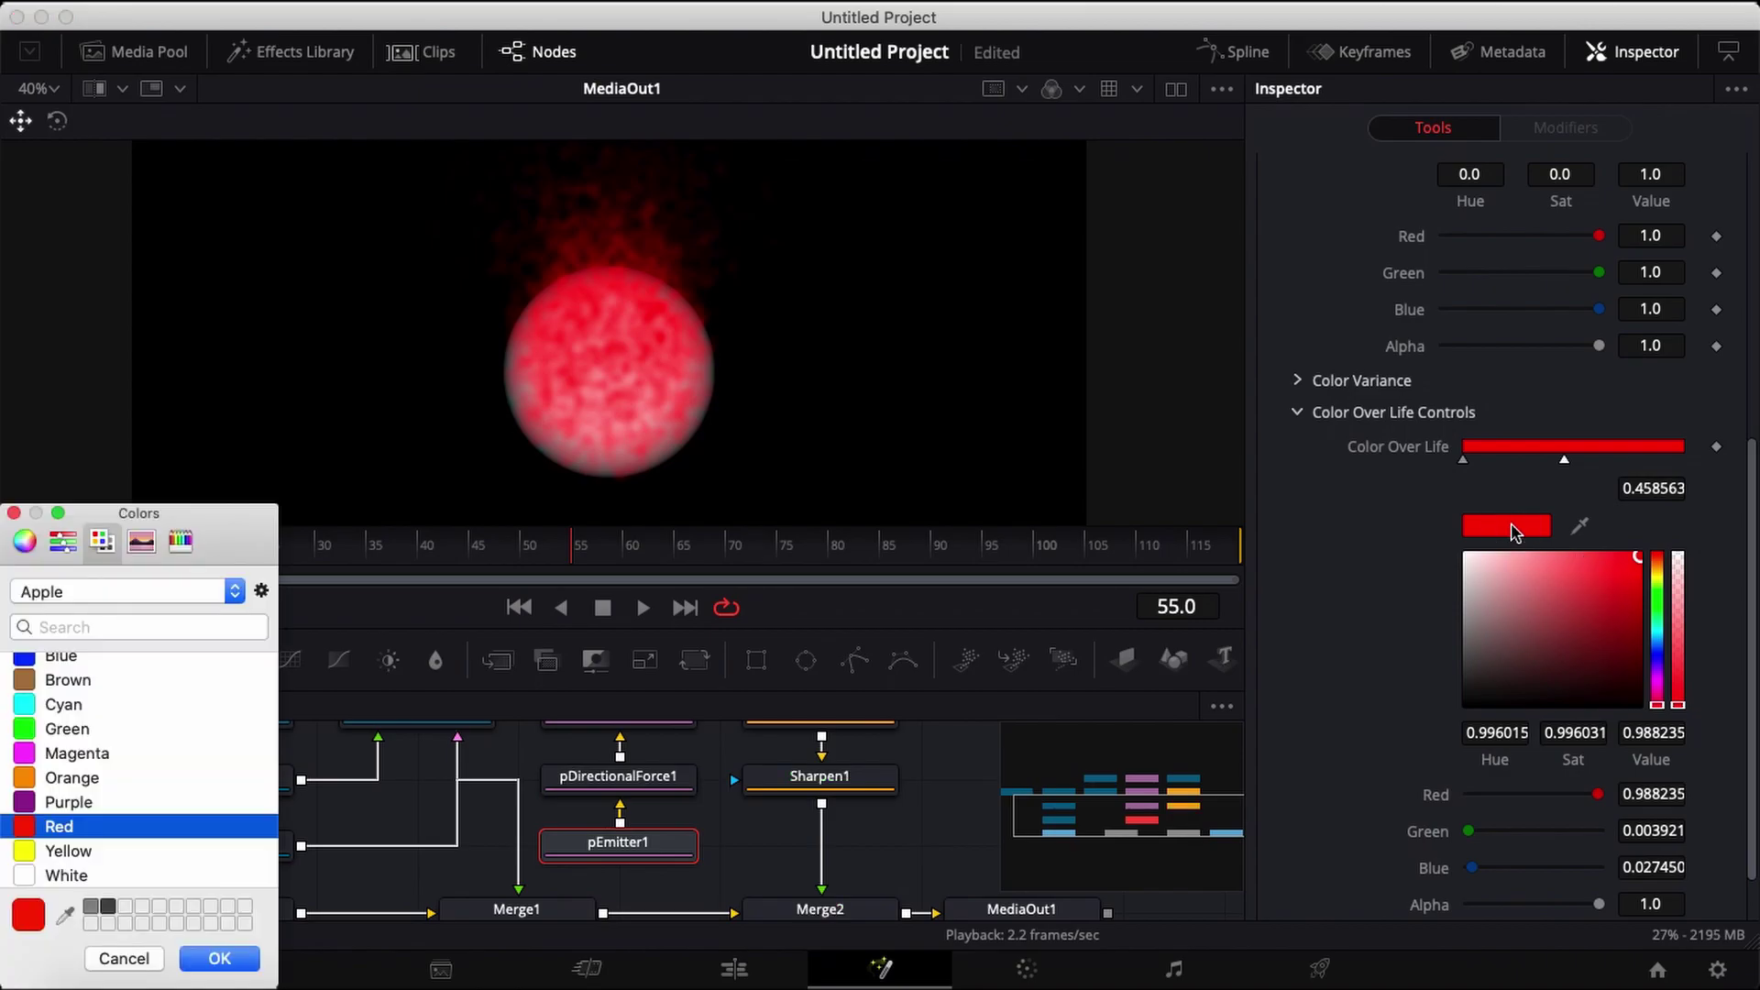
left_click(66, 777)
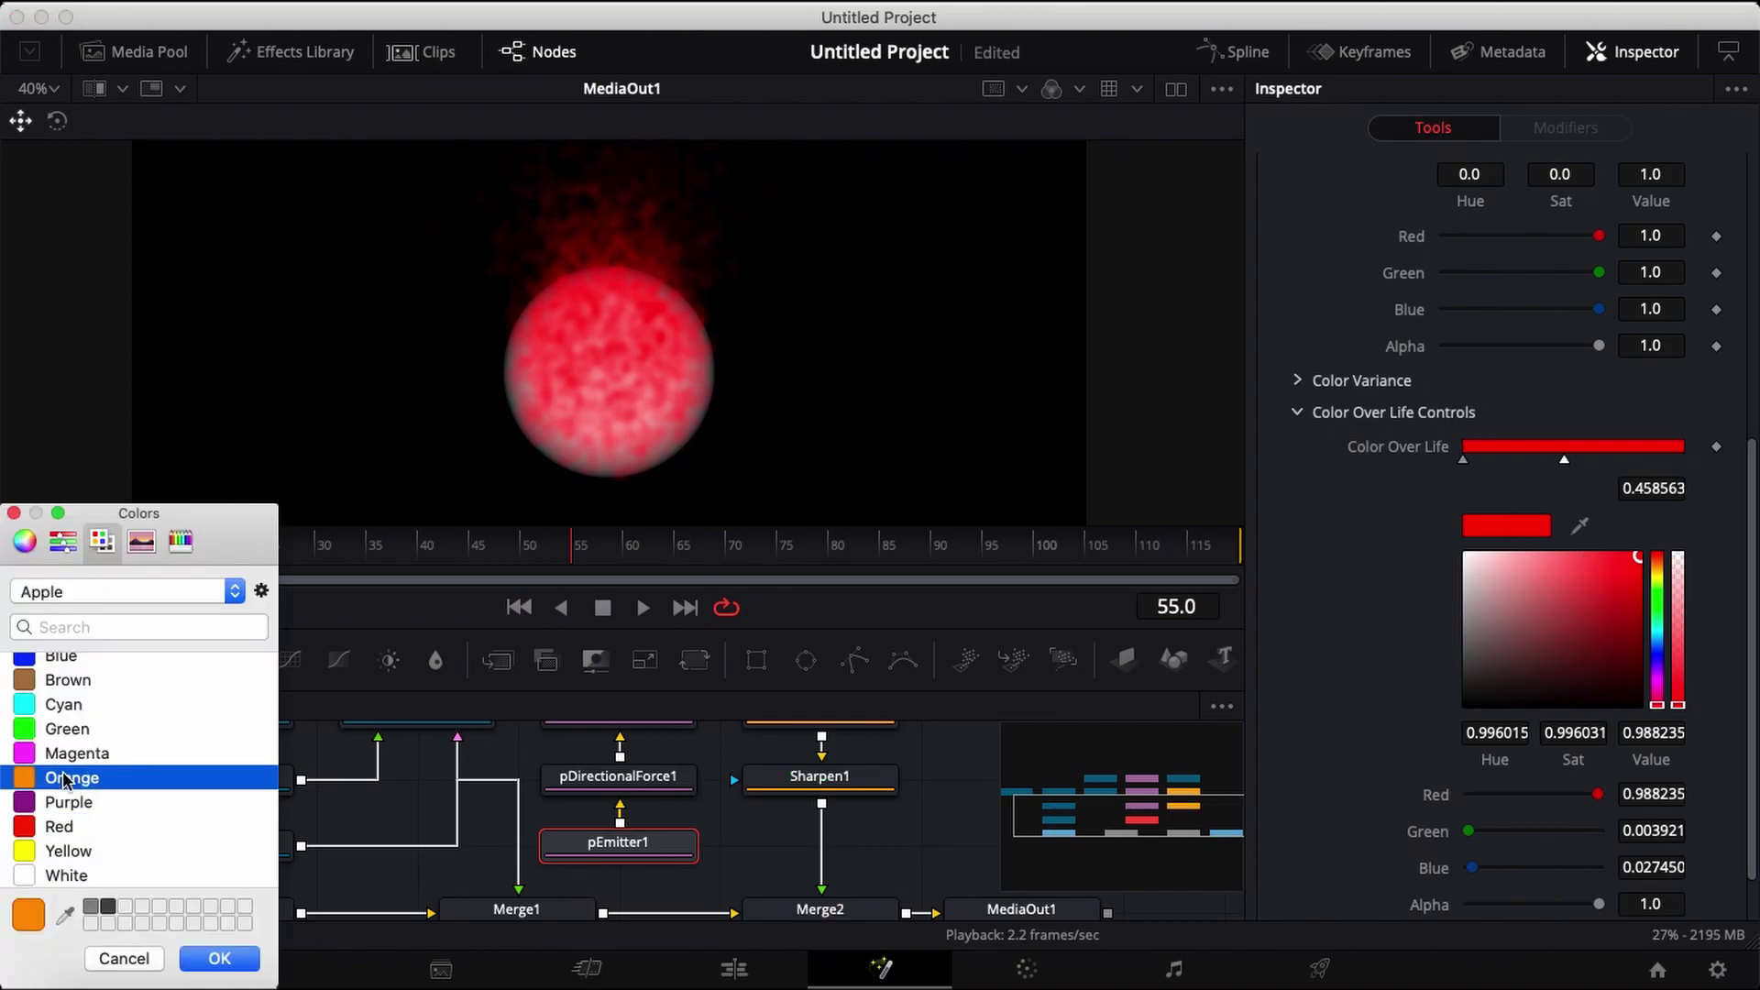
left_click(219, 958)
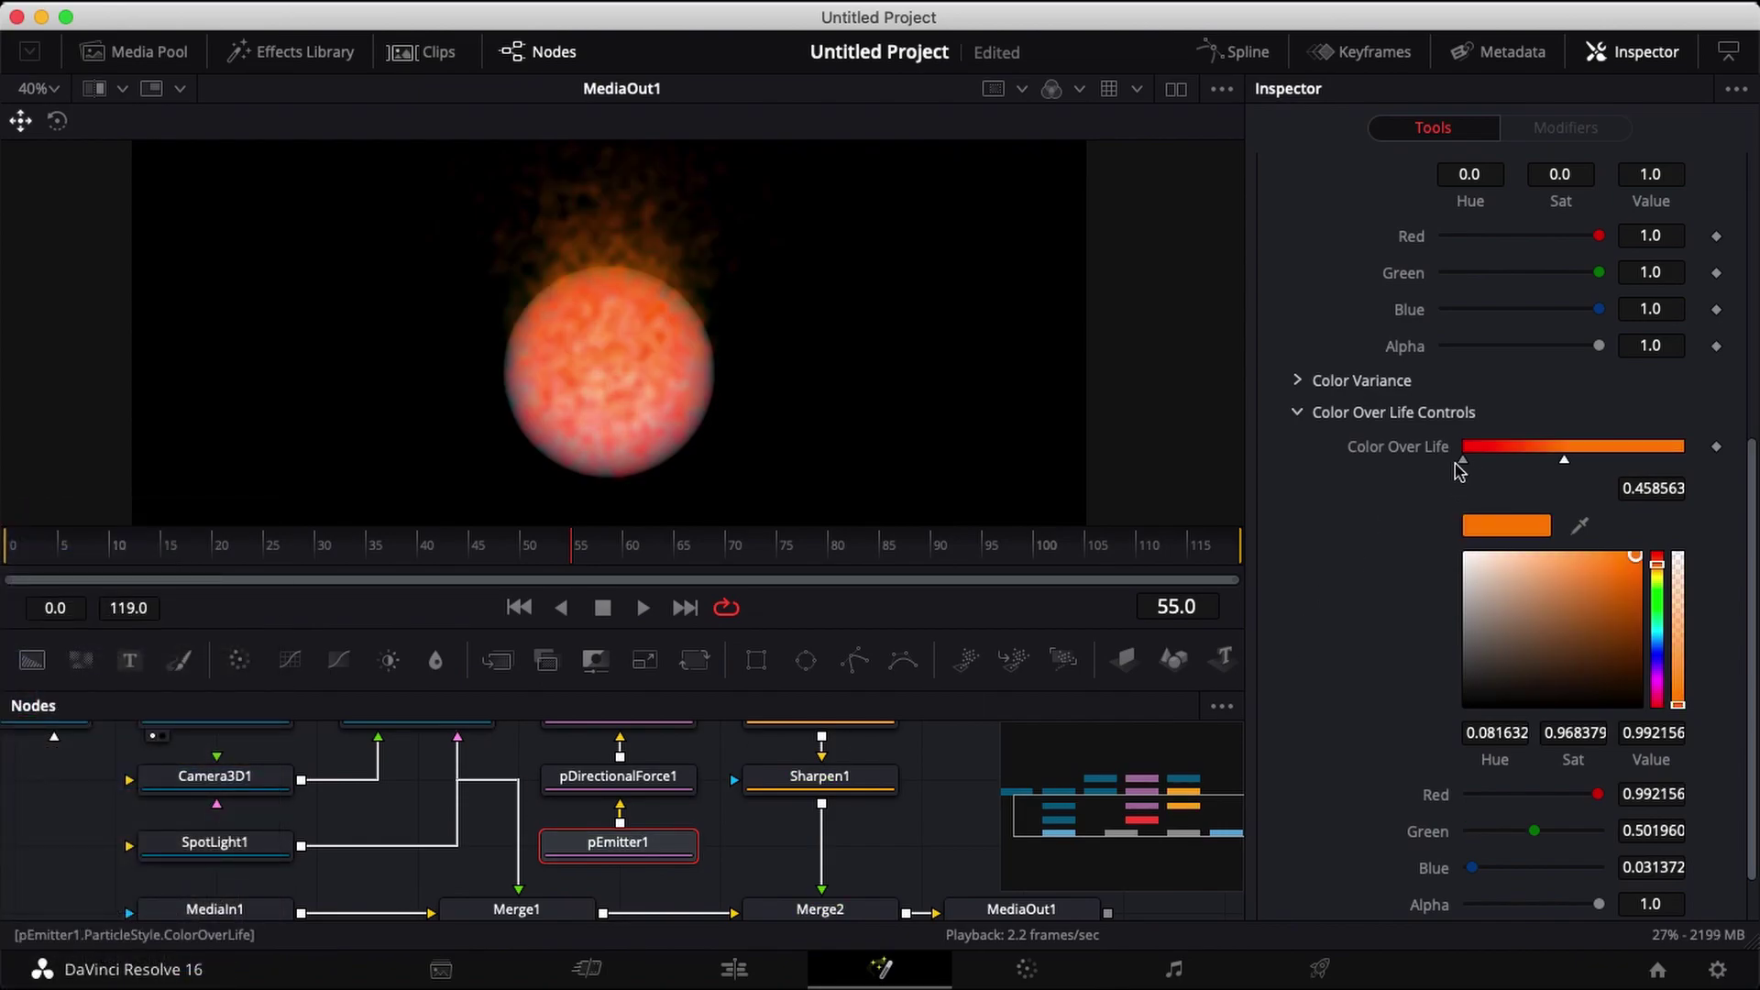
left_click_drag(1565, 461, 1609, 465)
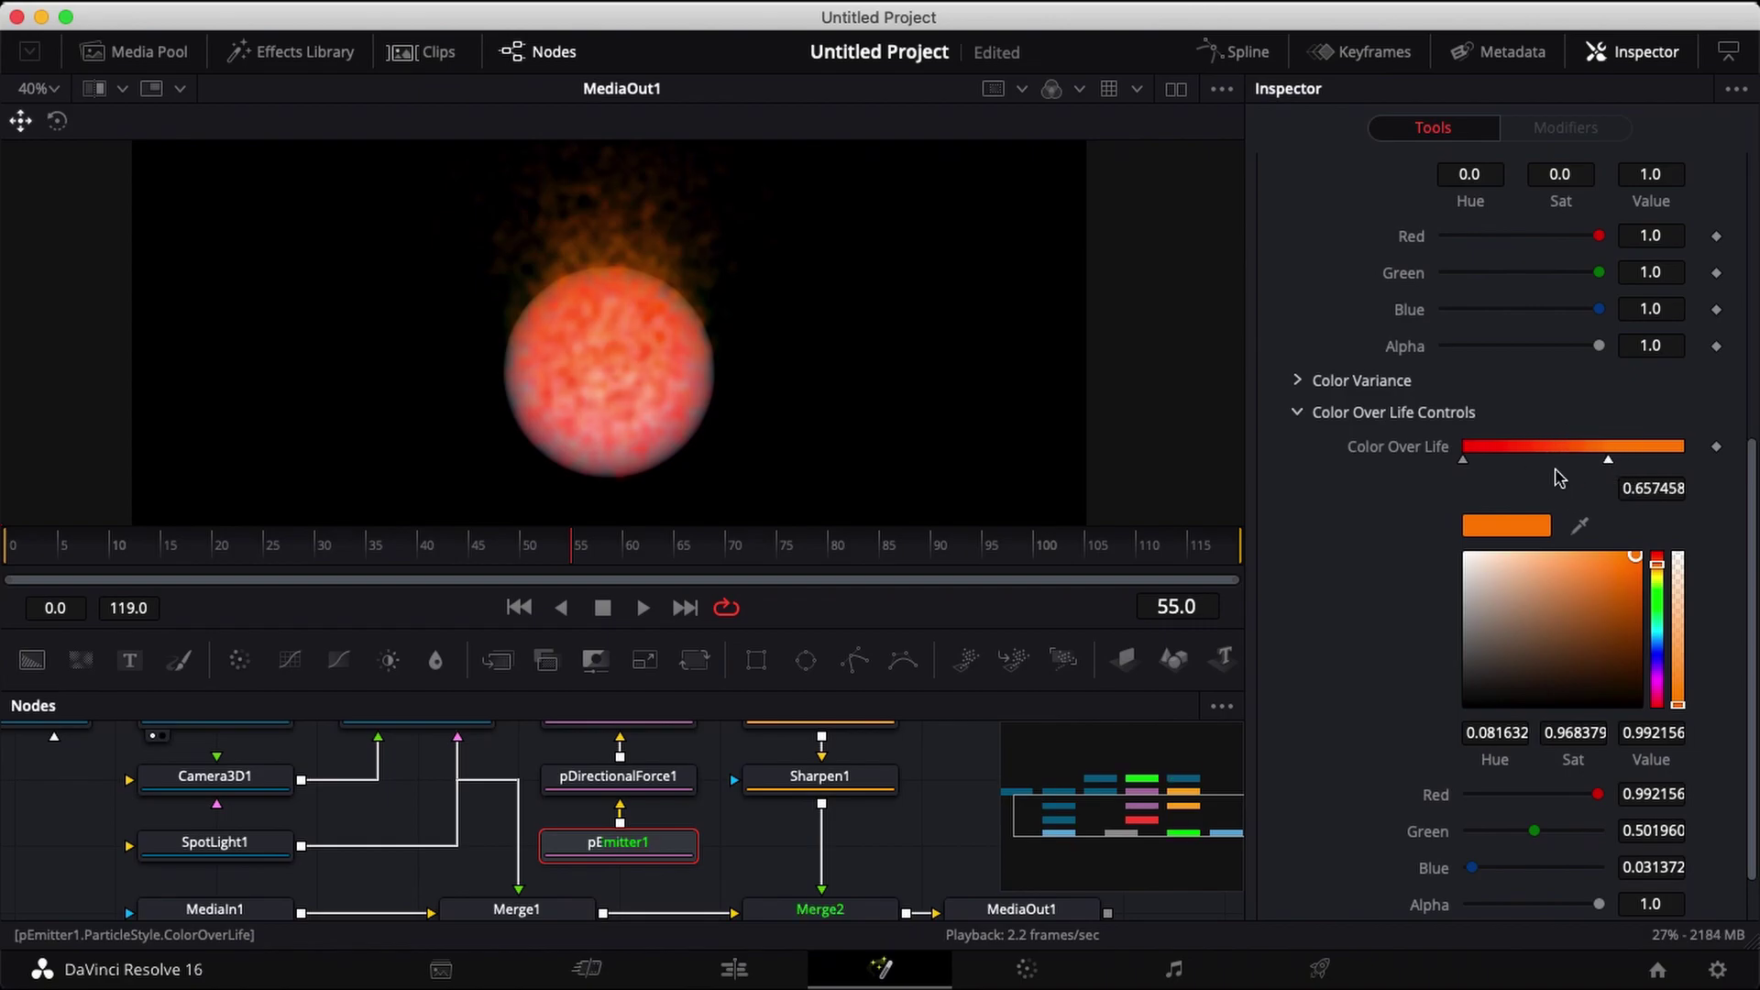
left_click_drag(1463, 465, 1535, 468)
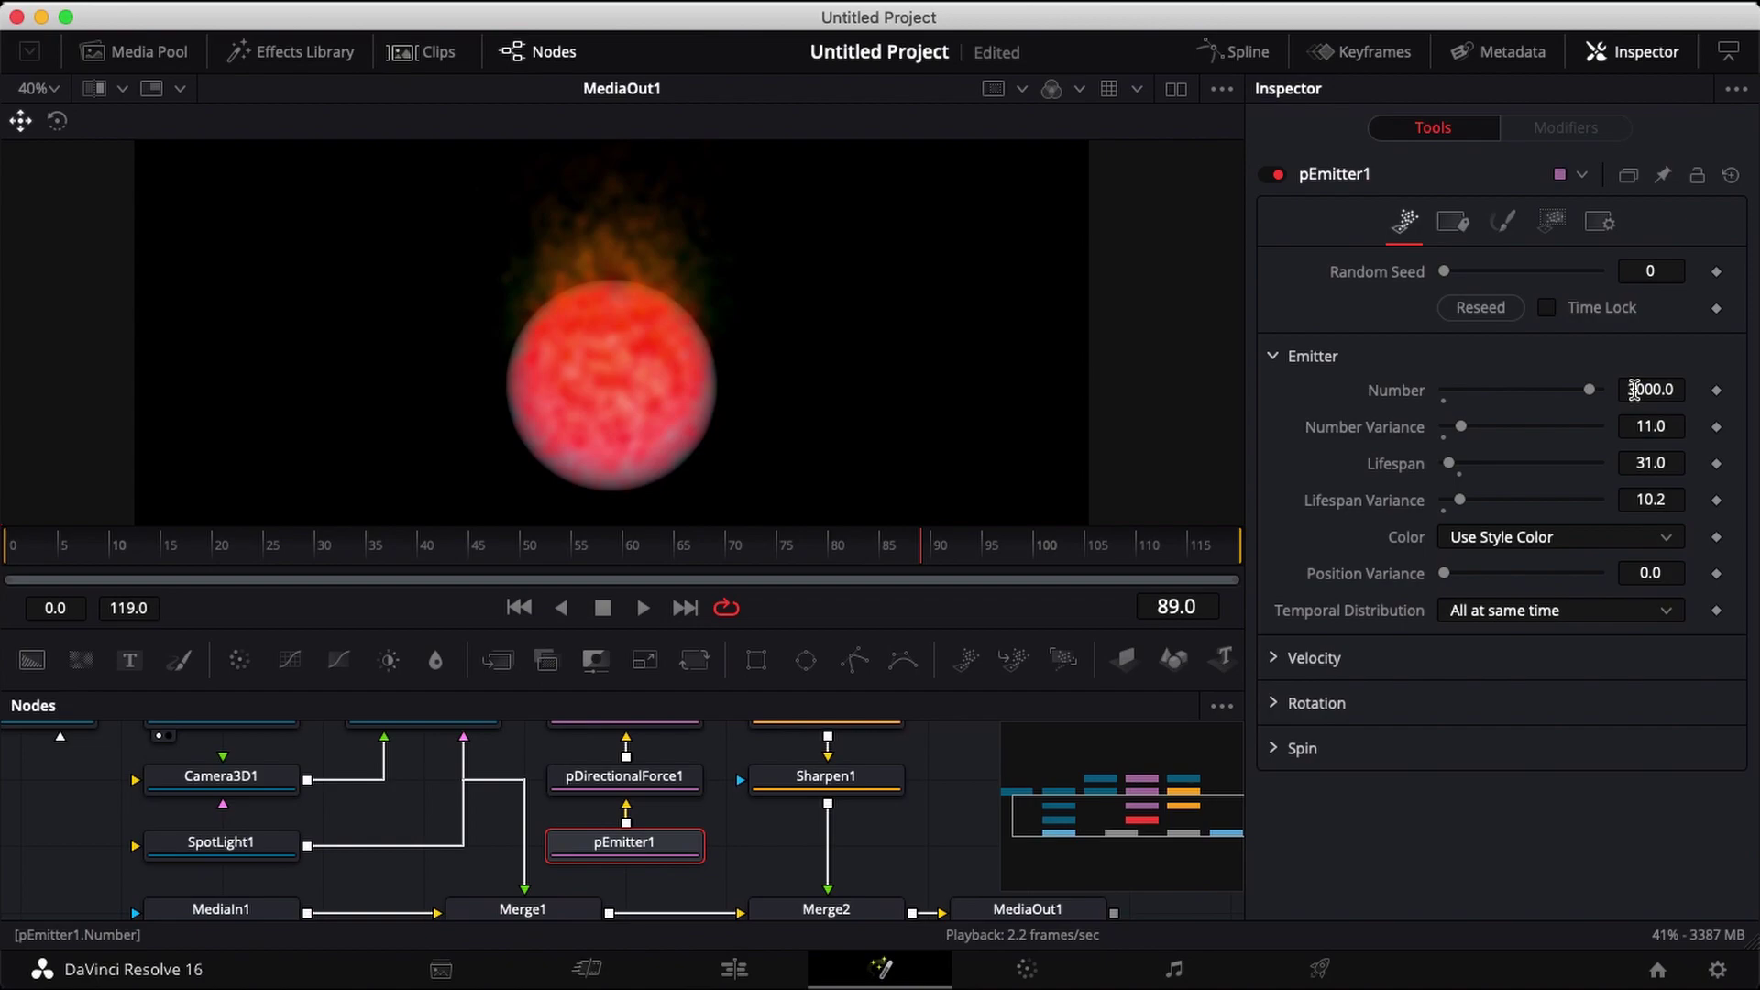
Set pEmitter1's particle Number to 50000 and make the Color Over Life gradient end in black
left_click(1634, 389)
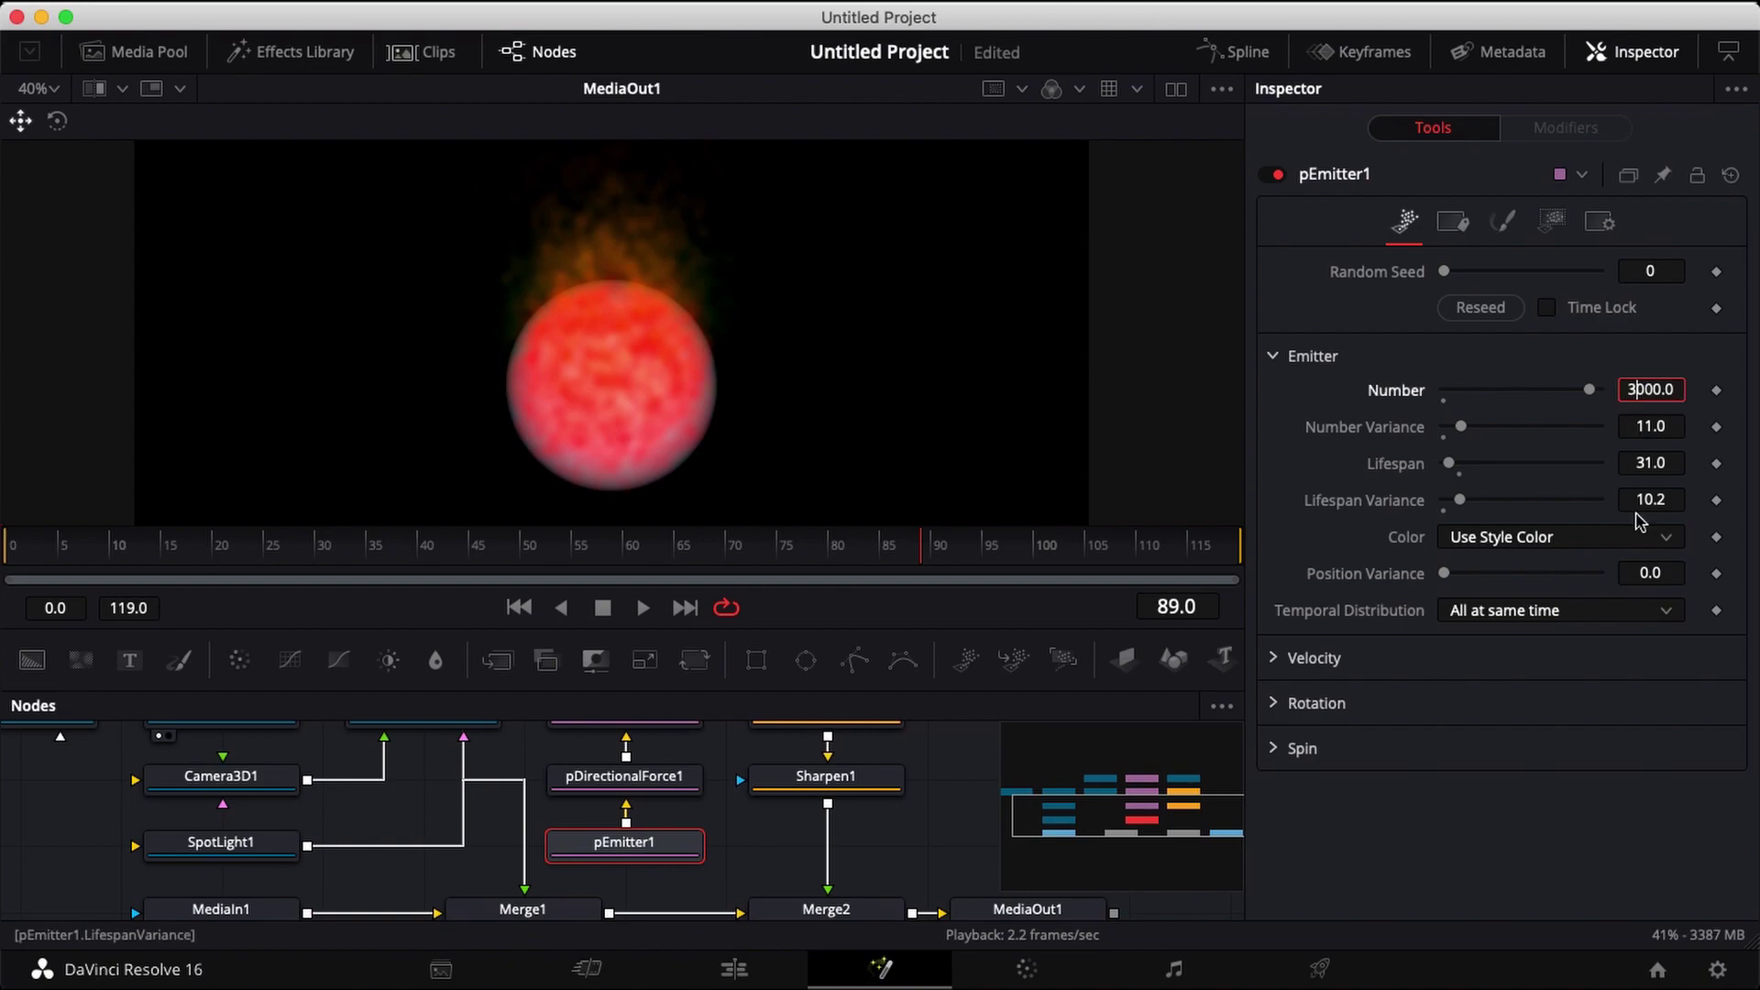
key("BackSpace")
type("50")
key("Tab")
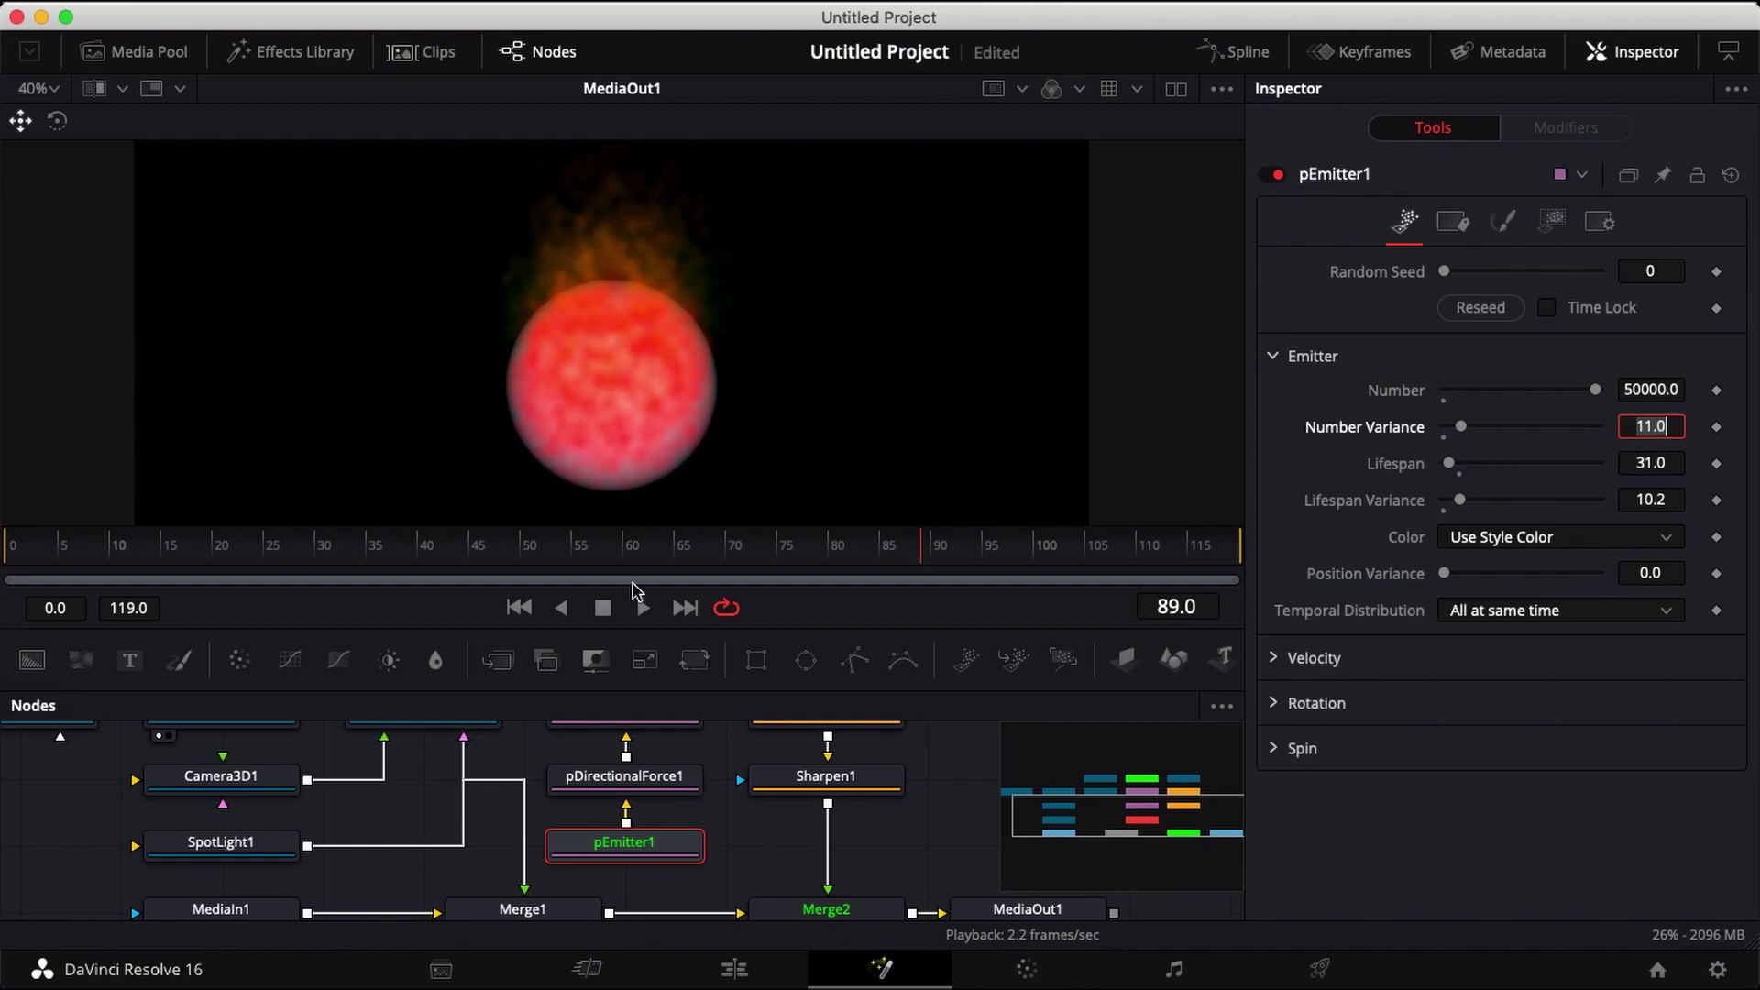
left_click(626, 545)
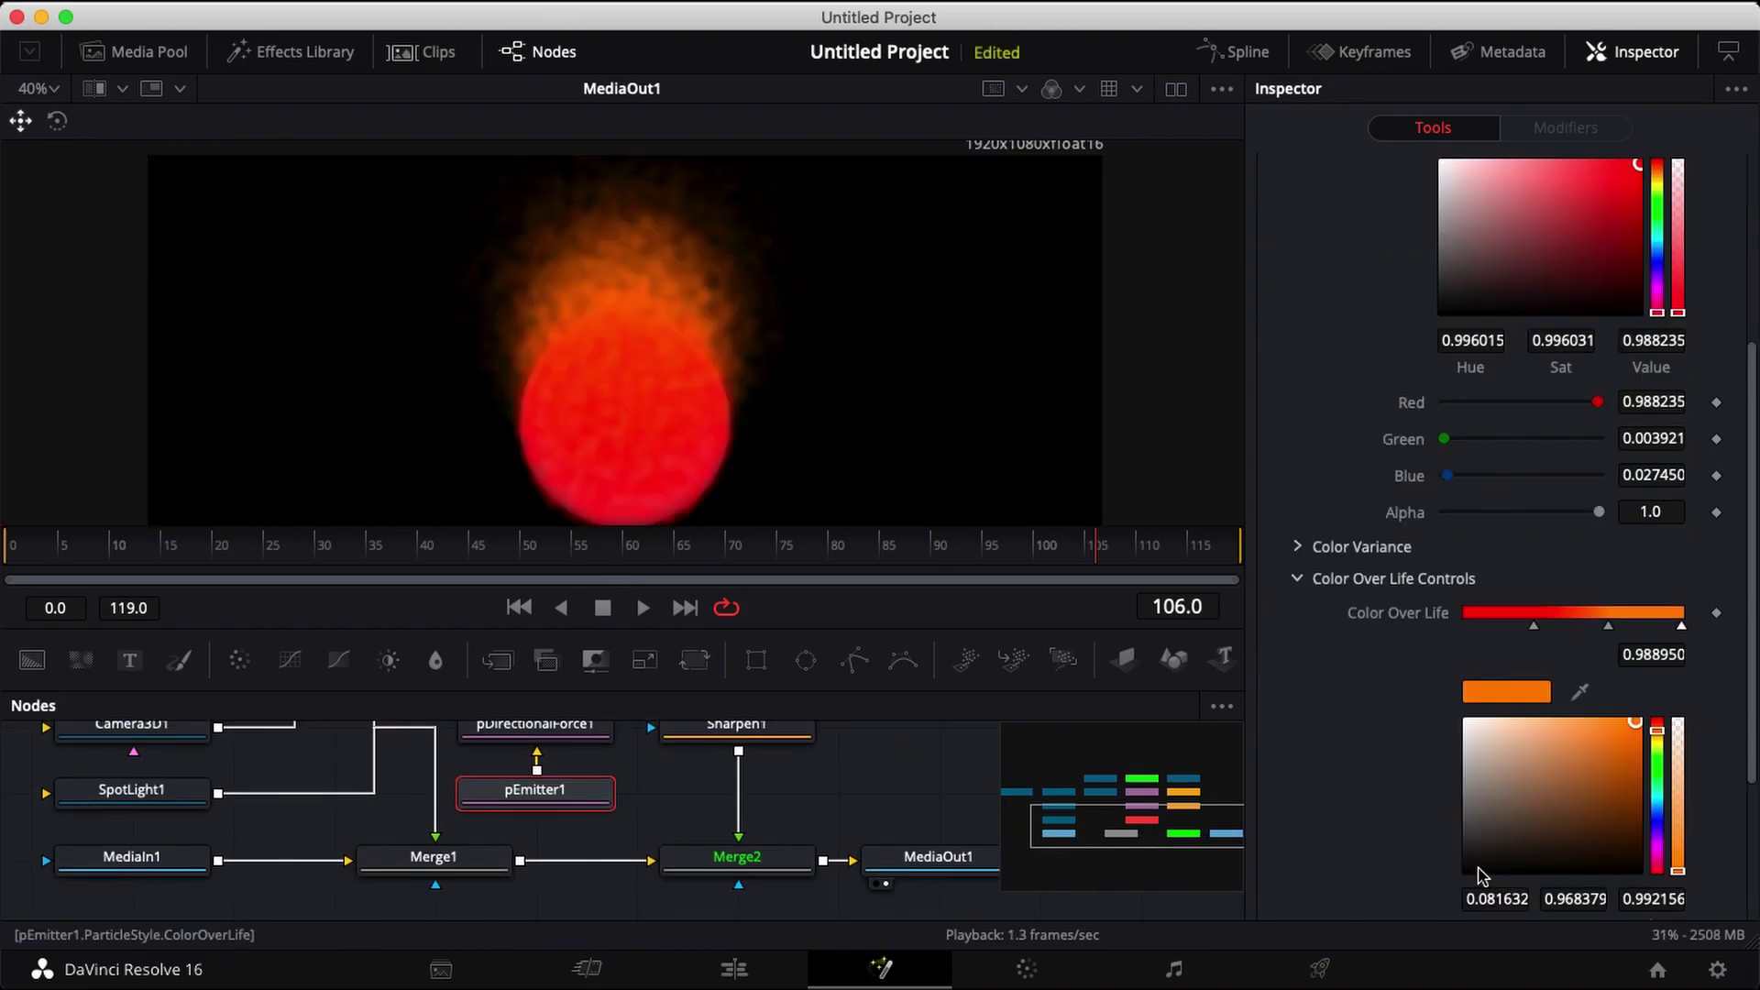
left_click_drag(1475, 872, 1453, 881)
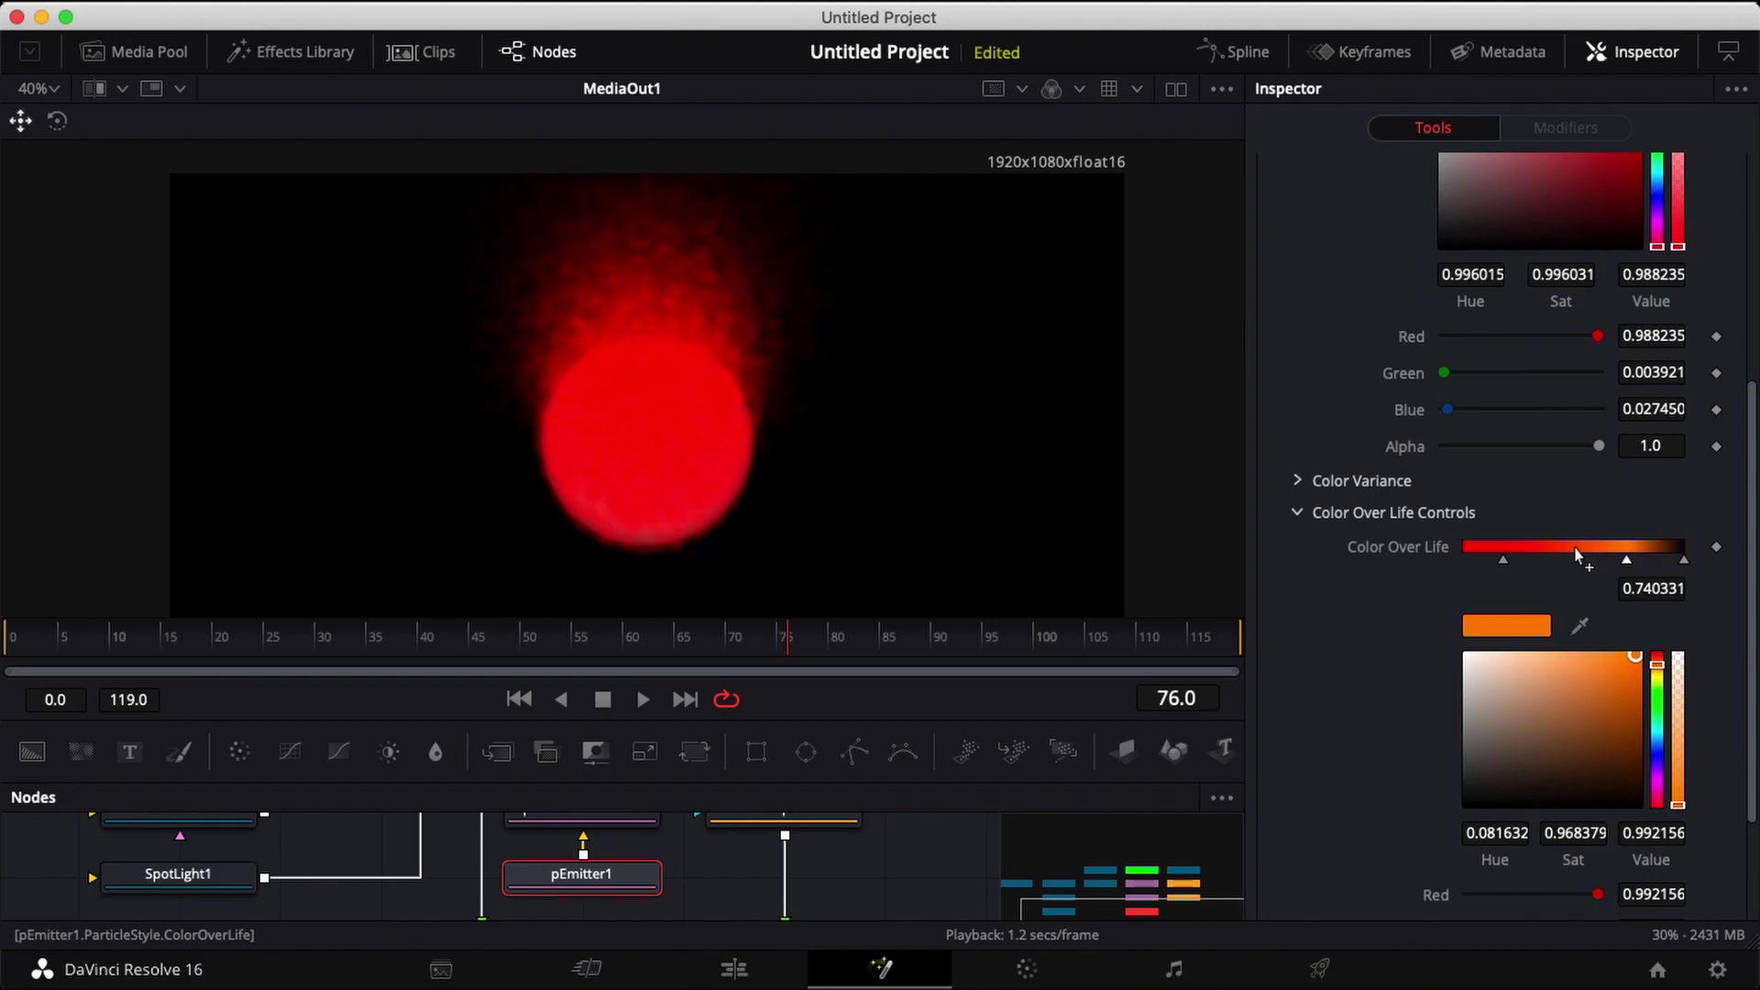
Add a stop near 0.508 on the Color Over Life gradient and colour it orange
left_click(1577, 550)
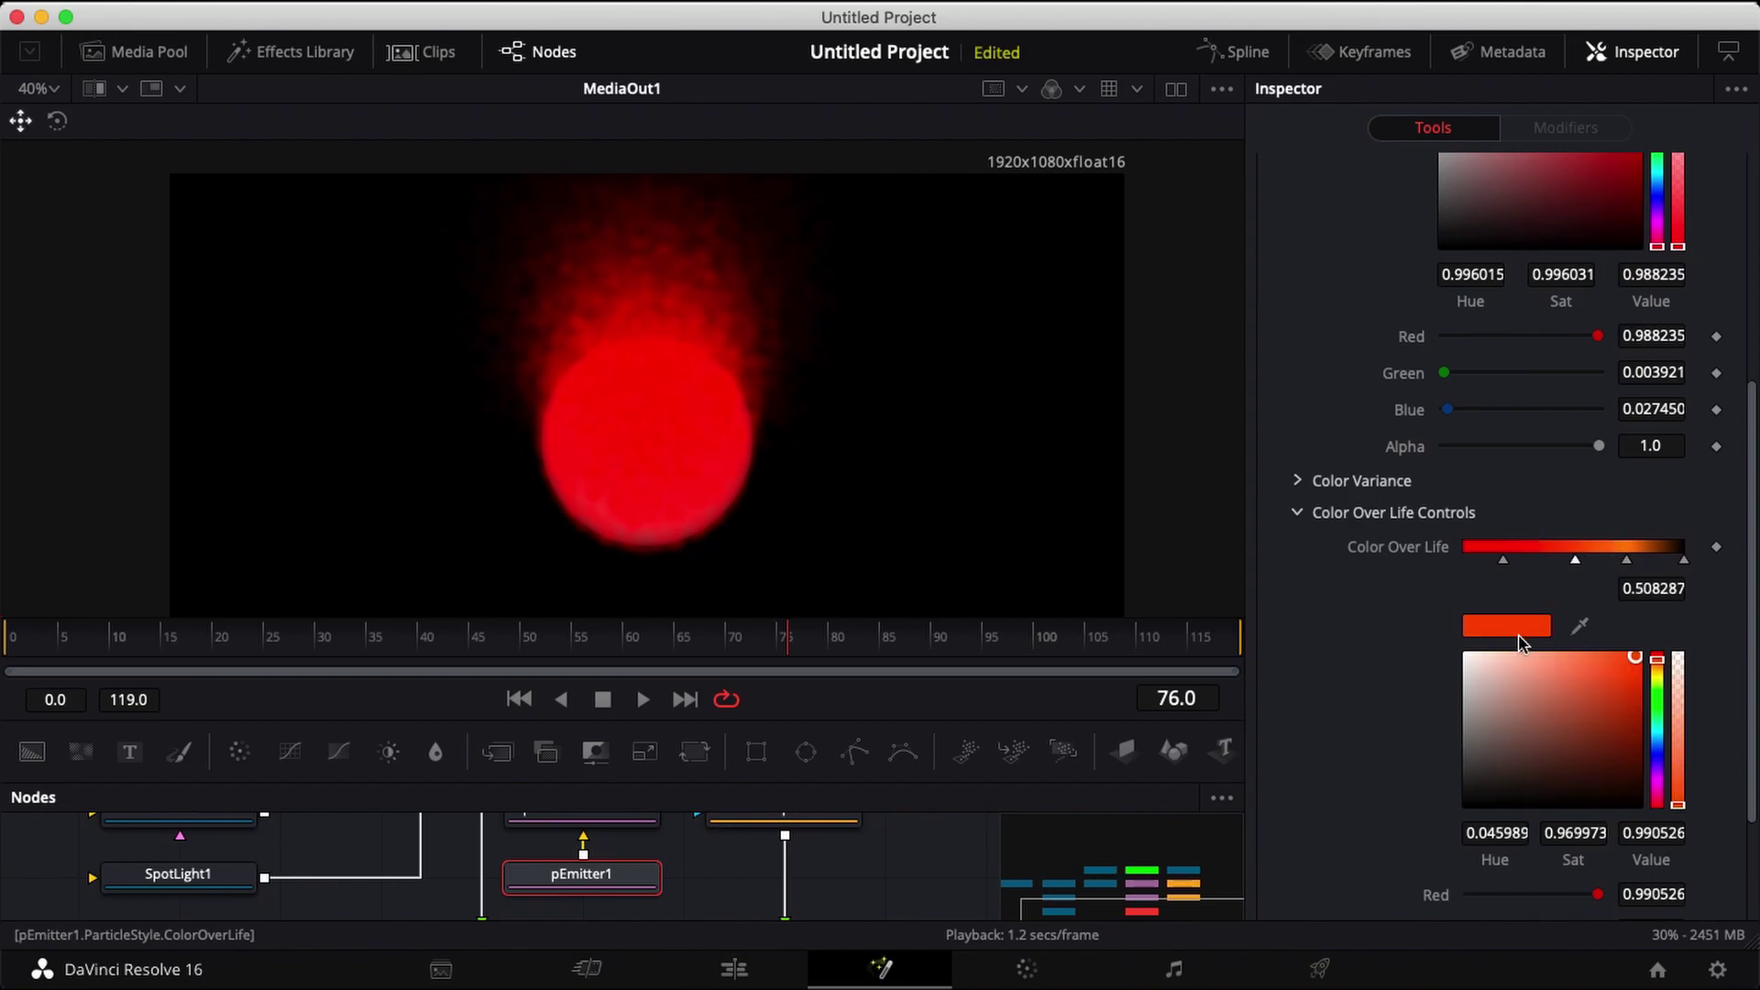
left_click(1515, 632)
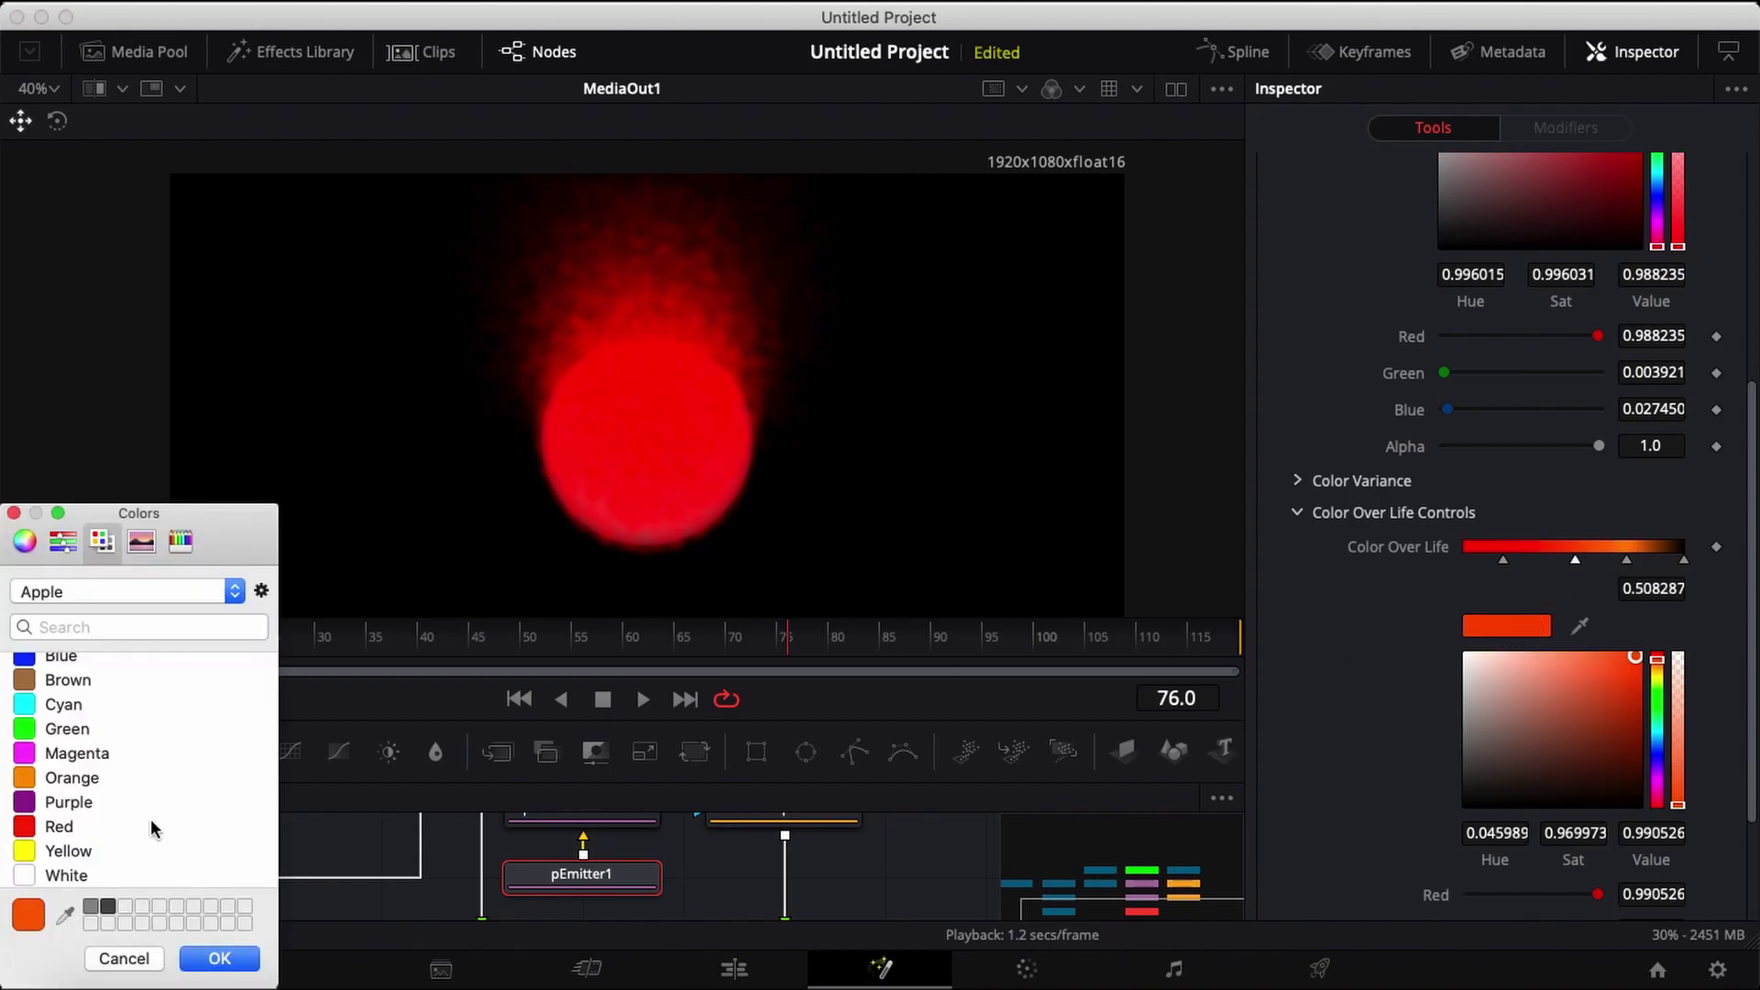
left_click(60, 785)
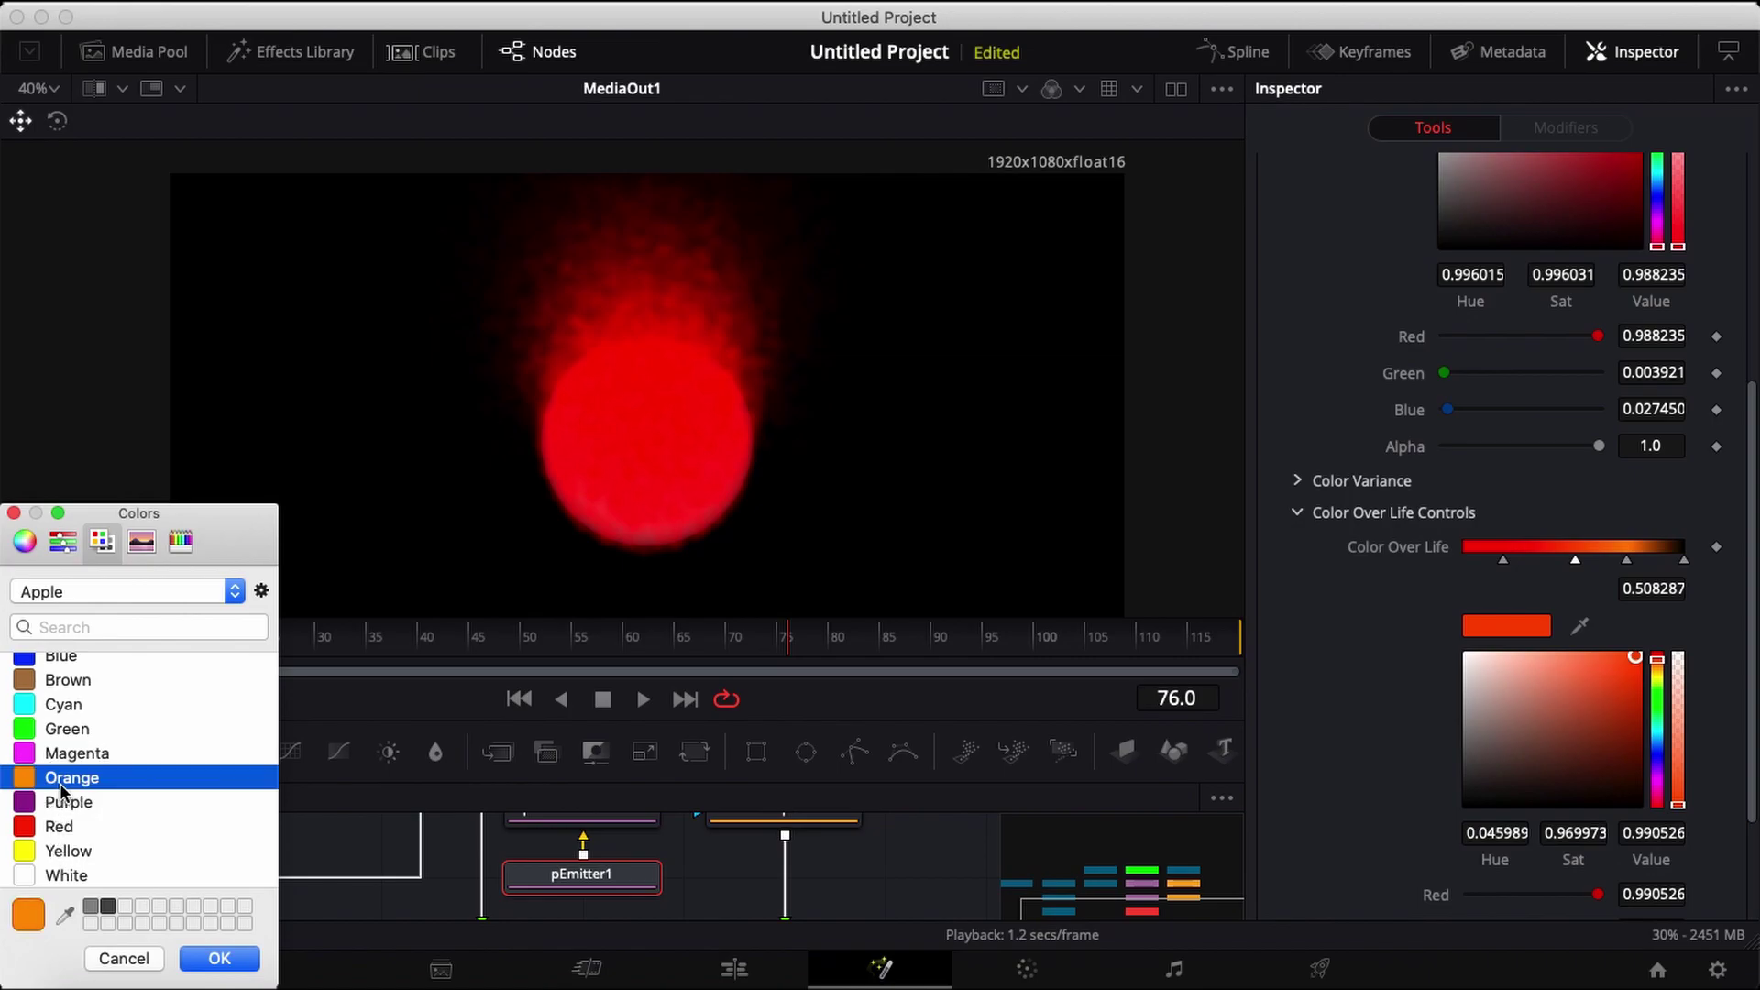
left_click(225, 959)
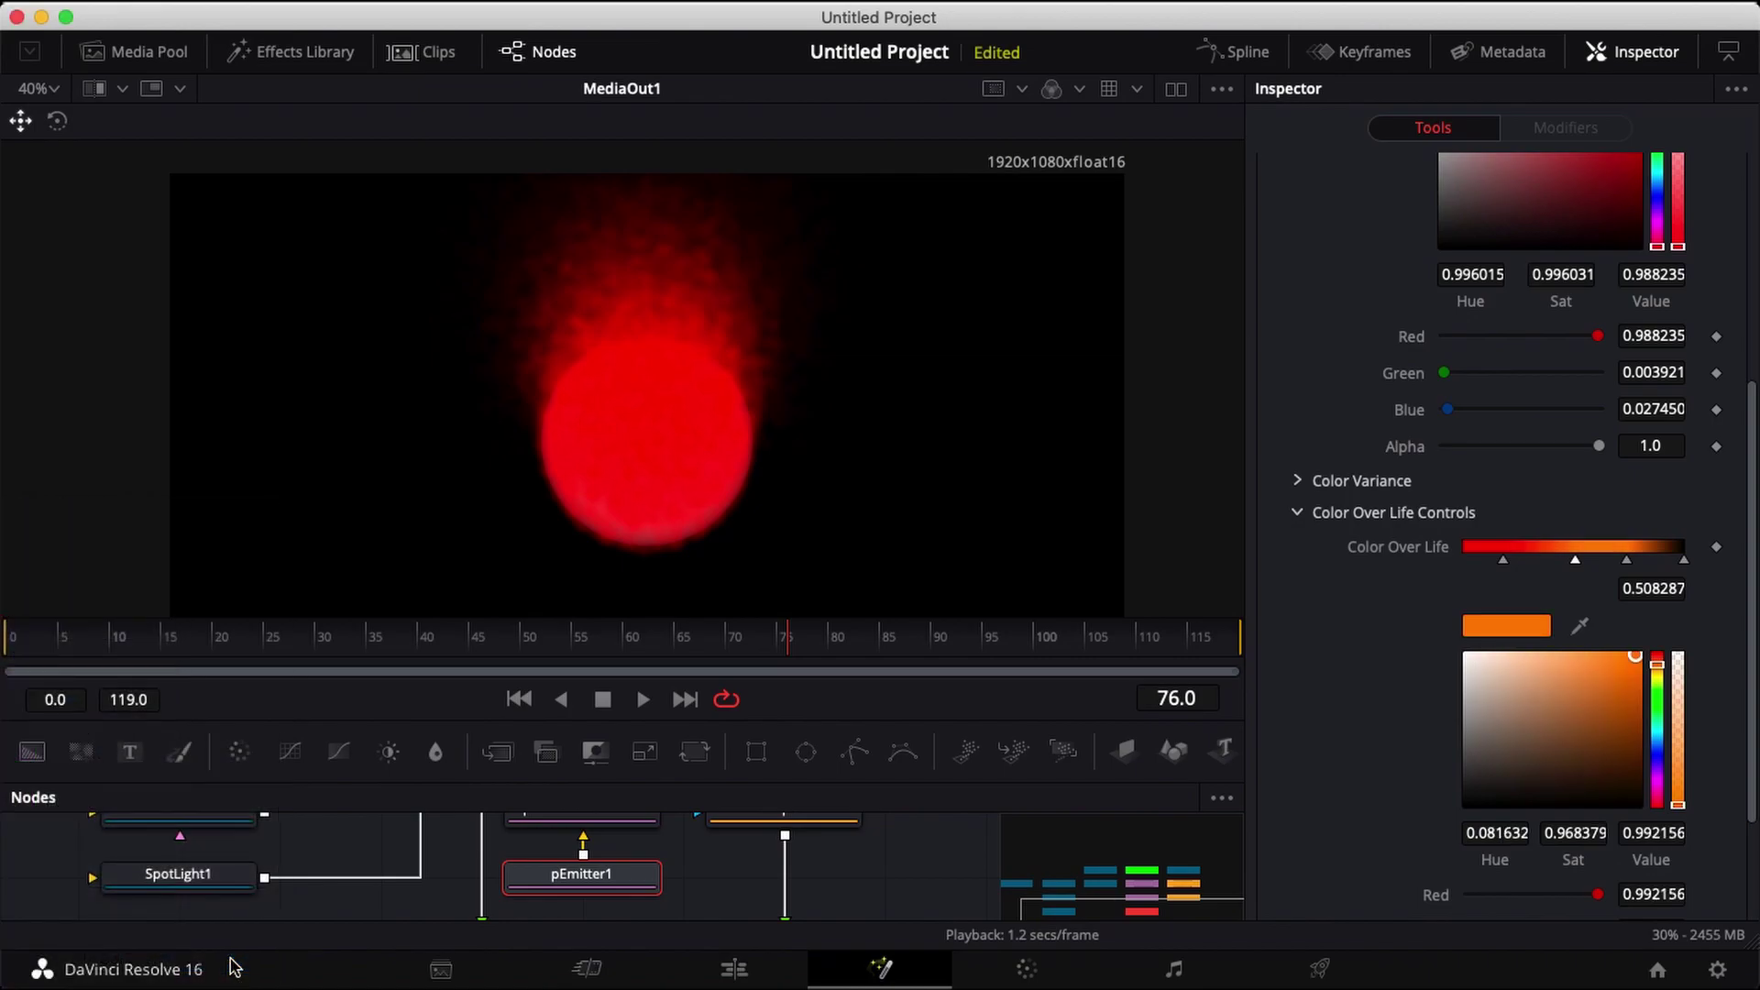